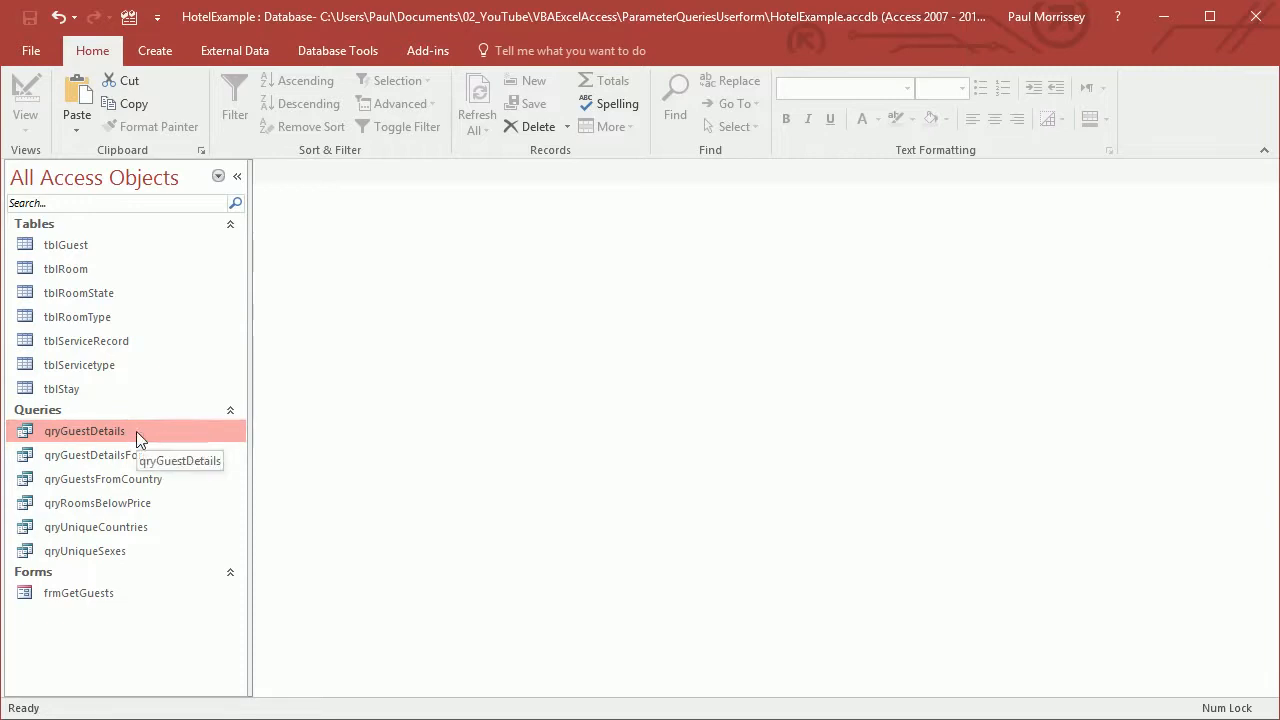
- Run the qryGuestDetails query for country Australia, sex Male and minimum DoB cutoff 30/12/1970, and close its results
drag(659, 218, 841, 331)
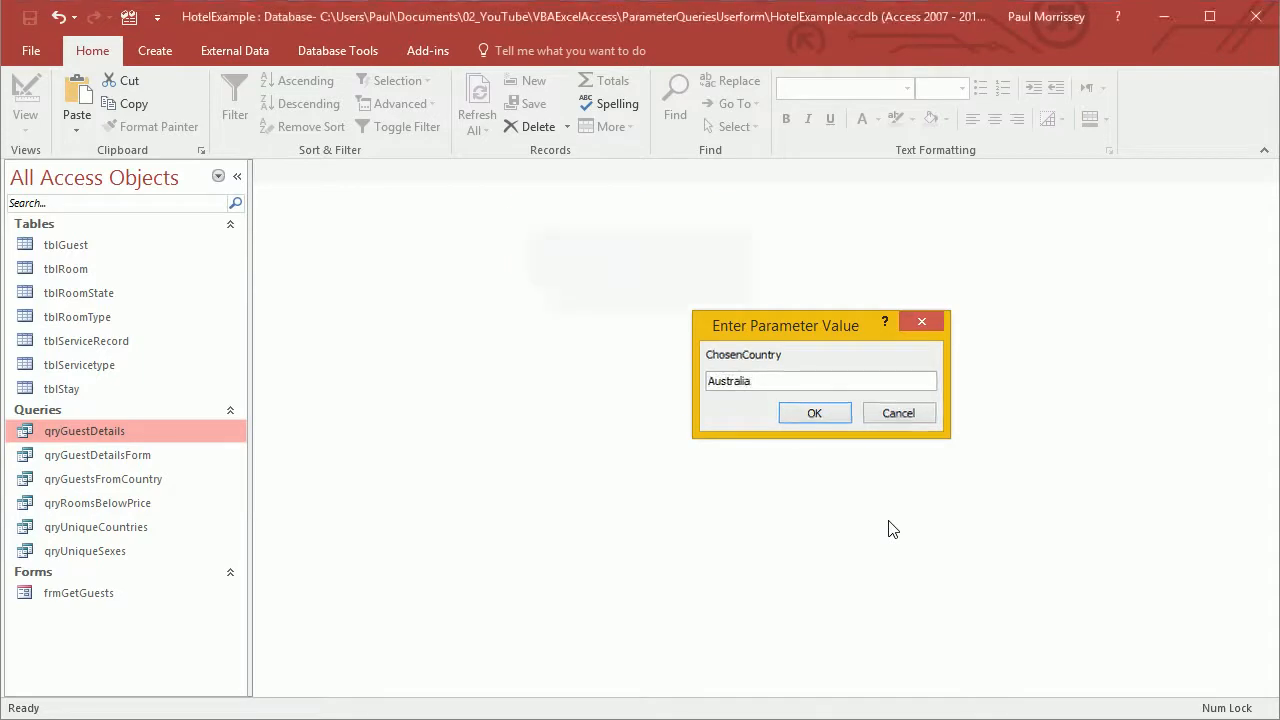
key(Return)
text(Male)
key(Return)
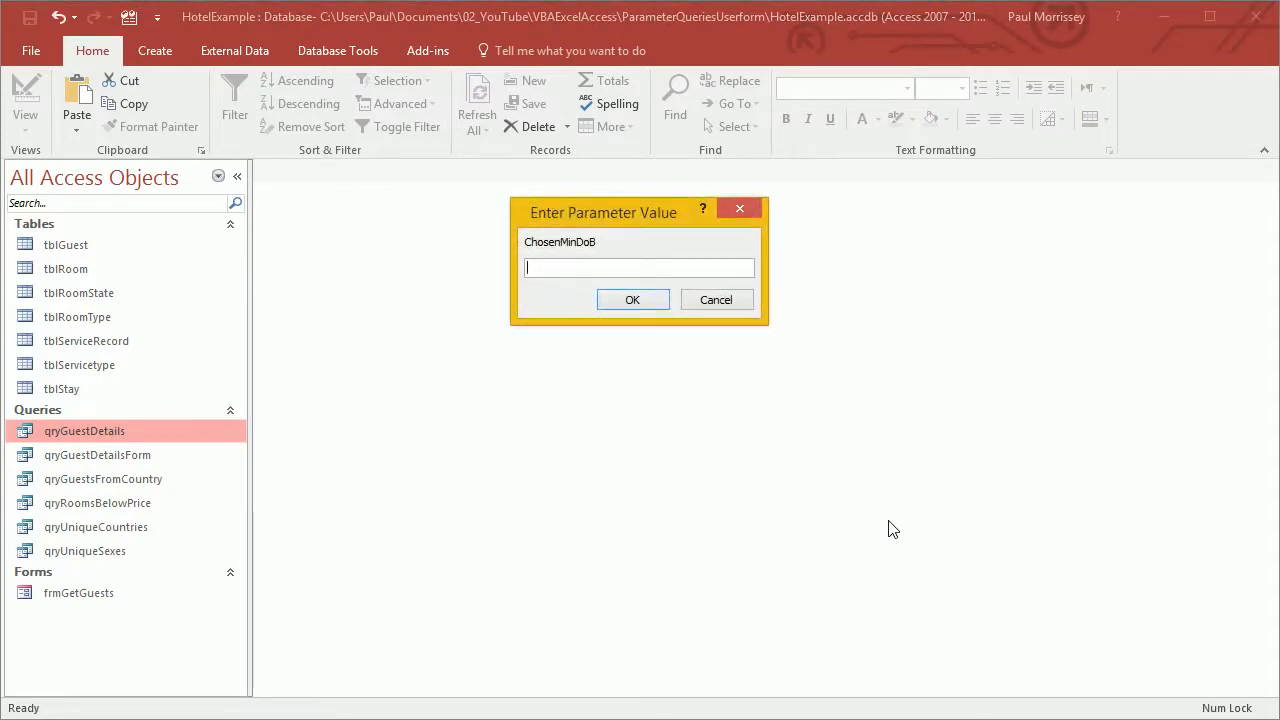
text(30/12/1970)
key(Return)
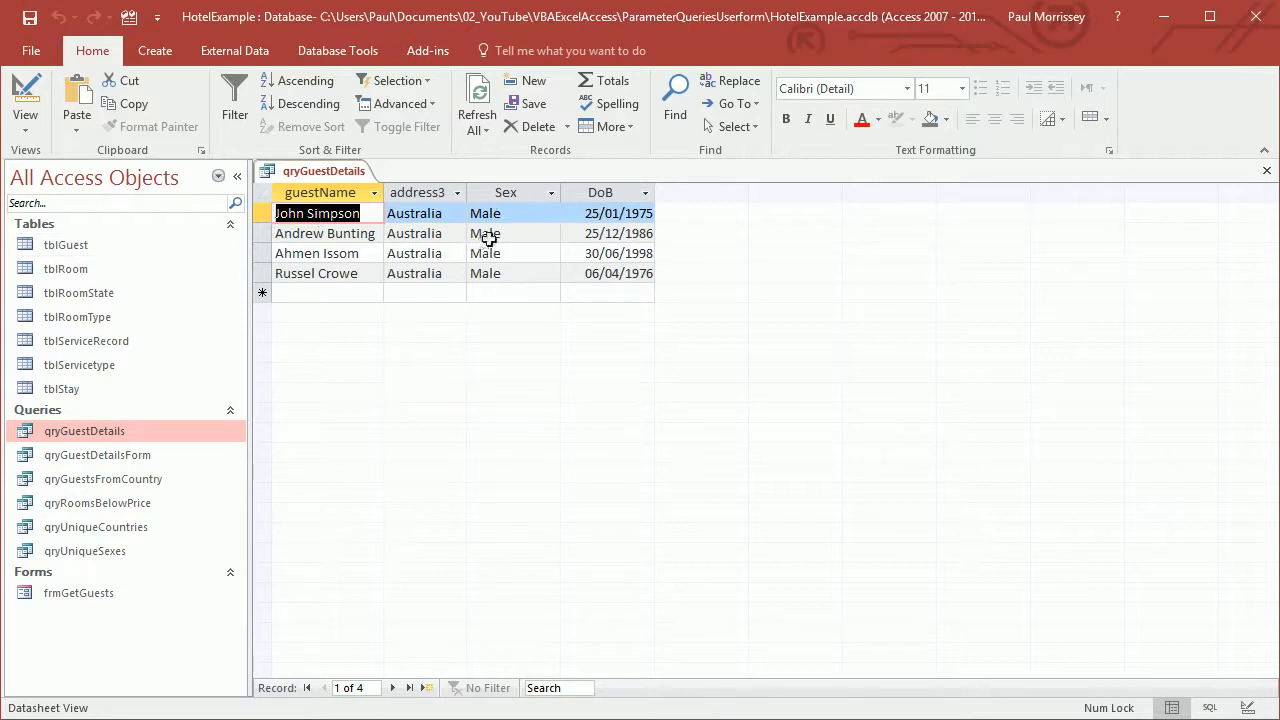
right_click(322, 174)
click(345, 212)
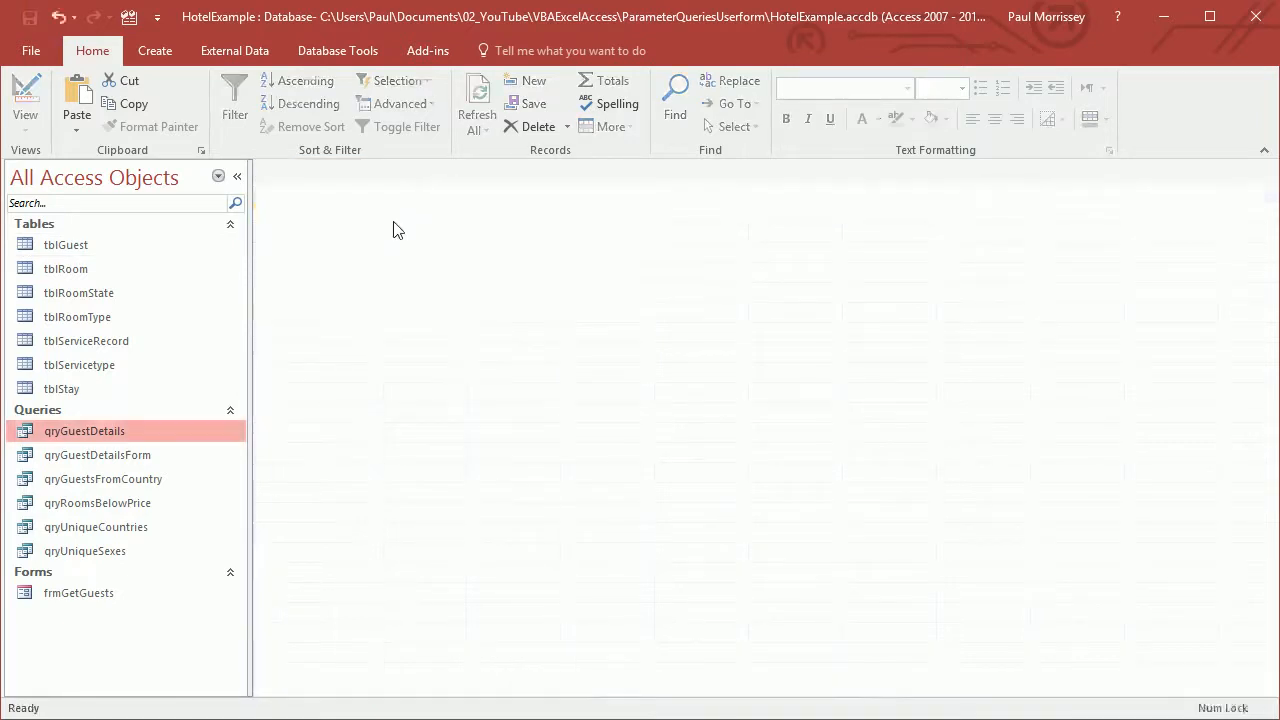
- Try running qryGuestDetails with country "S", sex "F" and the invalid text "Australia" as the minimum DoB
double_click(164, 430)
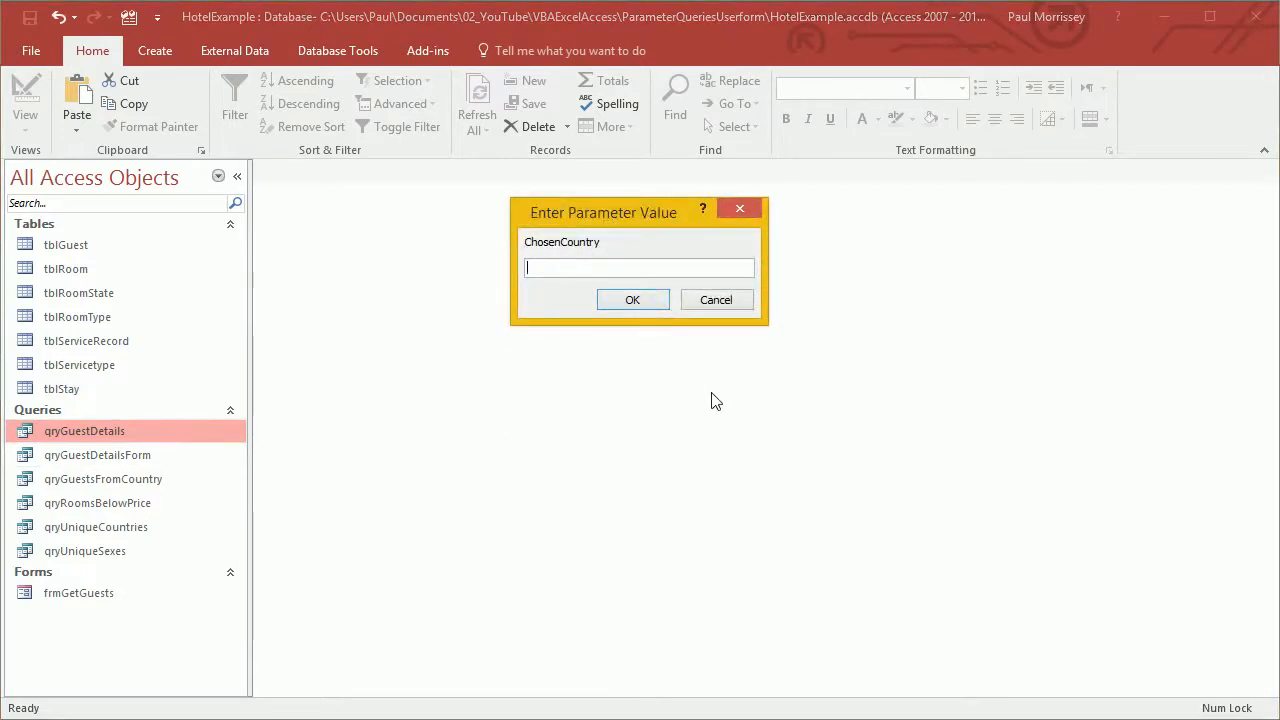
text(S)
key(Return)
text(F)
key(Return)
text(Australia)
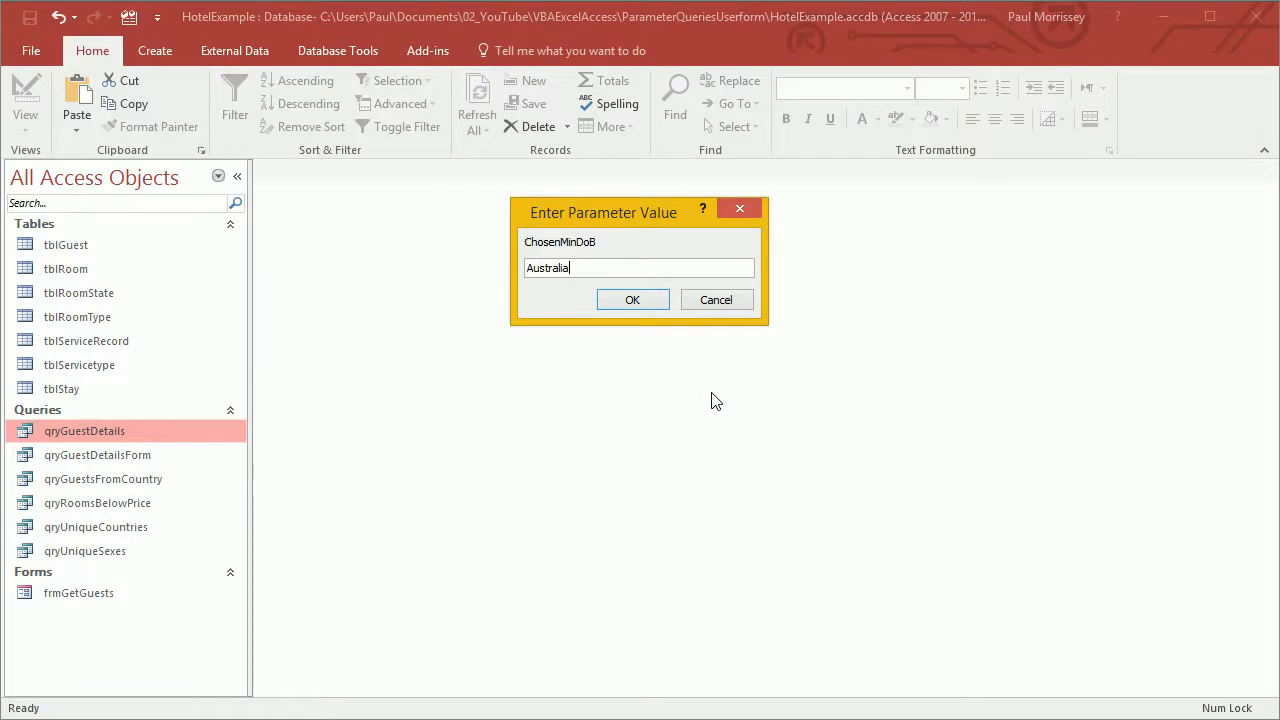
key(Return)
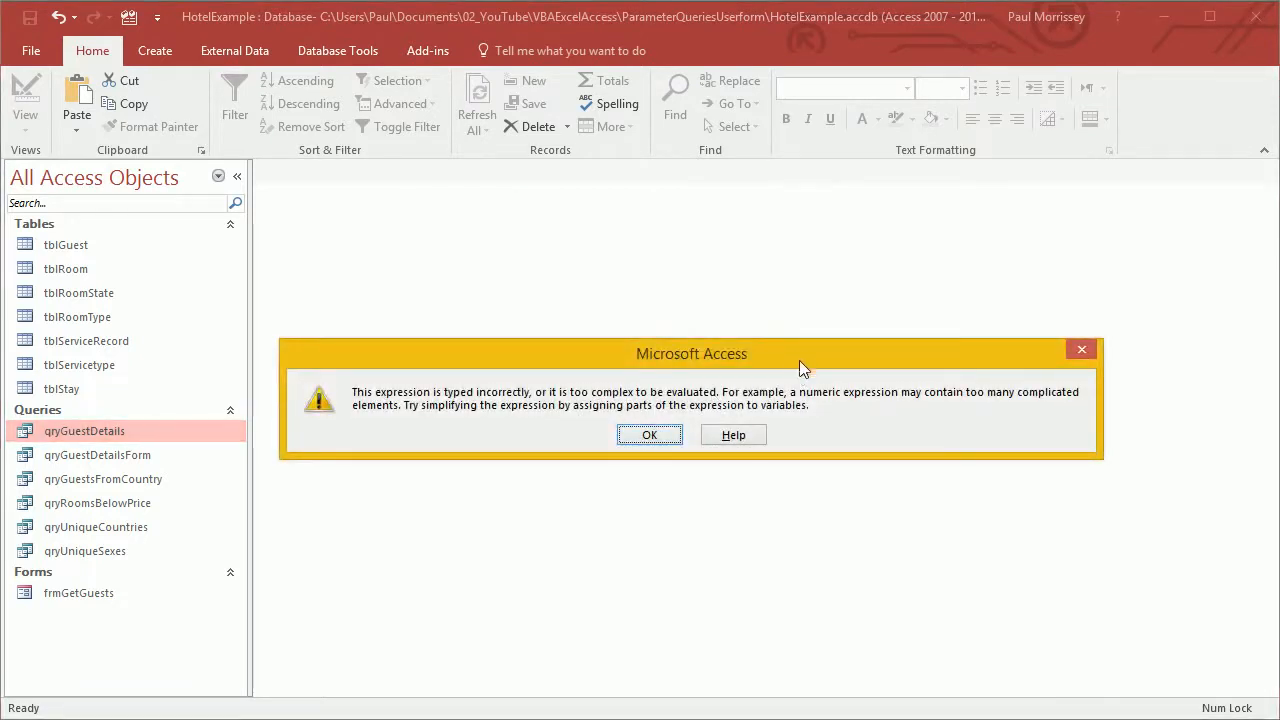
click(652, 436)
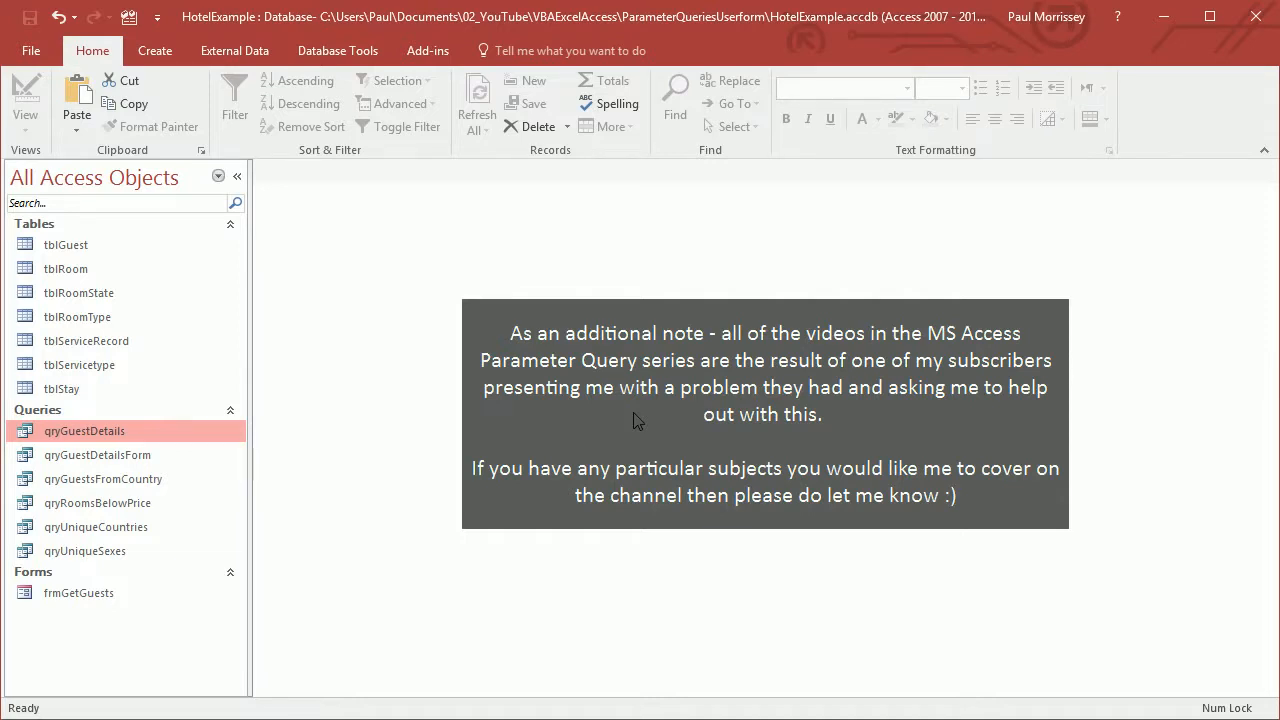
- Open the frmGetGuests form and move it to the middle of the empty workspace
click(130, 592)
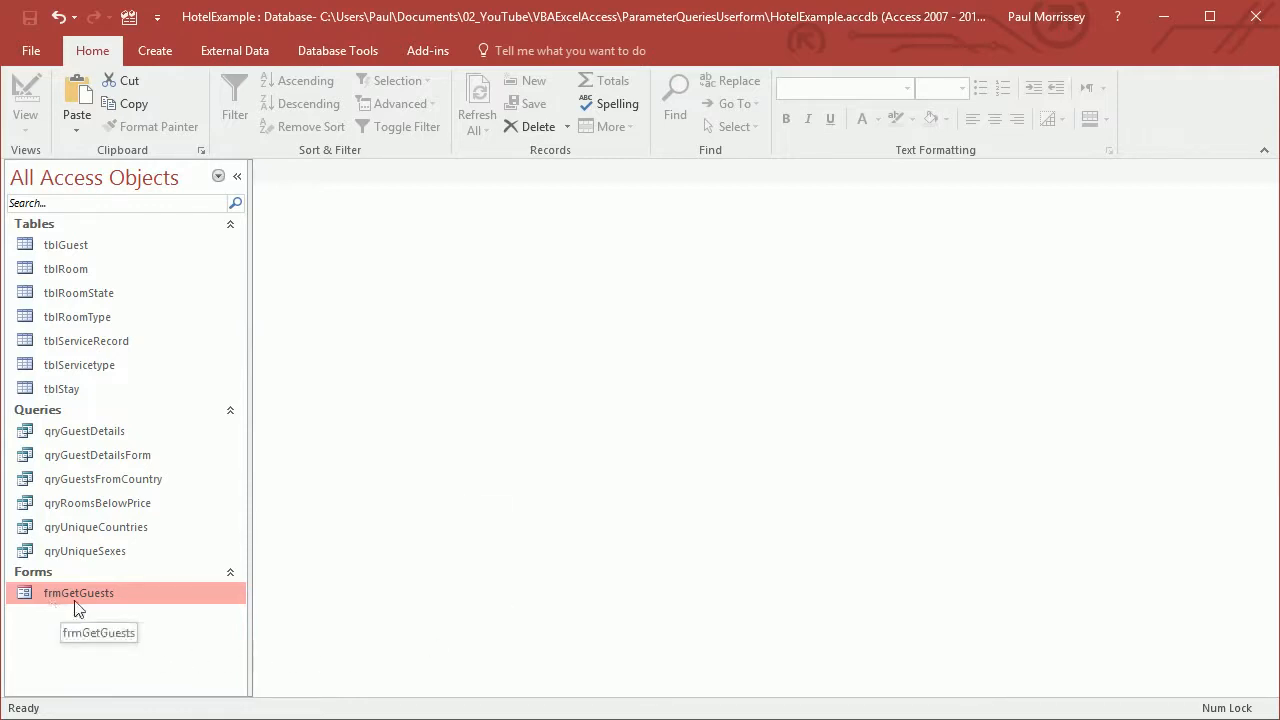
double_click(143, 597)
drag(381, 201, 715, 307)
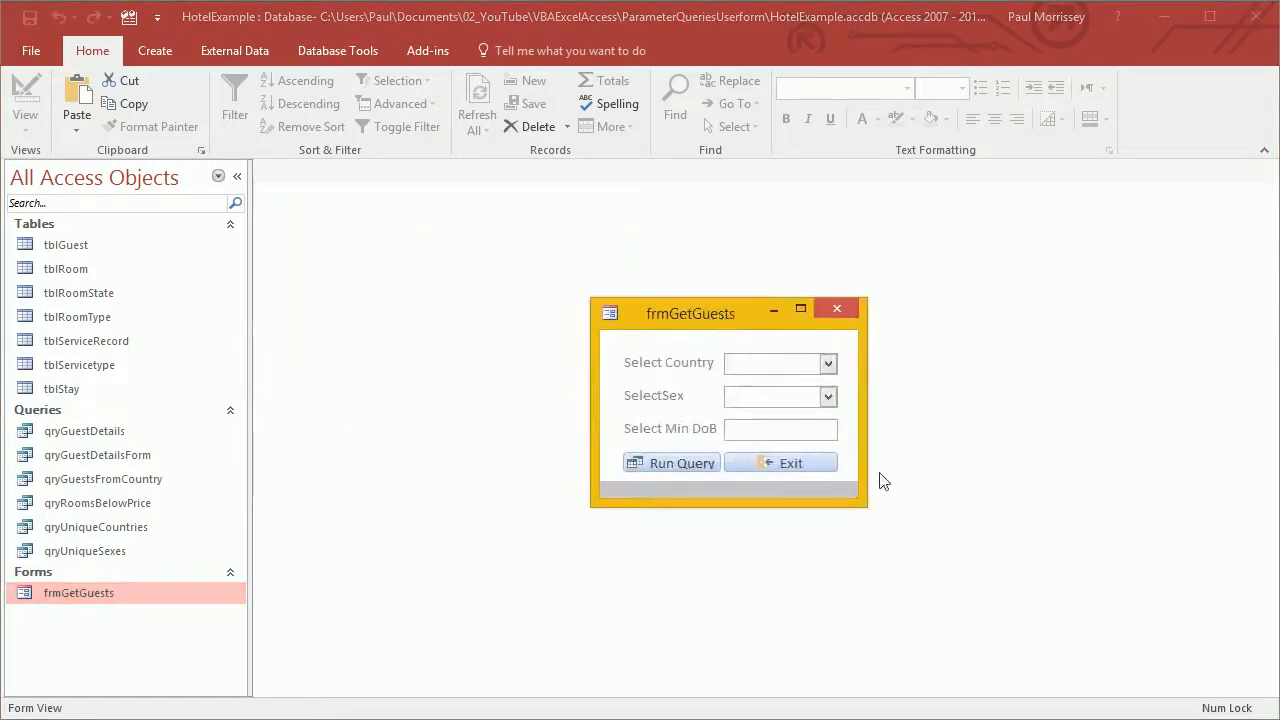
- Choose Australia as the country and Male as the sex in the frmGetGuests form
click(829, 364)
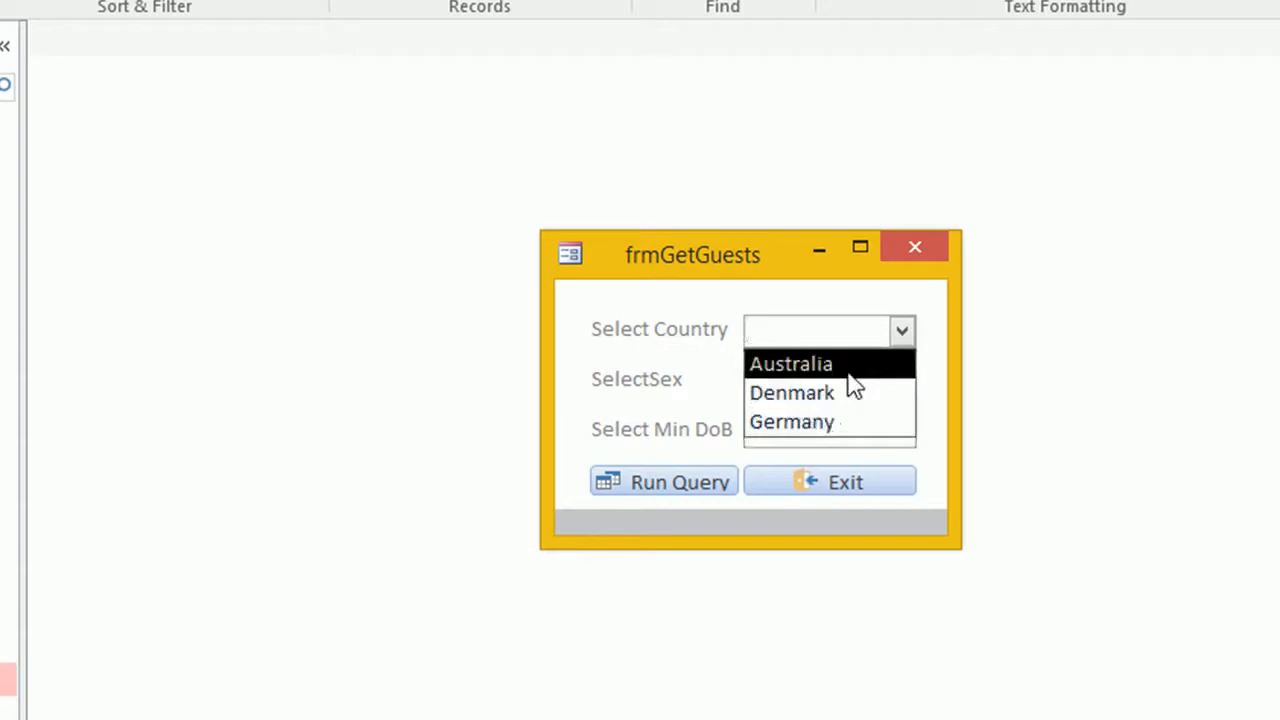
click(847, 370)
click(901, 382)
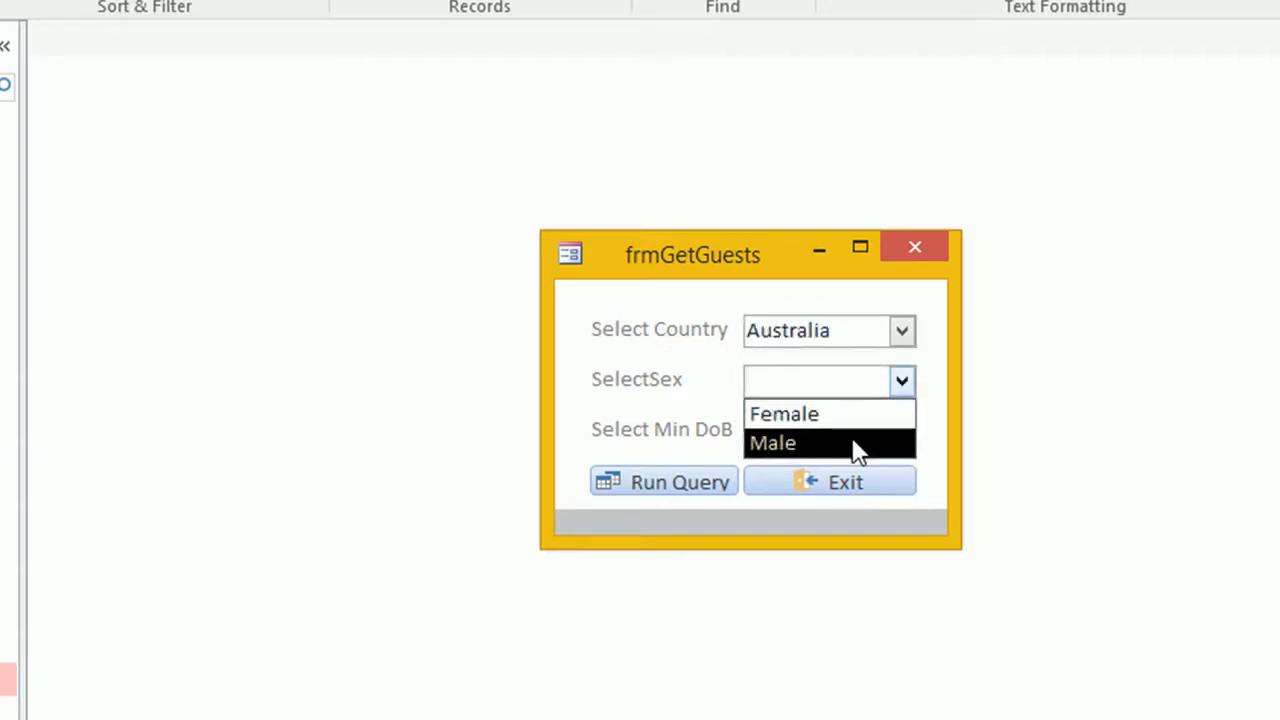
click(857, 445)
- Set the form's minimum DoB cutoff to 17/08/1970 and run the guest query
click(839, 437)
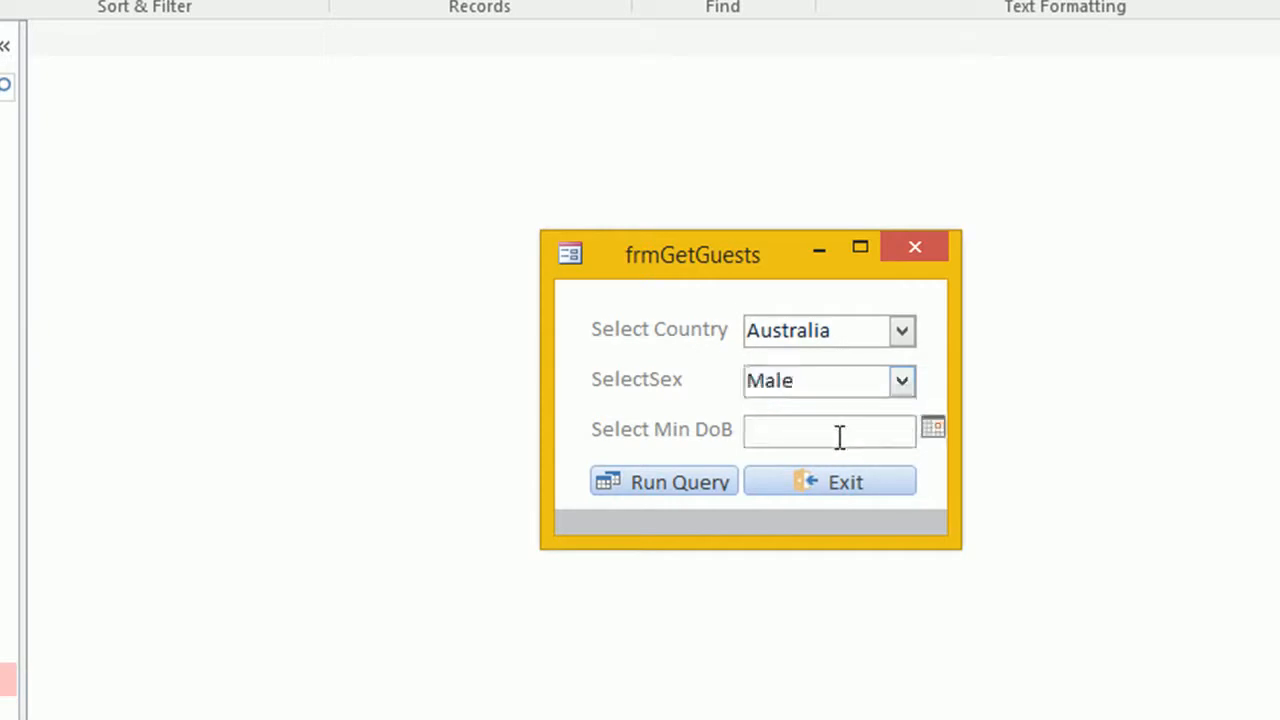
click(933, 430)
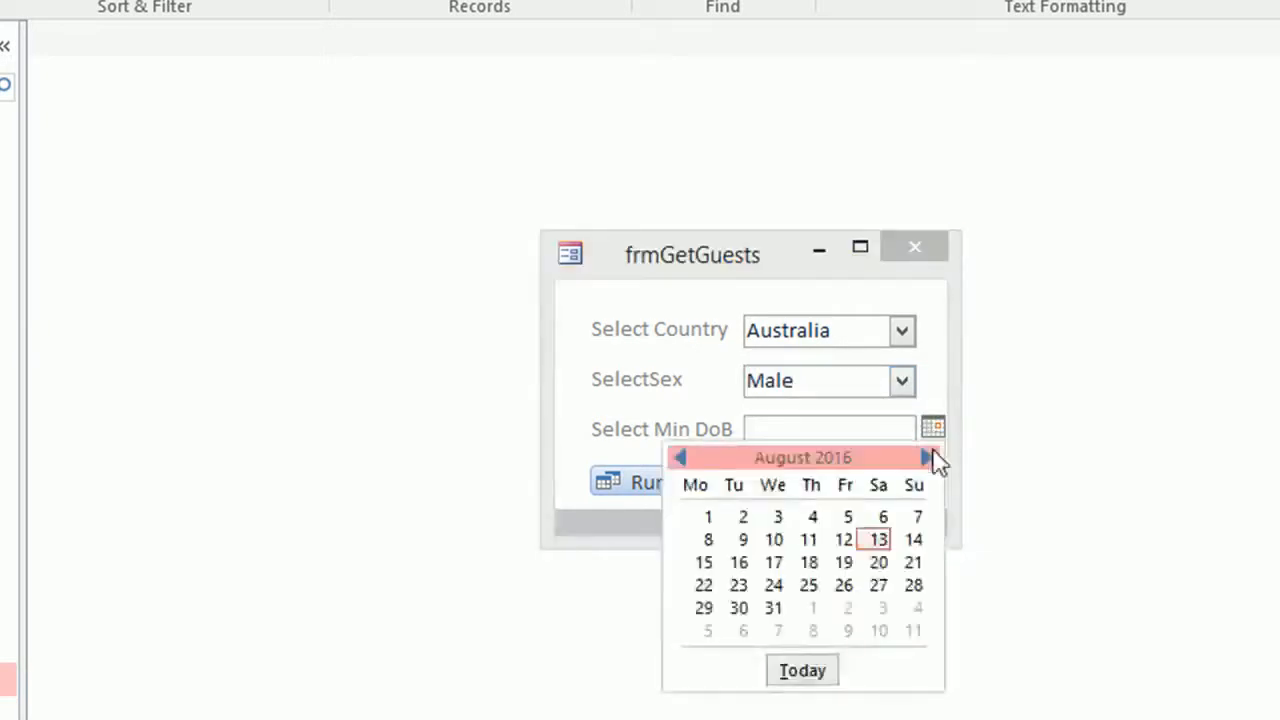
click(778, 563)
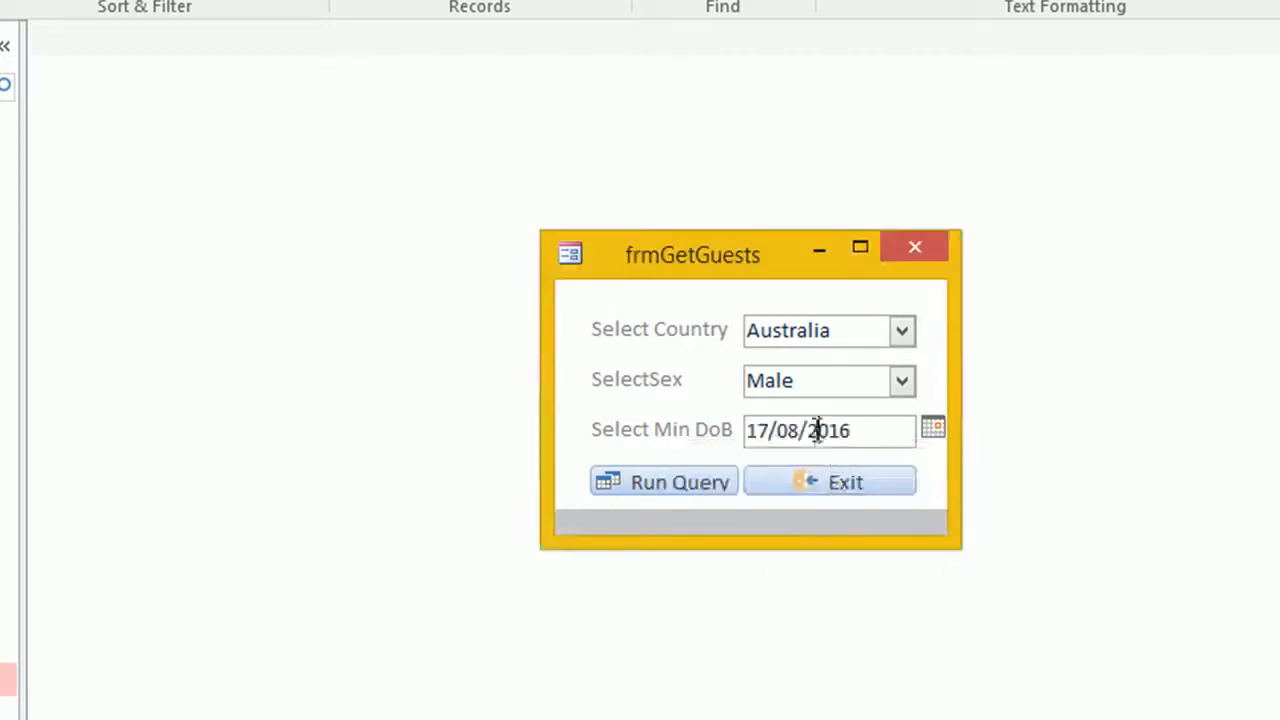
drag(808, 430, 900, 432)
text(1970)
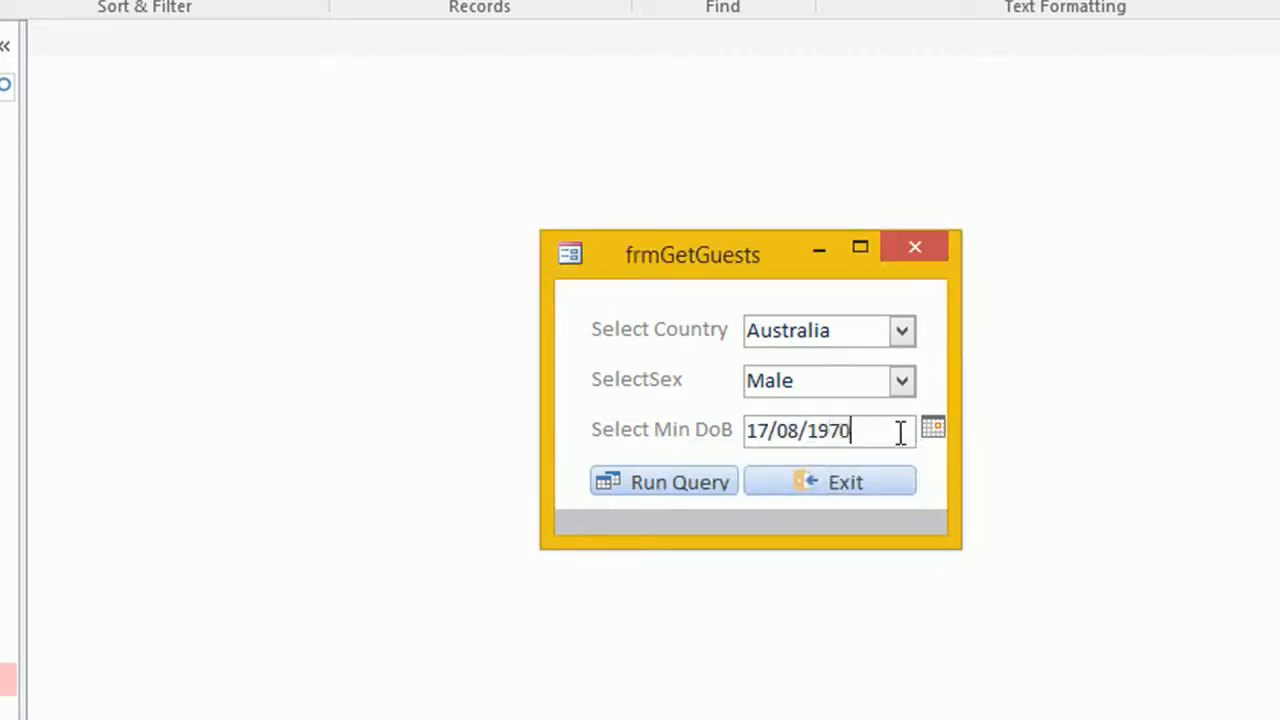
click(677, 500)
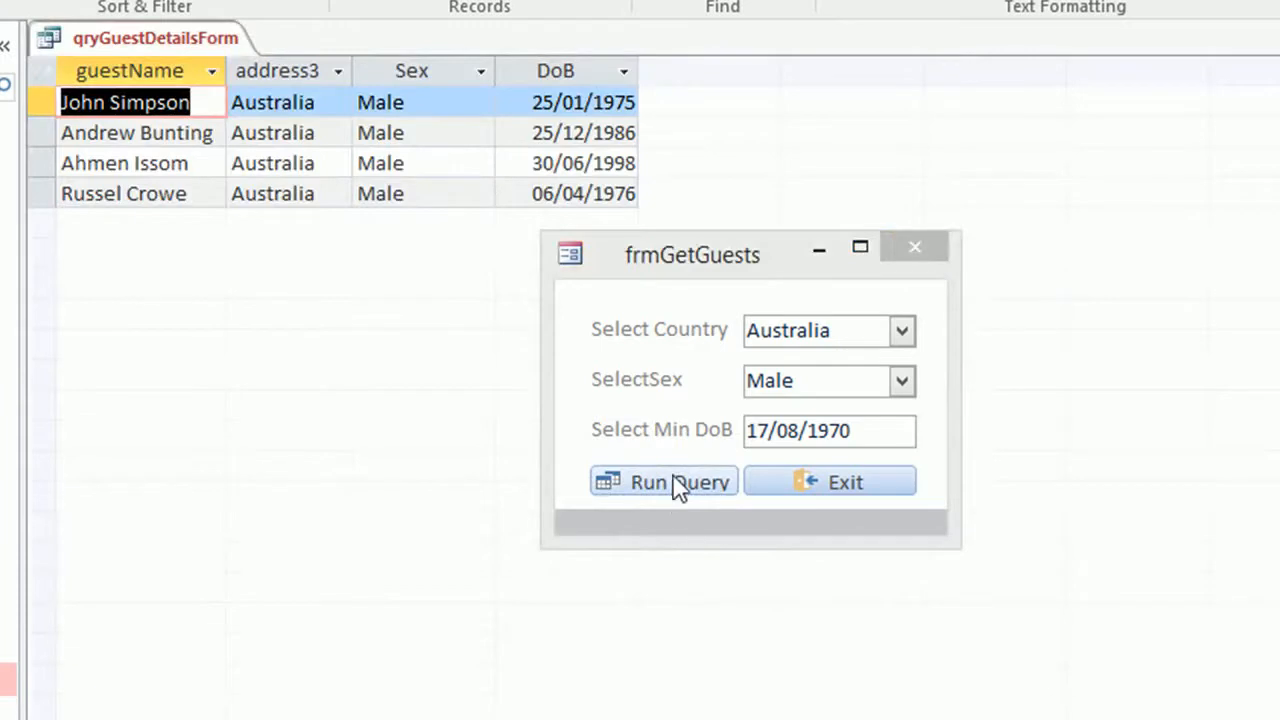
- Move the frmGetGuests form clear of the query results and exit it
drag(717, 255, 334, 316)
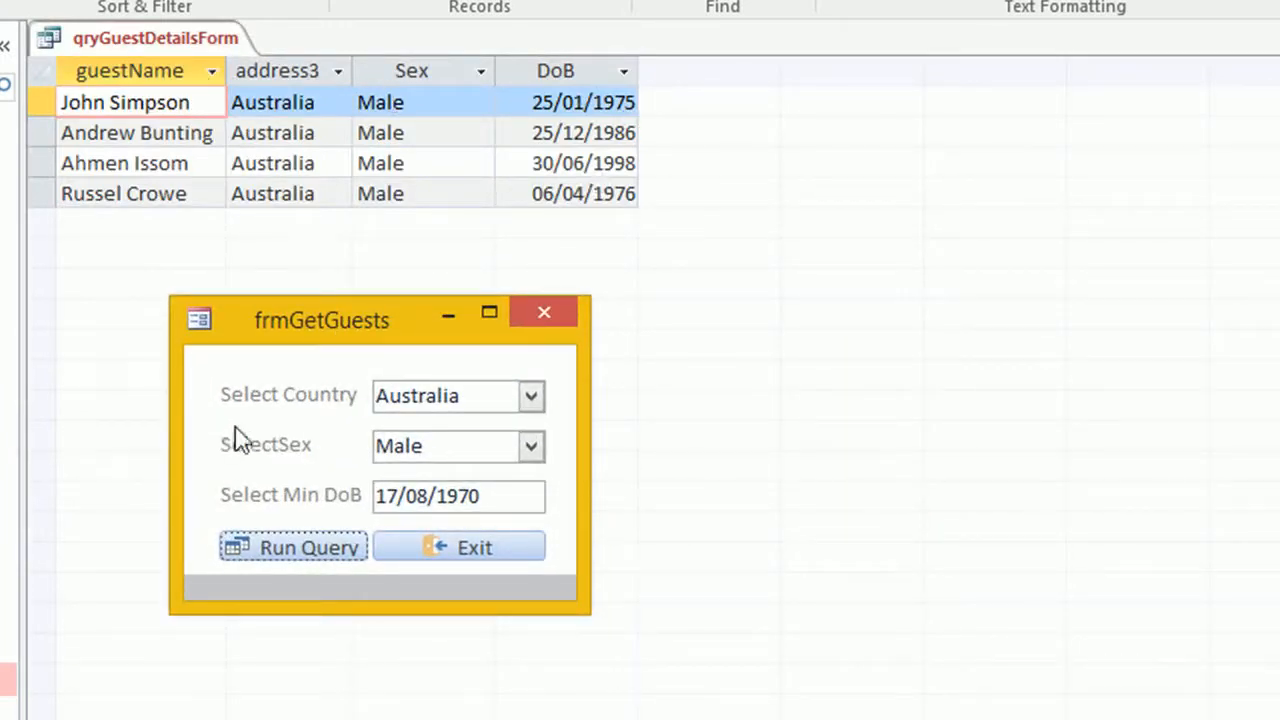
drag(309, 316, 485, 322)
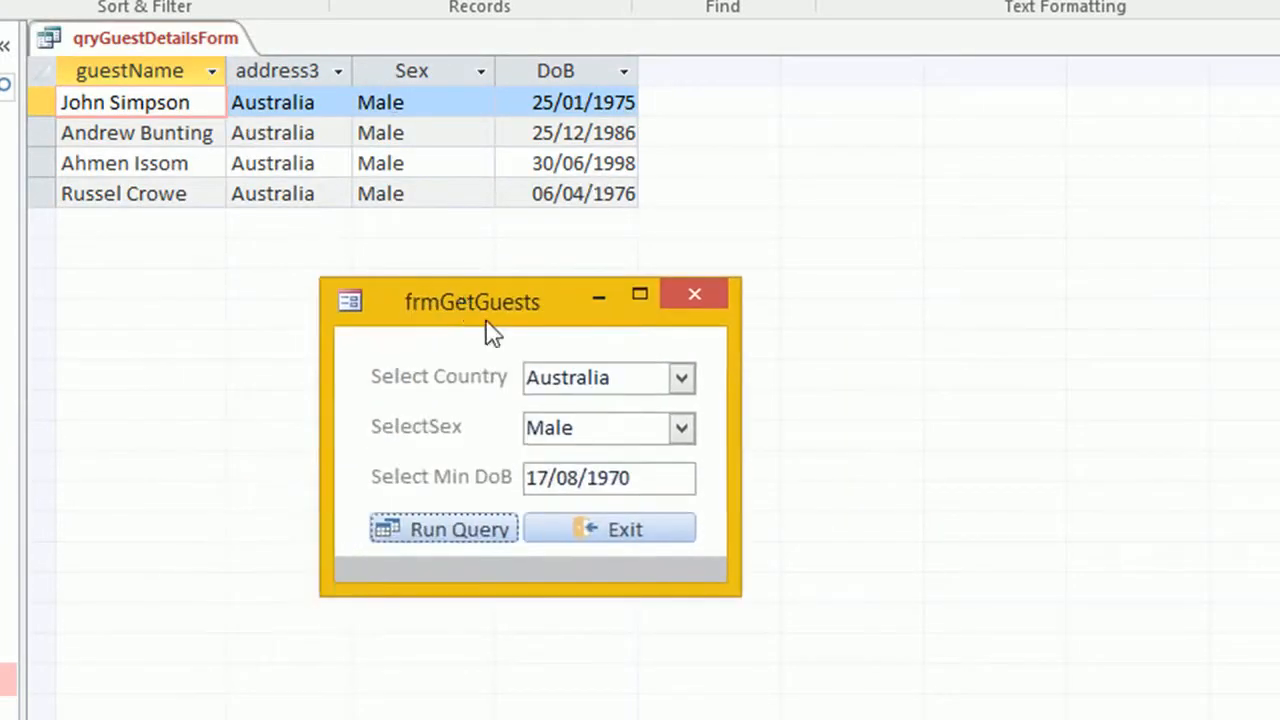
click(628, 530)
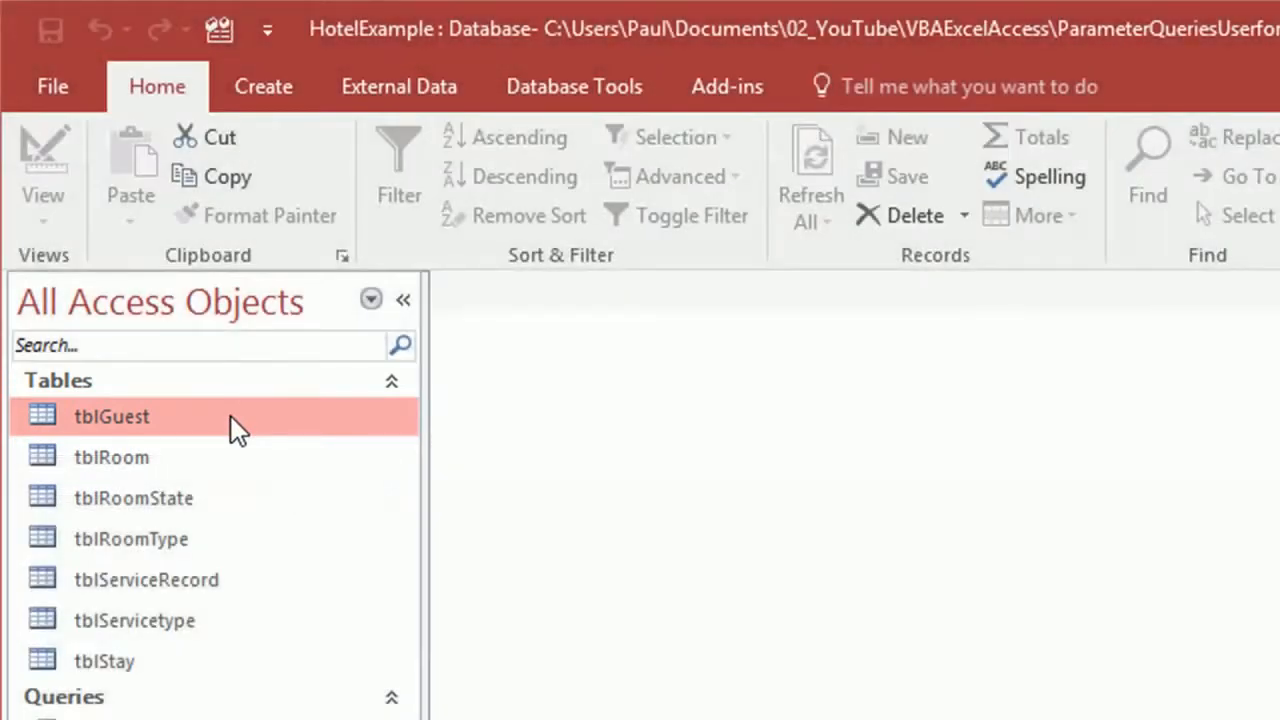
- Open the tblGuest table and examine its address3, Sex and DoB columns
double_click(231, 416)
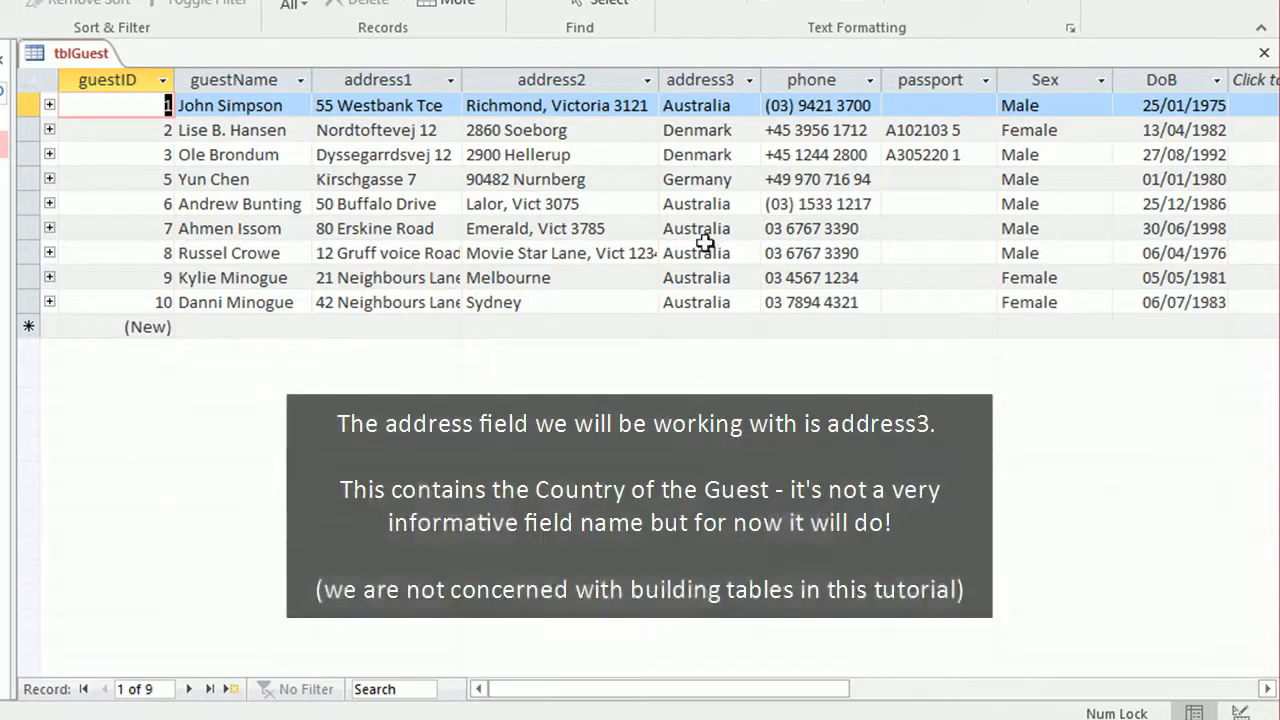
click(718, 77)
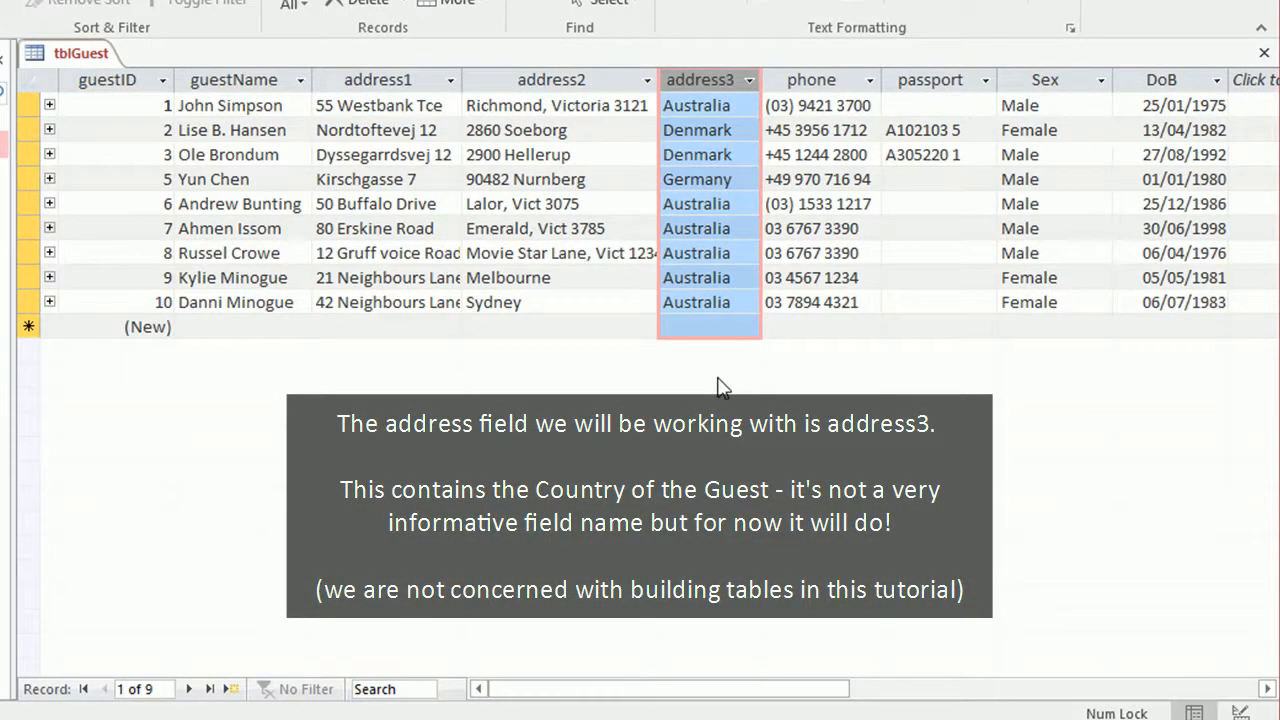
click(1040, 80)
drag(840, 692, 923, 689)
click(923, 80)
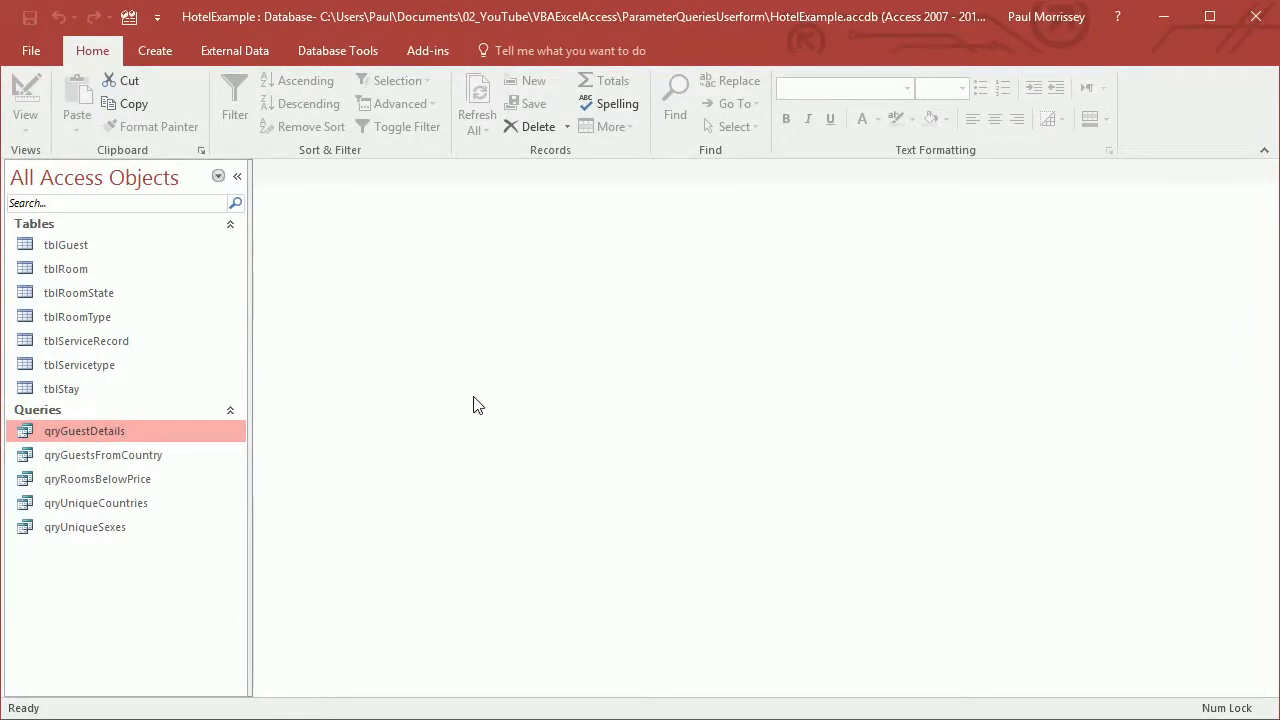
- Open qryGuestDetails in Design View and examine its guestName, address3, Sex and DoB fields
right_click(166, 429)
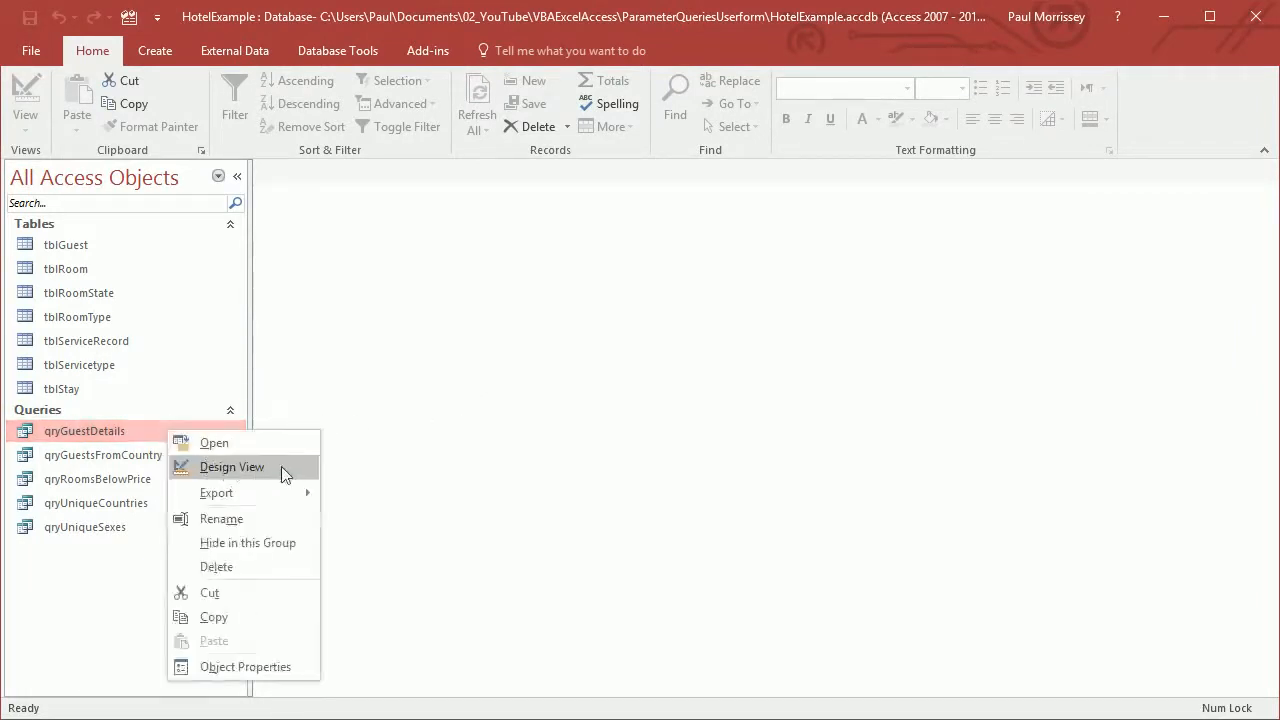
click(282, 466)
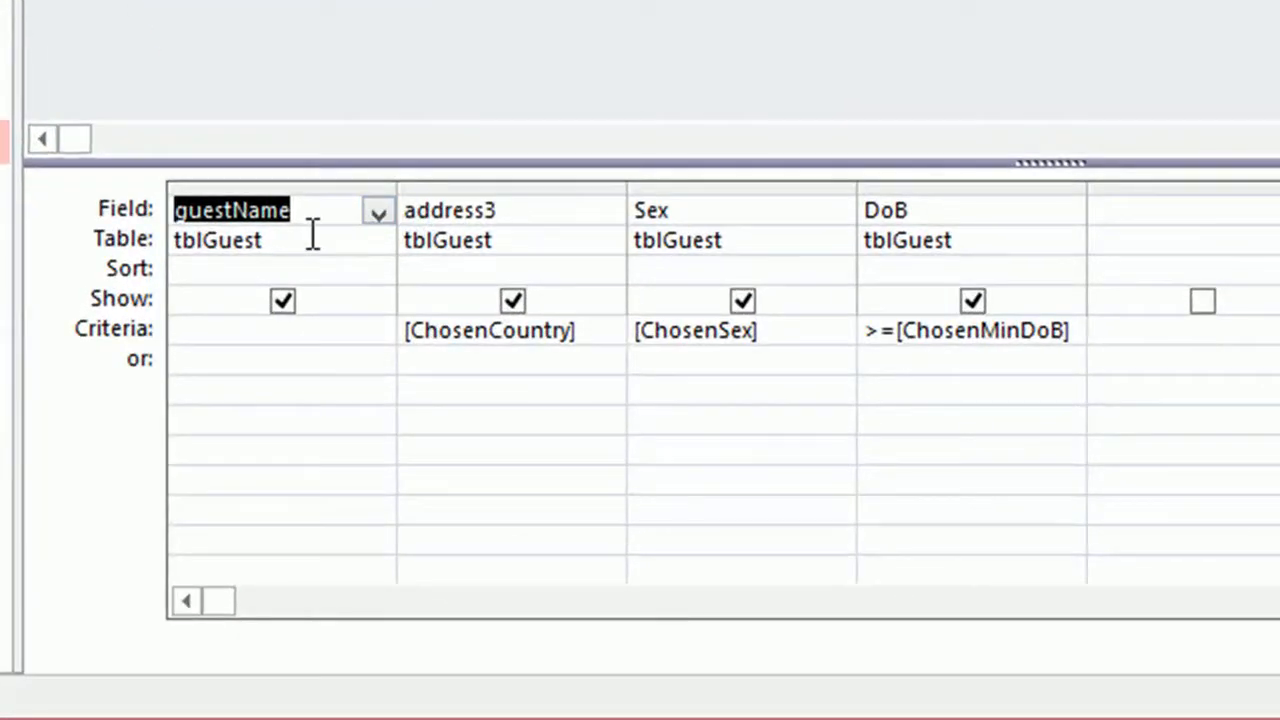
click(382, 439)
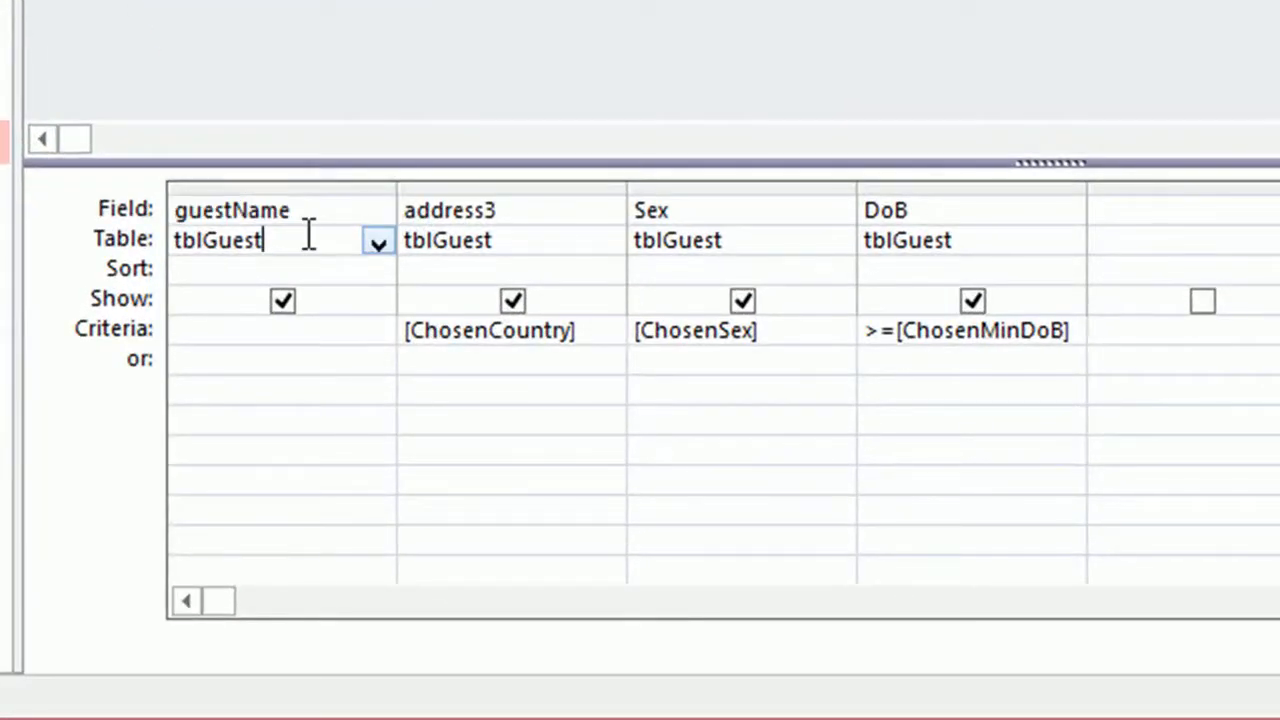
click(300, 210)
click(531, 209)
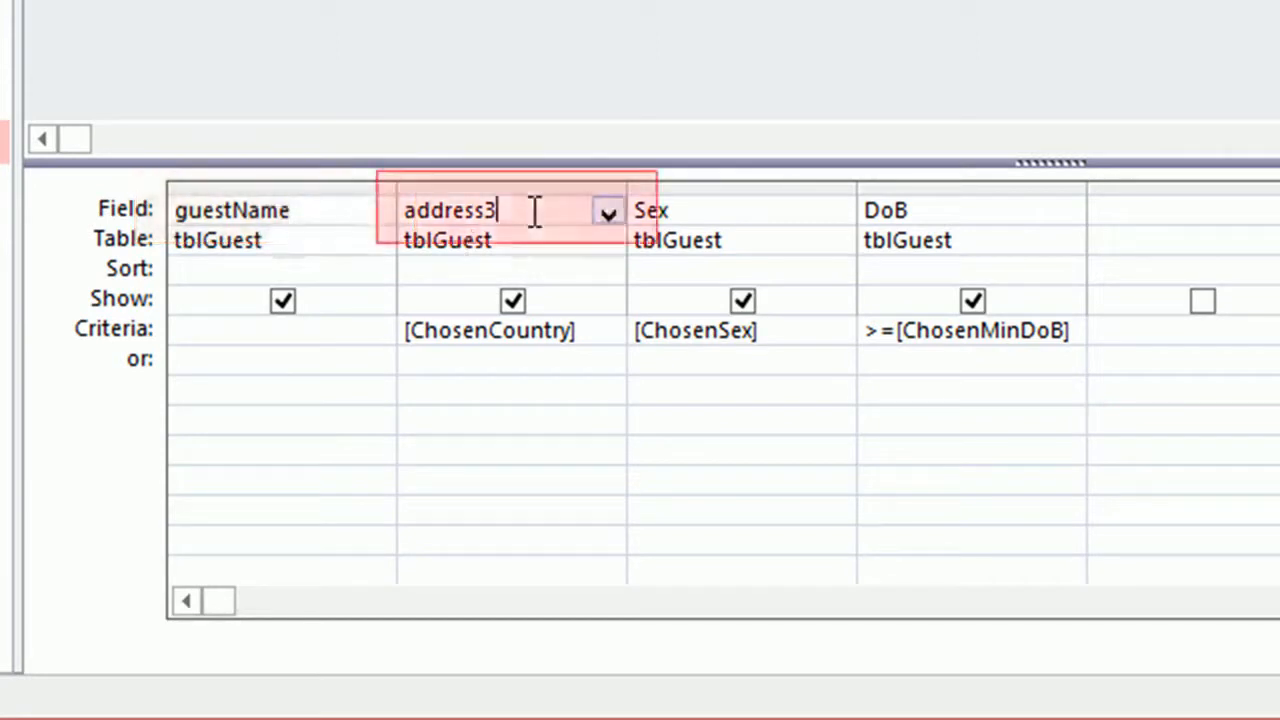
click(694, 211)
click(974, 211)
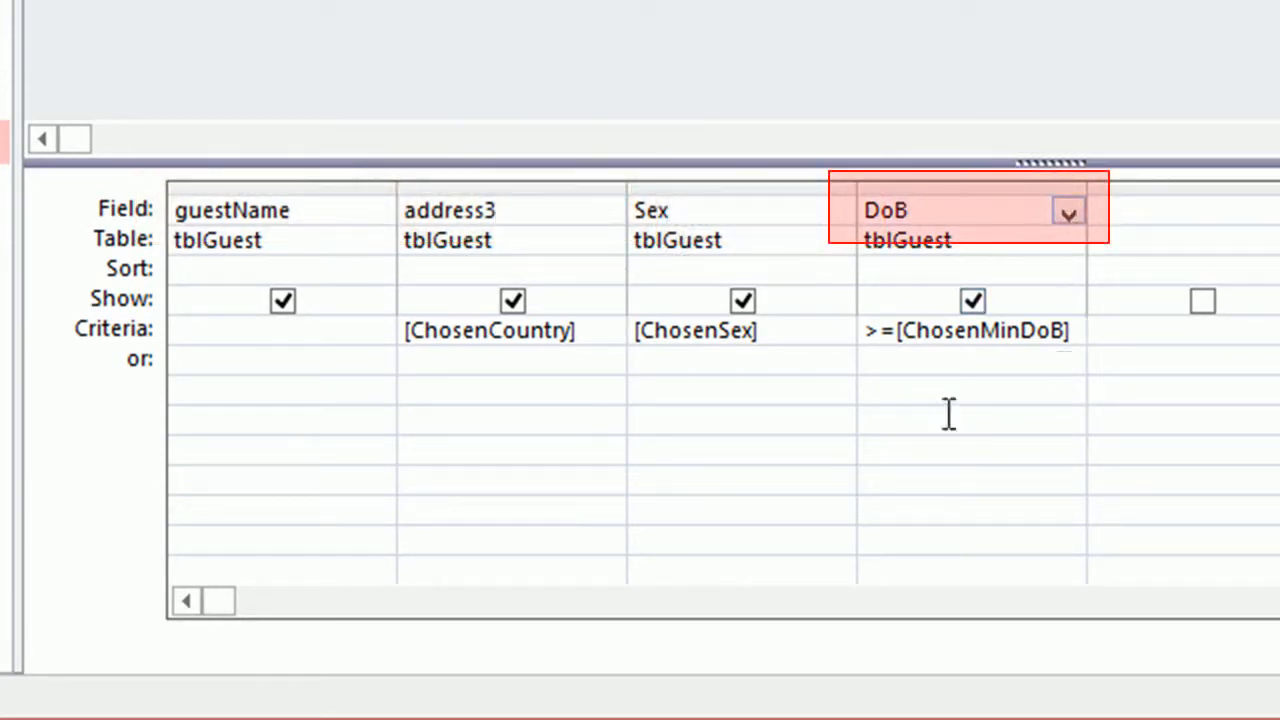
- Examine the parameter criteria under the address3, Sex and DoB fields of qryGuestDetails
click(505, 367)
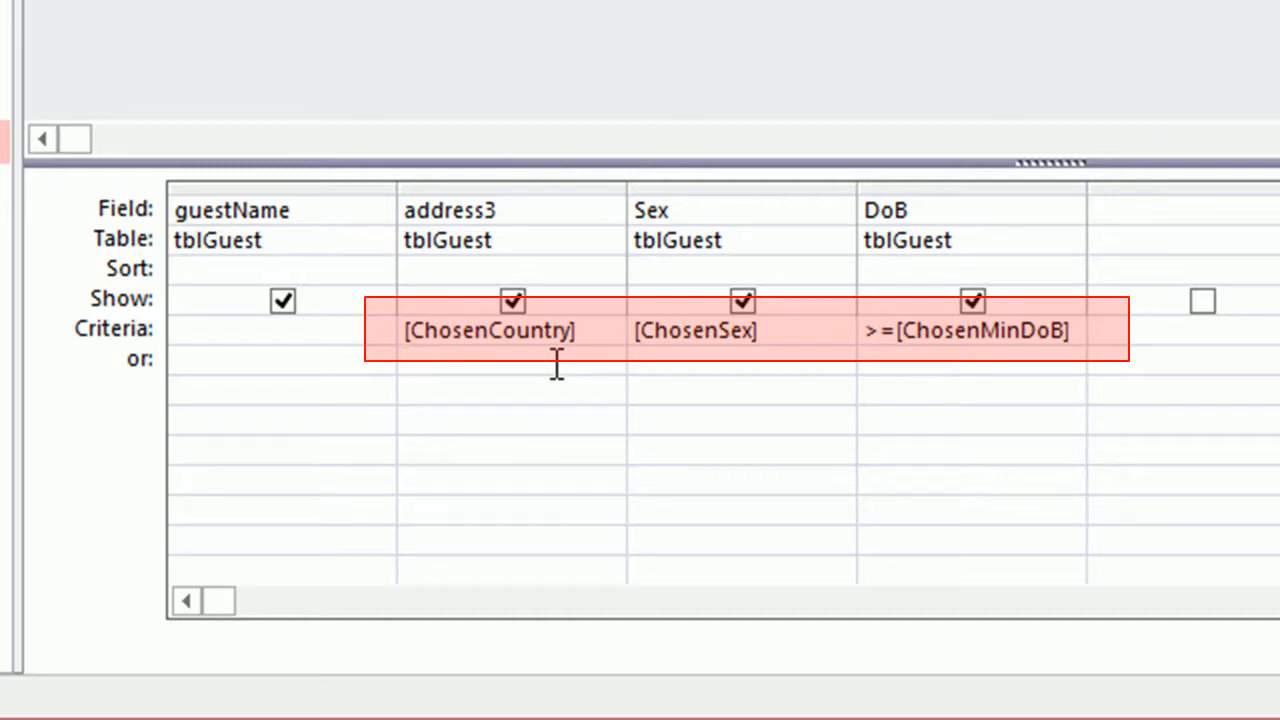
click(651, 366)
click(440, 352)
click(676, 361)
click(931, 355)
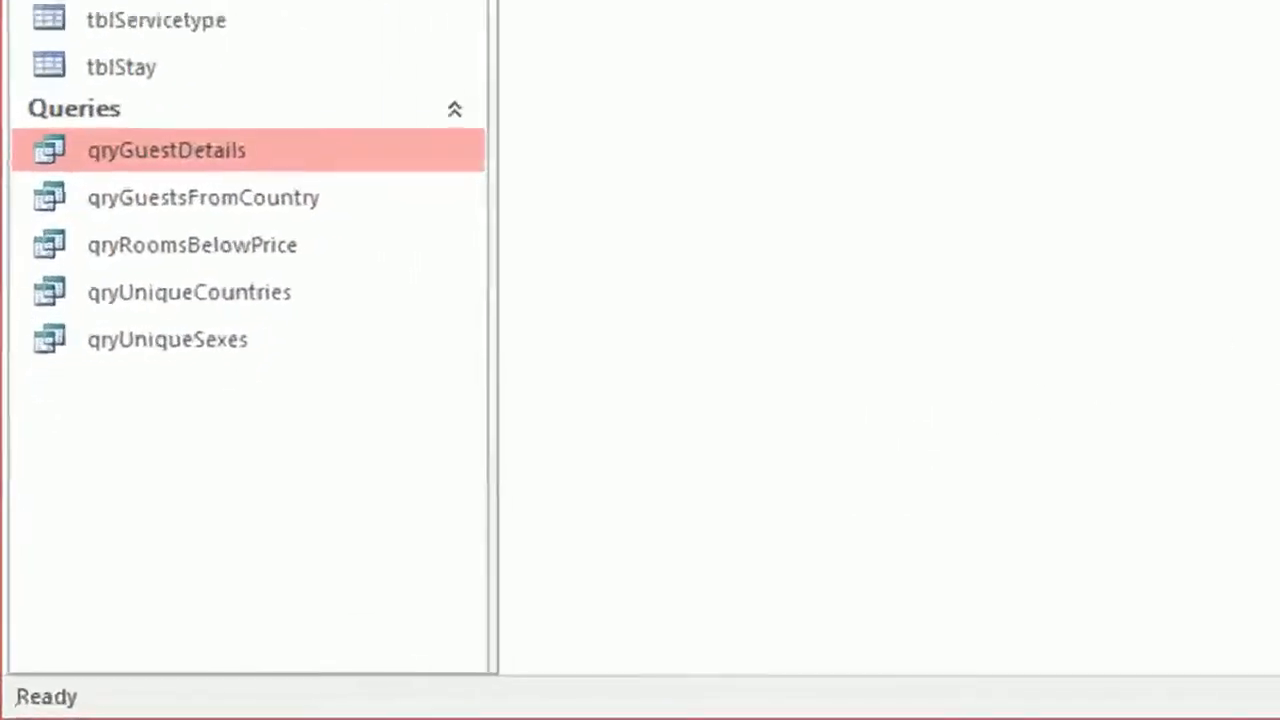
- Look at the qryUniqueCountries and qryUniqueSexes queries among the database's saved queries
click(291, 288)
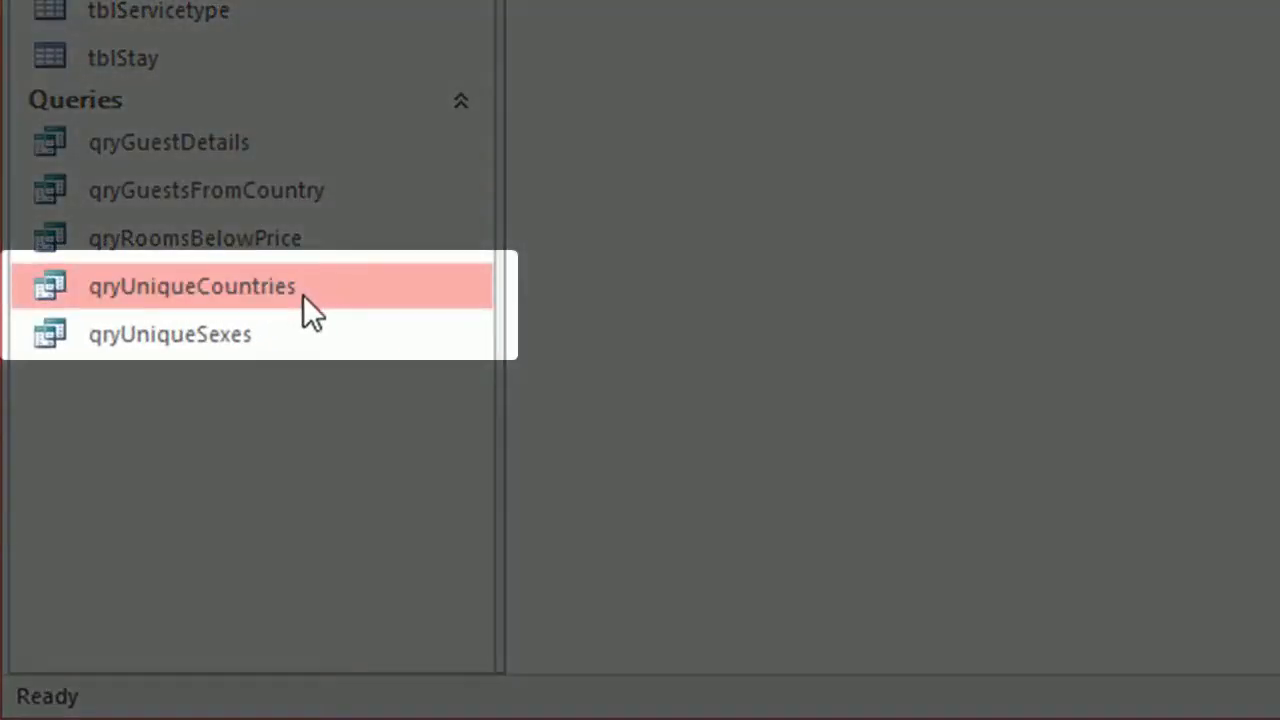
click(246, 334)
click(231, 300)
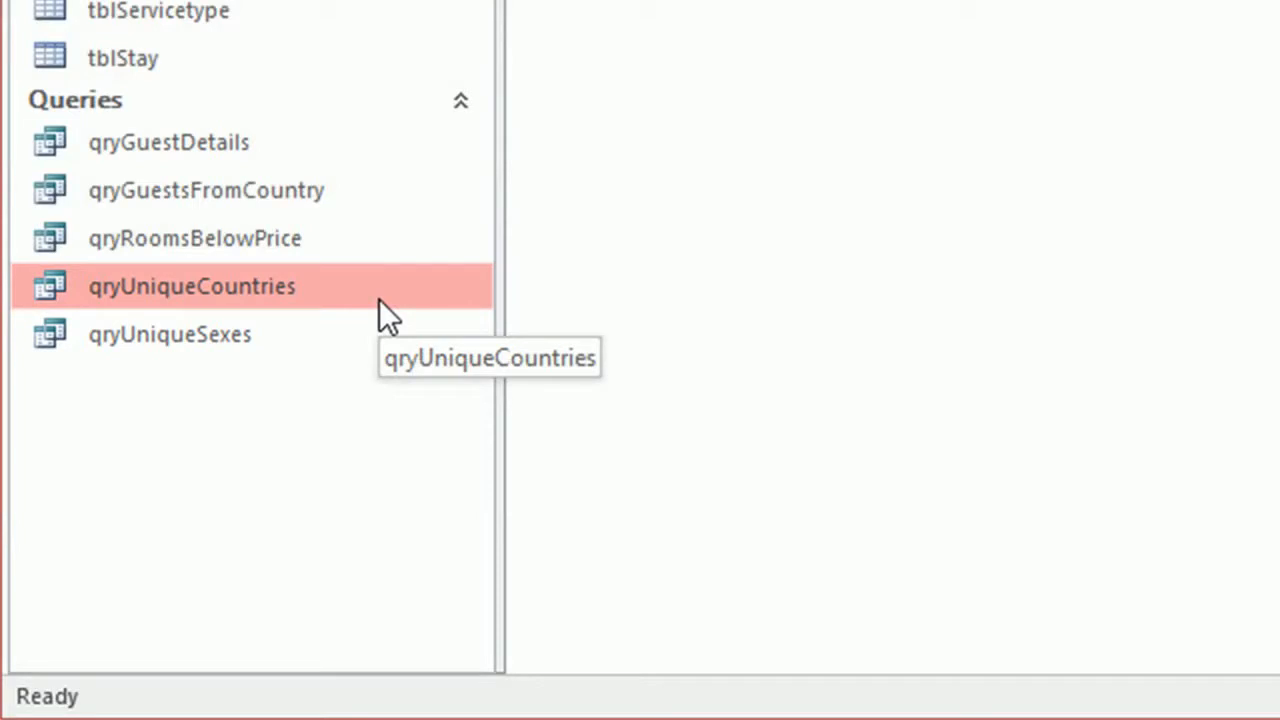
click(230, 2)
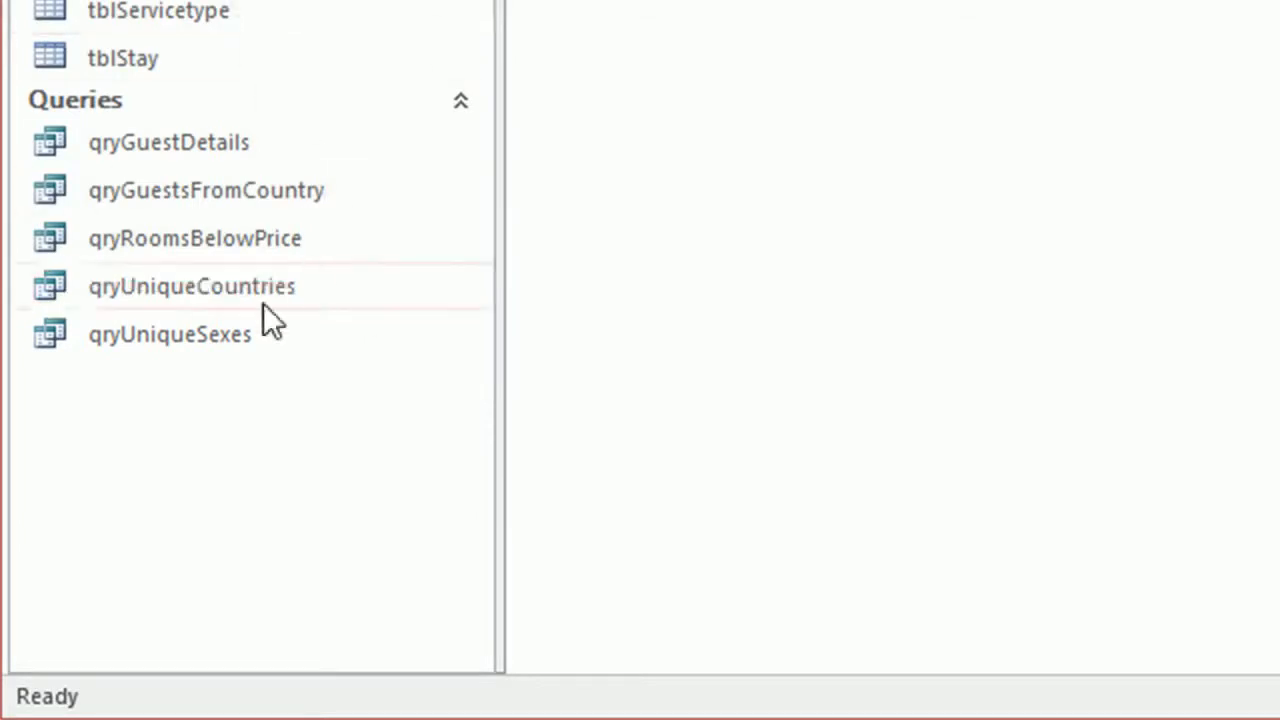
click(227, 340)
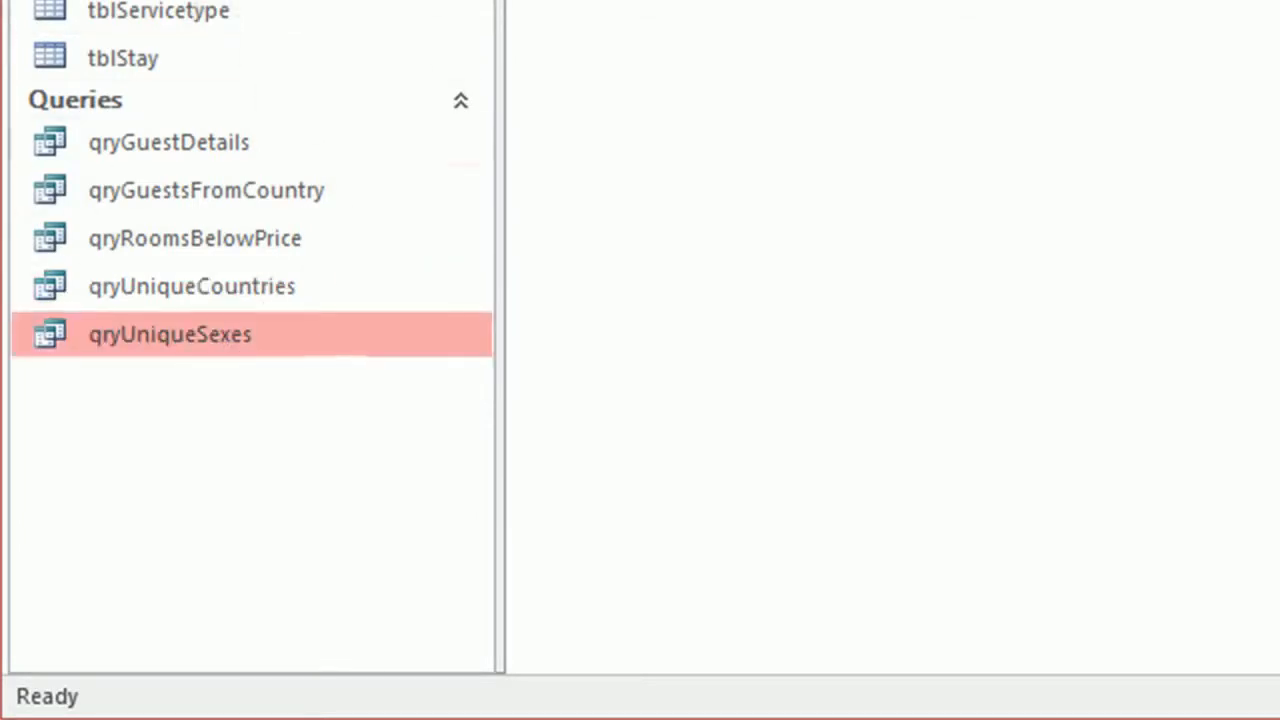
click(198, 2)
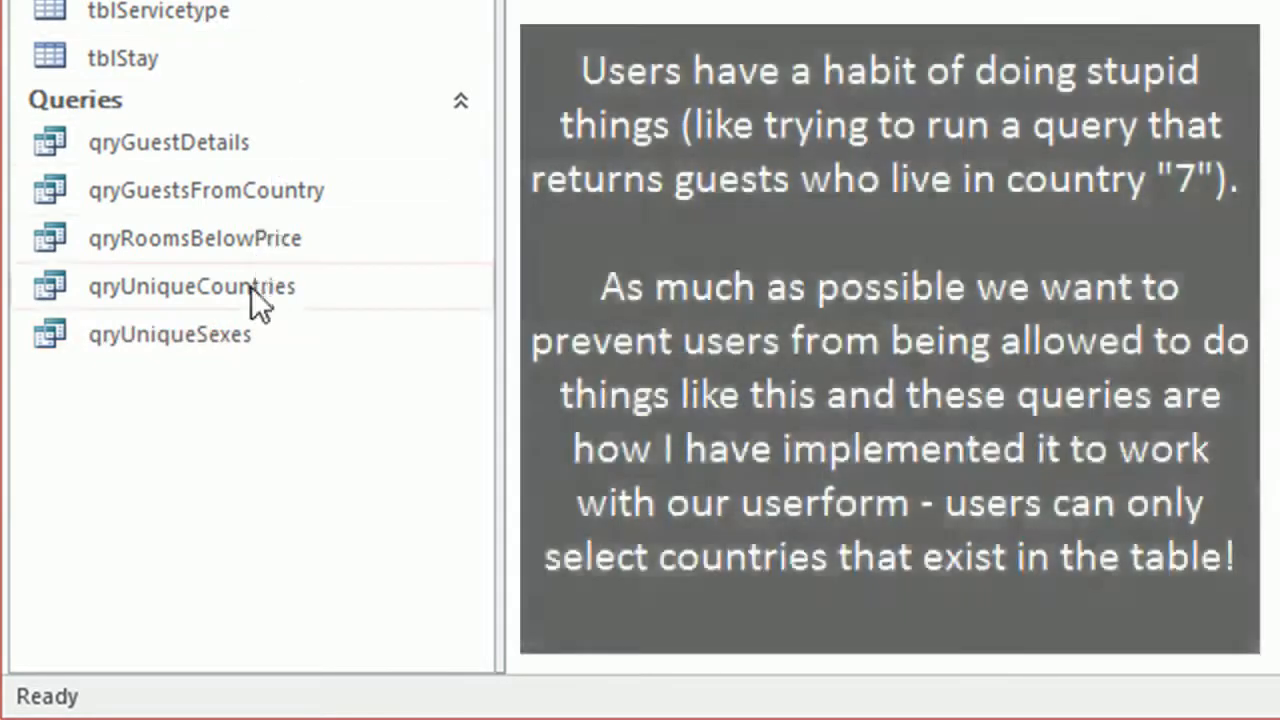
- Open the qryUniqueSexes query in Design View
click(251, 287)
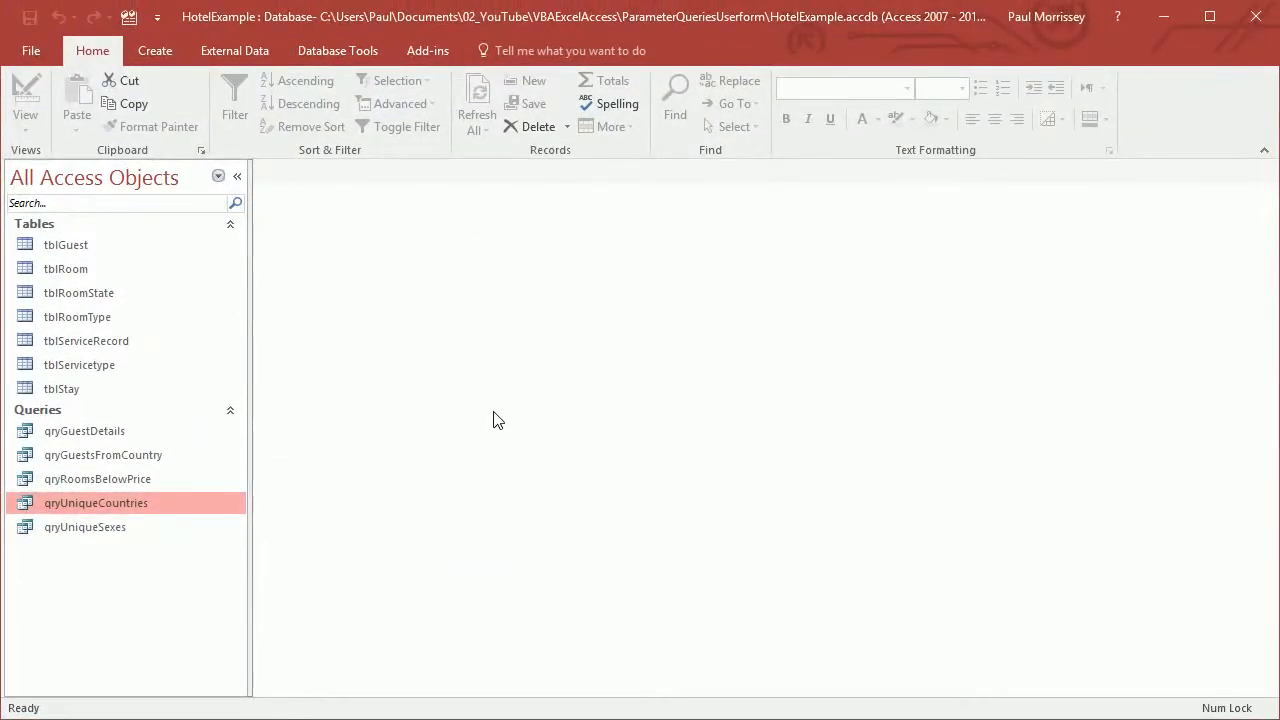
click(108, 527)
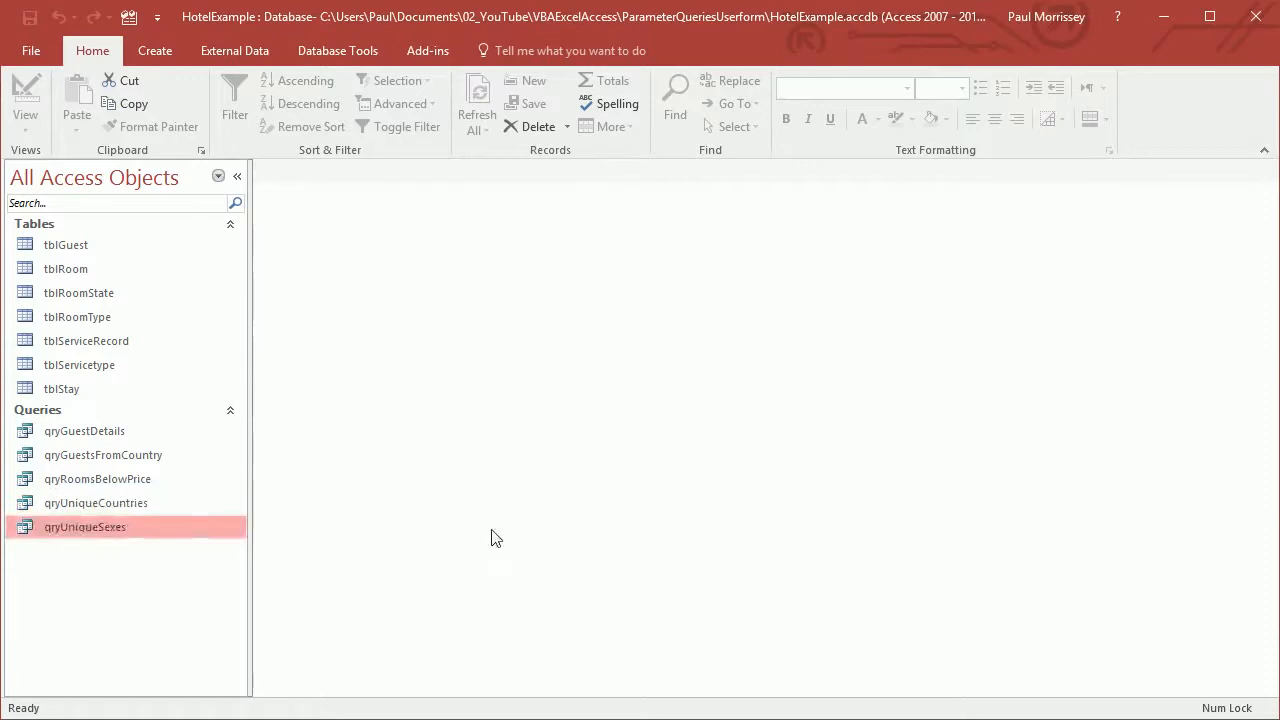
right_click(178, 528)
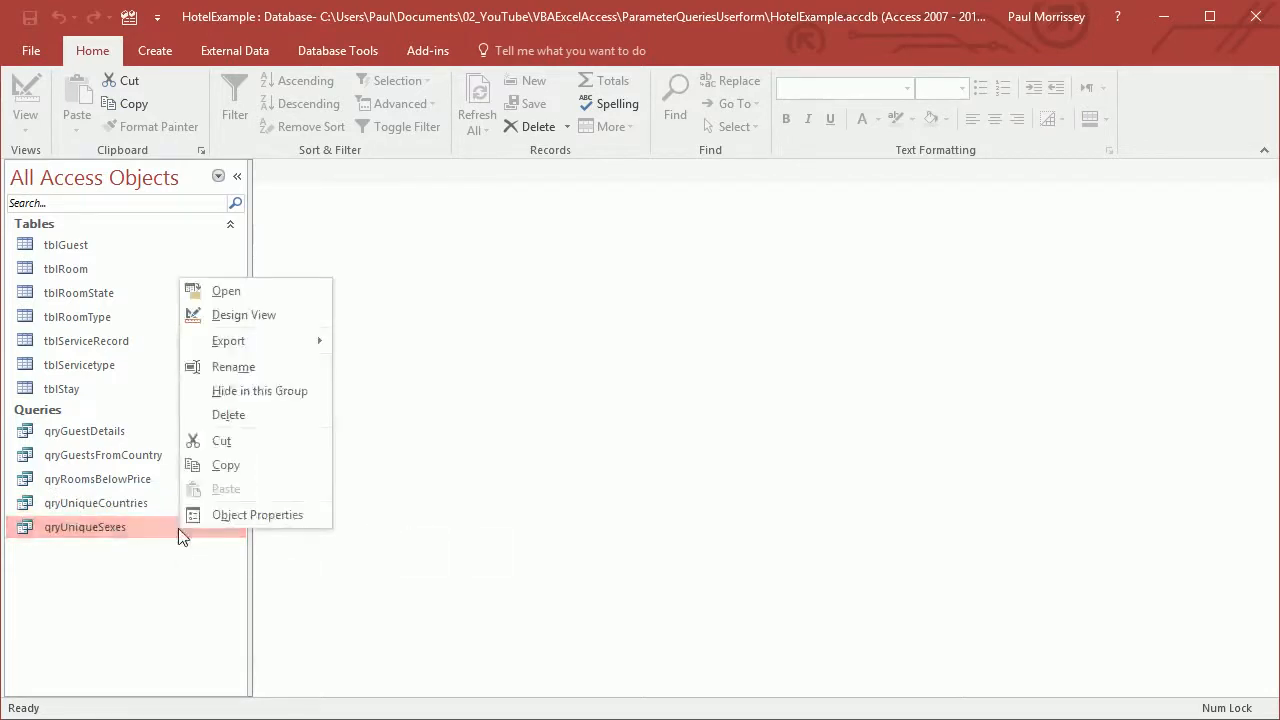
click(253, 313)
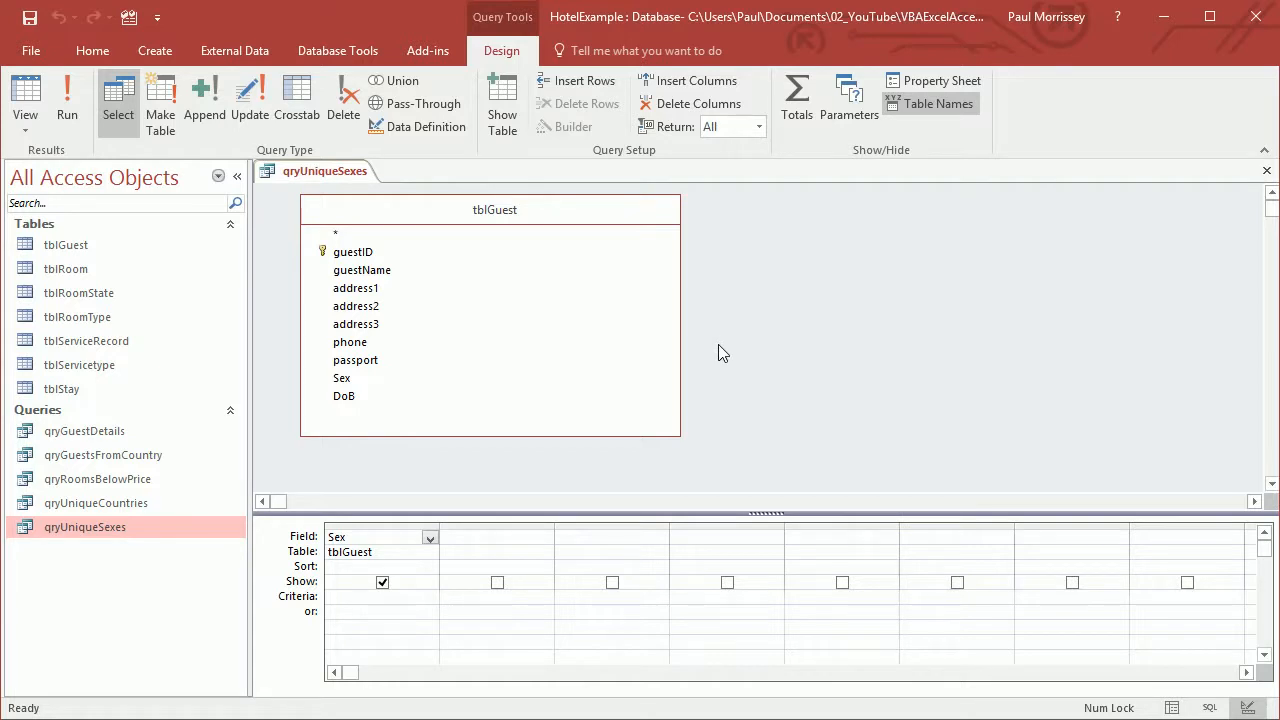
- Display the query properties of qryUniqueSexes, set Unique Values to No and close the properties
right_click(717, 345)
click(784, 527)
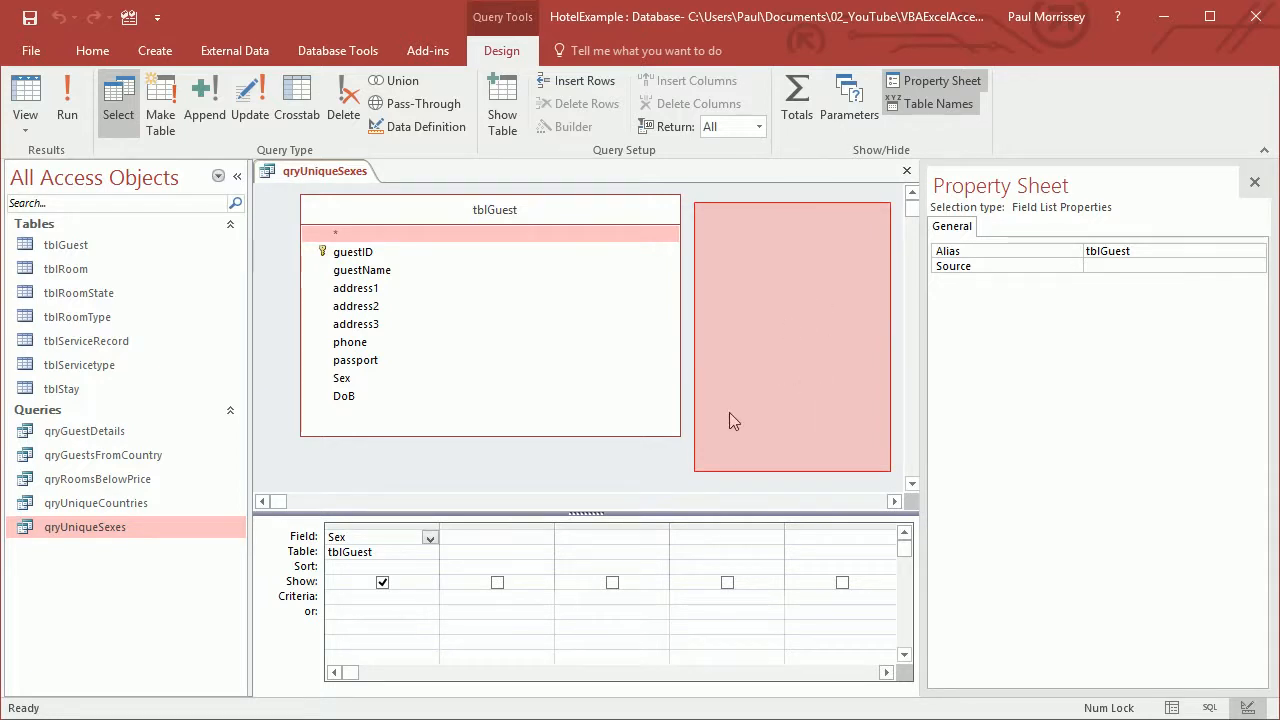
click(782, 325)
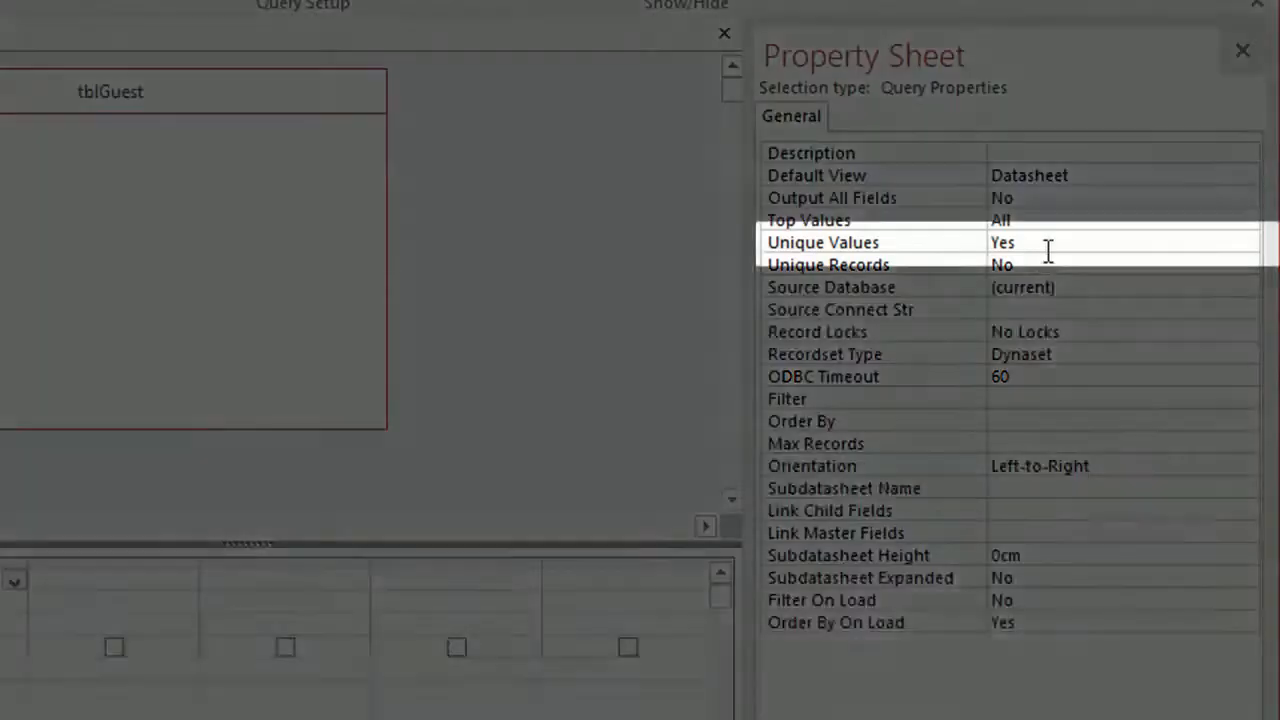
click(1053, 238)
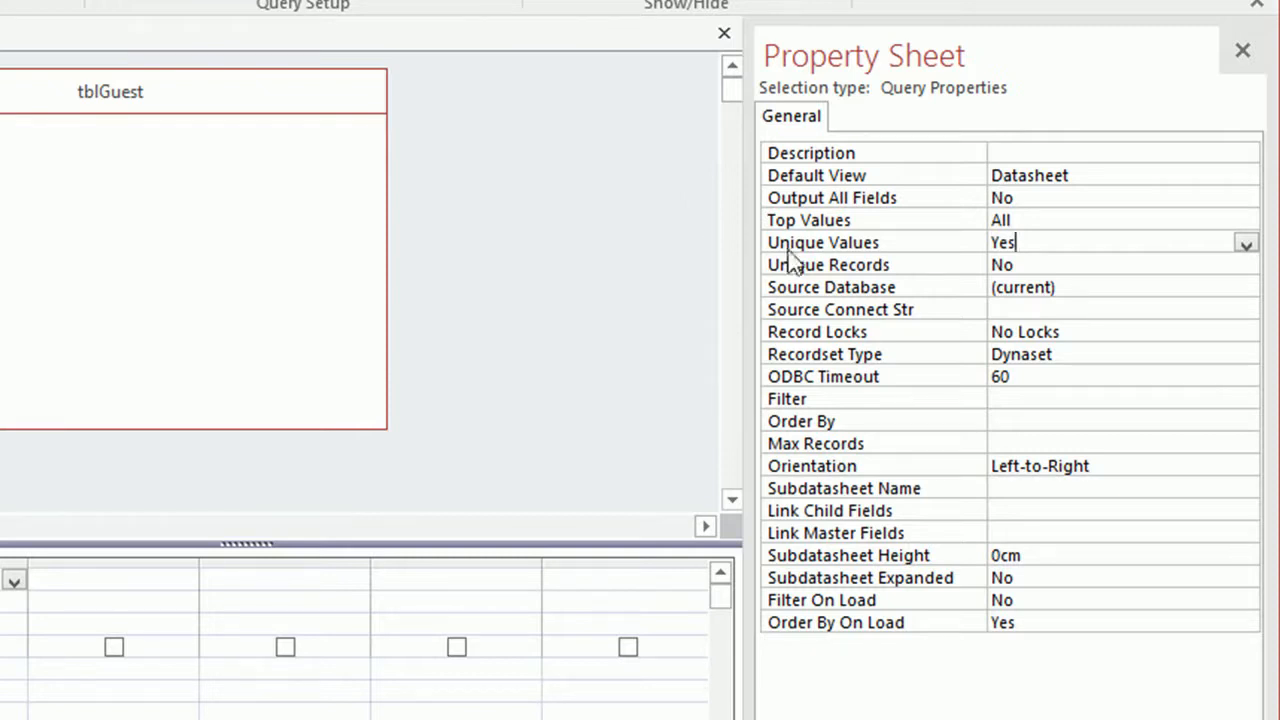
click(1246, 245)
click(1238, 286)
click(1242, 50)
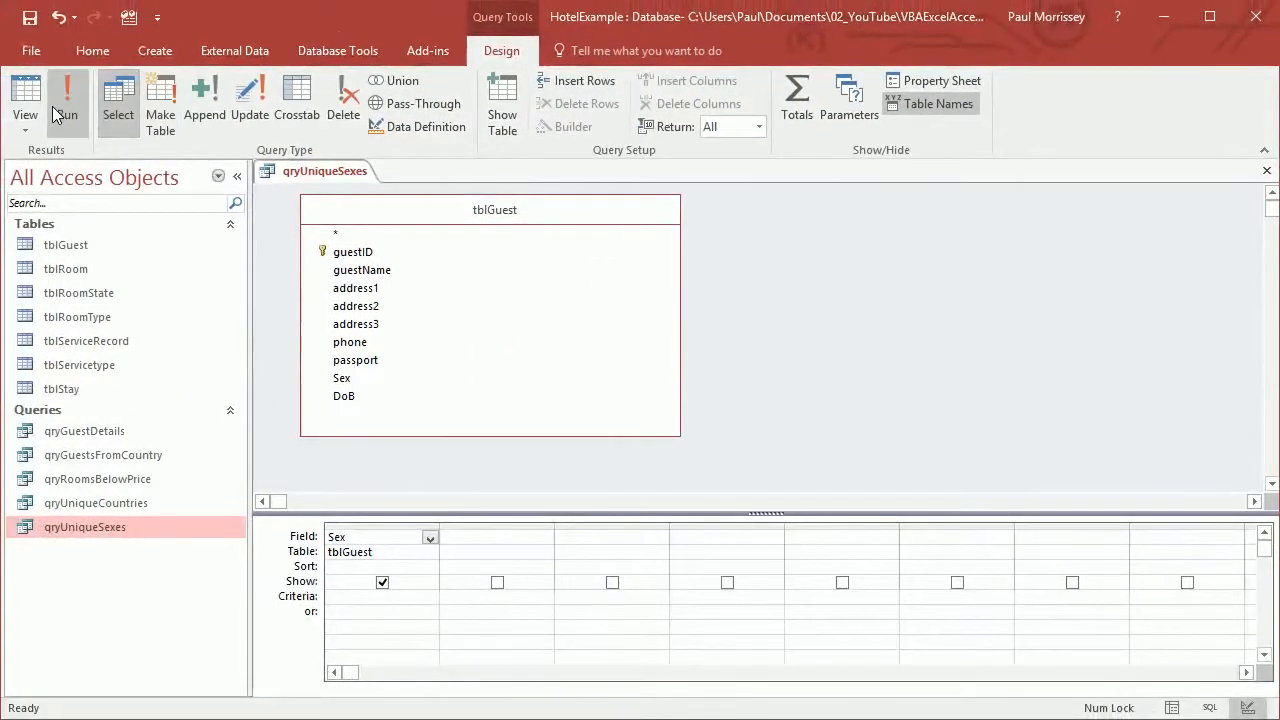
- Run qryUniqueSexes with unique values off and examine the repeated entries in the Sex column
click(62, 110)
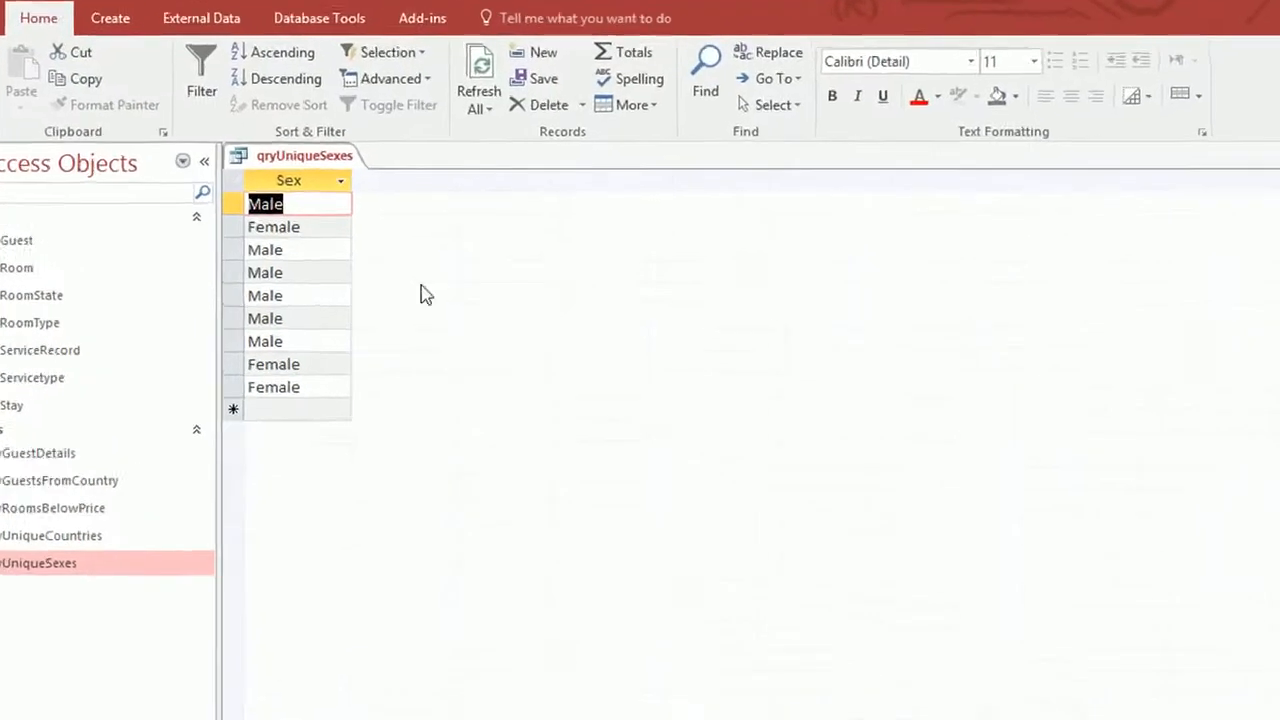
click(328, 234)
click(320, 267)
click(318, 294)
click(168, 345)
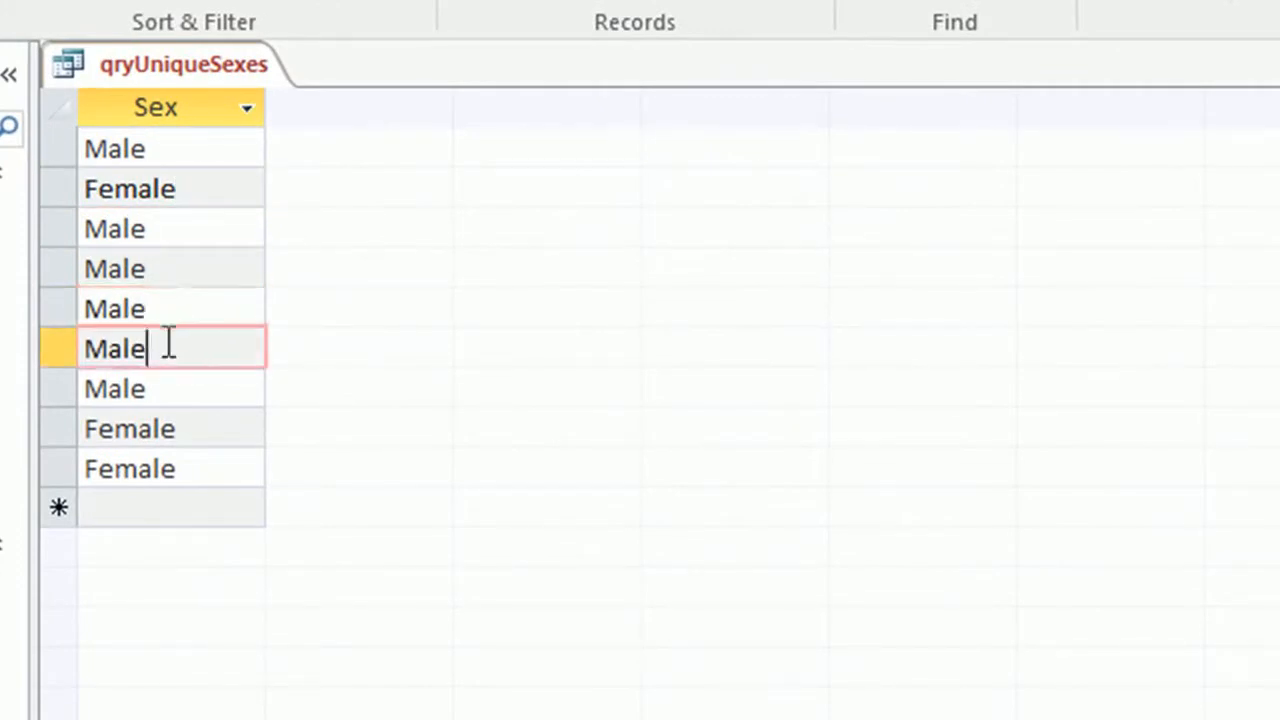
click(168, 395)
click(158, 240)
click(162, 188)
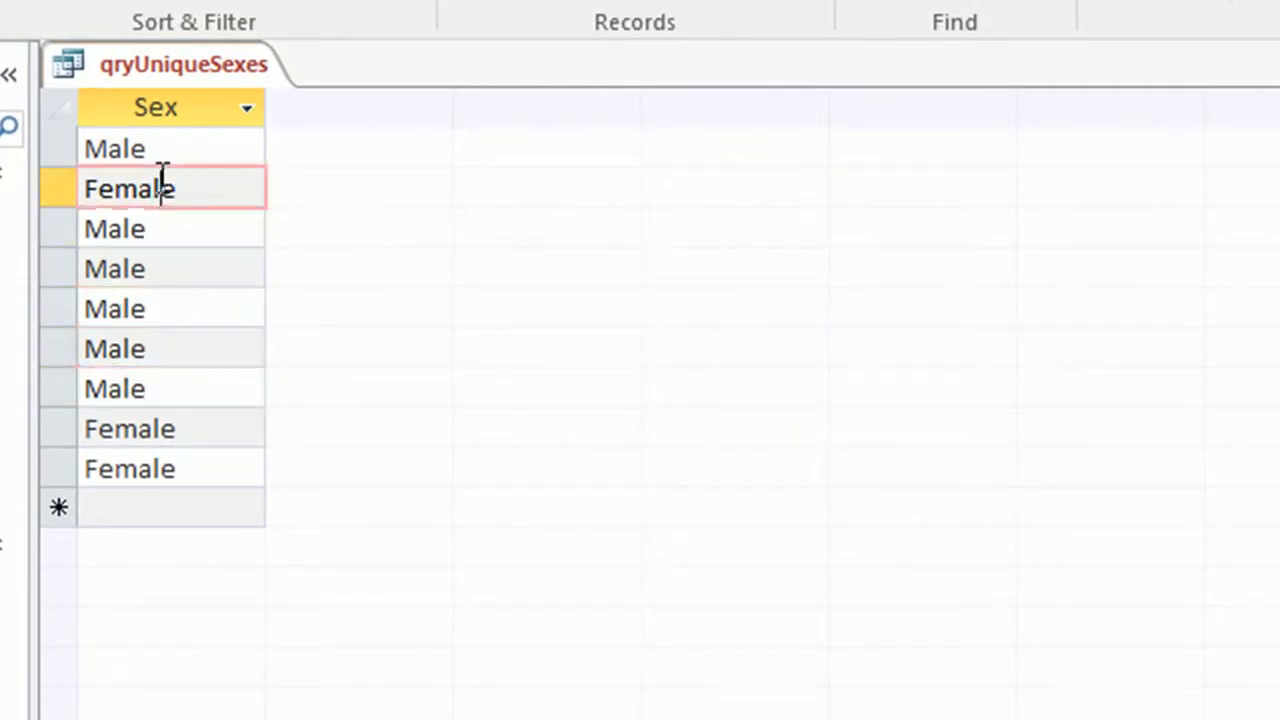
click(177, 428)
click(178, 470)
- Return qryUniqueSexes to Design View and set its Unique Values query property to Yes
right_click(175, 70)
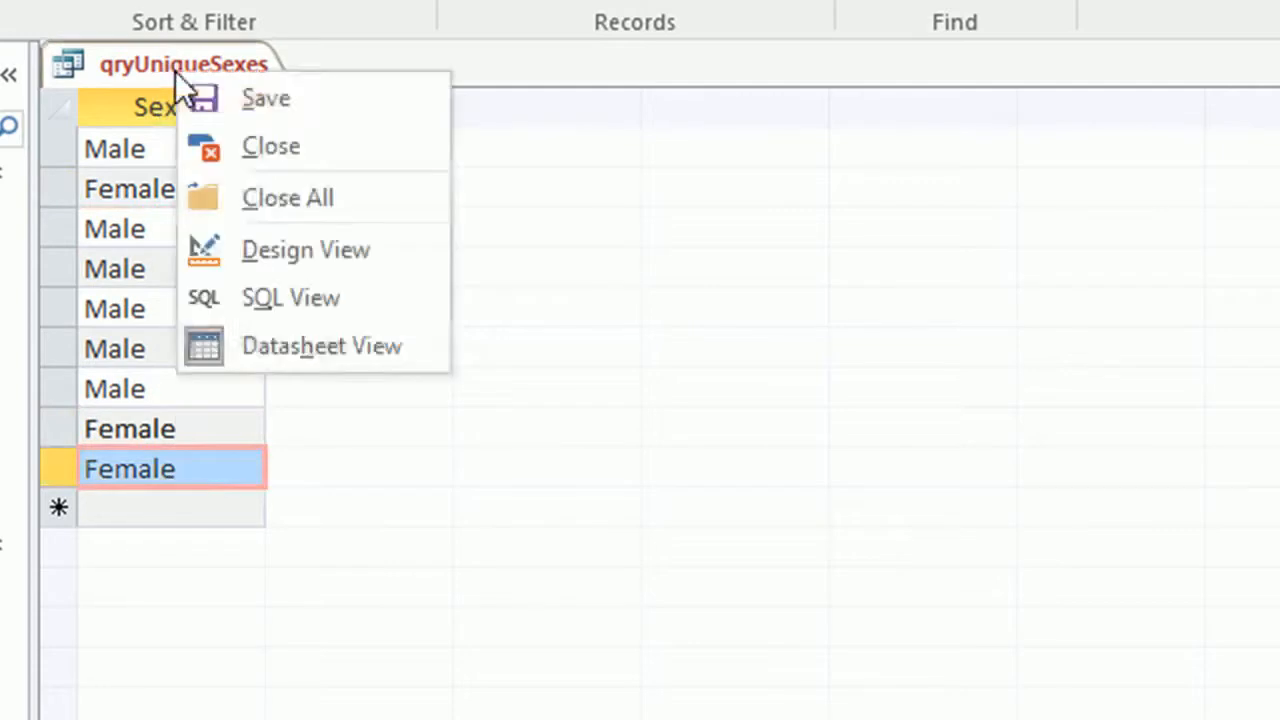
click(297, 250)
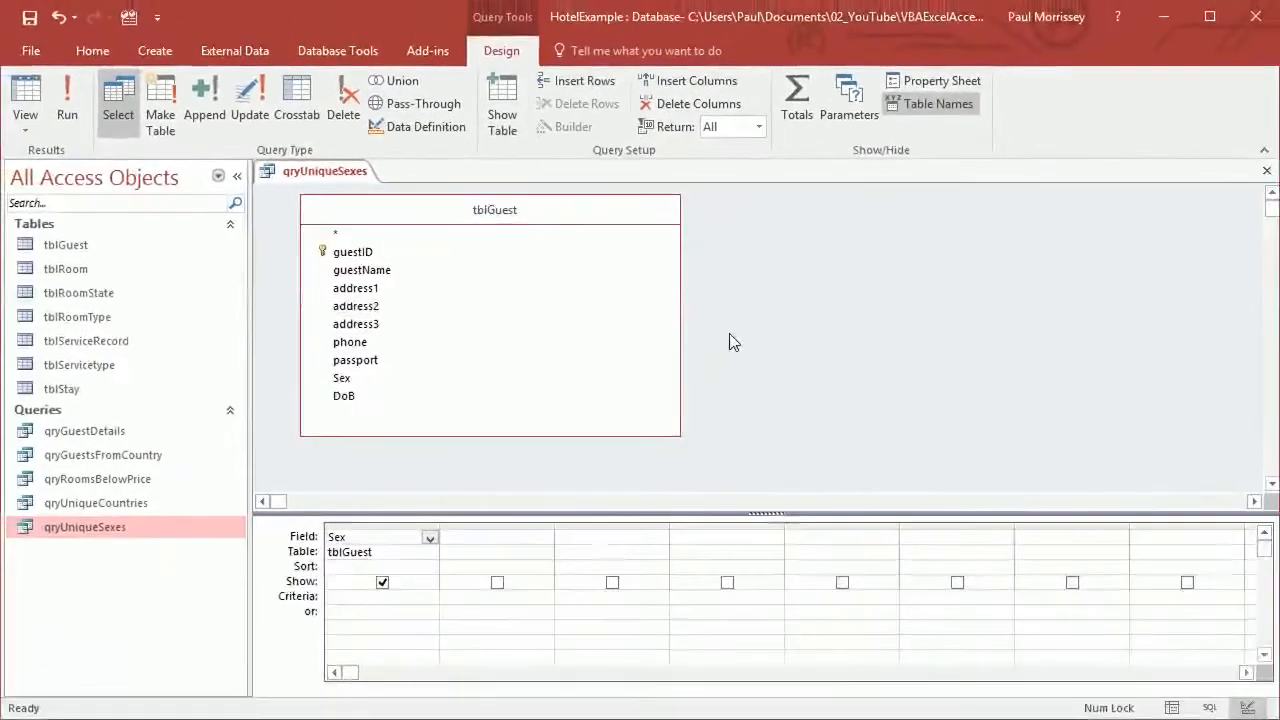
right_click(729, 340)
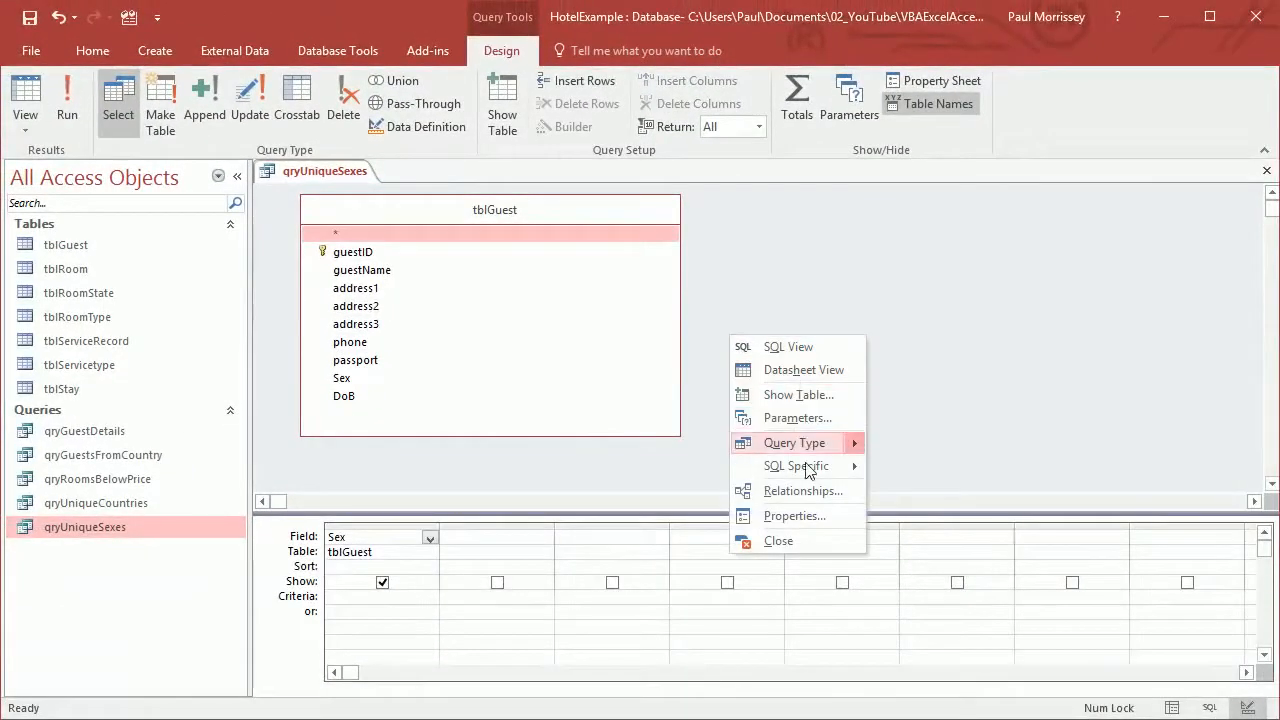
click(808, 516)
click(839, 308)
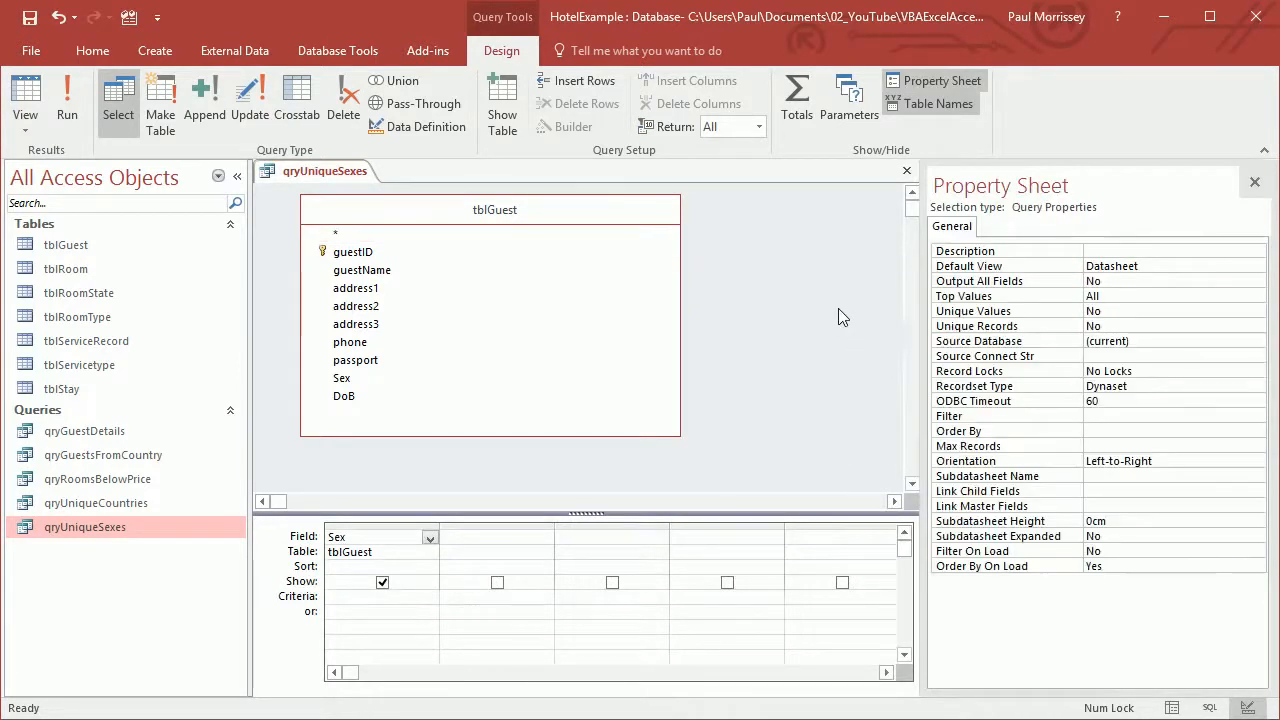
click(1154, 310)
click(1256, 311)
click(1247, 326)
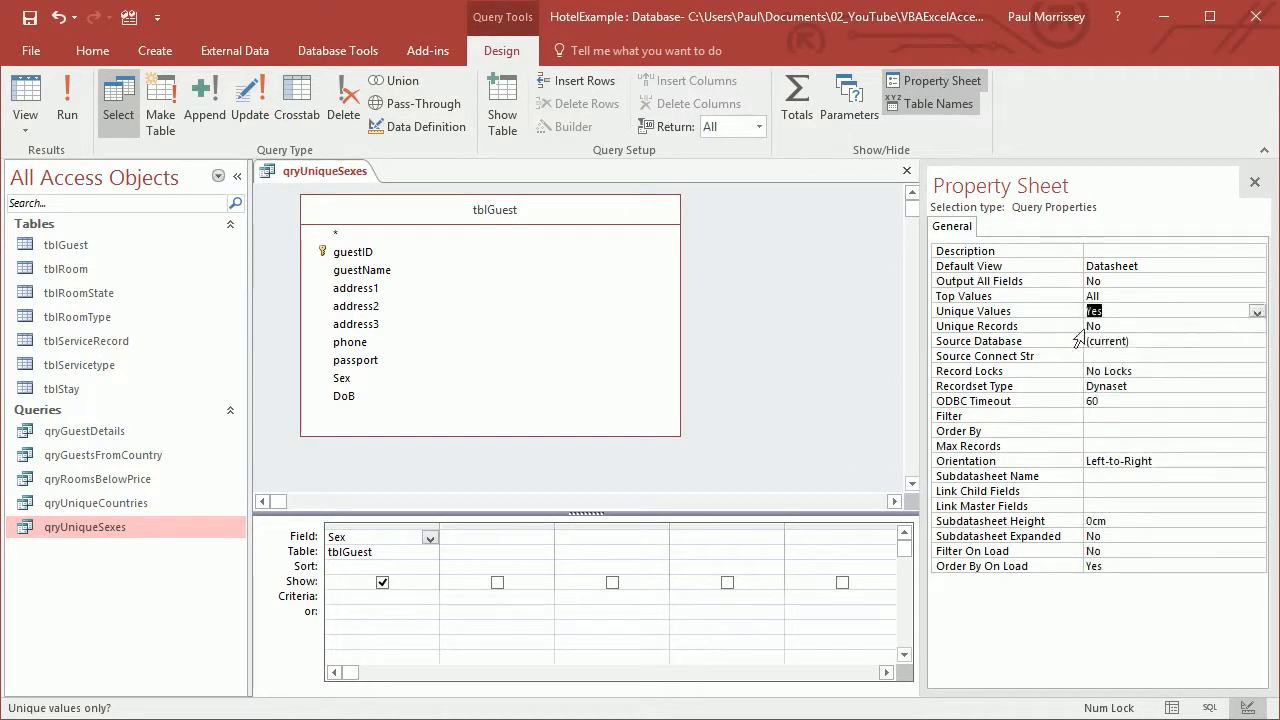
click(1254, 181)
- Run qryUniqueSexes with unique values on and check the entries in the Sex column
click(67, 100)
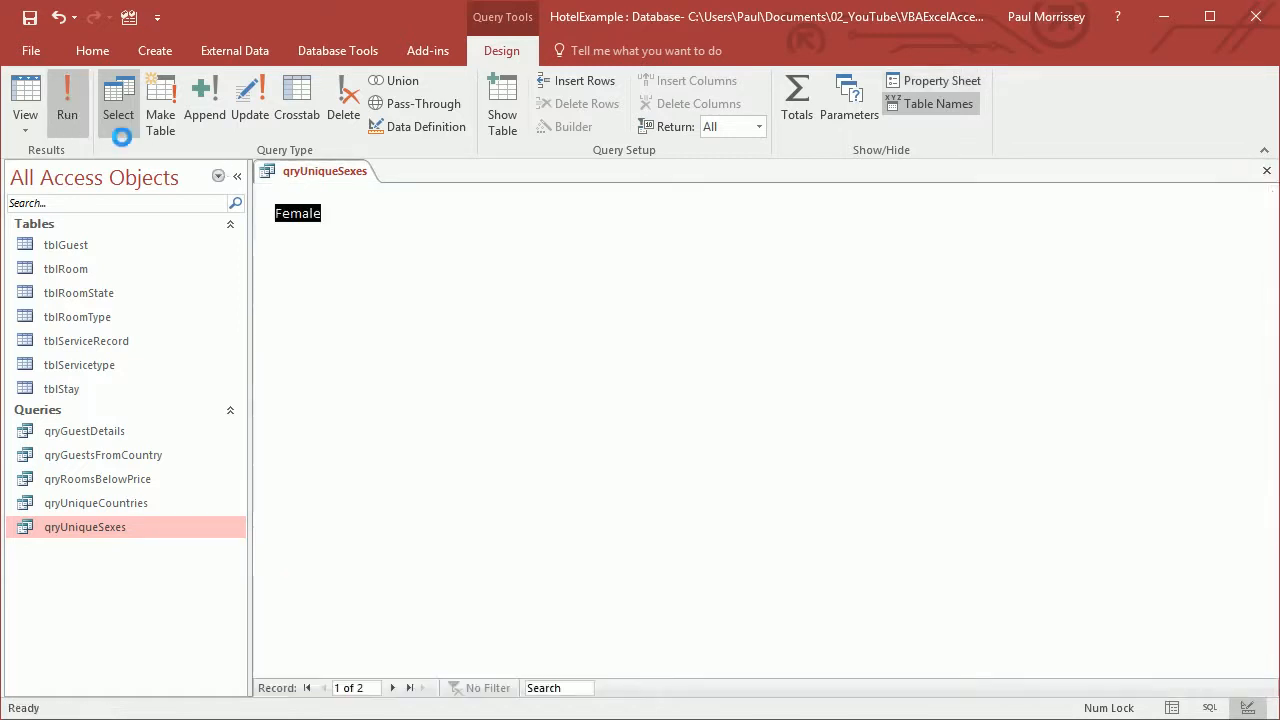
click(324, 225)
click(170, 126)
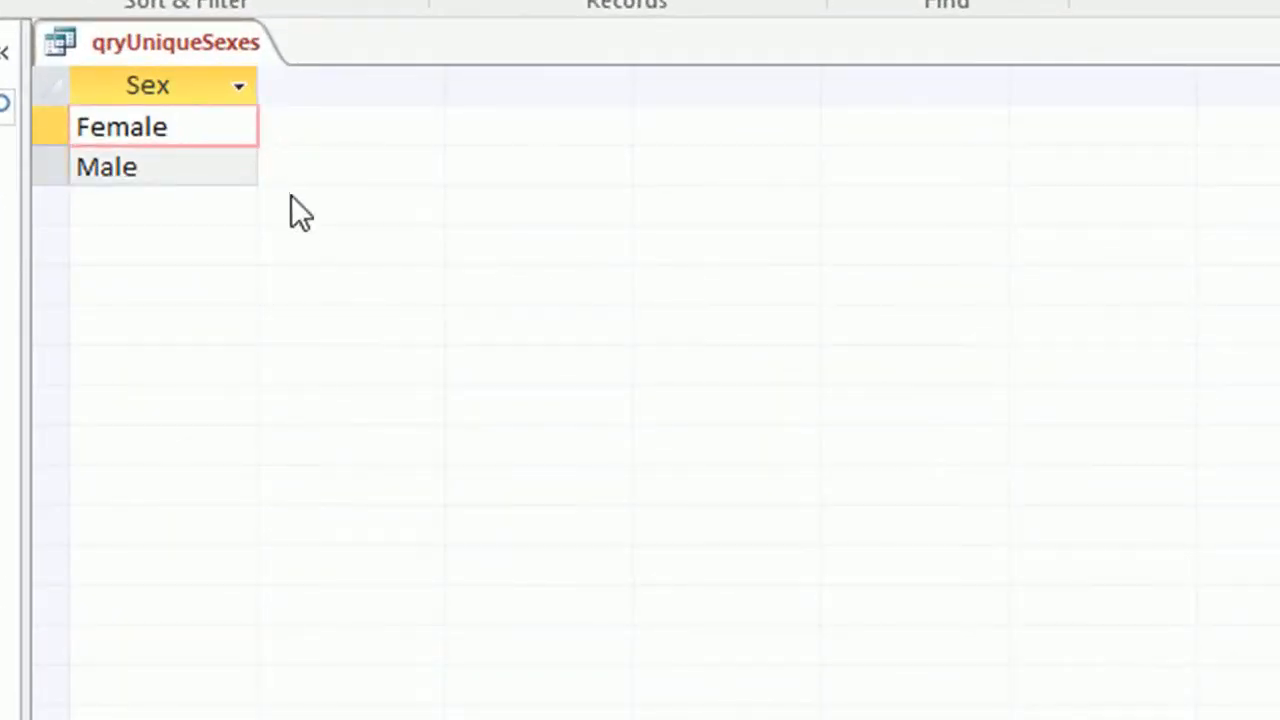
click(214, 166)
- Save and close the qryUniqueSexes query
right_click(177, 45)
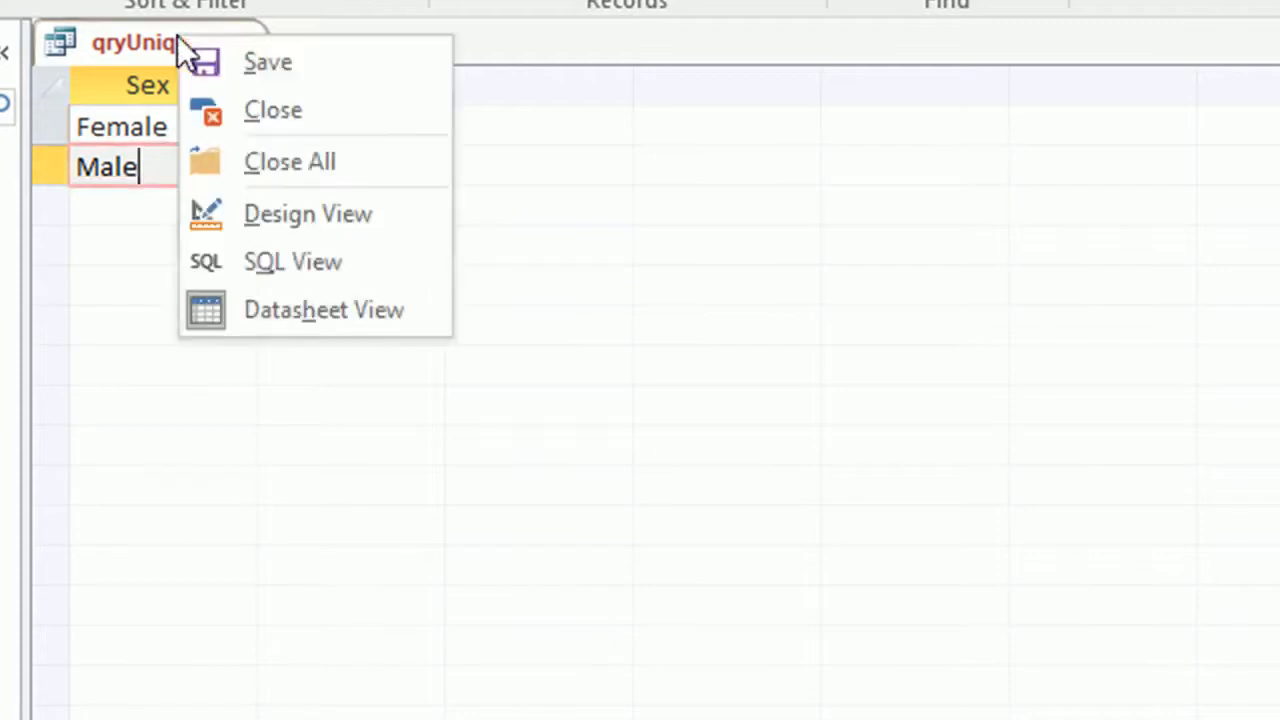
click(268, 61)
right_click(165, 55)
click(300, 125)
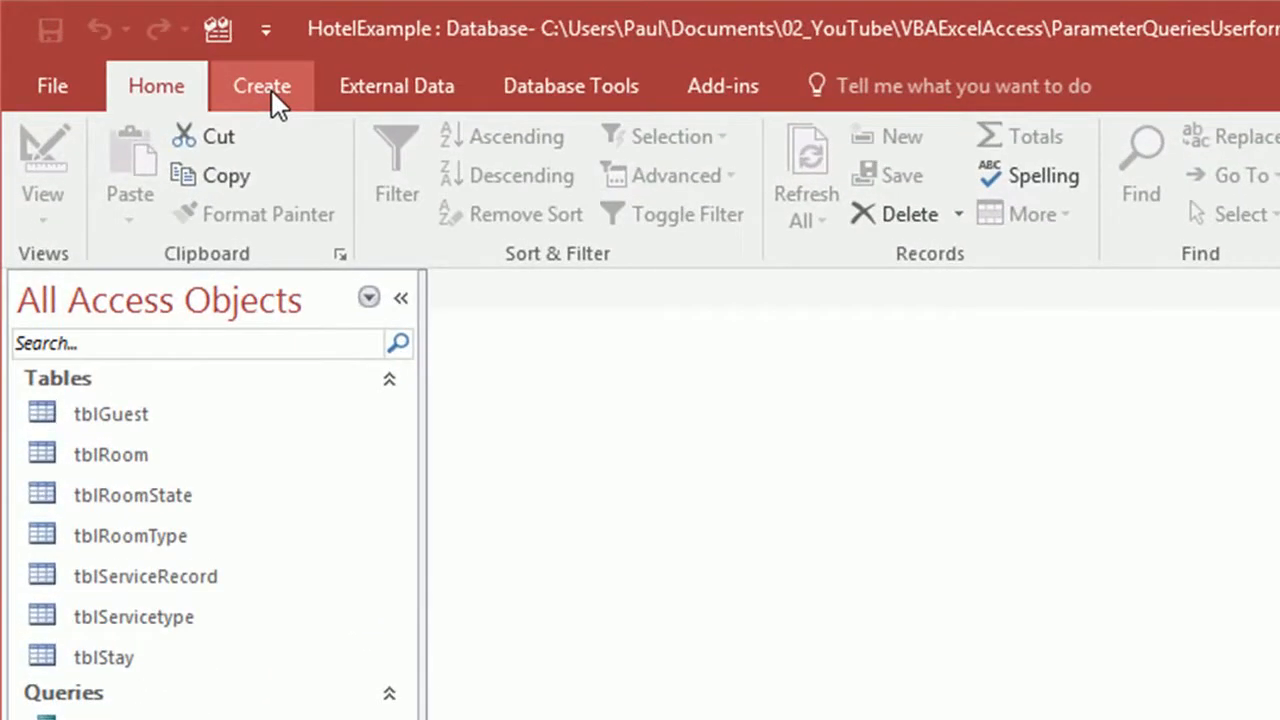
- Create a new blank form and save it as frmGetGuests
click(264, 88)
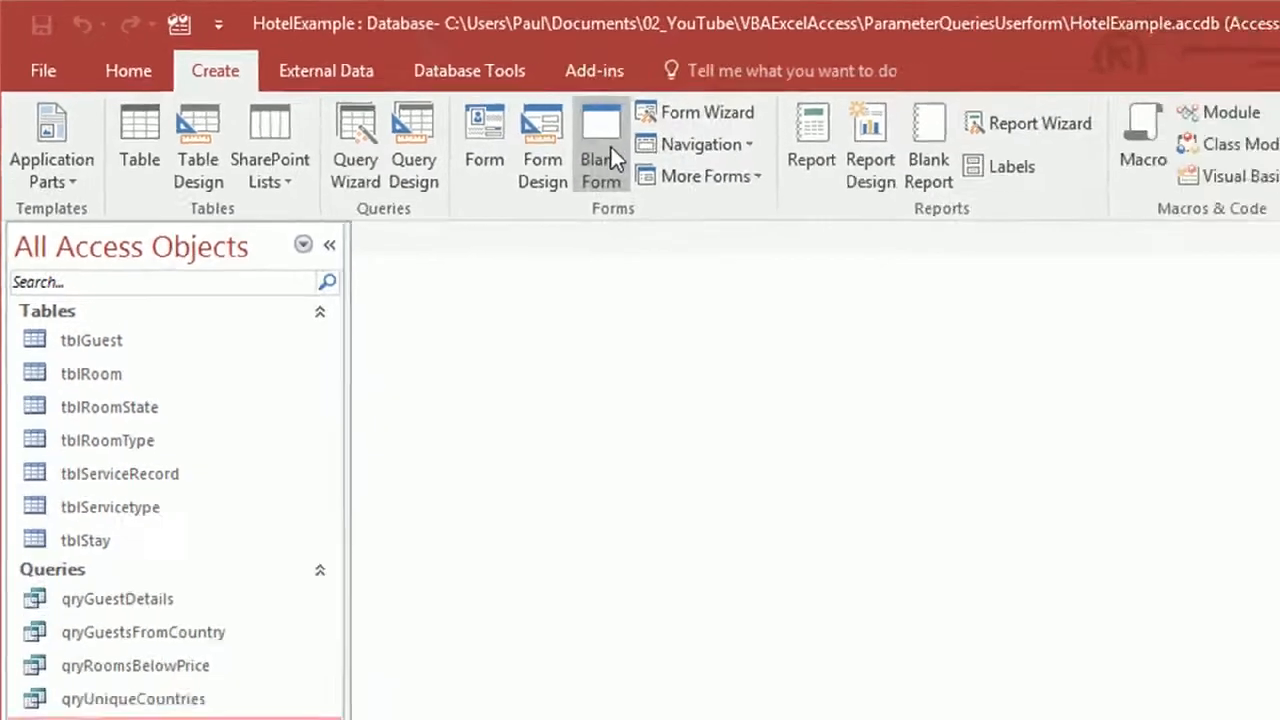
click(742, 176)
click(305, 172)
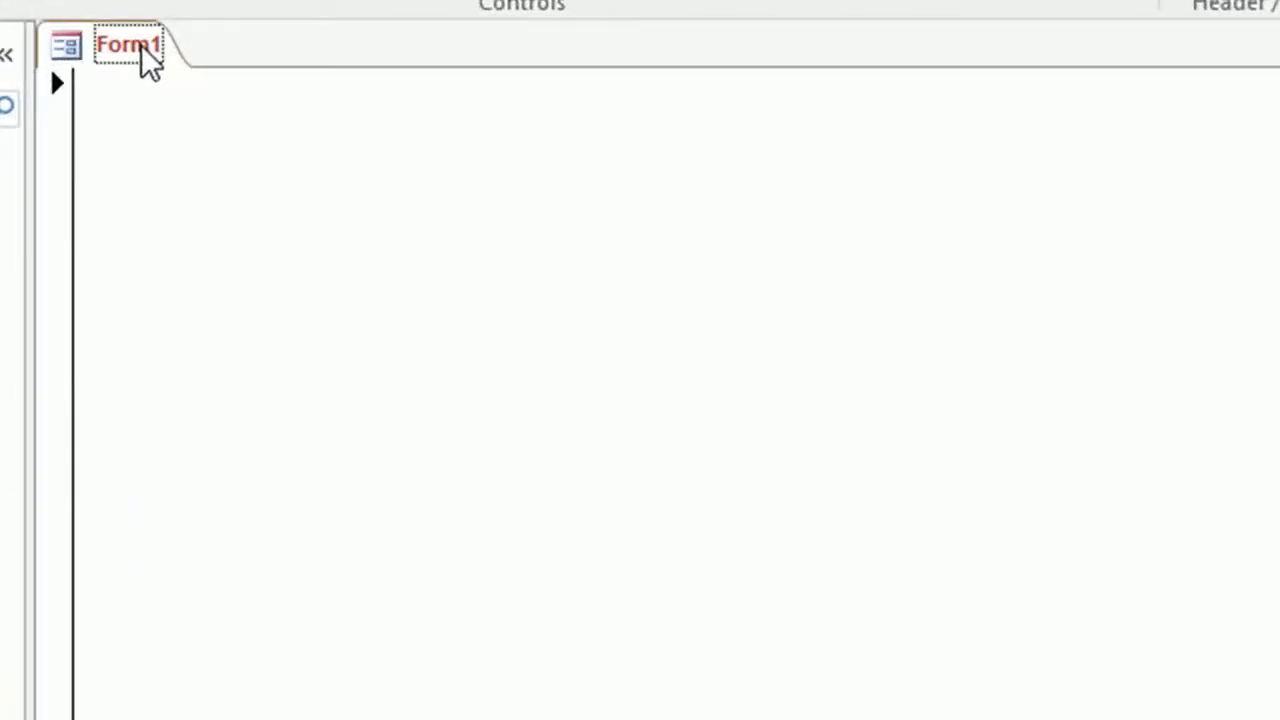
right_click(112, 41)
click(205, 64)
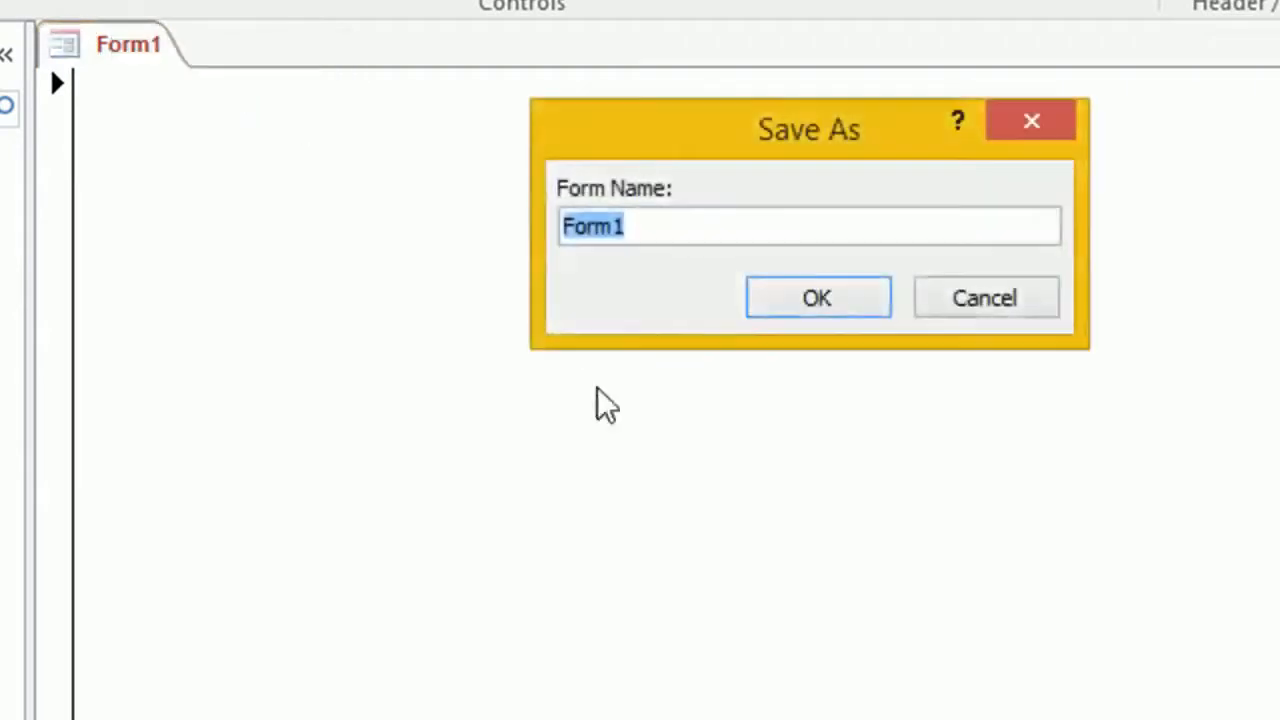
text(frm)
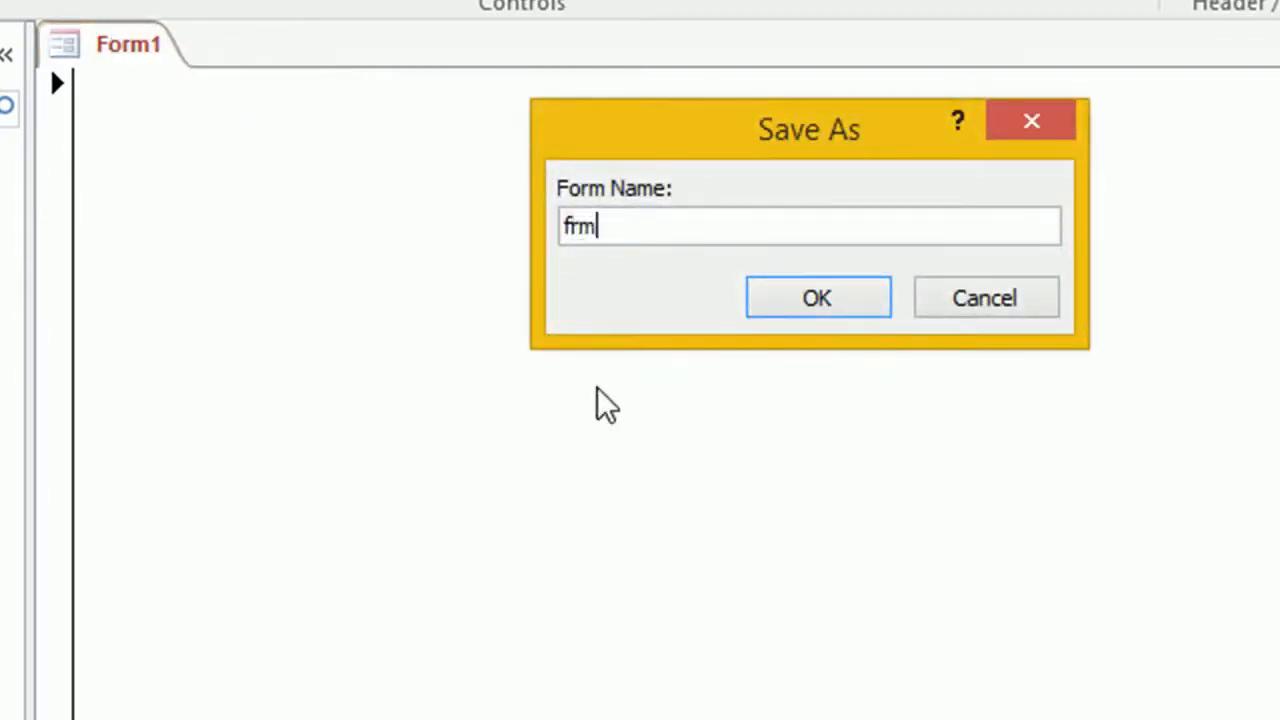
text(GetGuests)
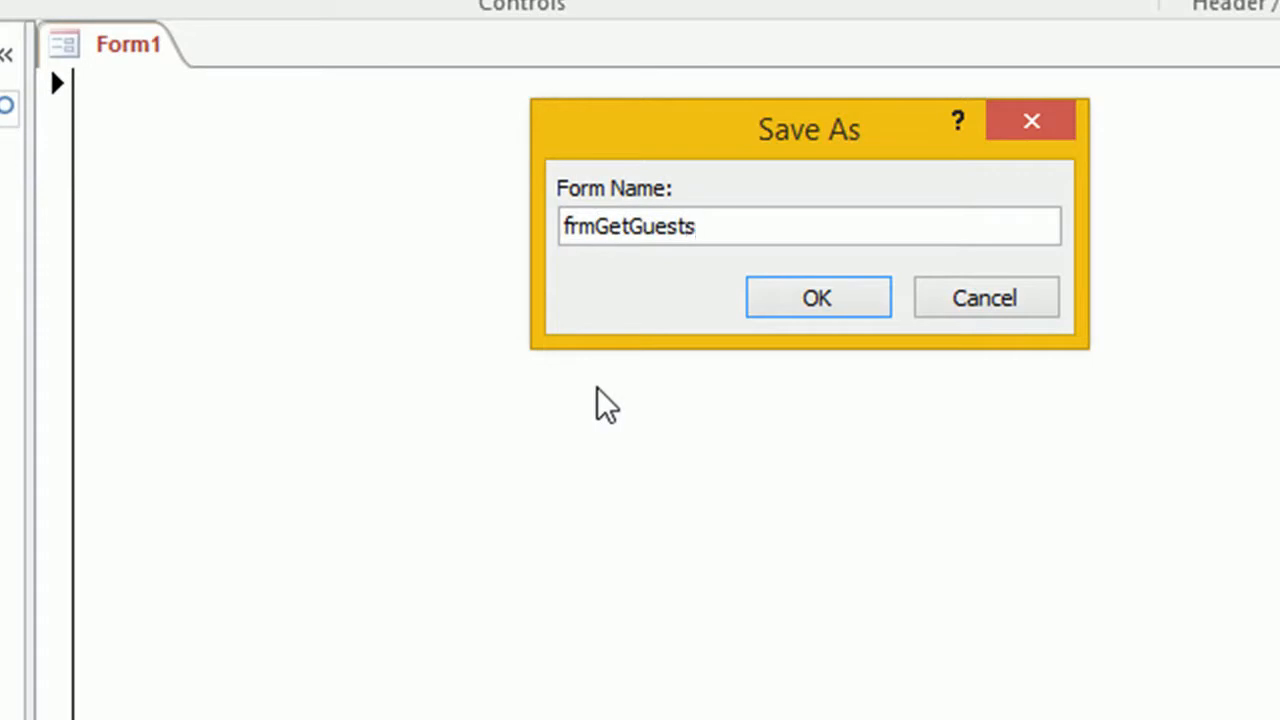
key(Return)
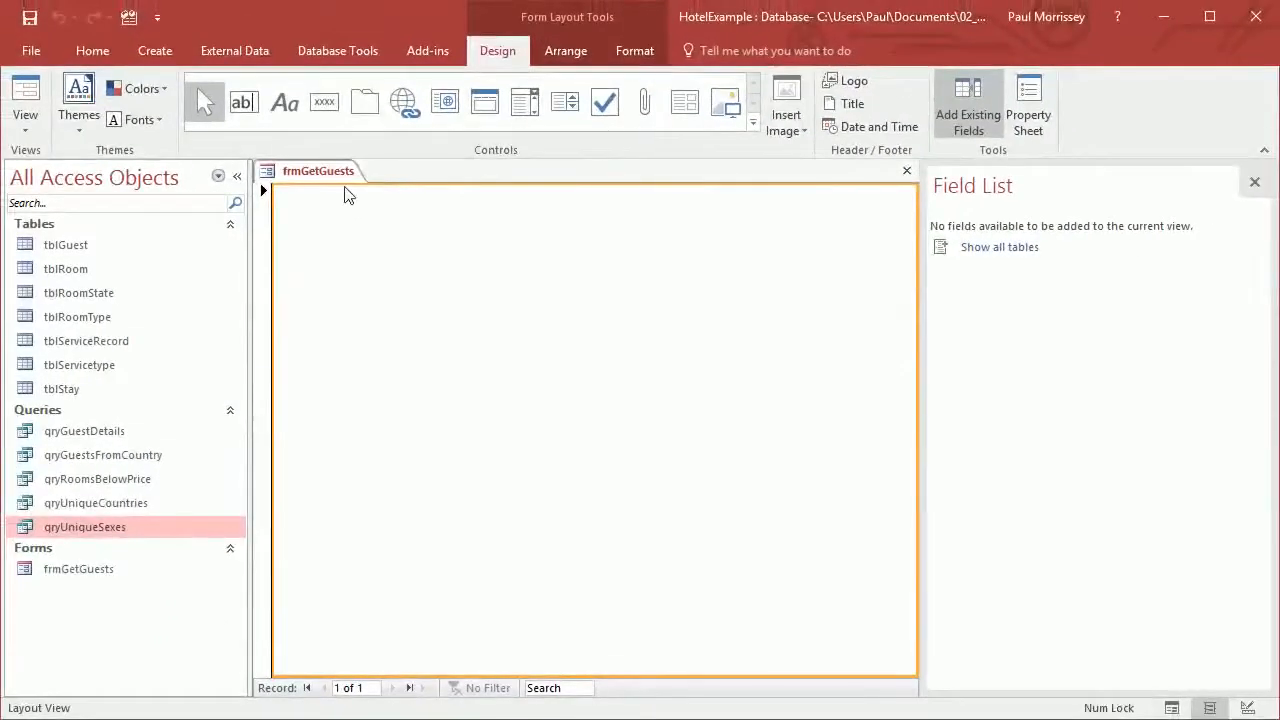
- Switch frmGetGuests to Design View and close the field list
click(338, 173)
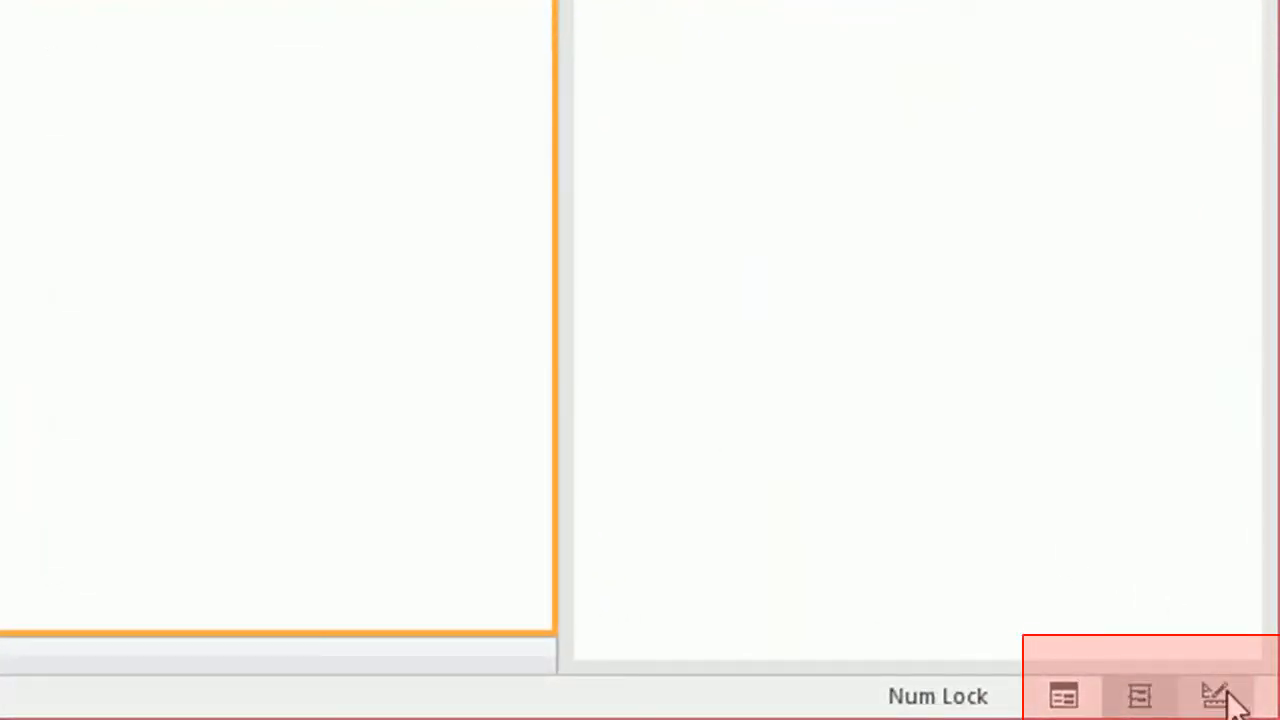
click(1229, 692)
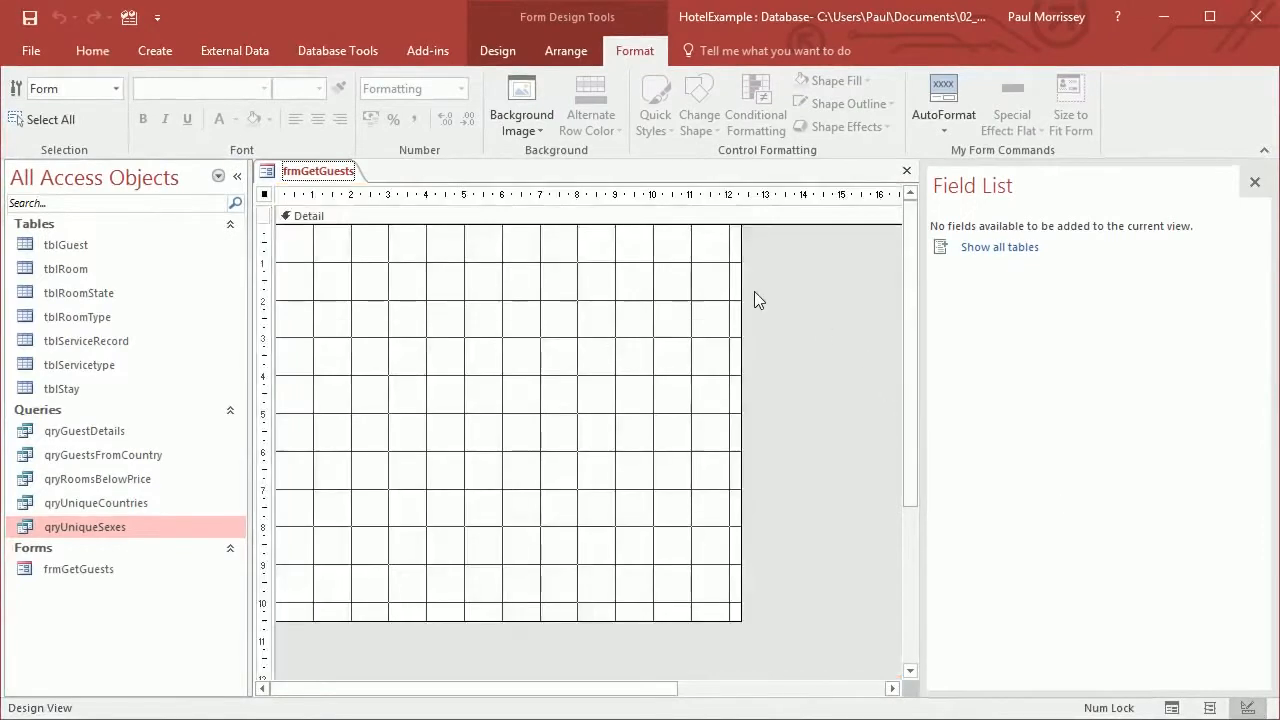
click(1255, 182)
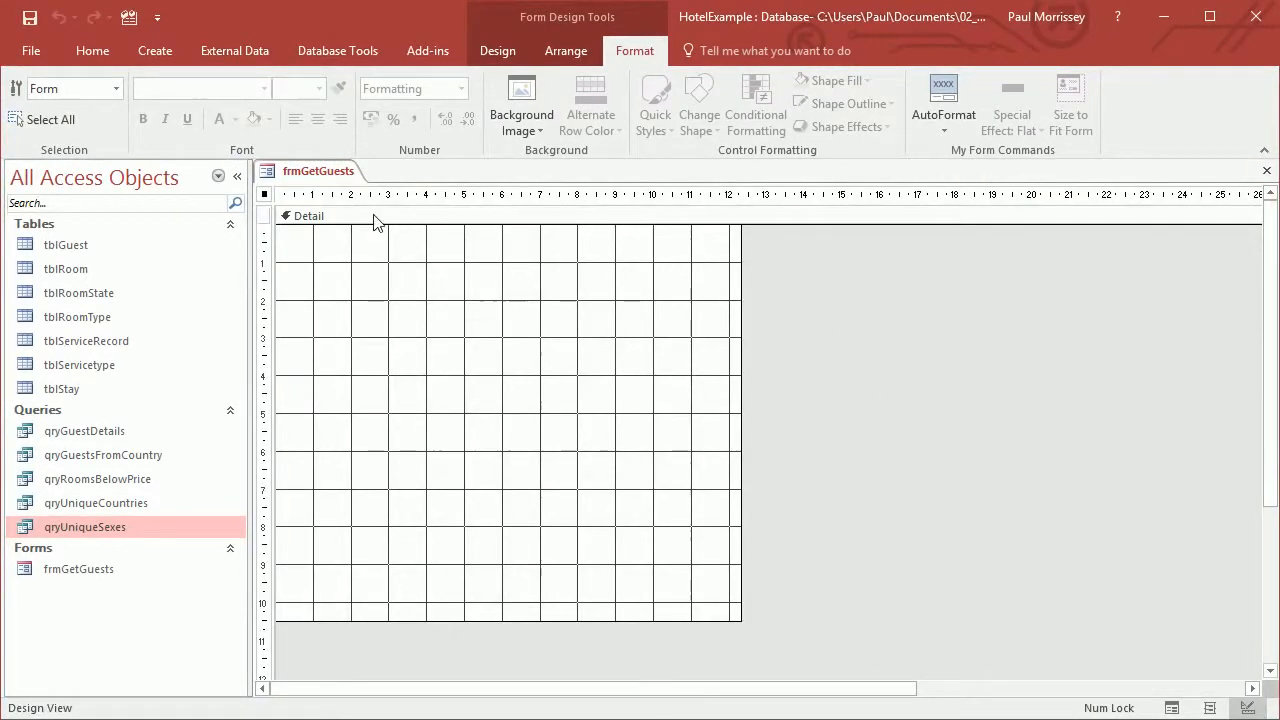
- Set the form's Has Module property to Yes and save frmGetGuests
click(498, 51)
click(910, 118)
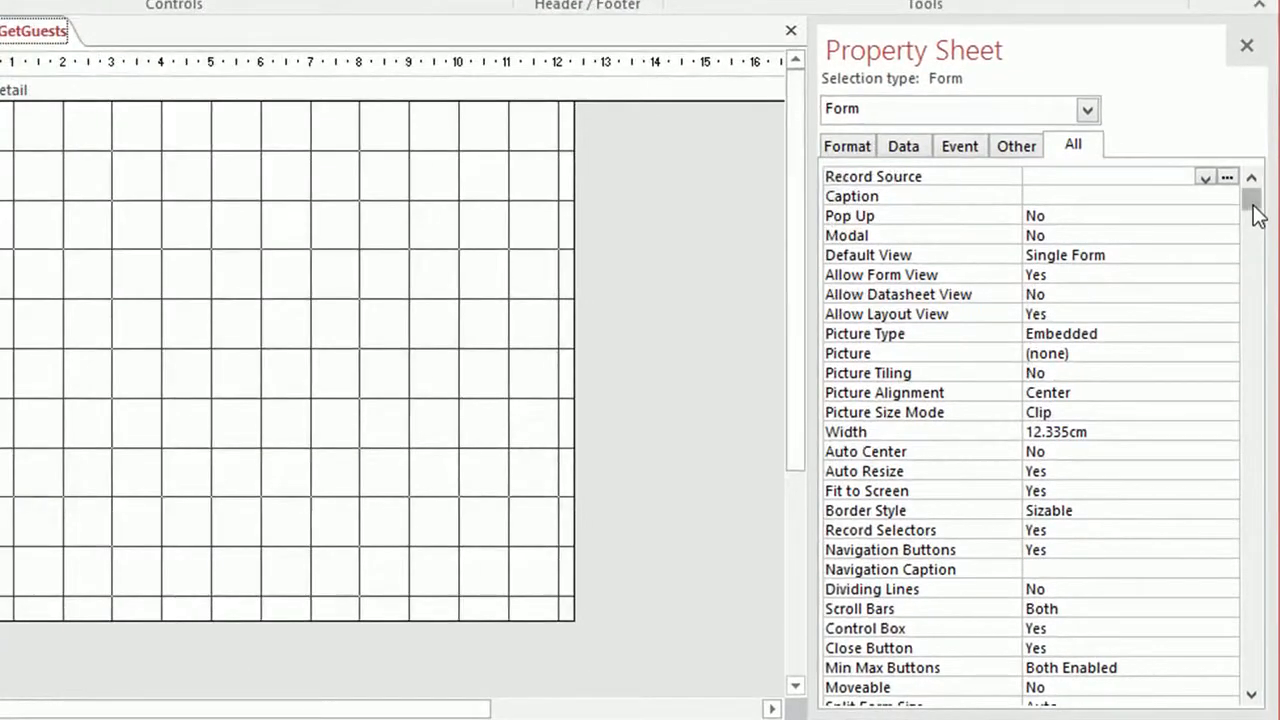
drag(1257, 292, 1266, 338)
drag(1259, 258, 1265, 663)
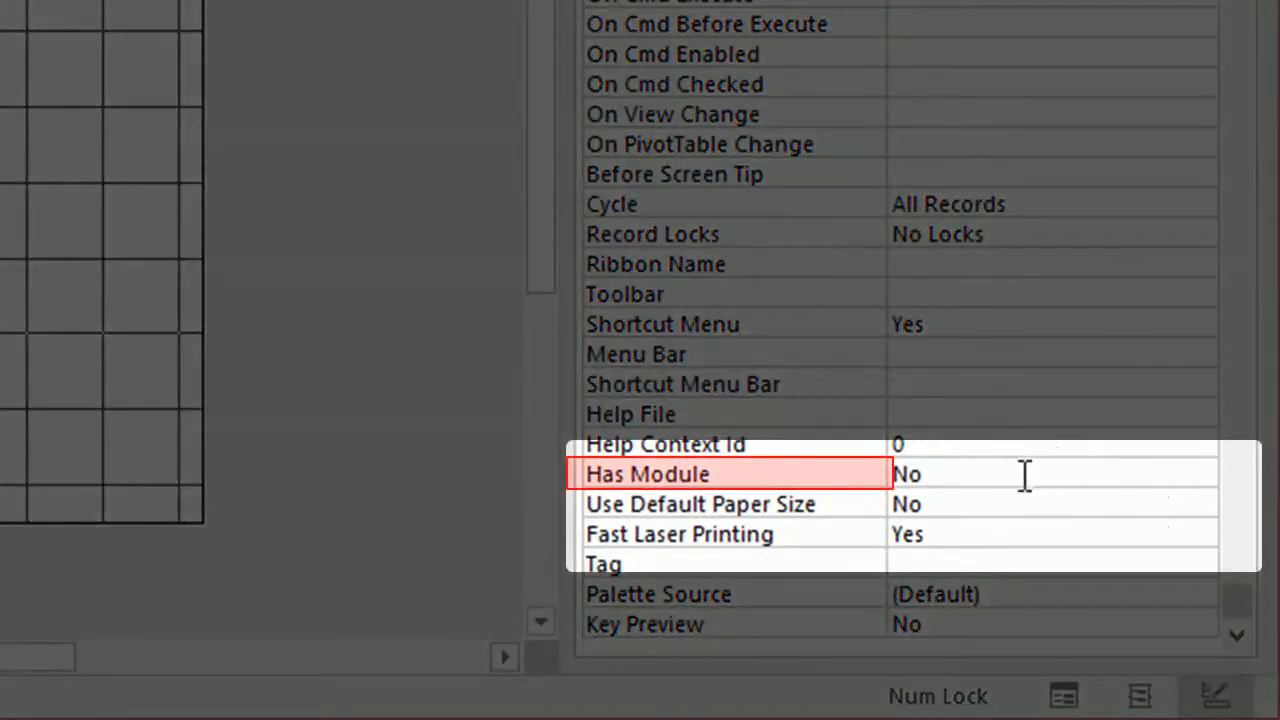
click(1025, 475)
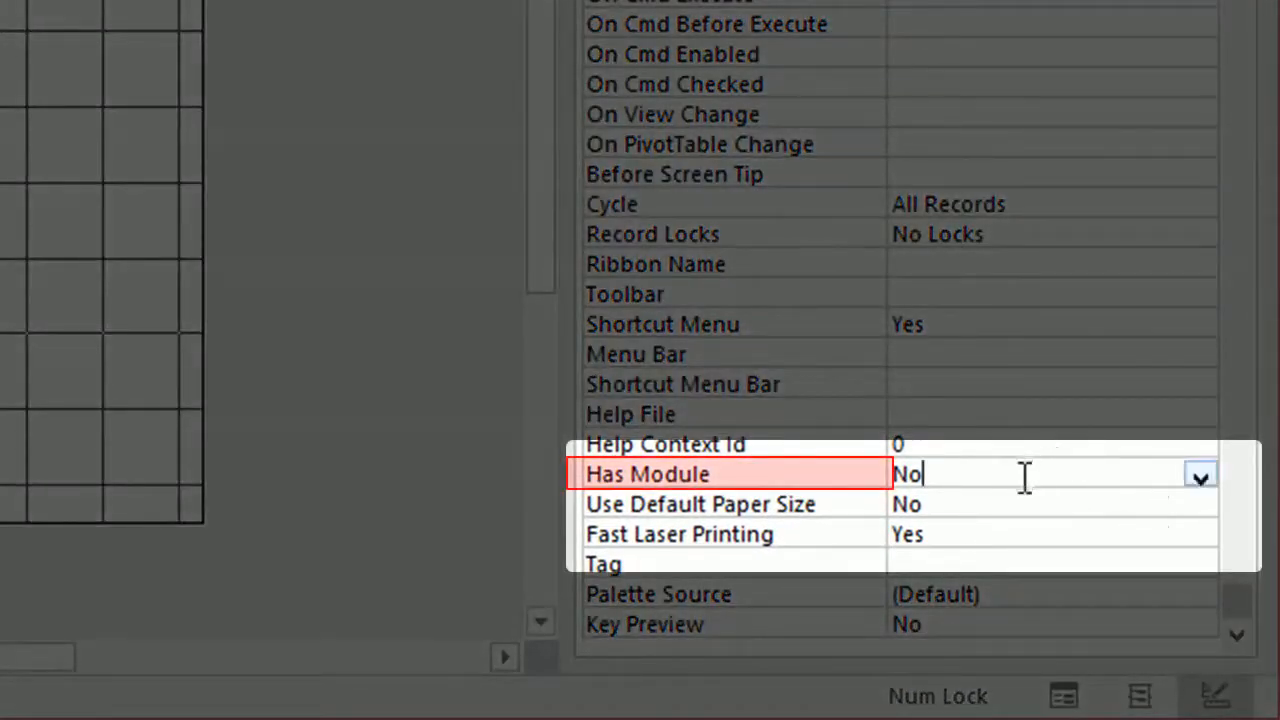
click(1199, 476)
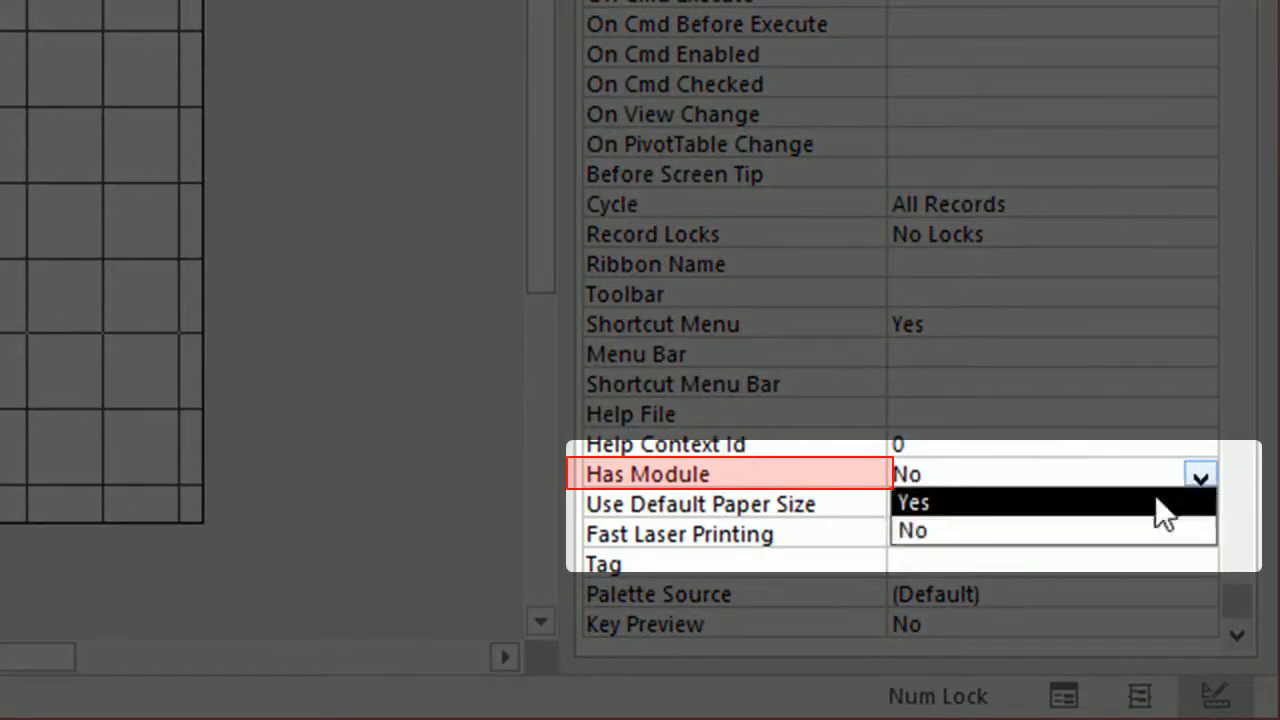
click(1155, 505)
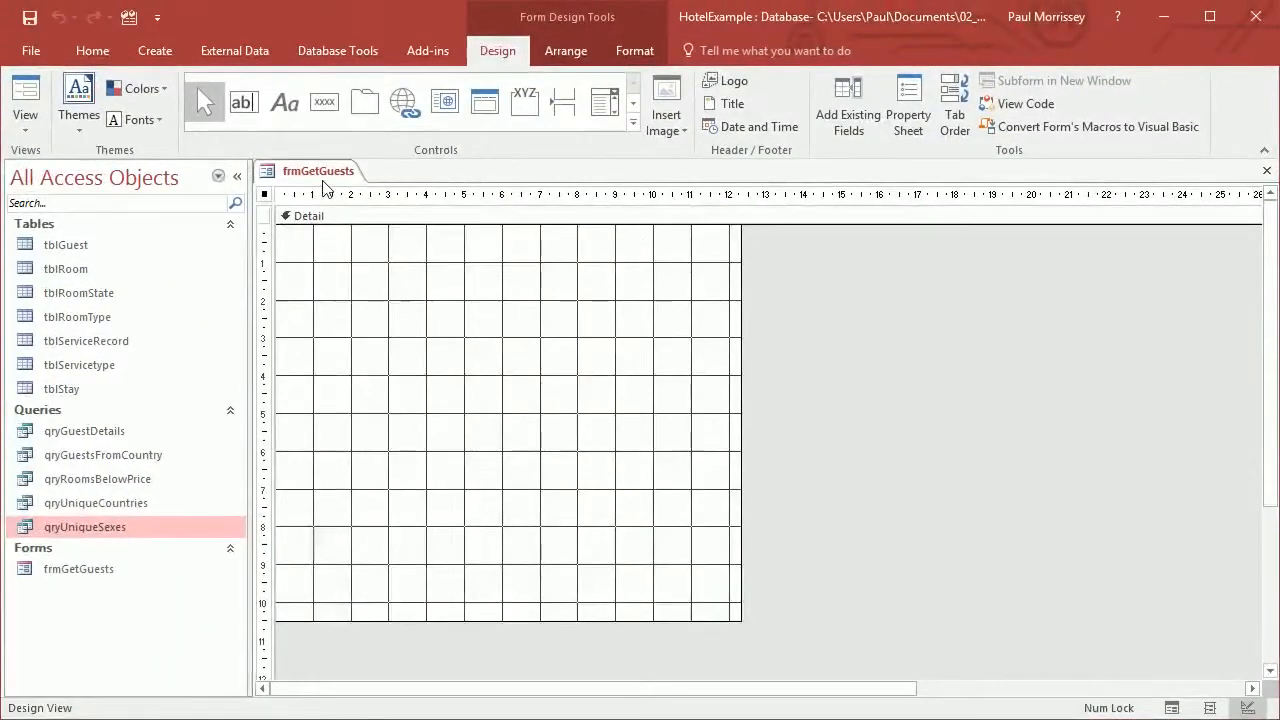
right_click(321, 178)
click(347, 195)
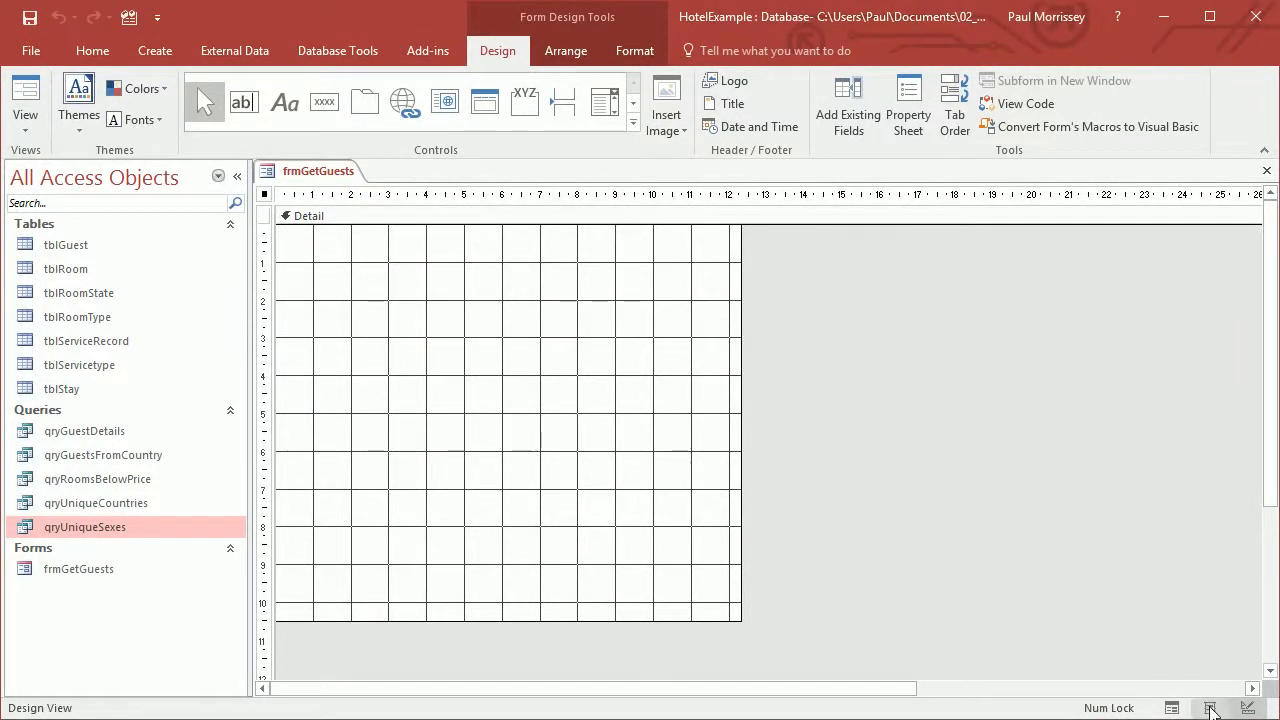
- Switch frmGetGuests to Layout View and turn off the Use Control Wizards option
click(1210, 708)
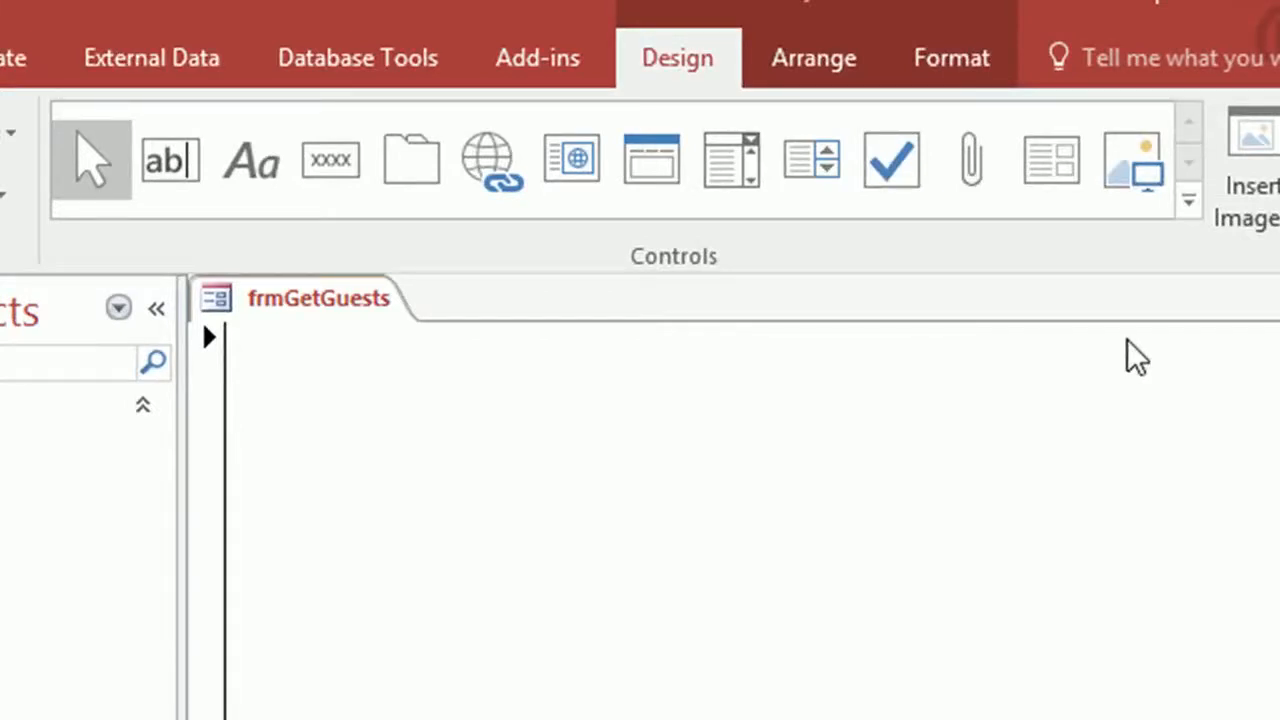
click(1189, 201)
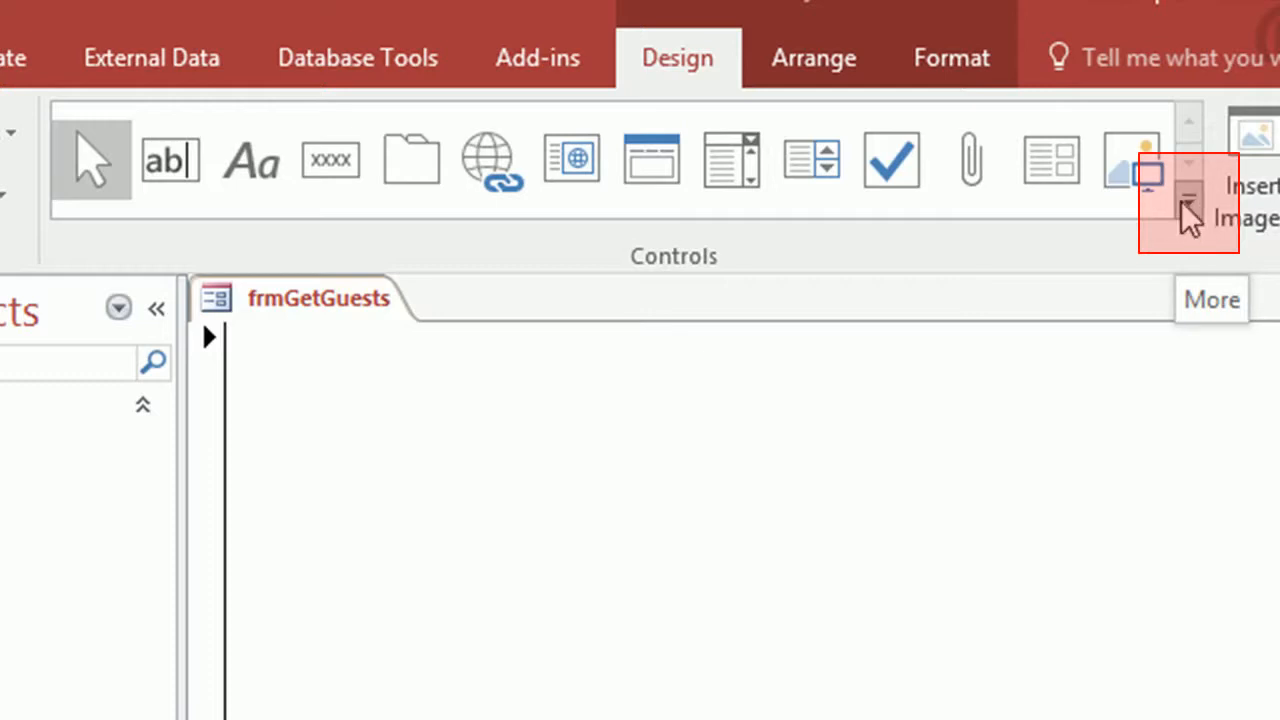
click(1184, 206)
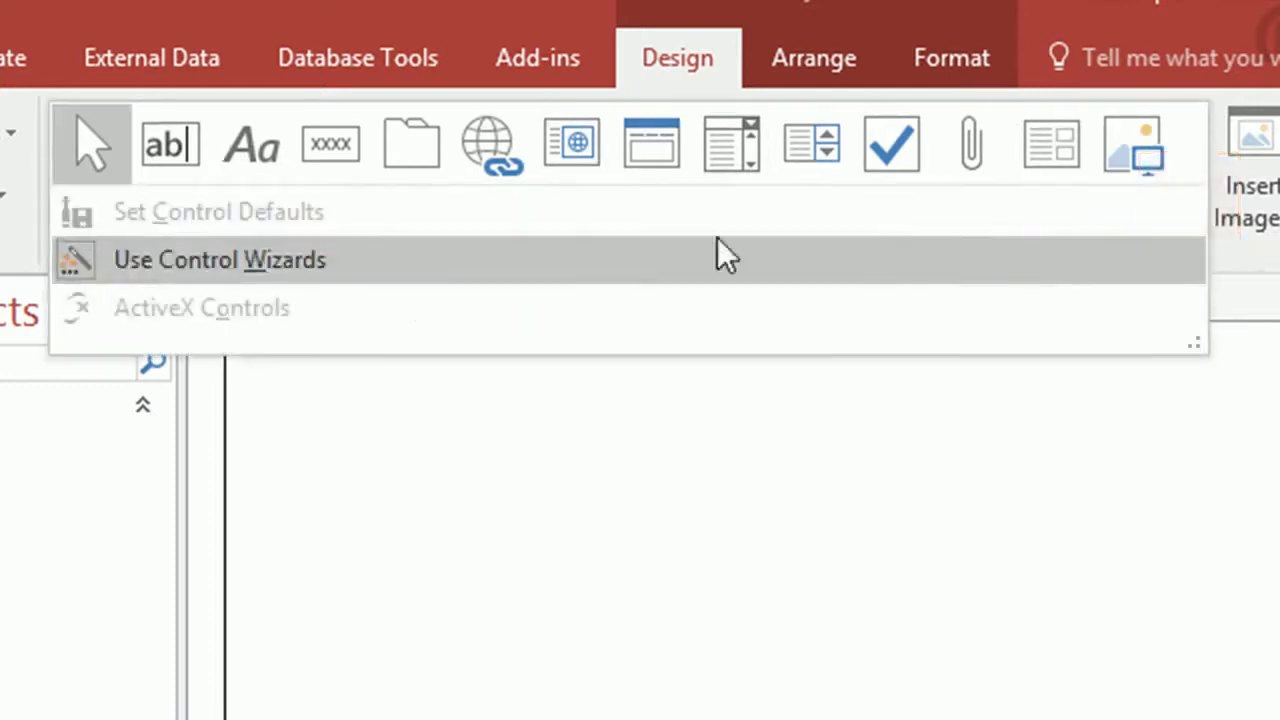
click(361, 263)
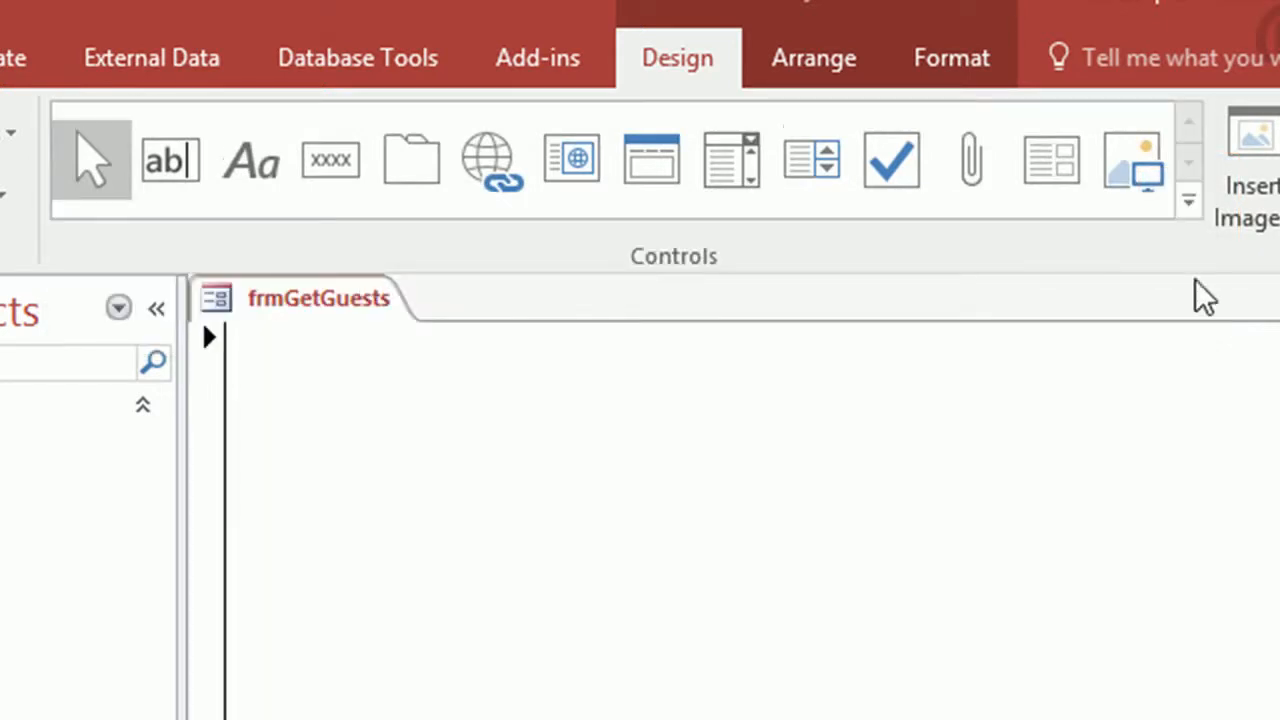
click(1190, 208)
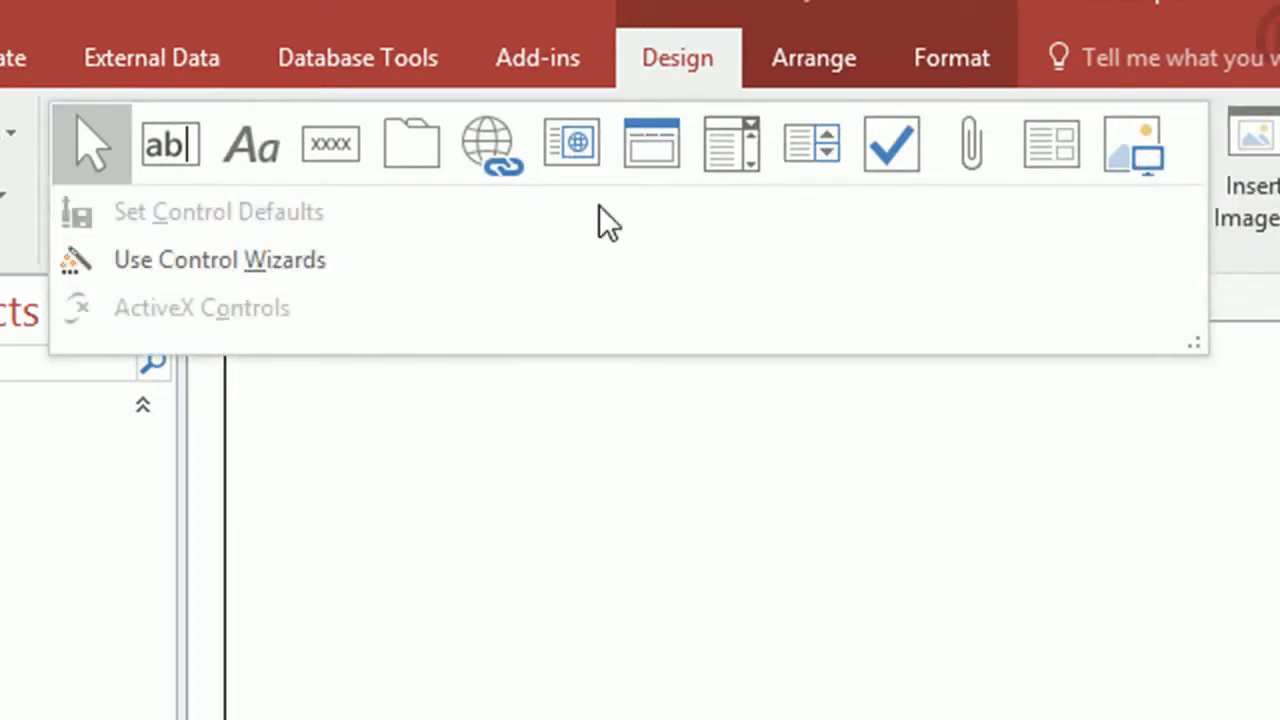
click(189, 255)
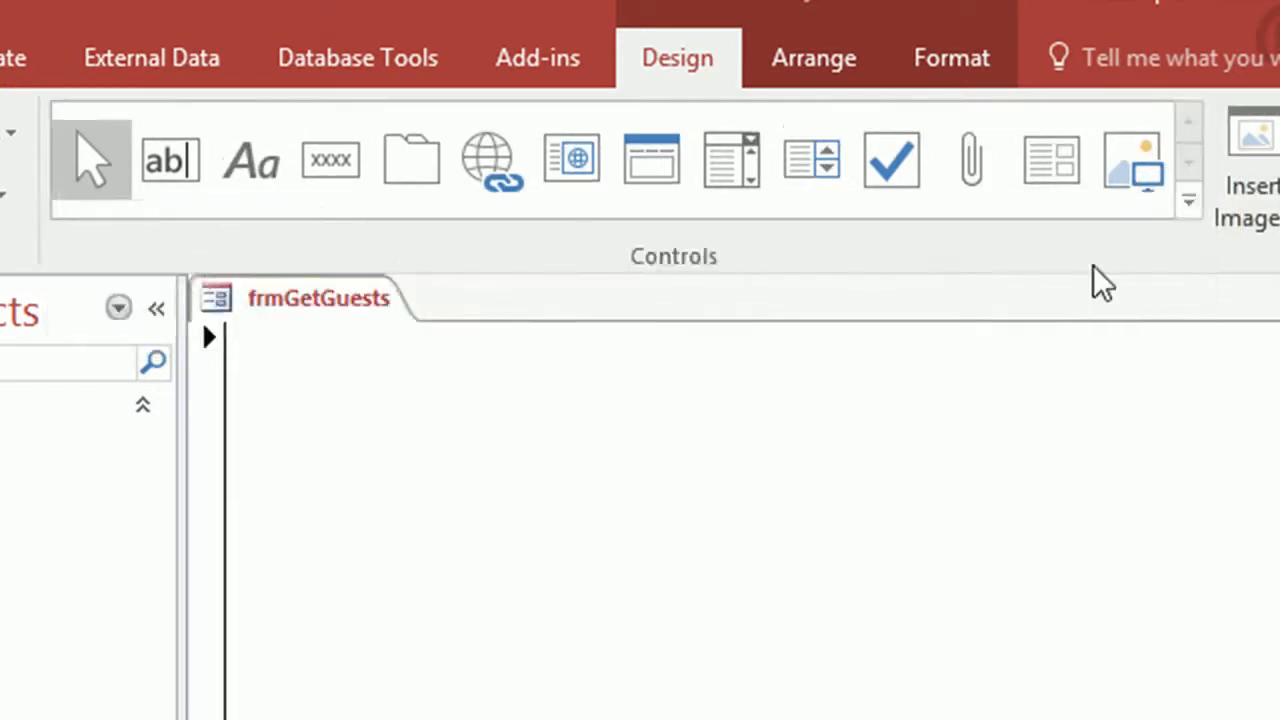
click(1194, 212)
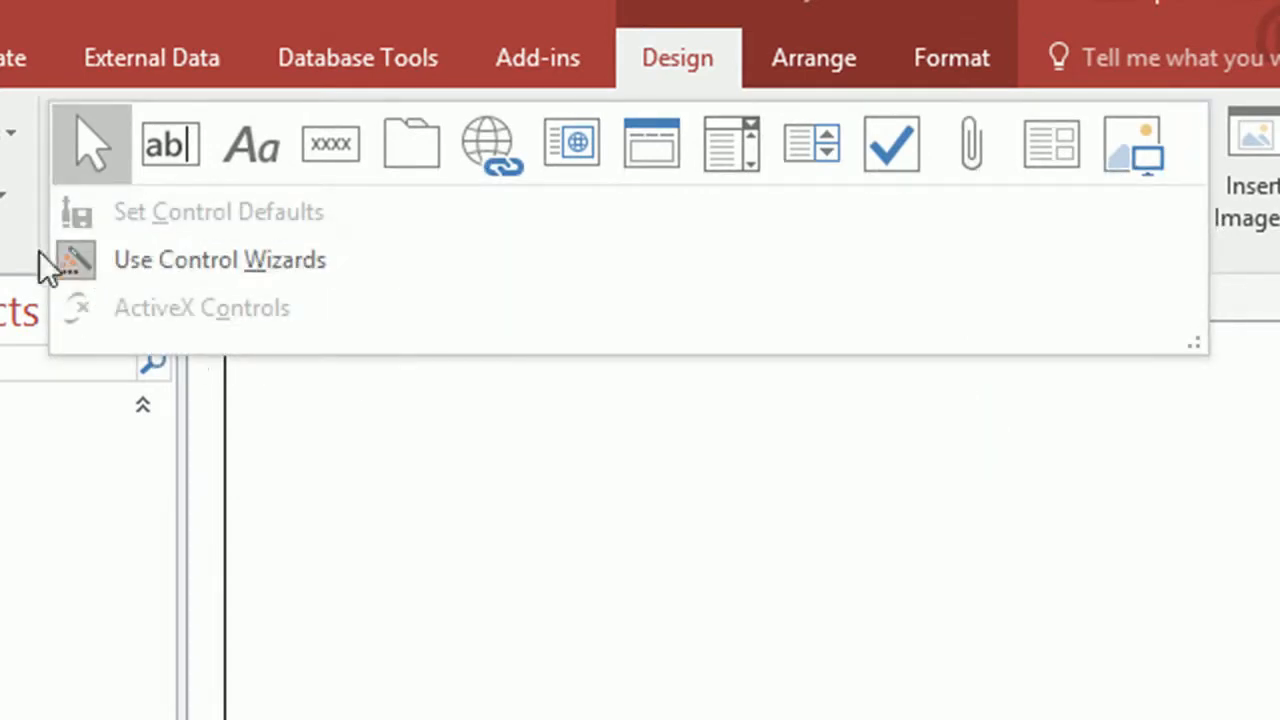
click(609, 269)
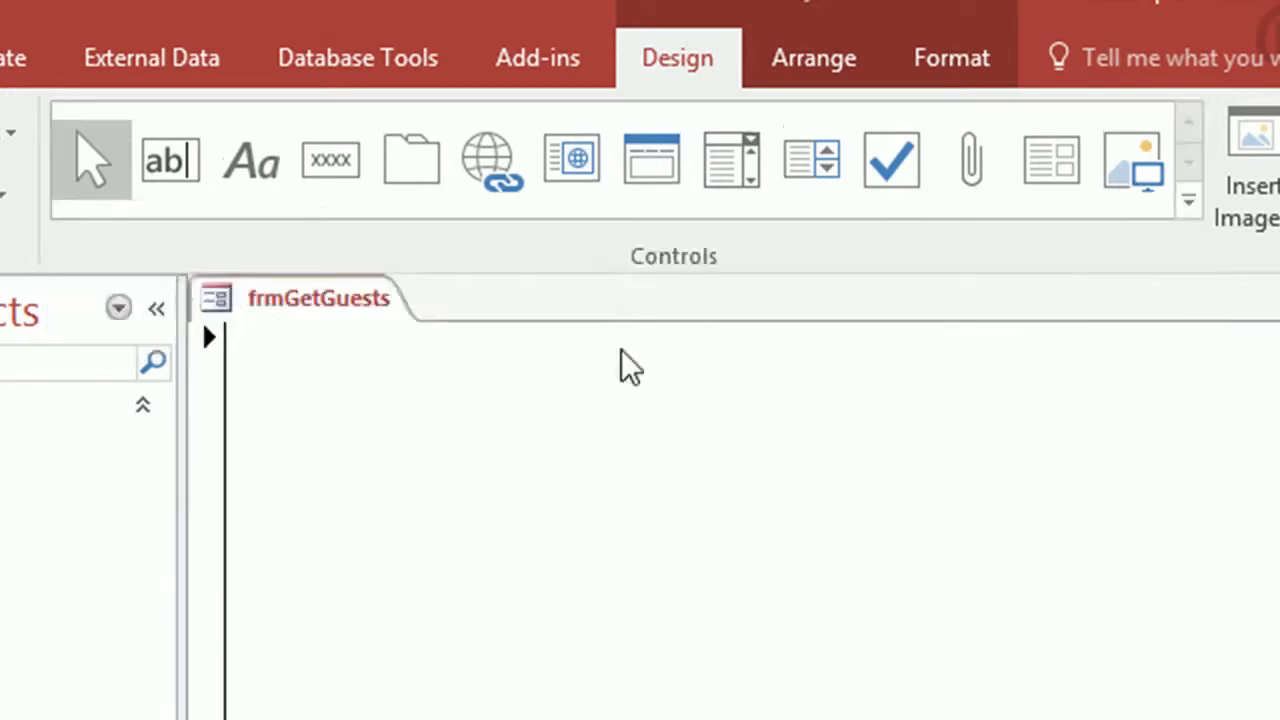
click(1190, 210)
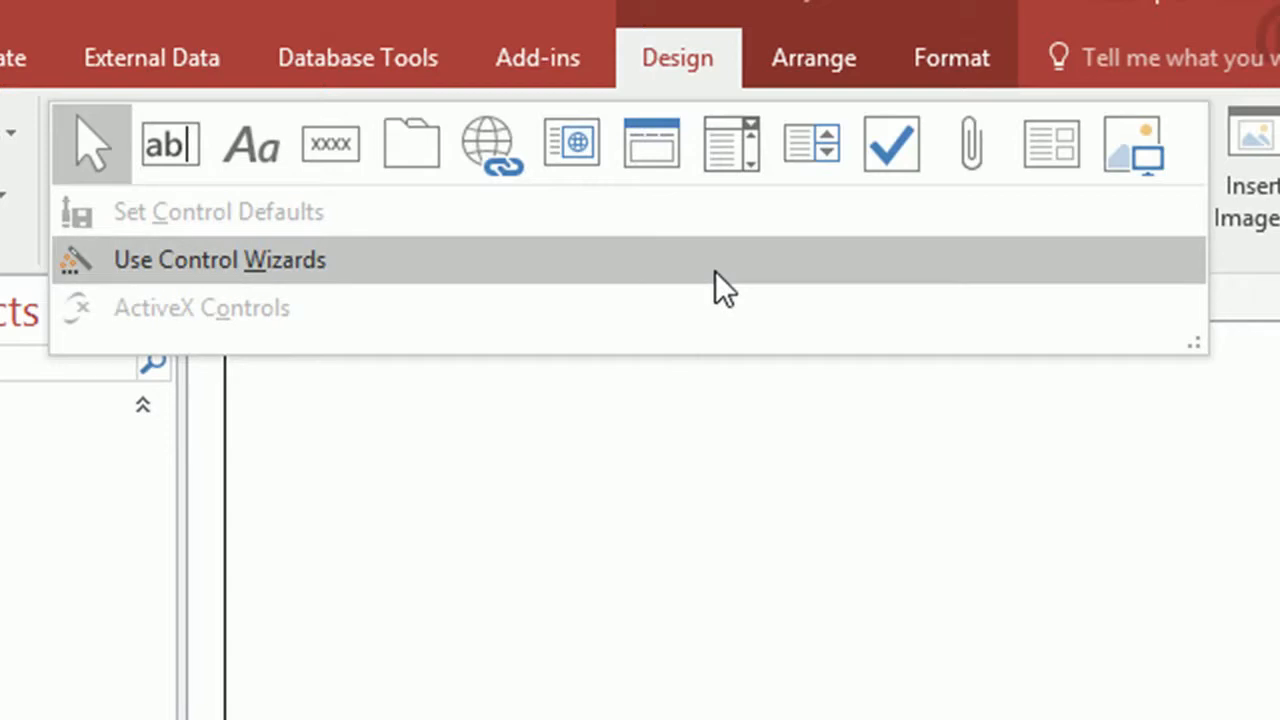
click(1241, 299)
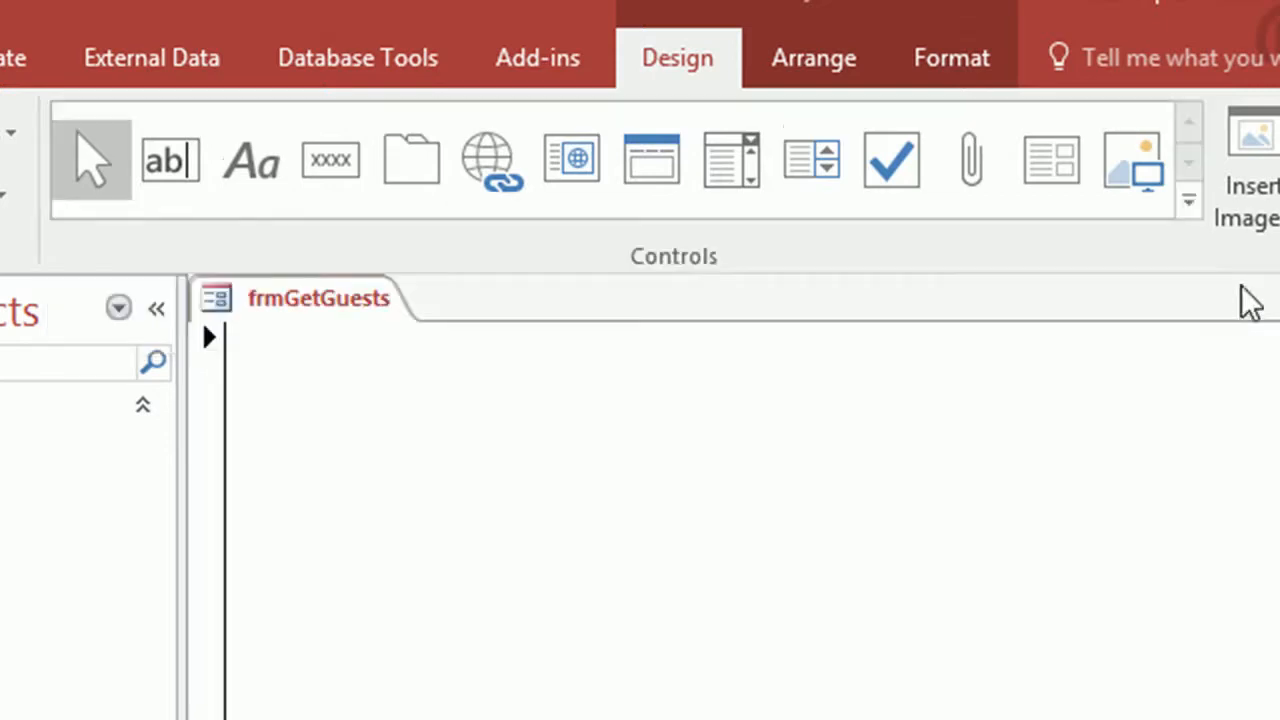
- Add a combo box near the form's upper-left corner and name it cmbSelectCountry
click(740, 165)
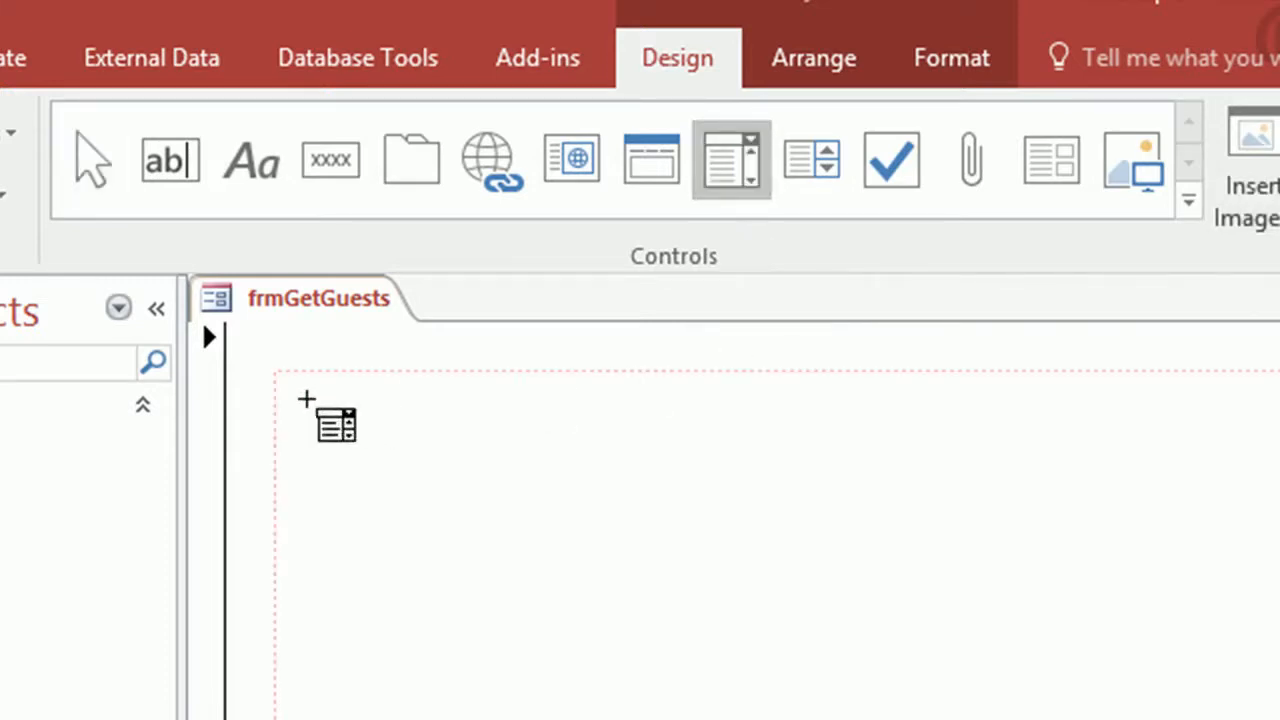
click(306, 398)
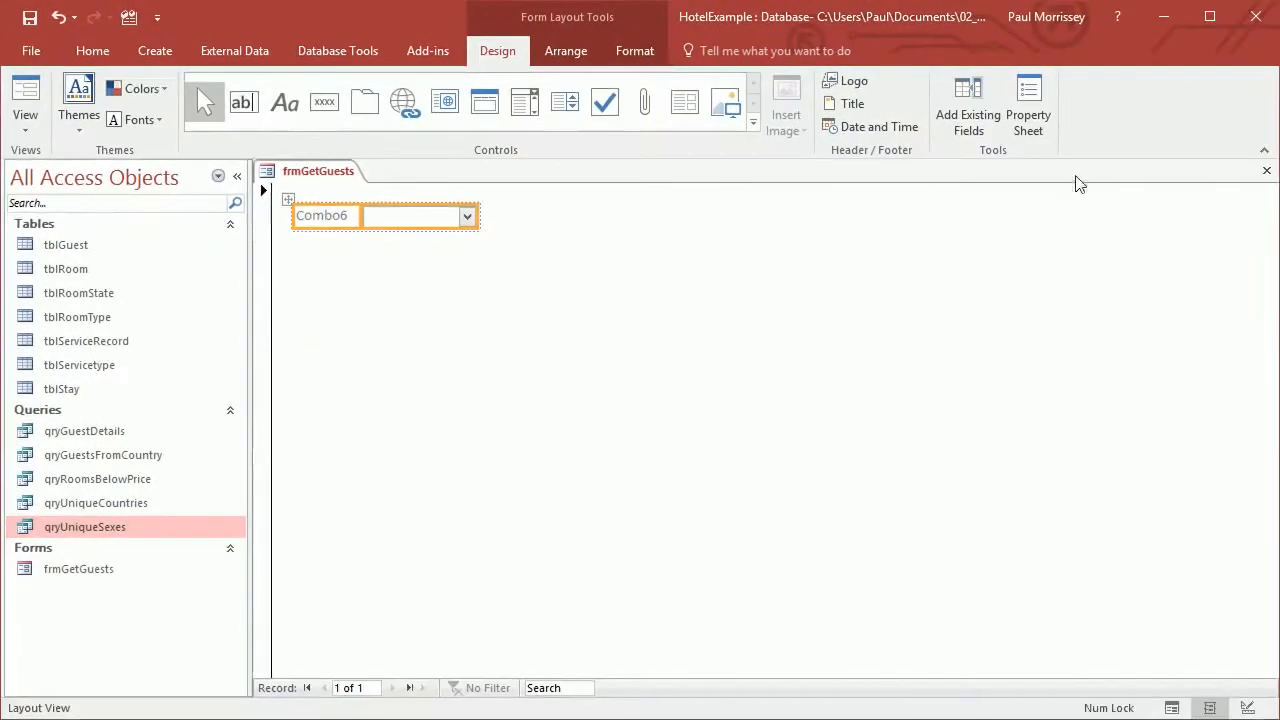
click(1030, 124)
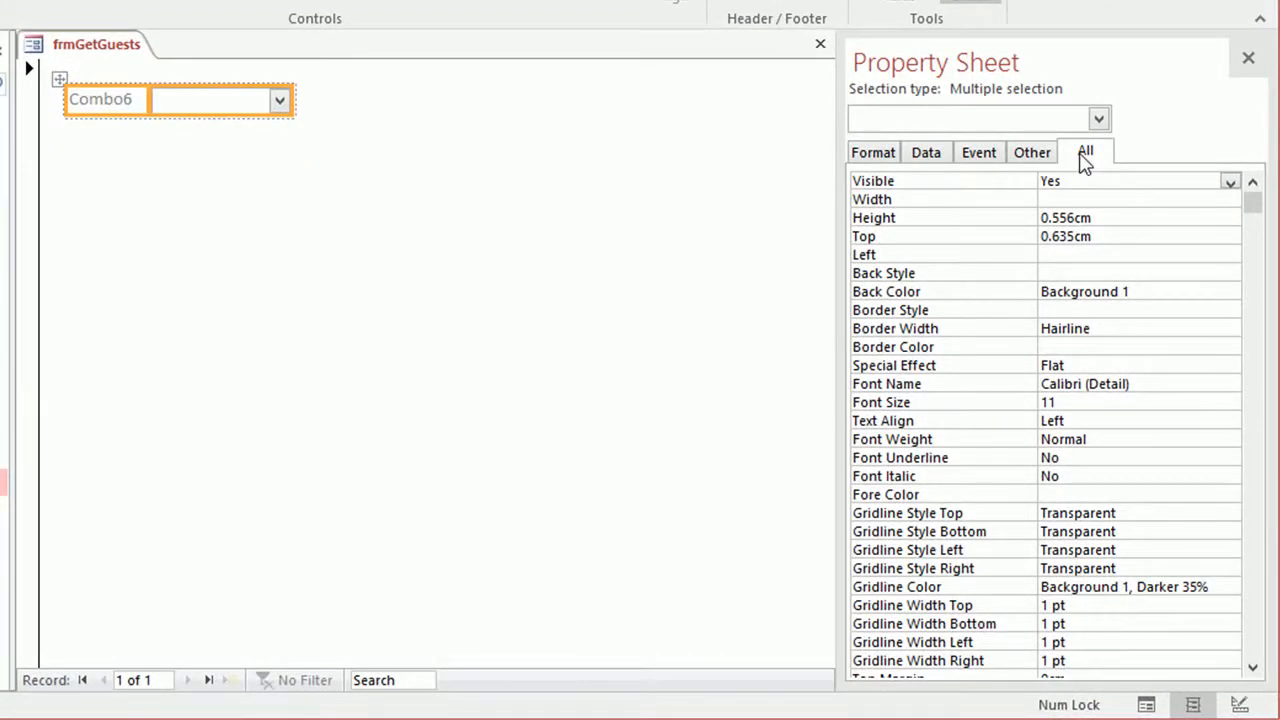
click(1099, 118)
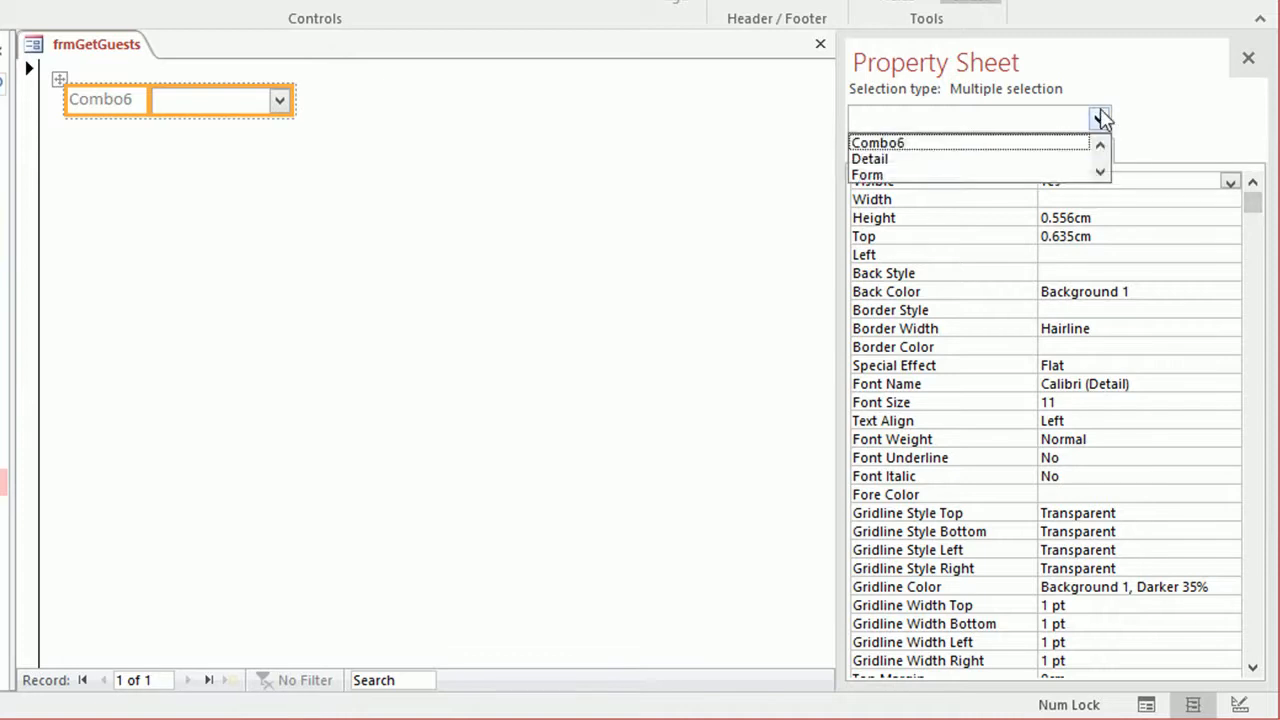
click(1038, 143)
drag(1139, 184, 914, 184)
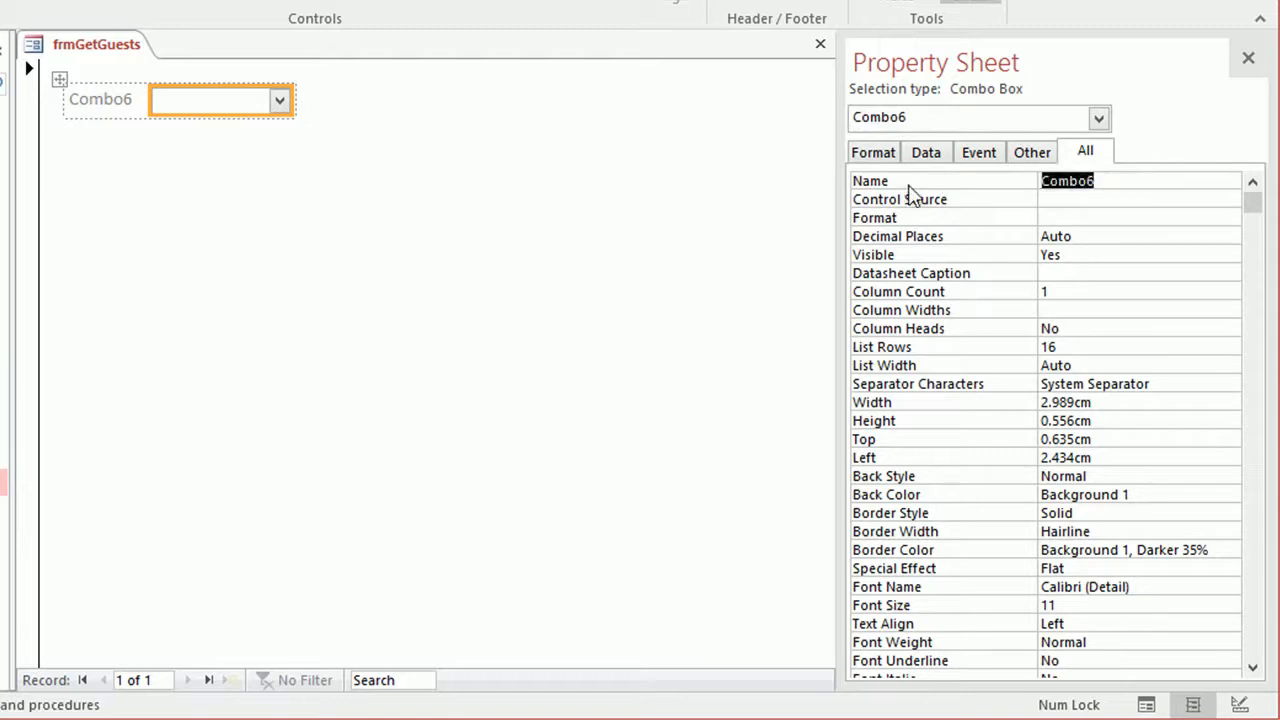
text(c)
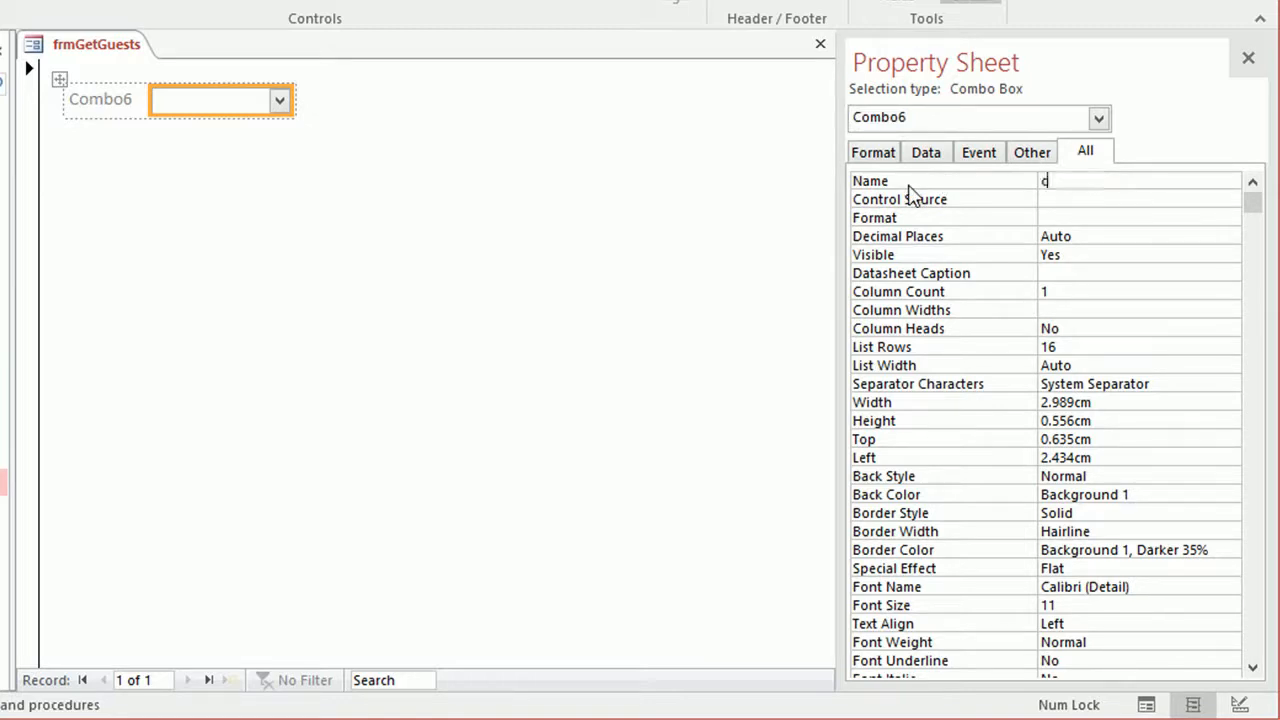
text(mbSelectCountry)
key(Return)
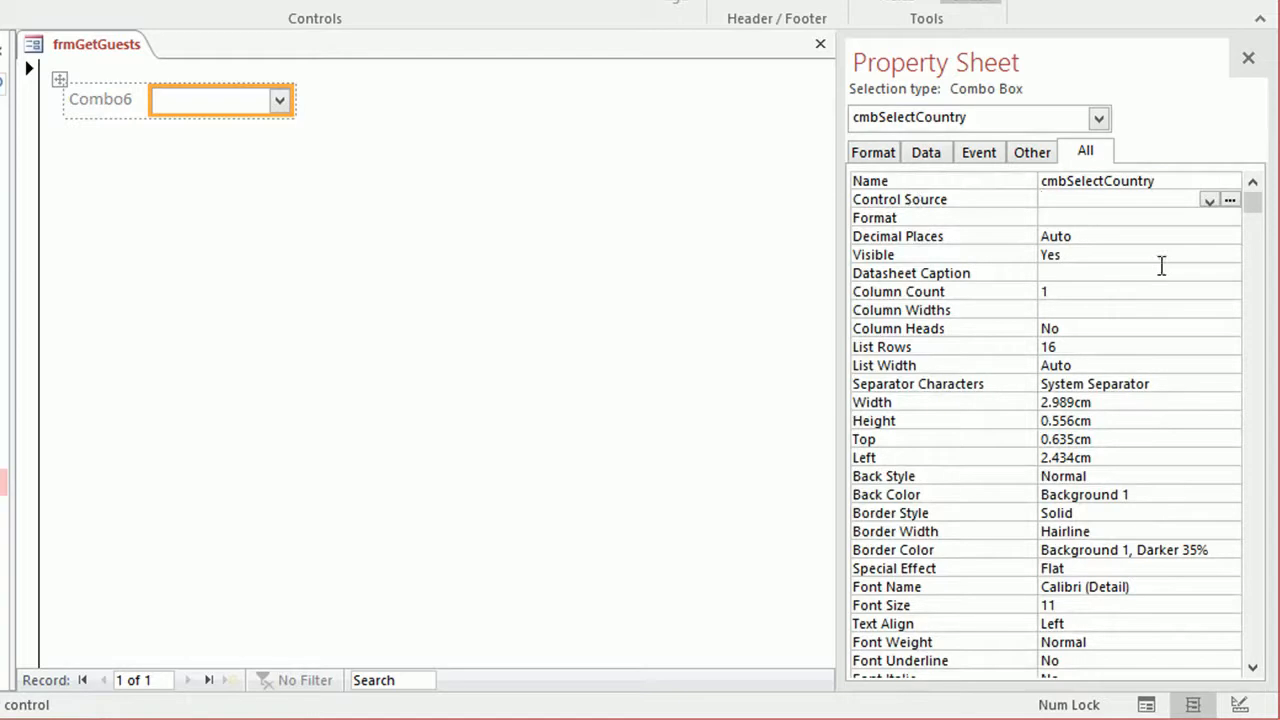
- Rename the combo box's attached label as lblSelectCountry
click(91, 104)
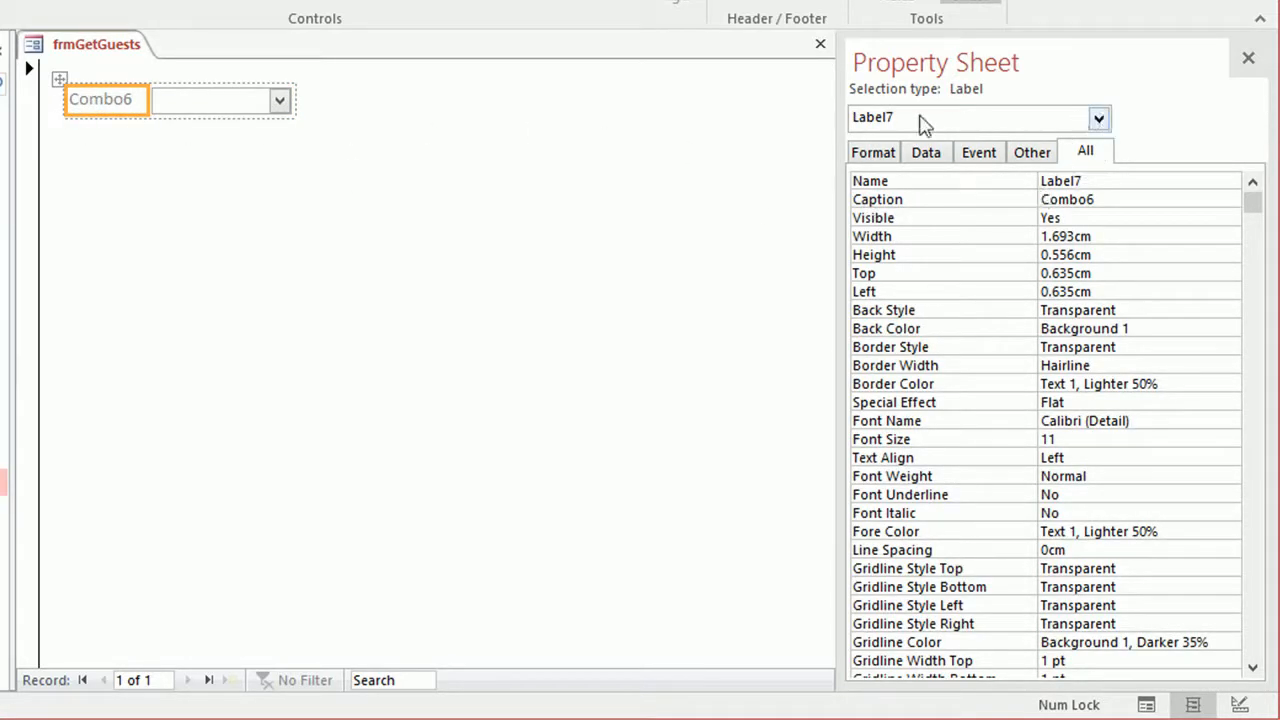
click(1072, 181)
click(998, 188)
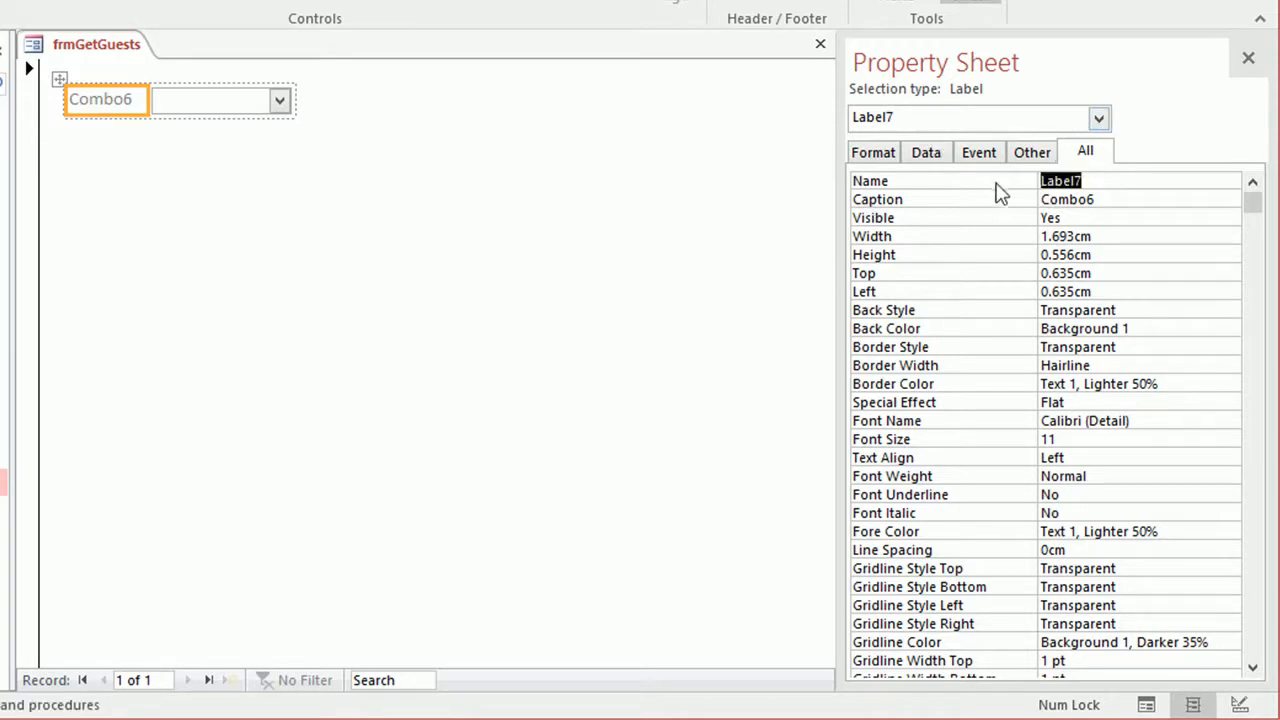
text(lblSelectCountry)
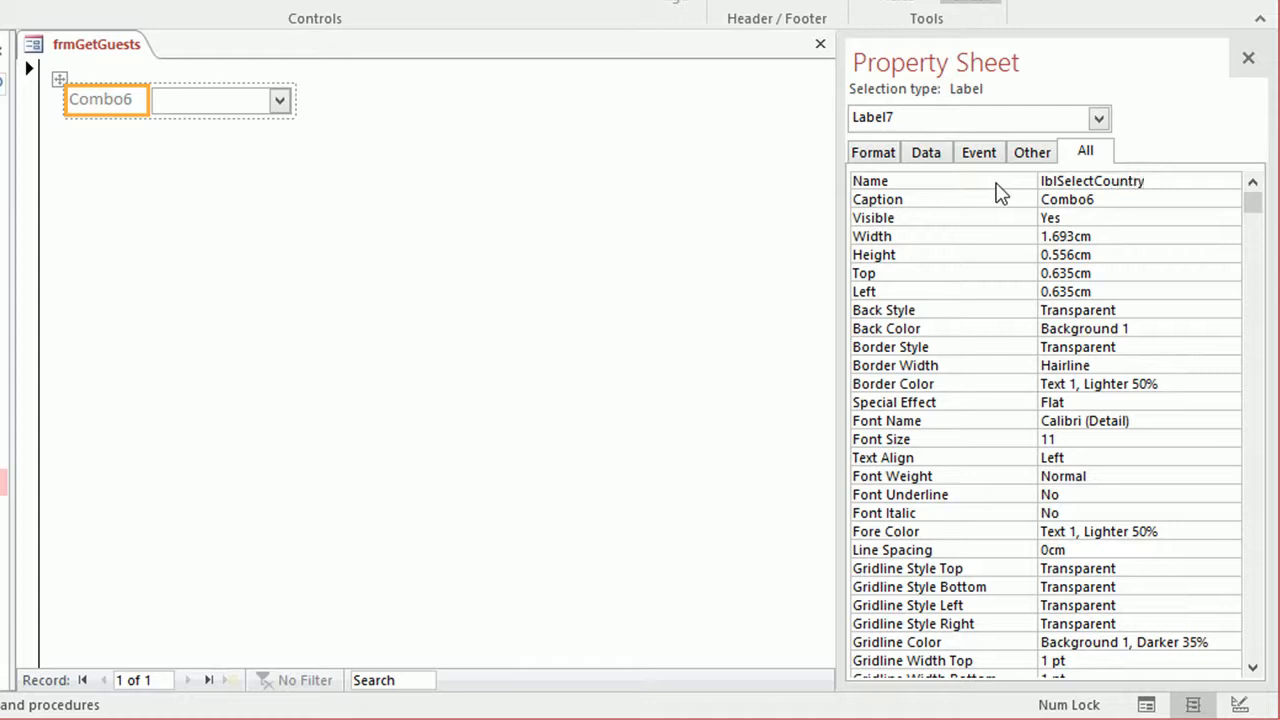
- Set the label's caption to Select Country and widen the label to about 2.57 cm so the text fits
drag(1097, 199, 1034, 192)
text(S)
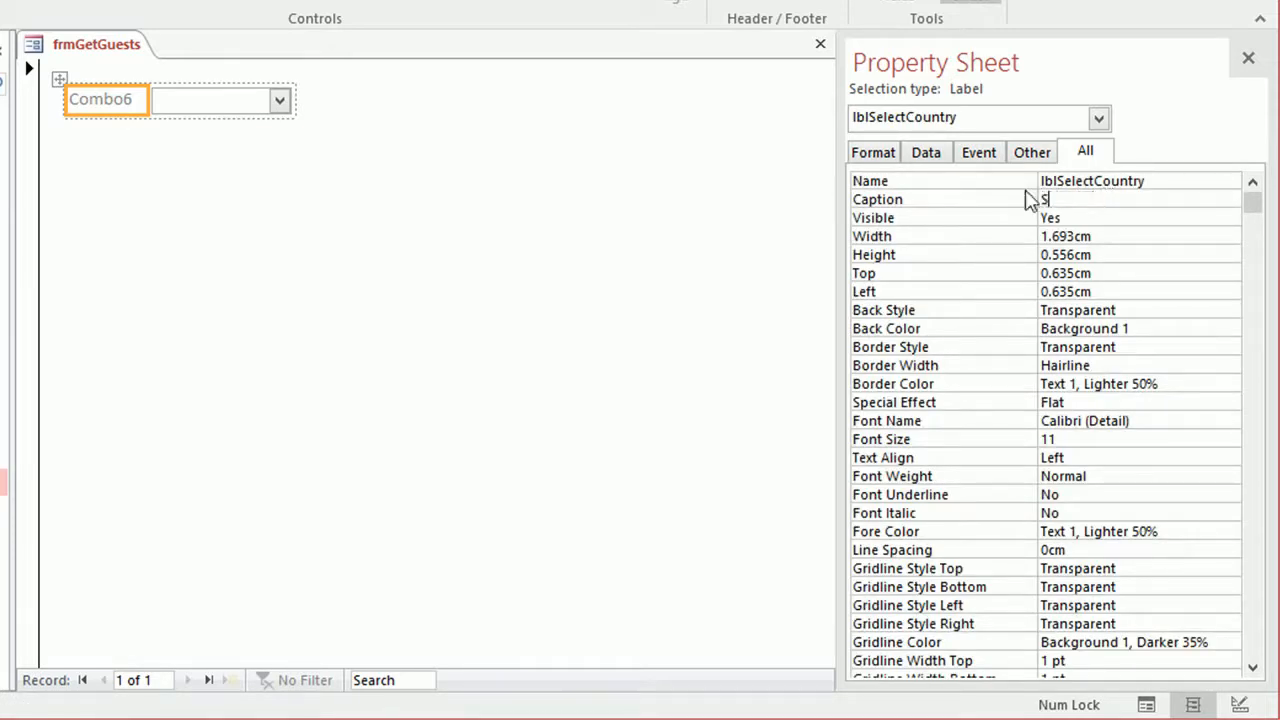
text(elect Country)
key(Return)
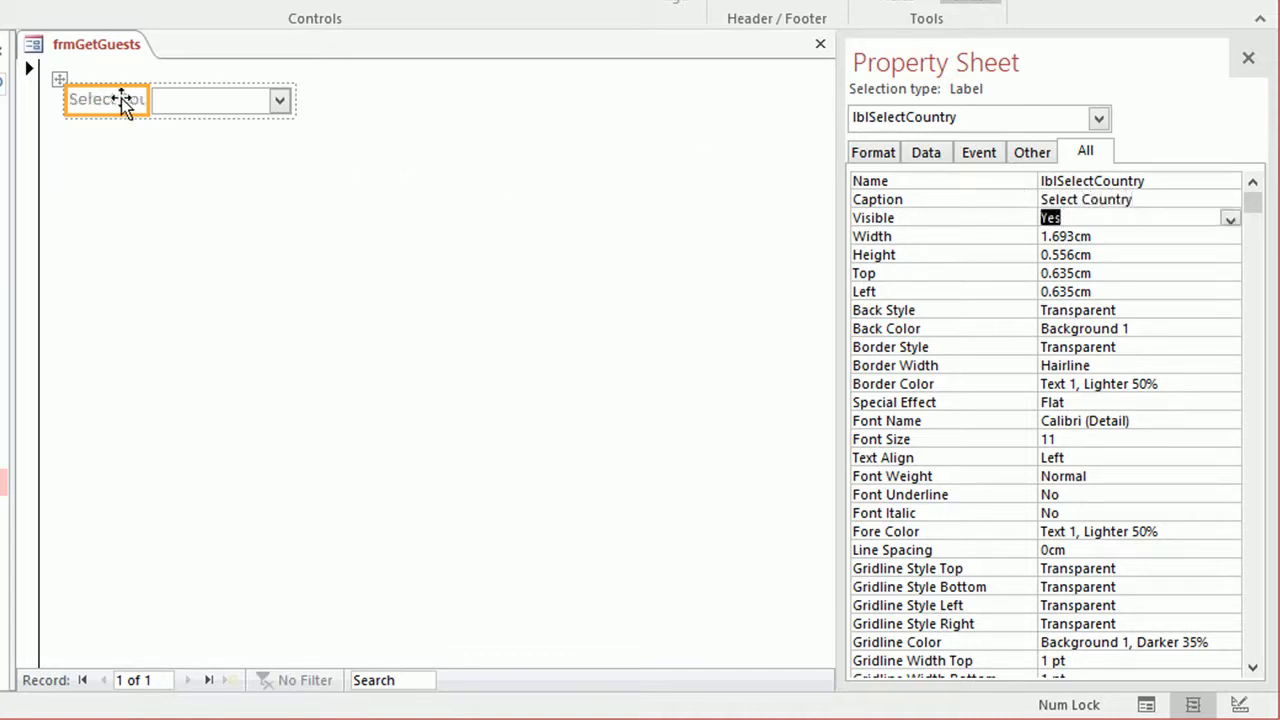
drag(148, 102, 189, 100)
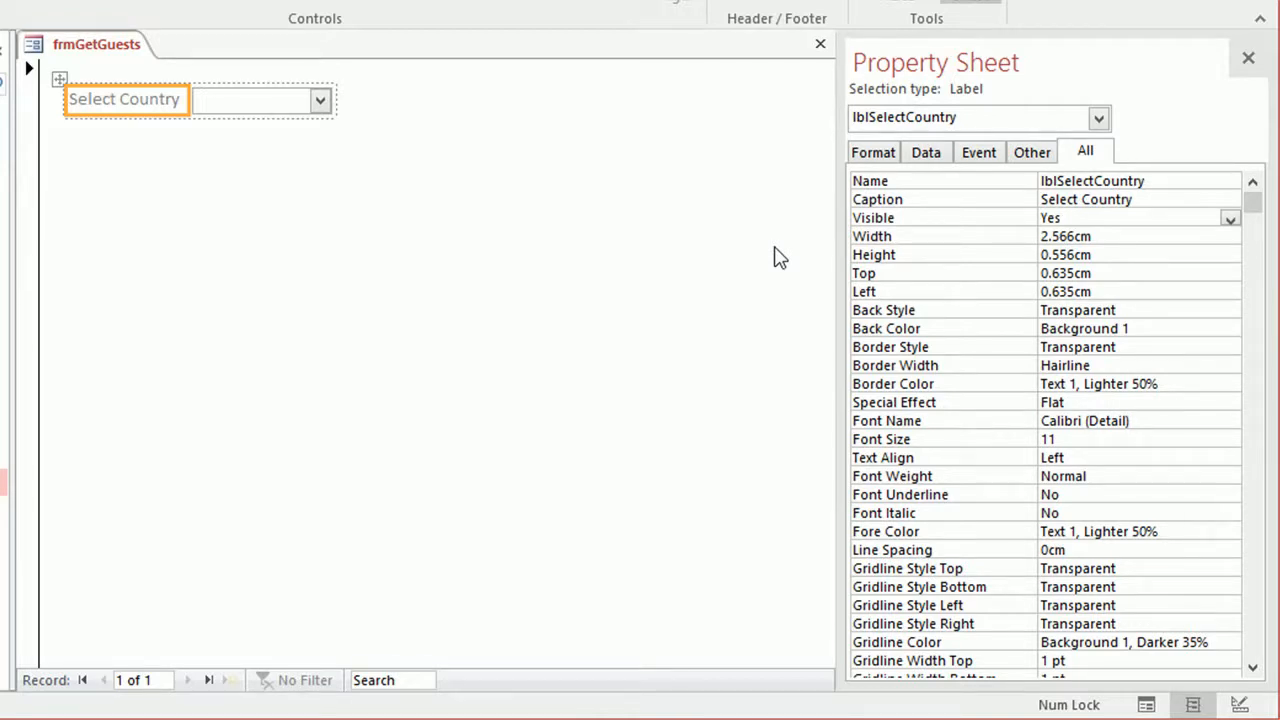
- Set cmbSelectCountry's Row Source Type to Table/Query and its Row Source to qryUniqueCountries
click(285, 104)
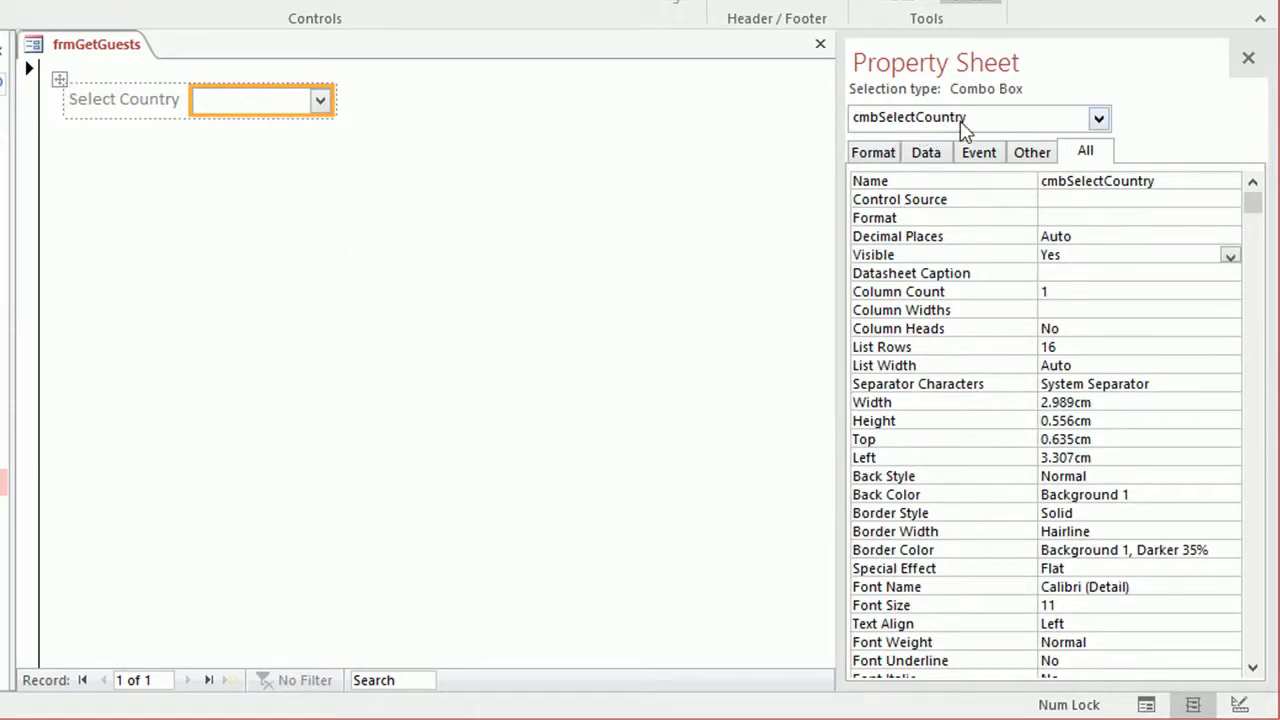
click(979, 155)
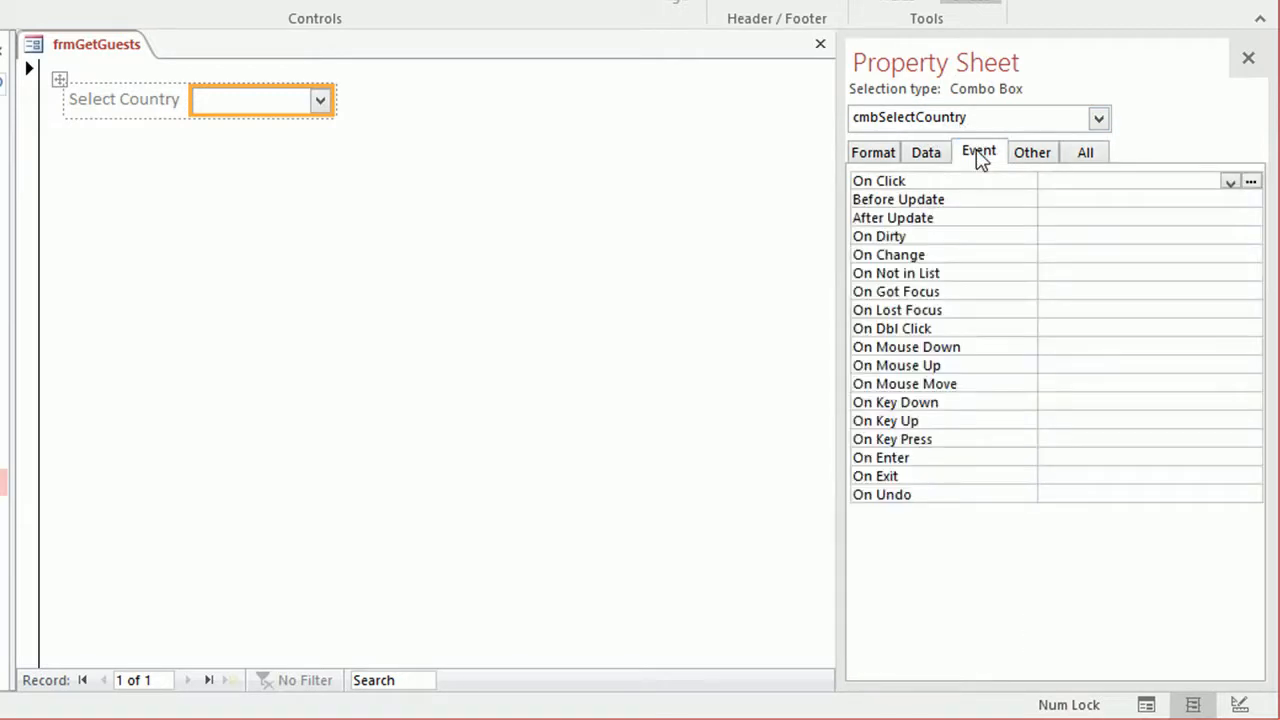
click(922, 154)
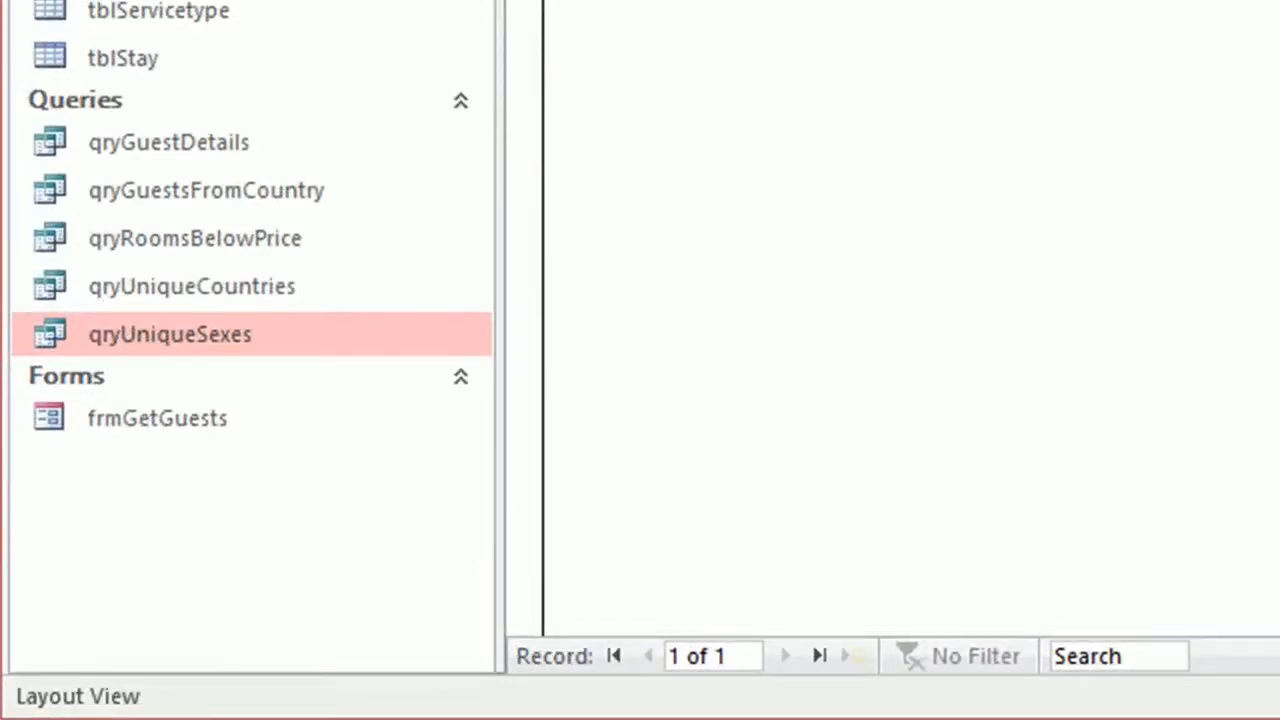
click(282, 292)
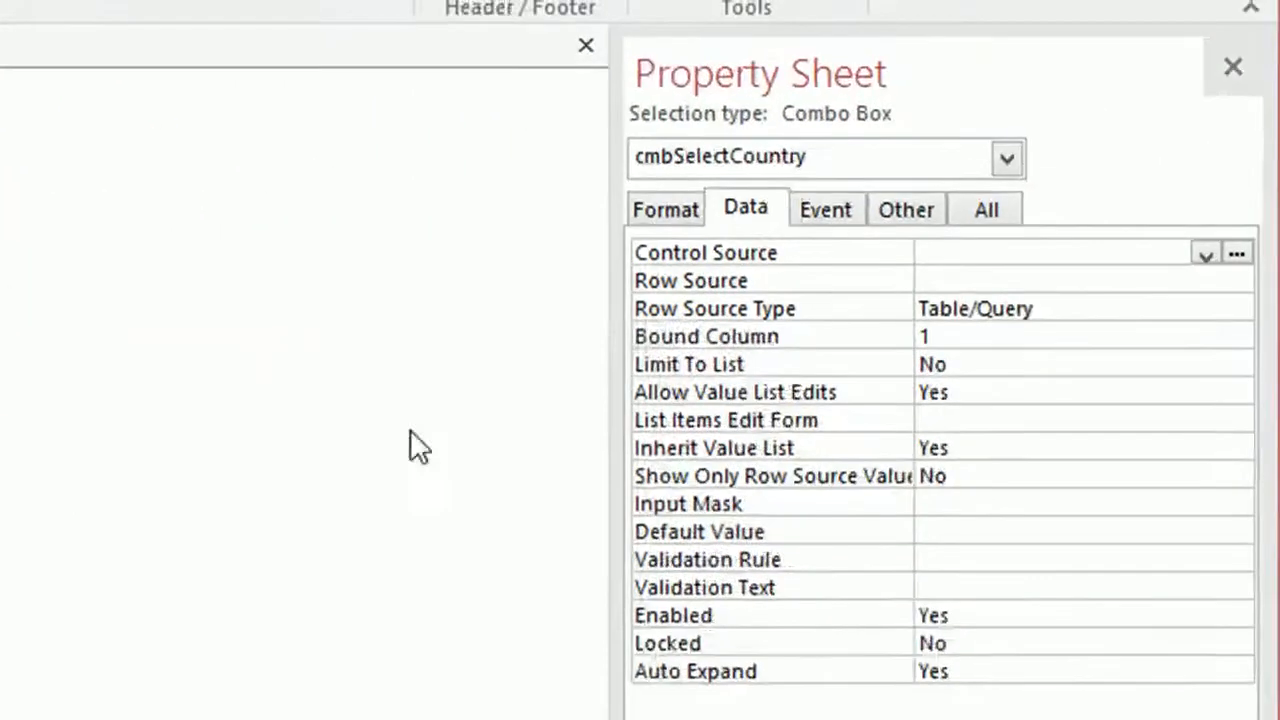
click(1103, 316)
click(1237, 312)
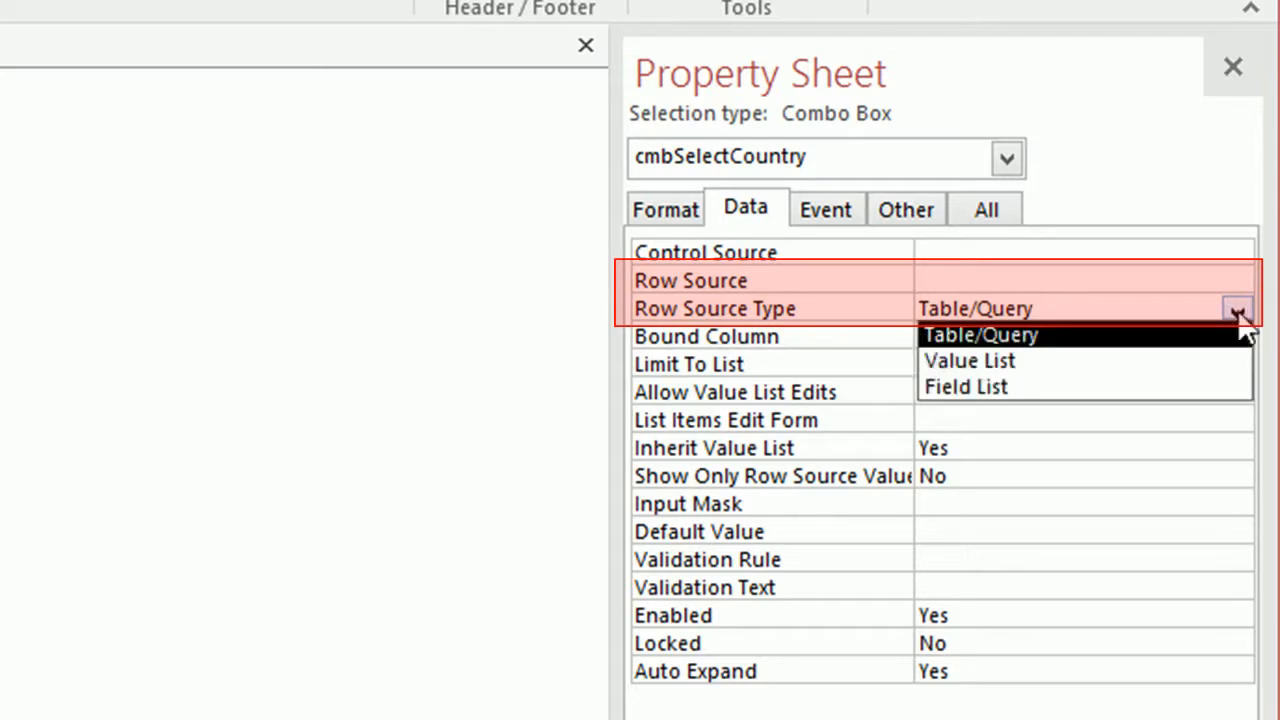
click(1130, 338)
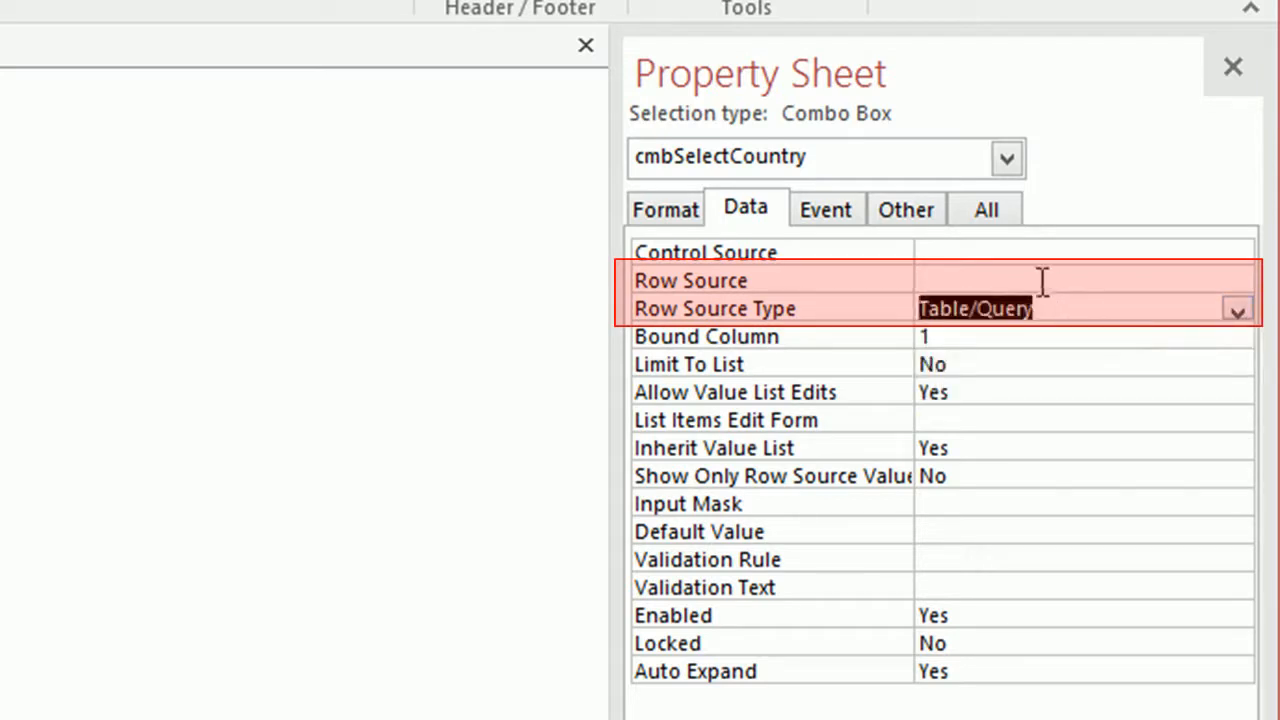
click(1042, 281)
click(1204, 284)
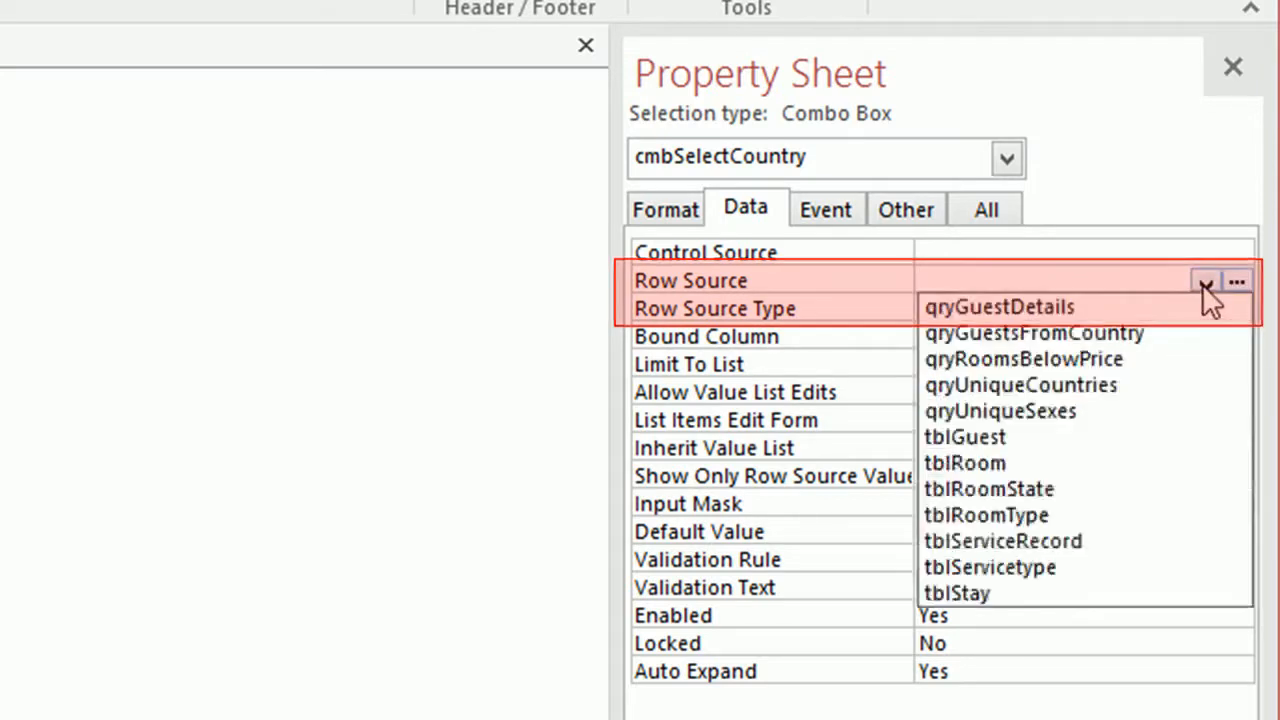
click(1151, 385)
- Save and close frmGetGuests and reopen it in Form View
click(363, 200)
right_click(318, 172)
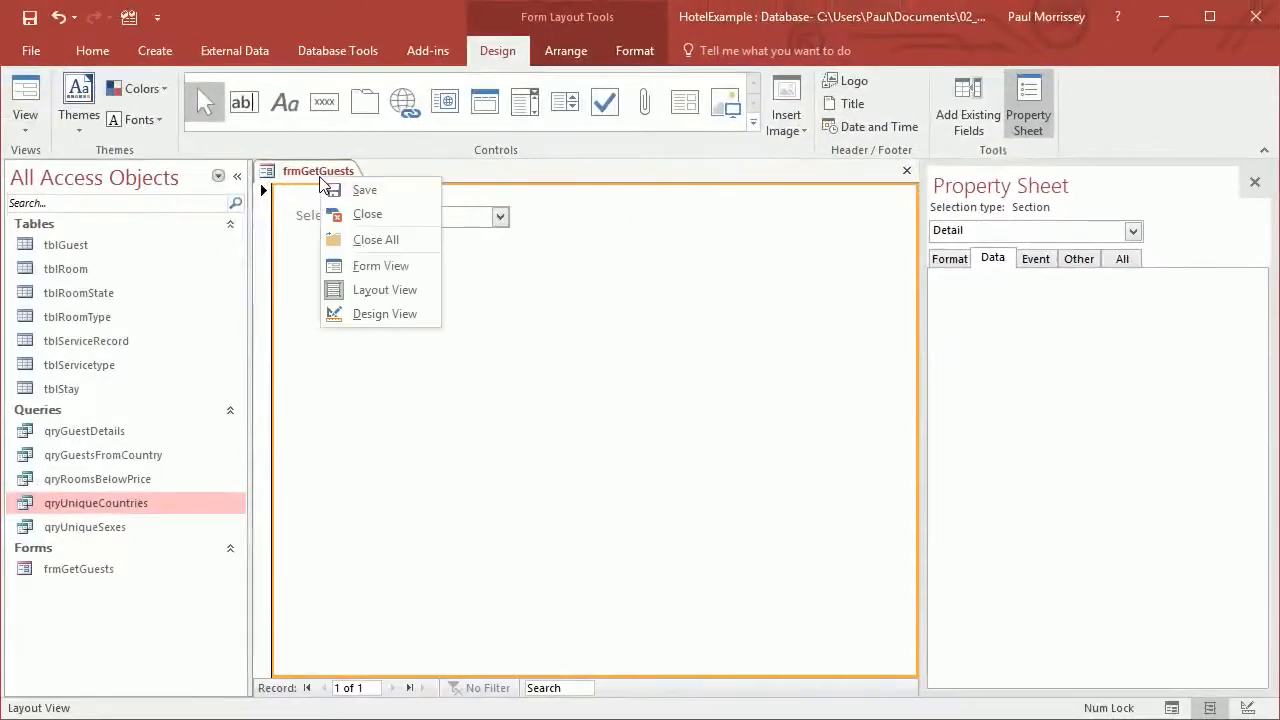
click(348, 190)
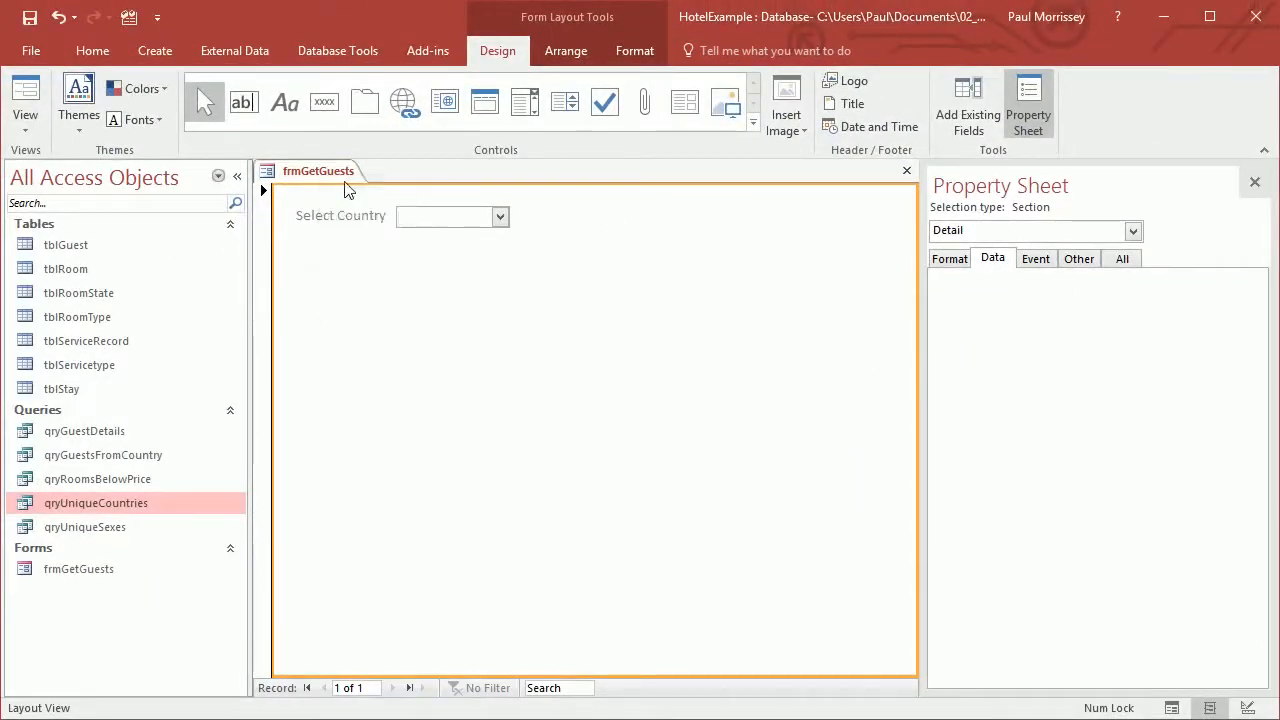
right_click(322, 172)
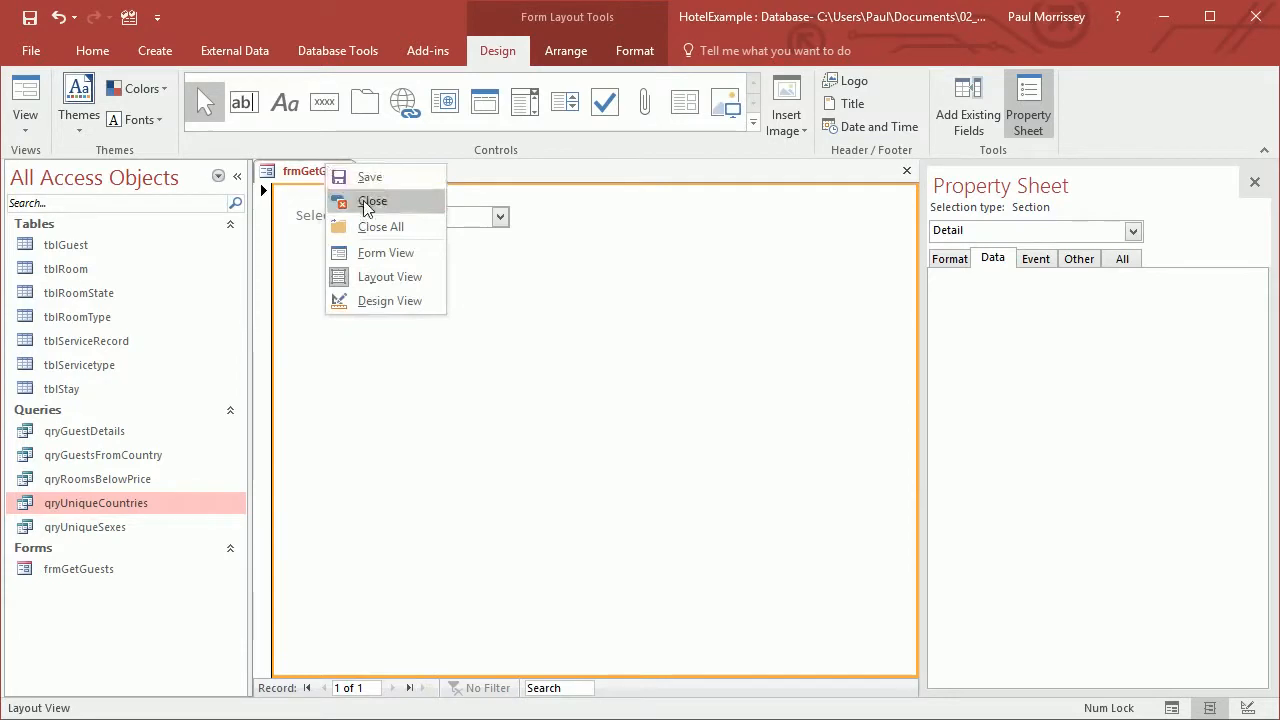
click(340, 200)
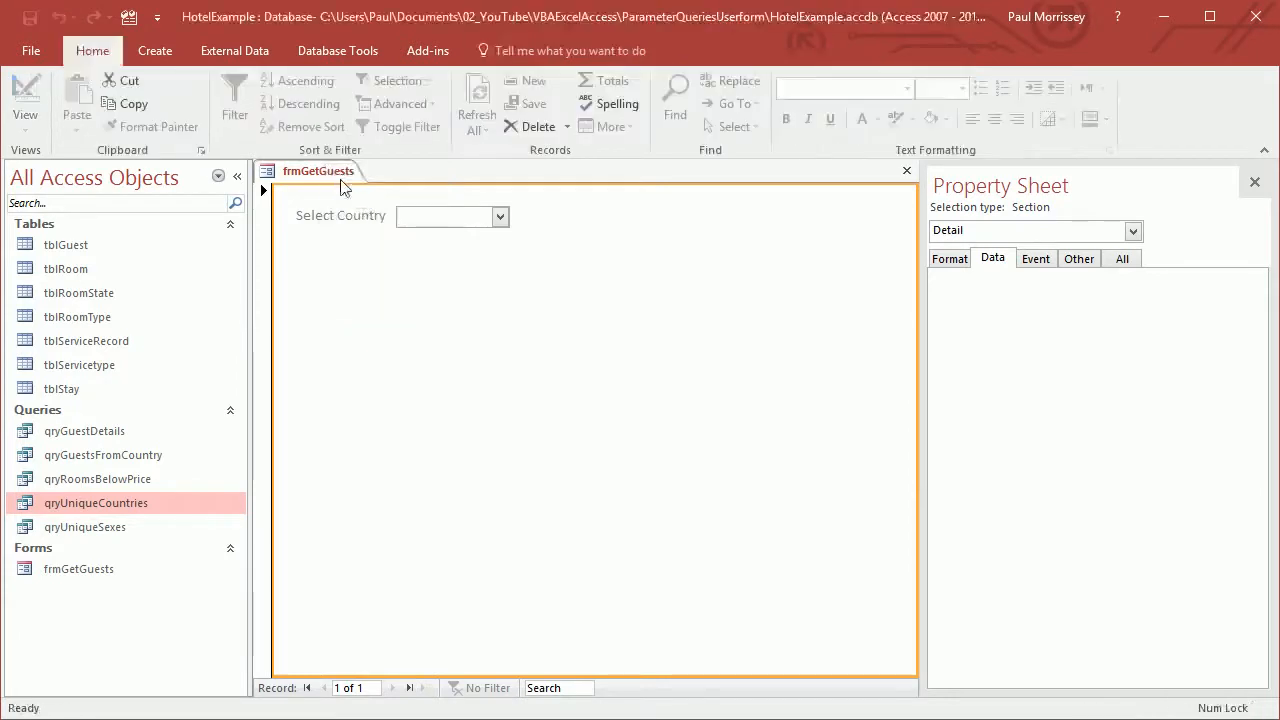
double_click(104, 571)
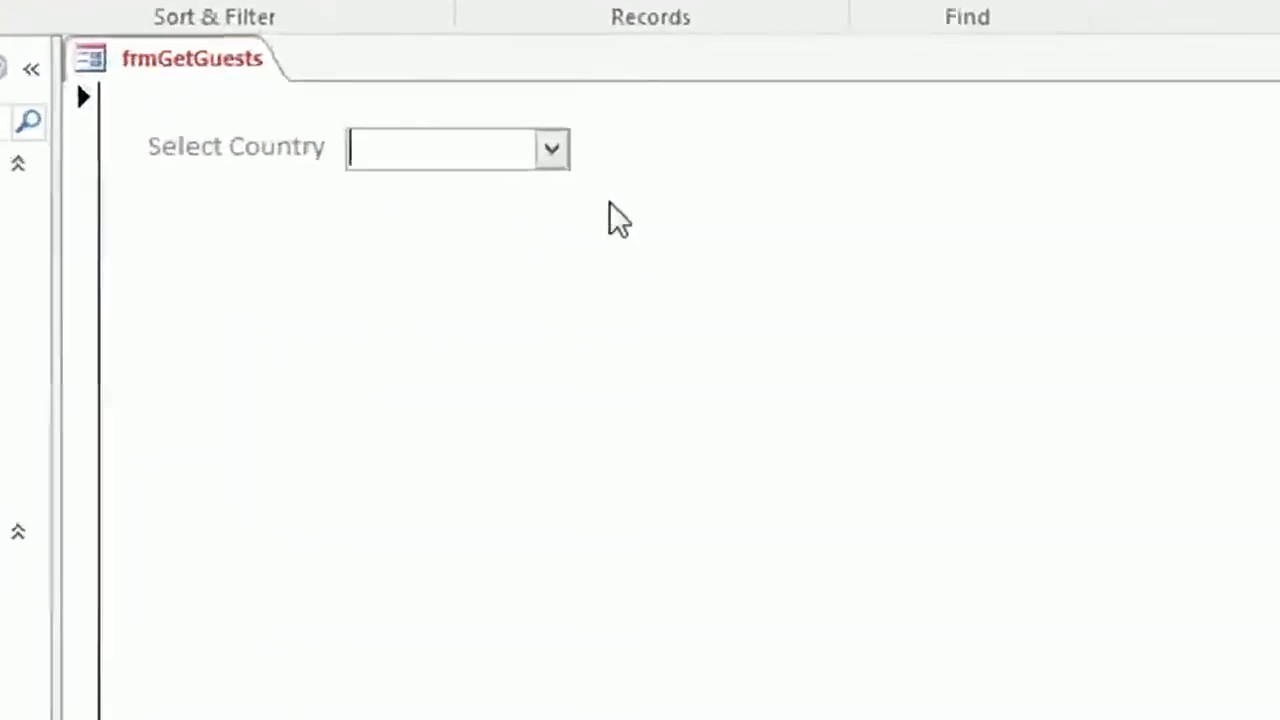
- Check the choices offered by the Select Country combo box, leaving it empty
click(556, 152)
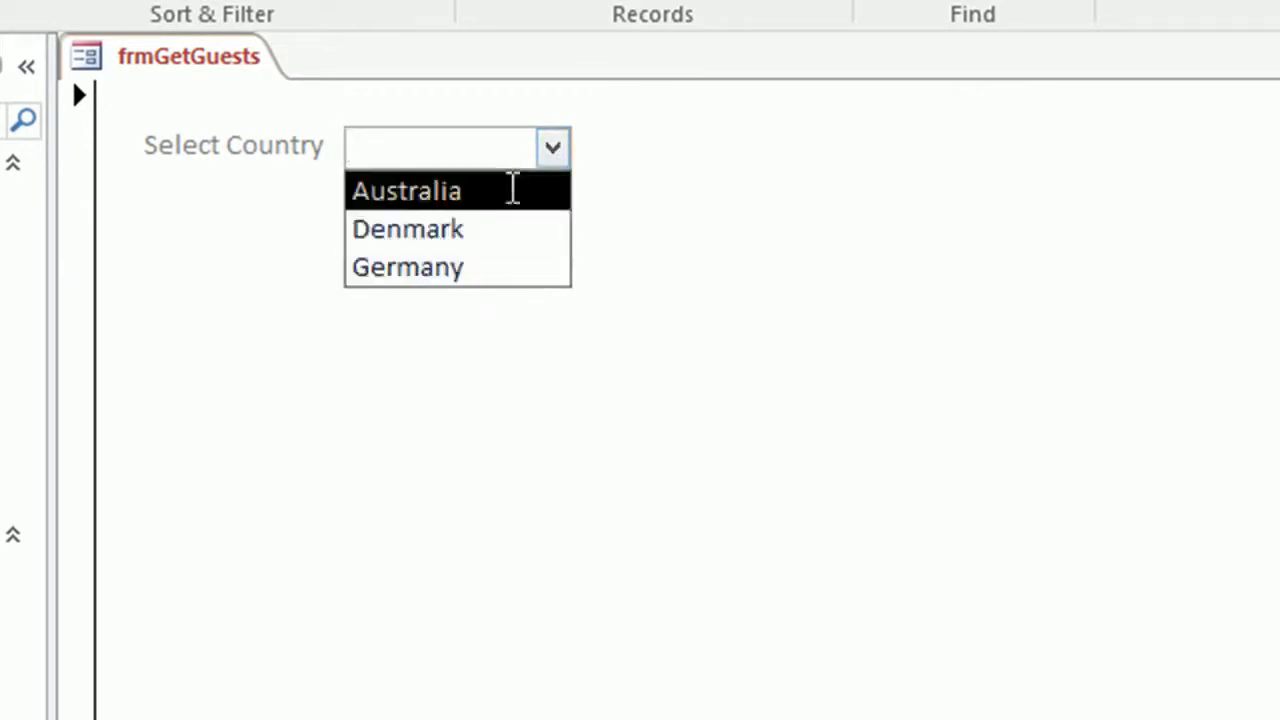
key(Down)
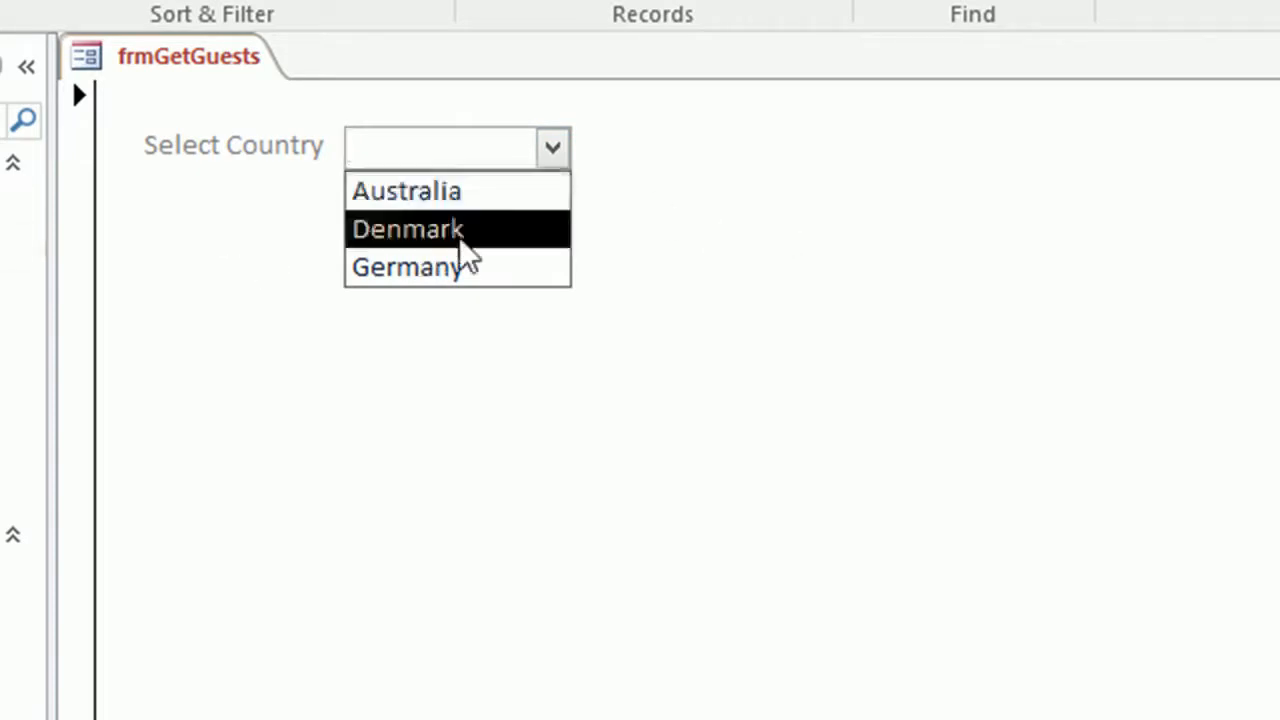
click(652, 190)
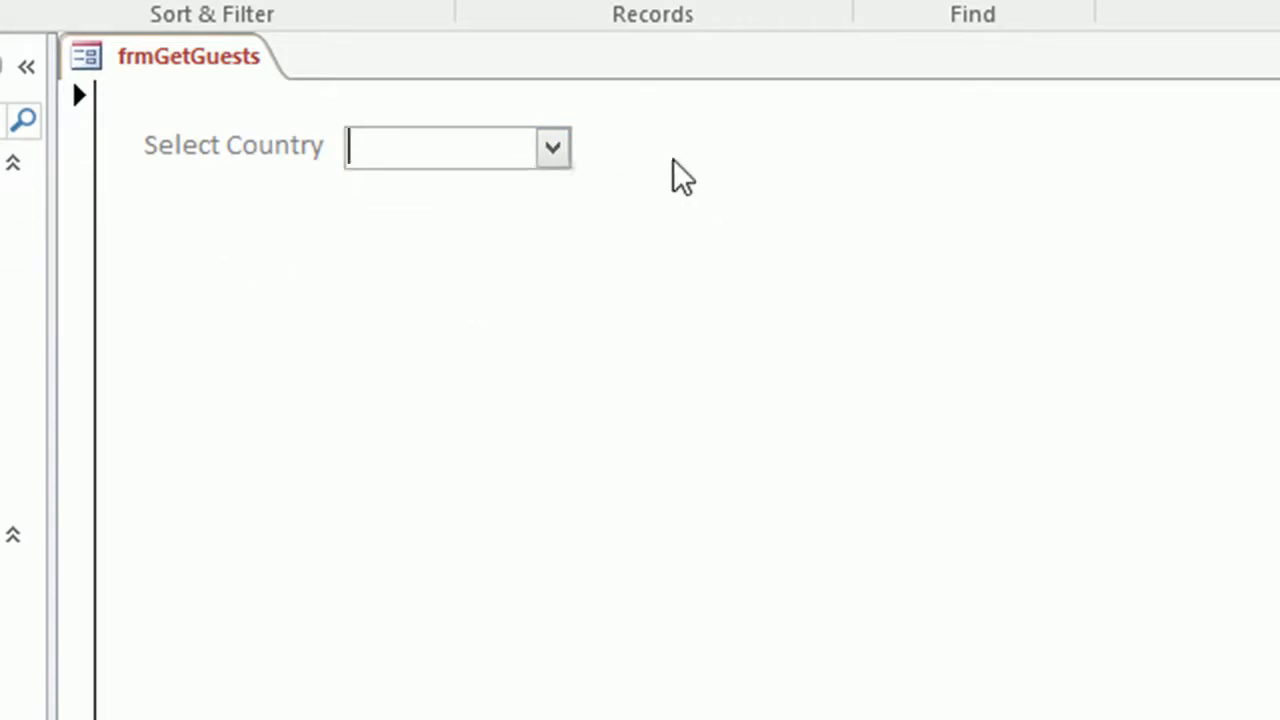
- Switch frmGetGuests to Layout View and add a second combo box directly below the Select Country row
right_click(198, 62)
click(1142, 516)
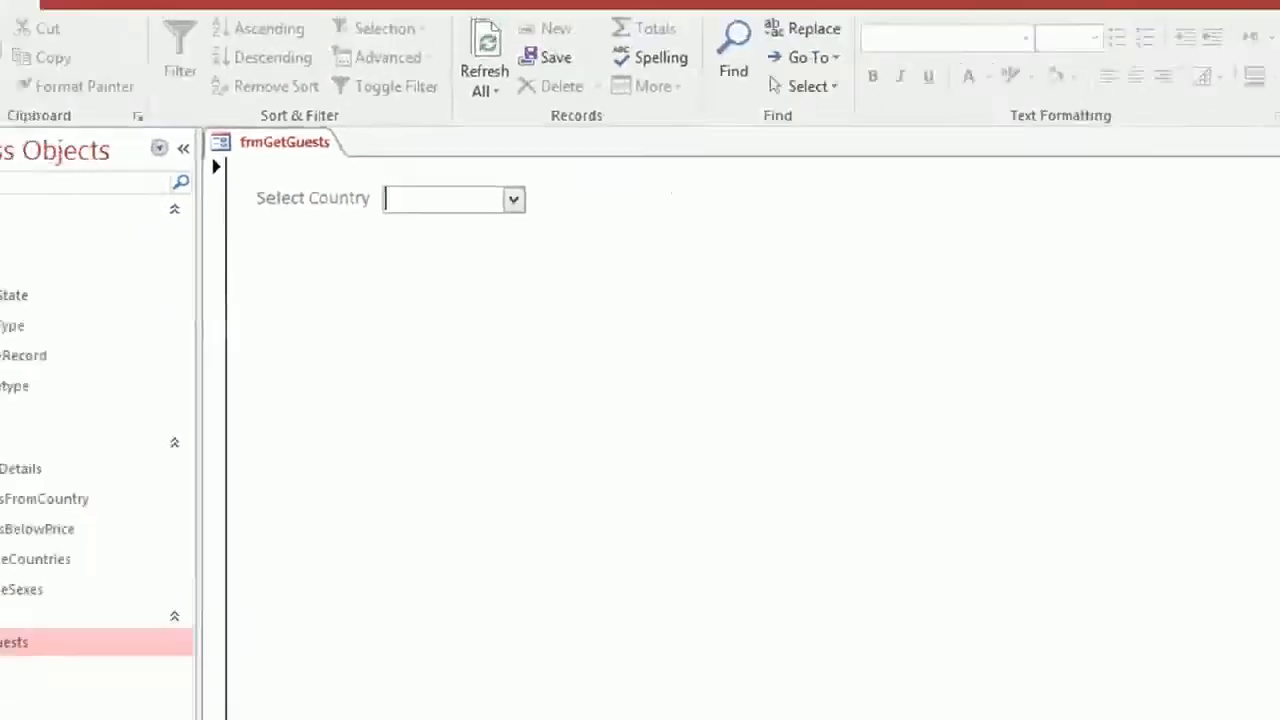
click(1210, 708)
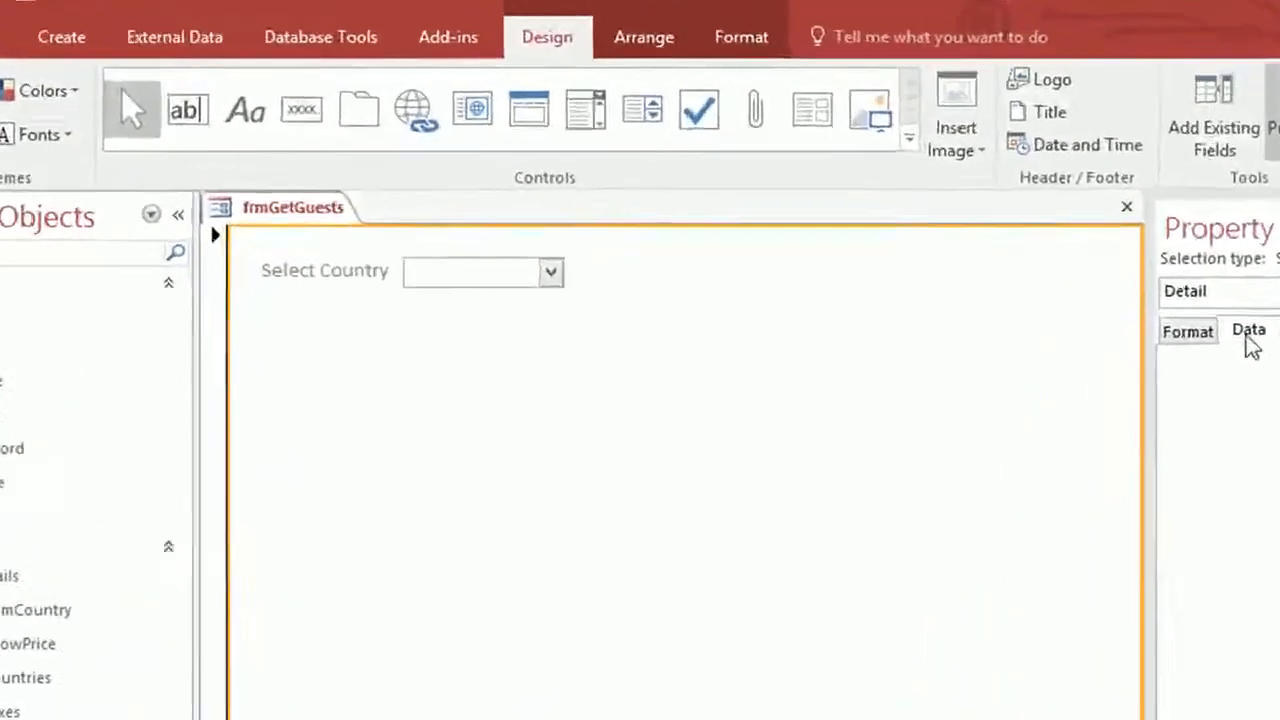
click(478, 276)
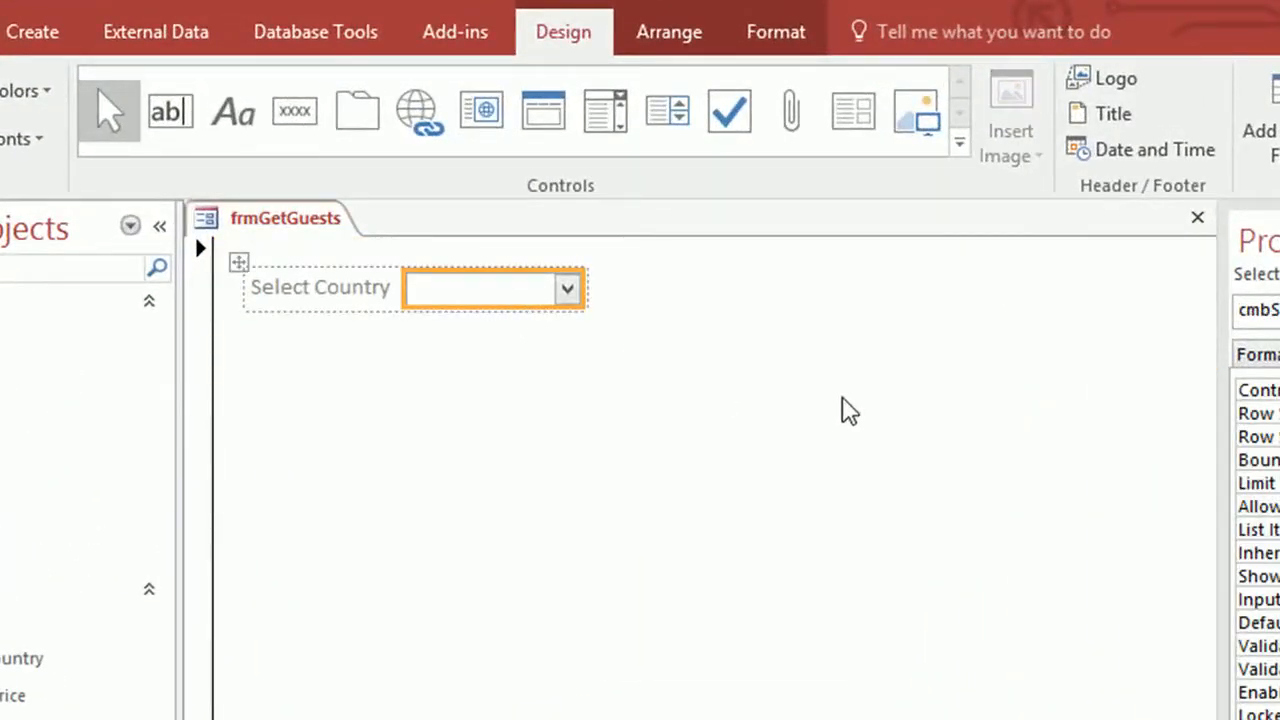
click(608, 120)
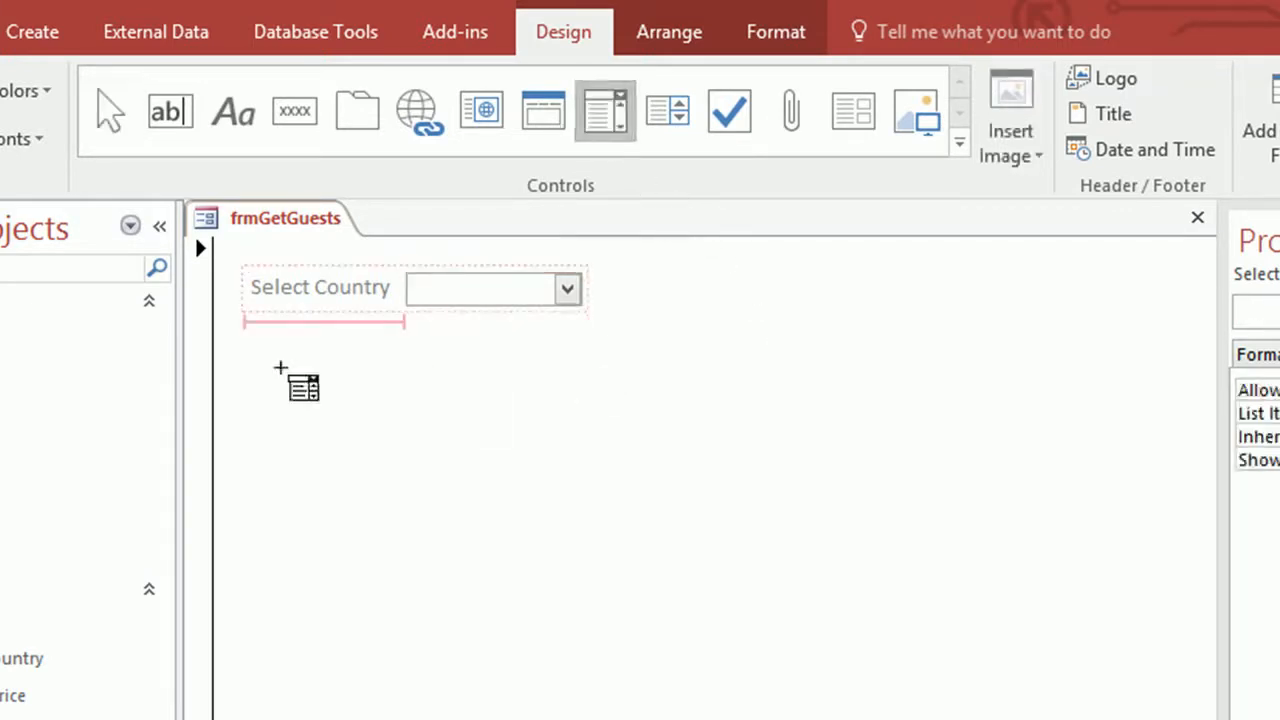
click(286, 364)
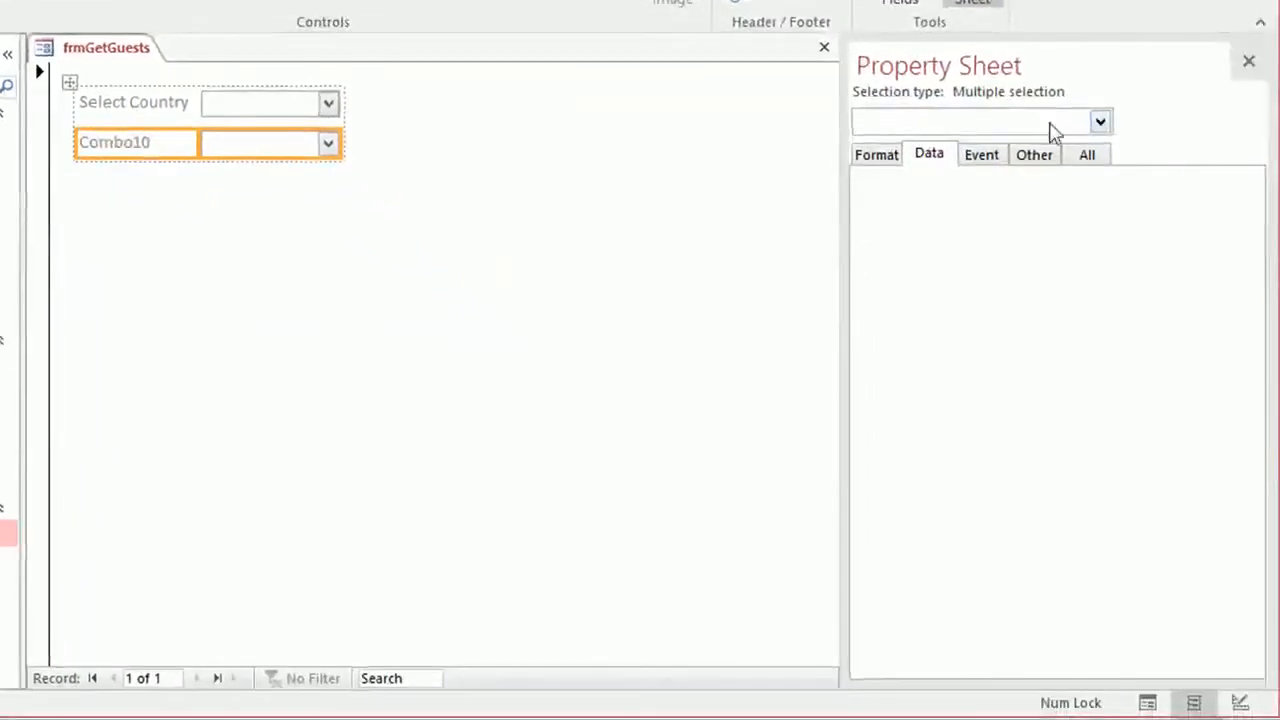
- Rename the new combo box as cmbSelectSex
click(1101, 124)
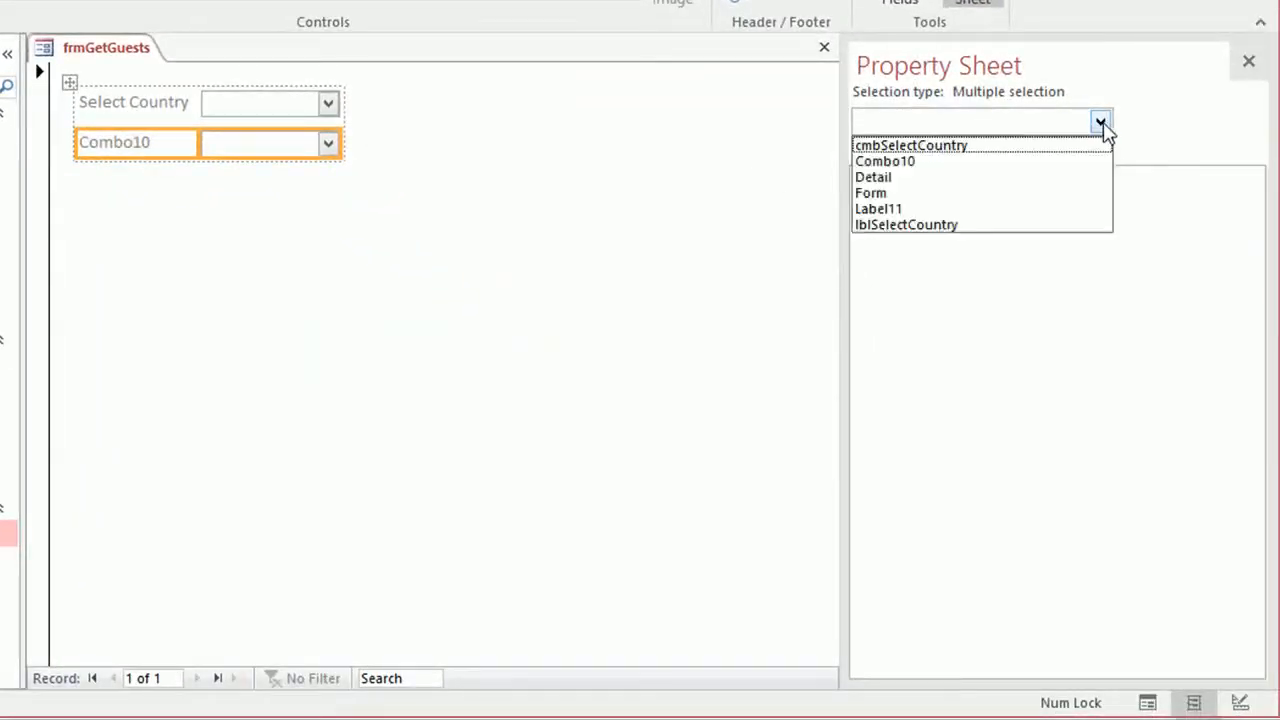
click(1058, 163)
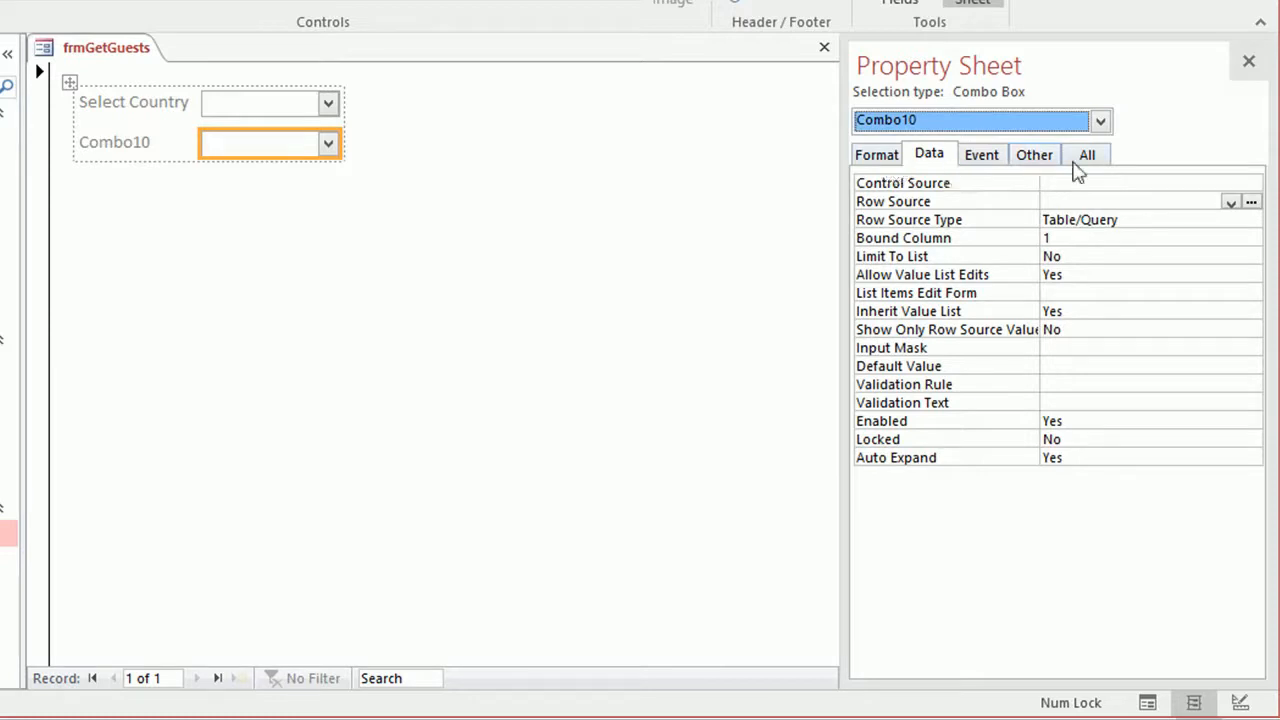
click(1086, 160)
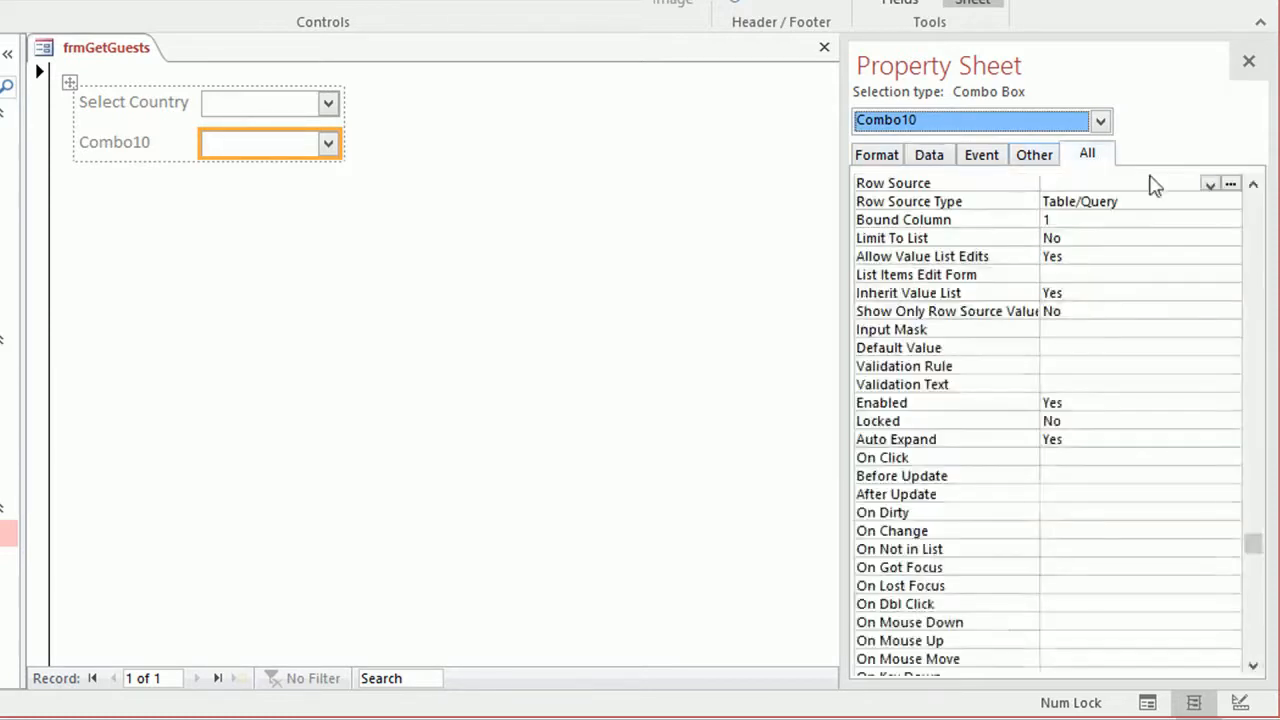
drag(1266, 552, 1251, 180)
click(1147, 183)
drag(1147, 183, 937, 174)
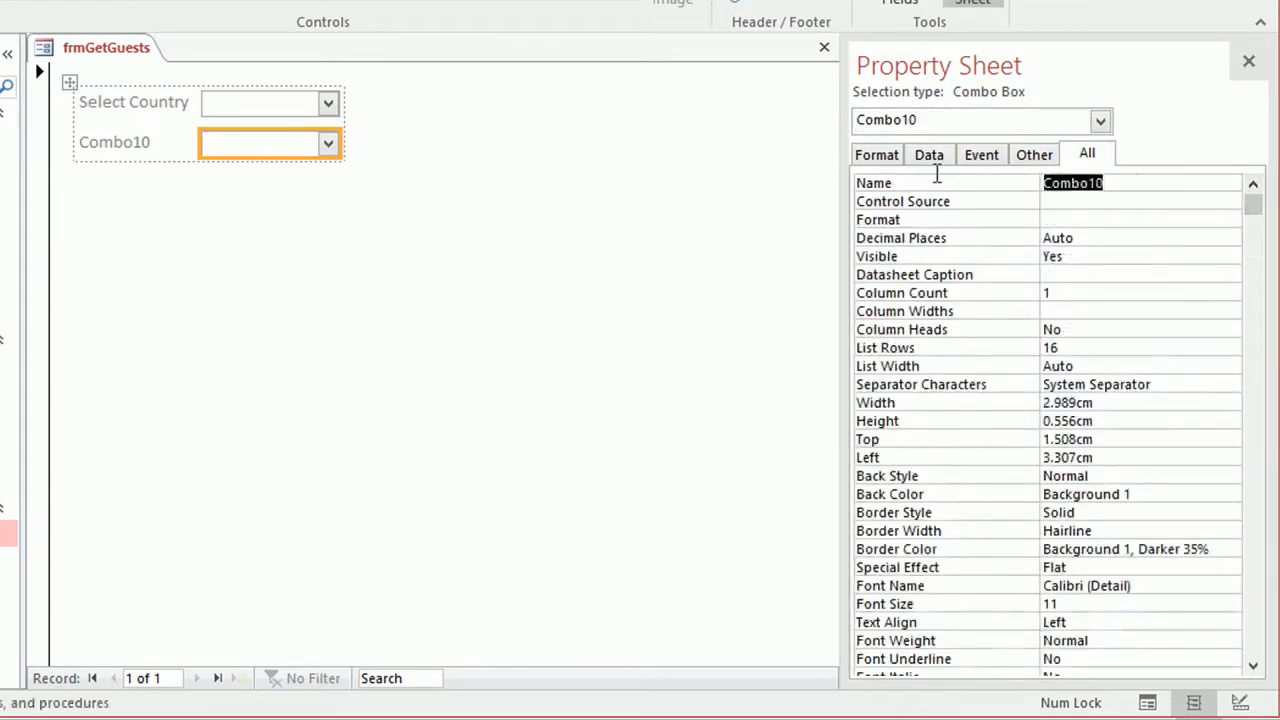
text(cmbSelectSex)
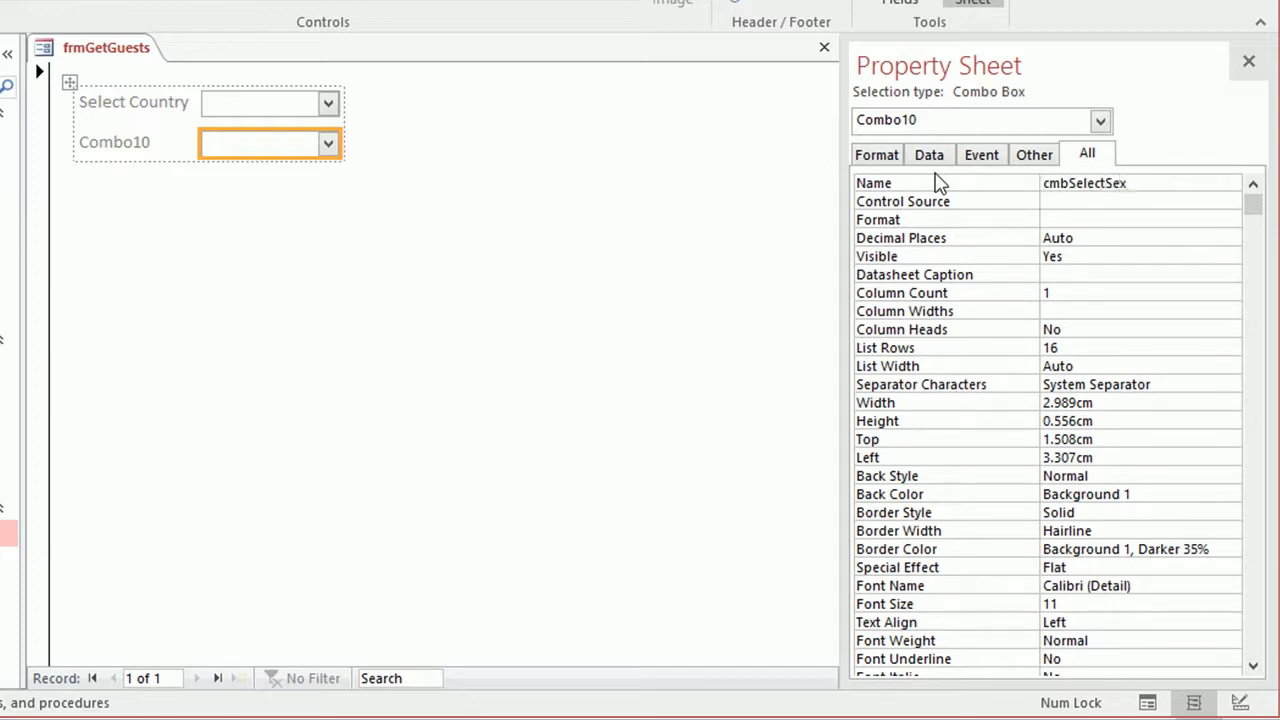
- Set cmbSelectSex's Row Source to the qryUniqueSexes query
click(918, 164)
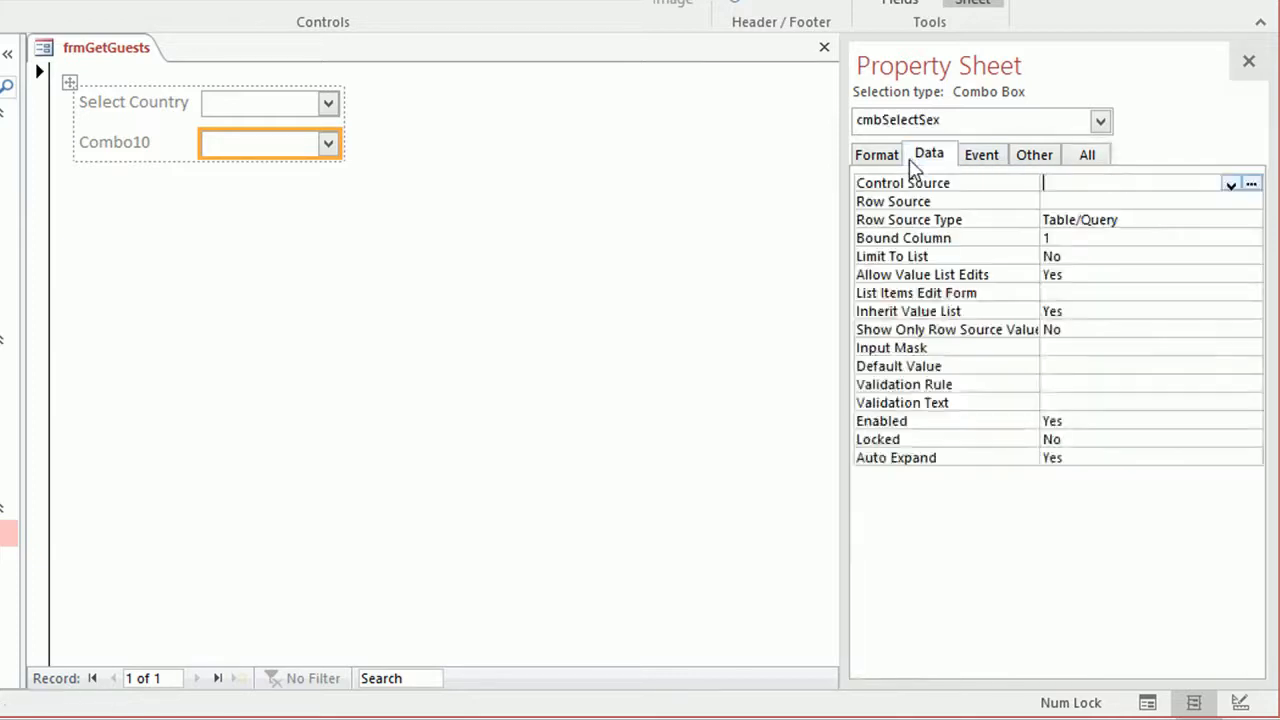
click(1126, 219)
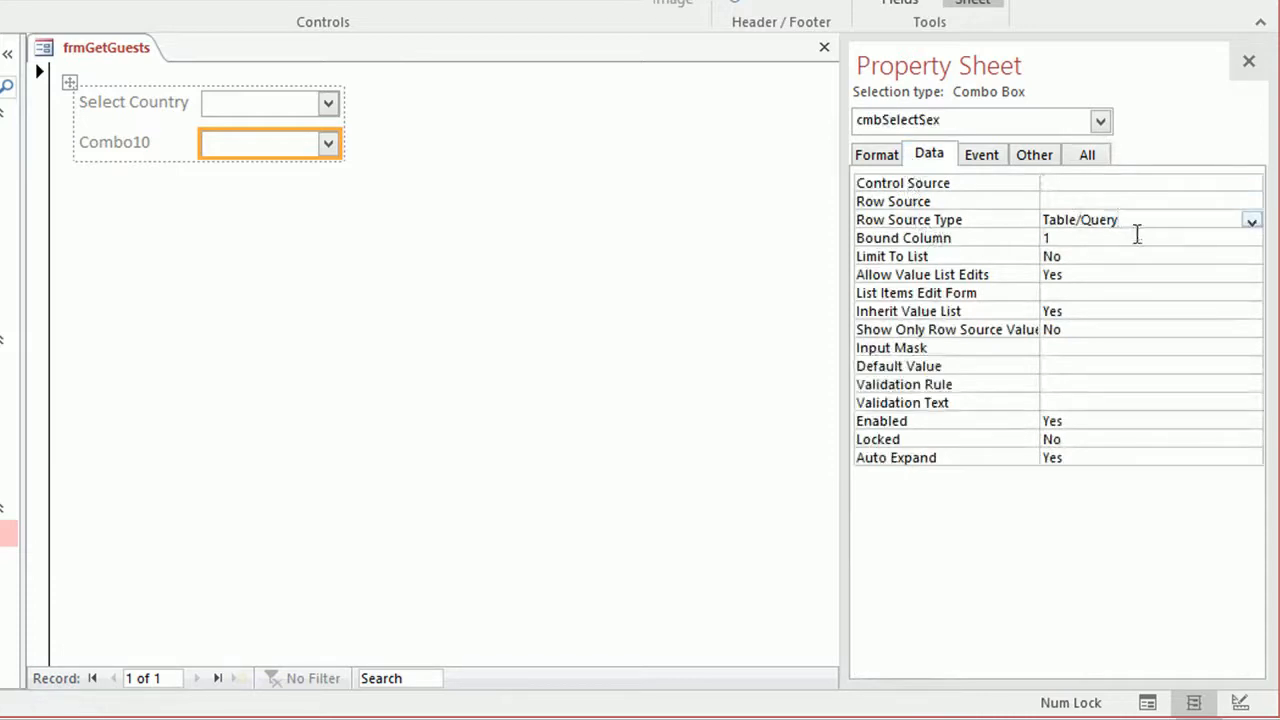
click(1082, 201)
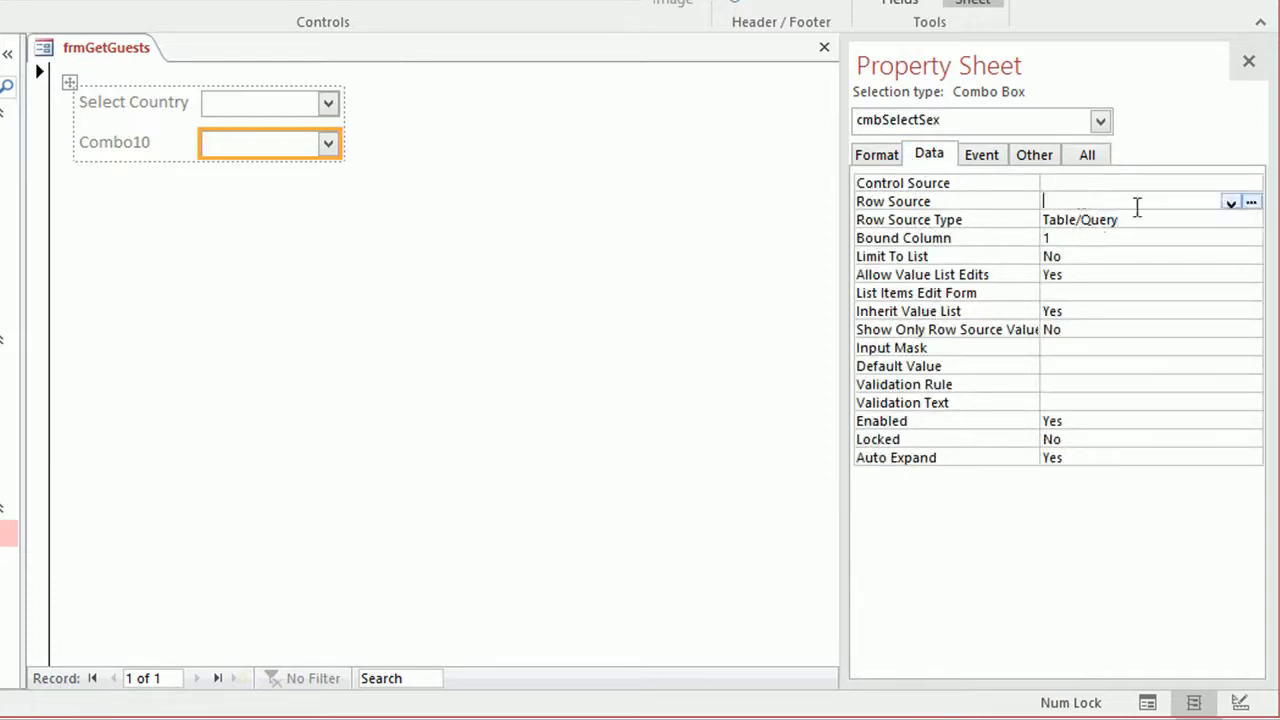
click(1231, 204)
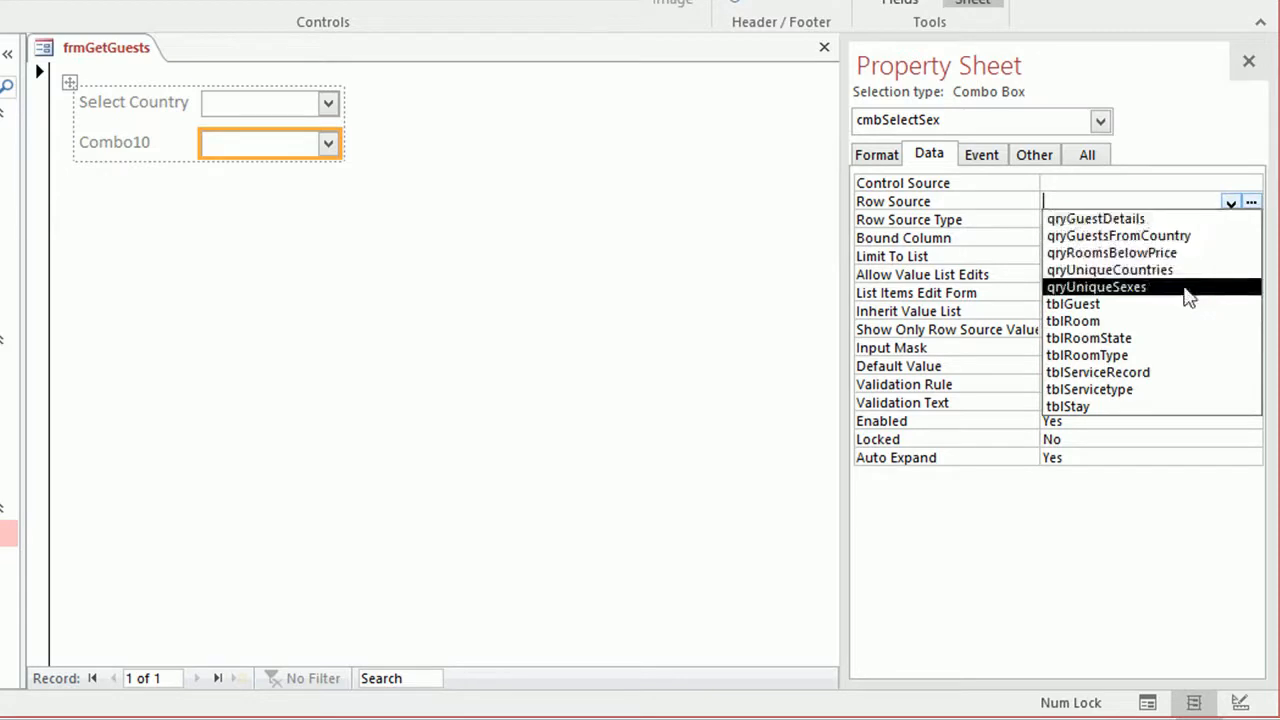
click(1188, 296)
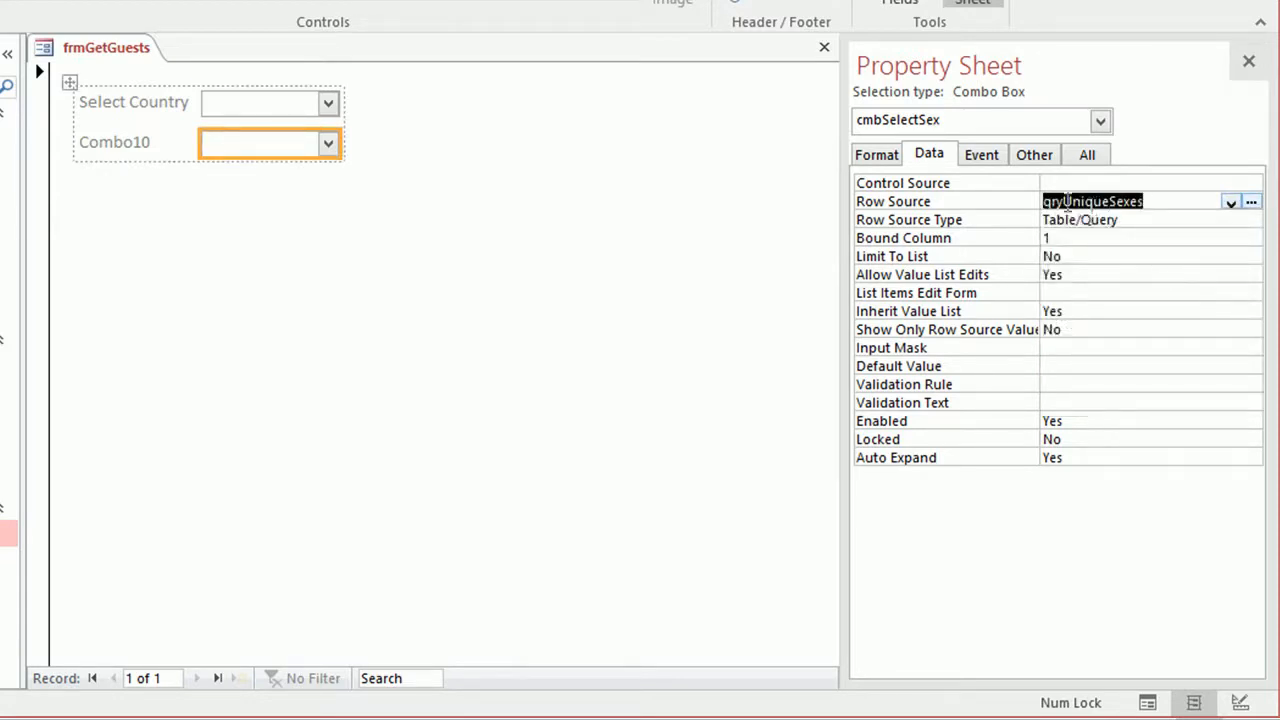
- Rename the label attached to cmbSelectSex as lblSelectSex and set its caption to SelectSex
click(153, 153)
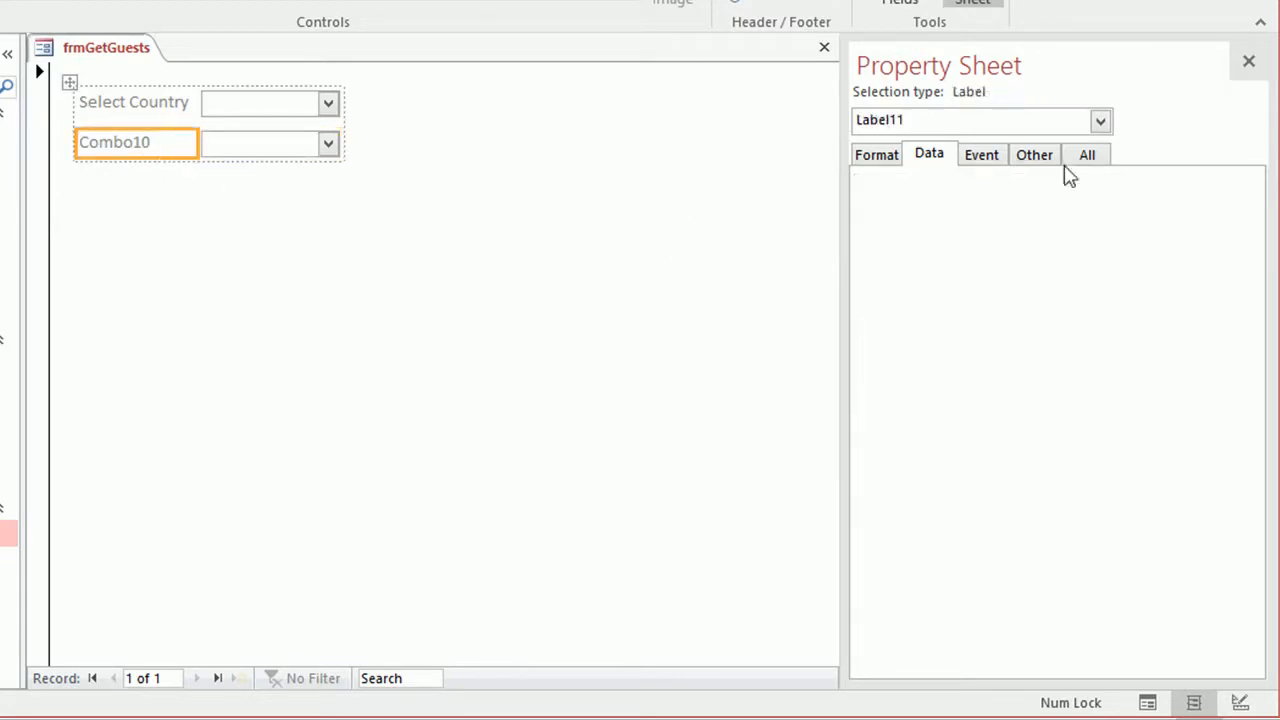
click(1100, 121)
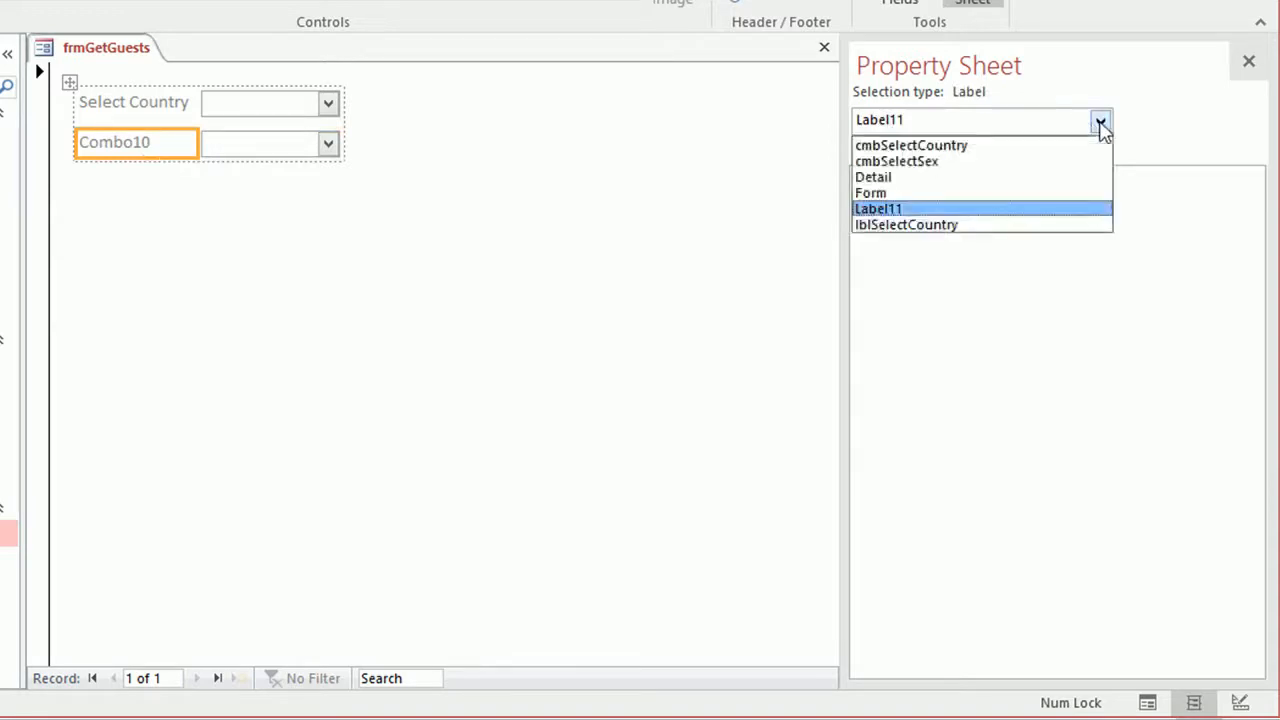
click(1008, 212)
click(1096, 162)
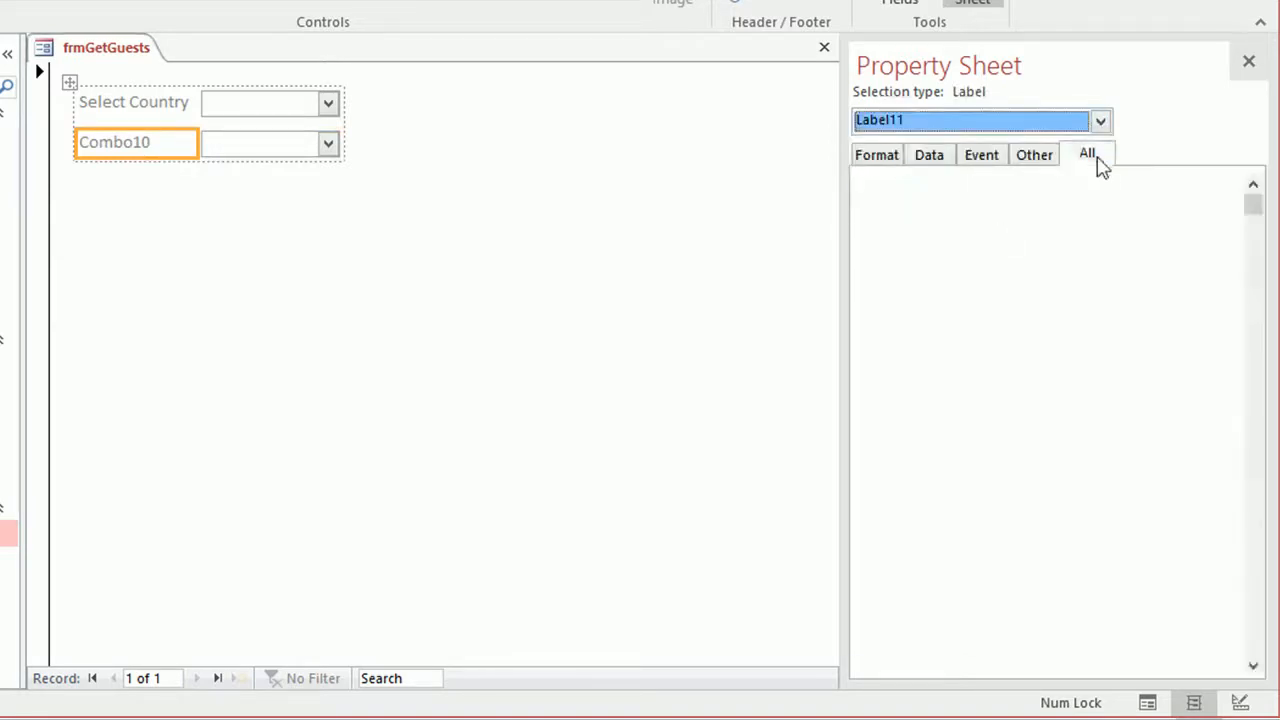
click(1090, 183)
click(982, 186)
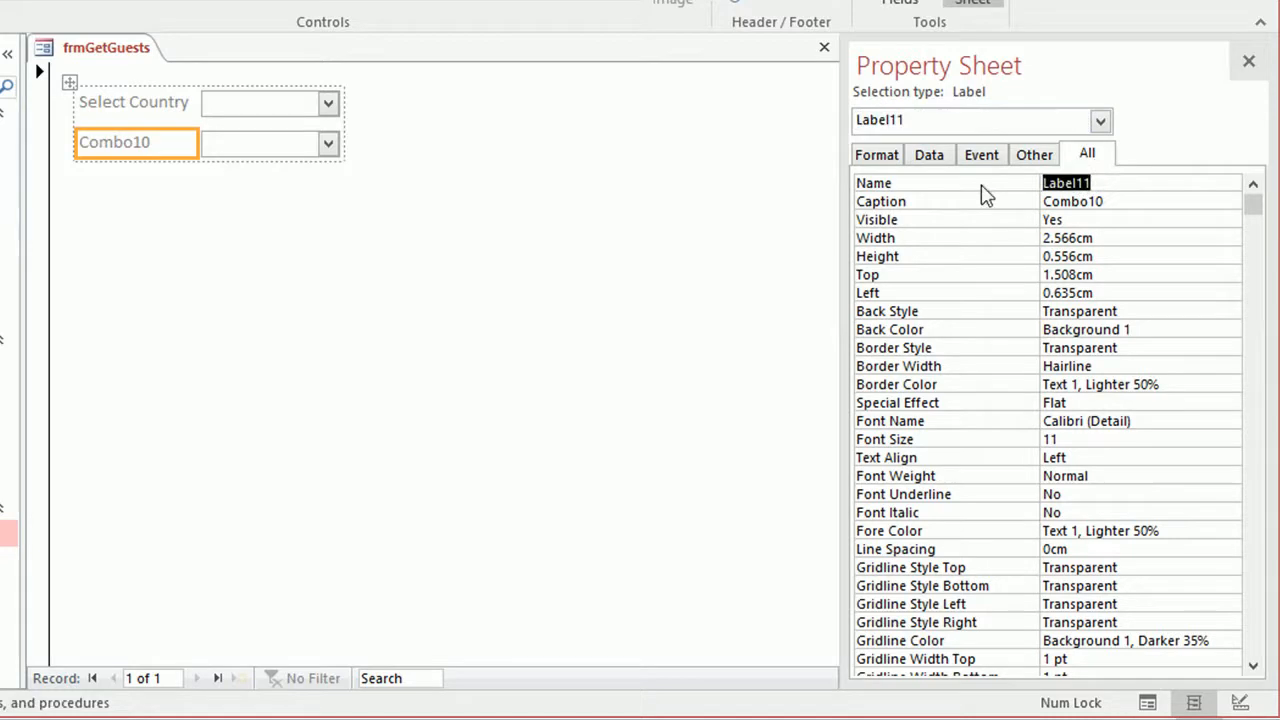
text(lblSelectSex)
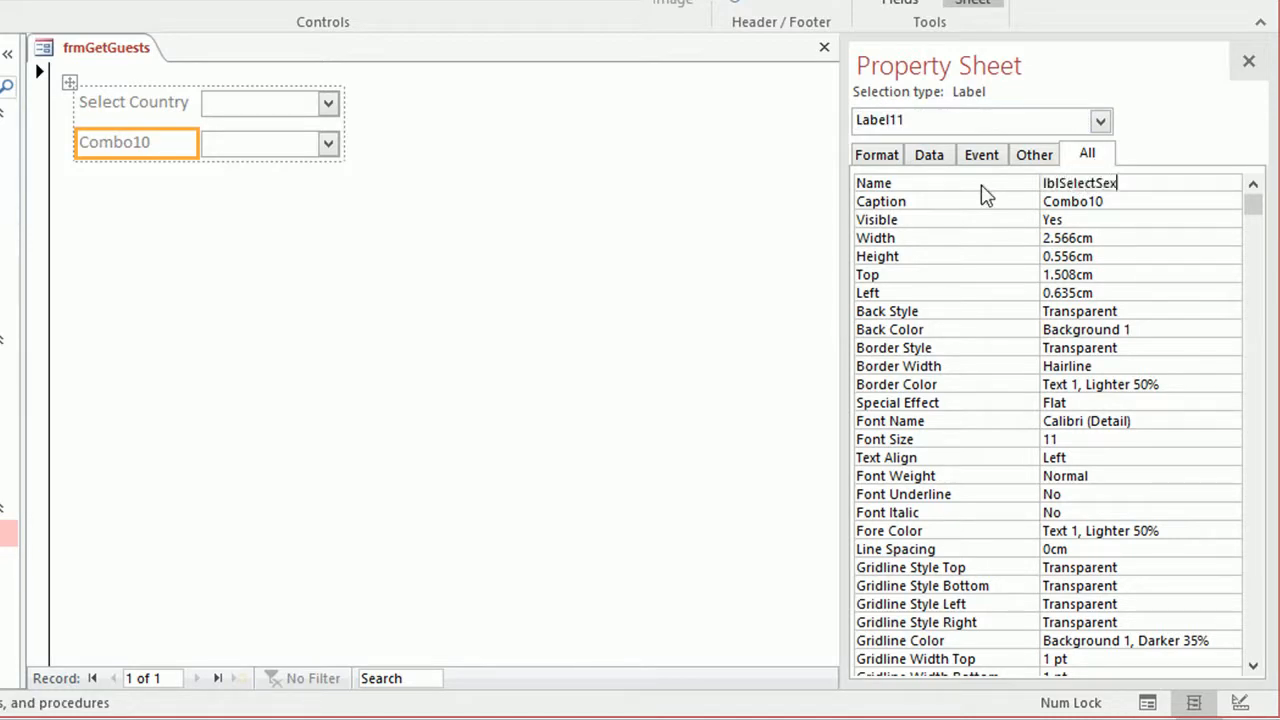
key(Return)
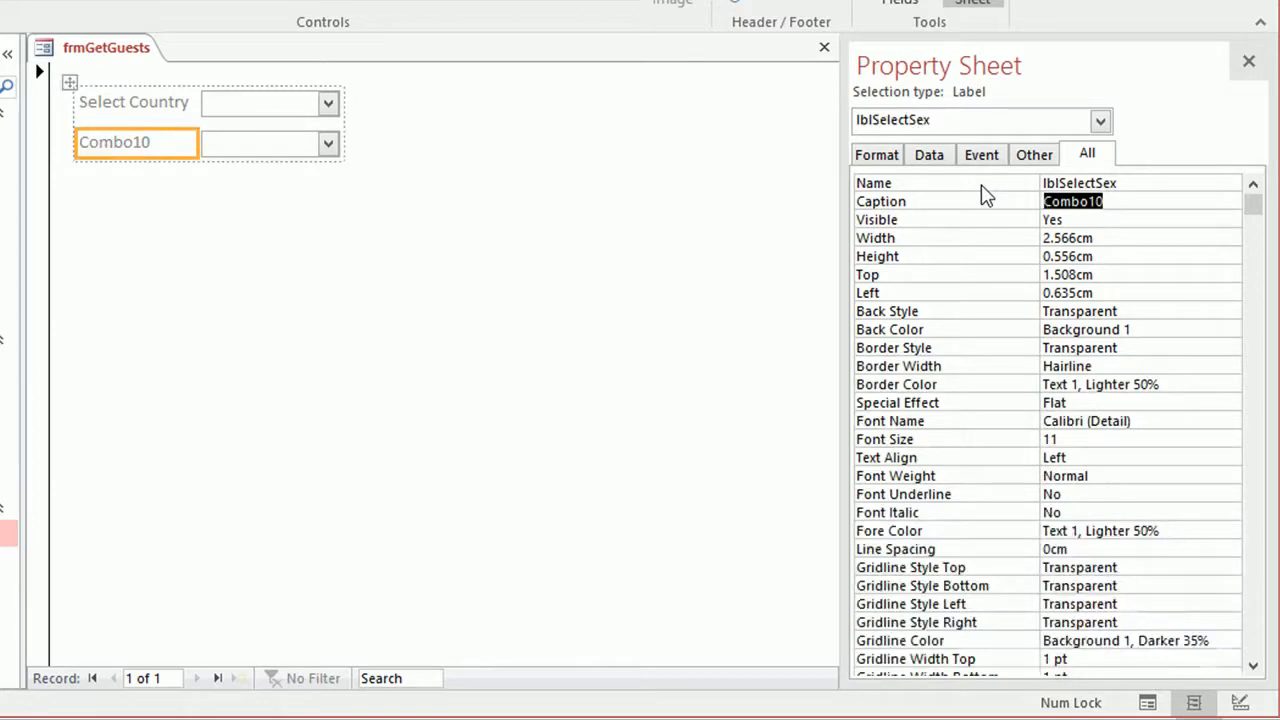
text(SelectSex)
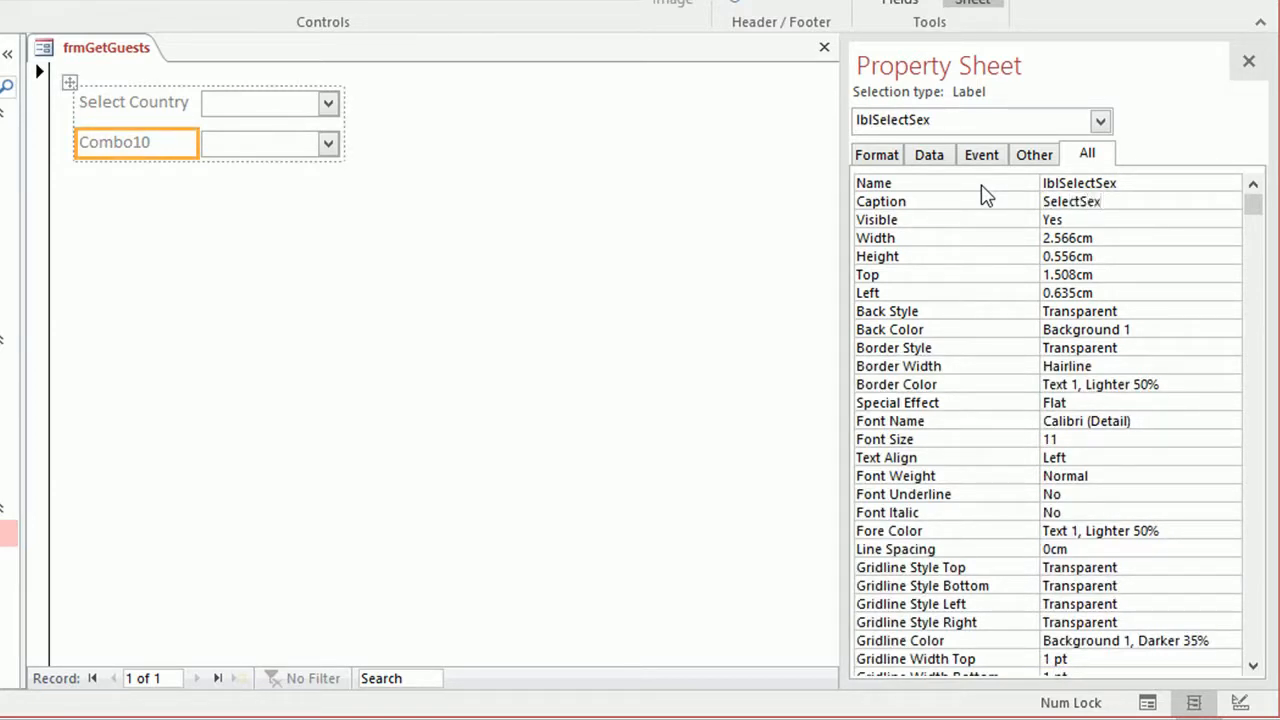
key(Return)
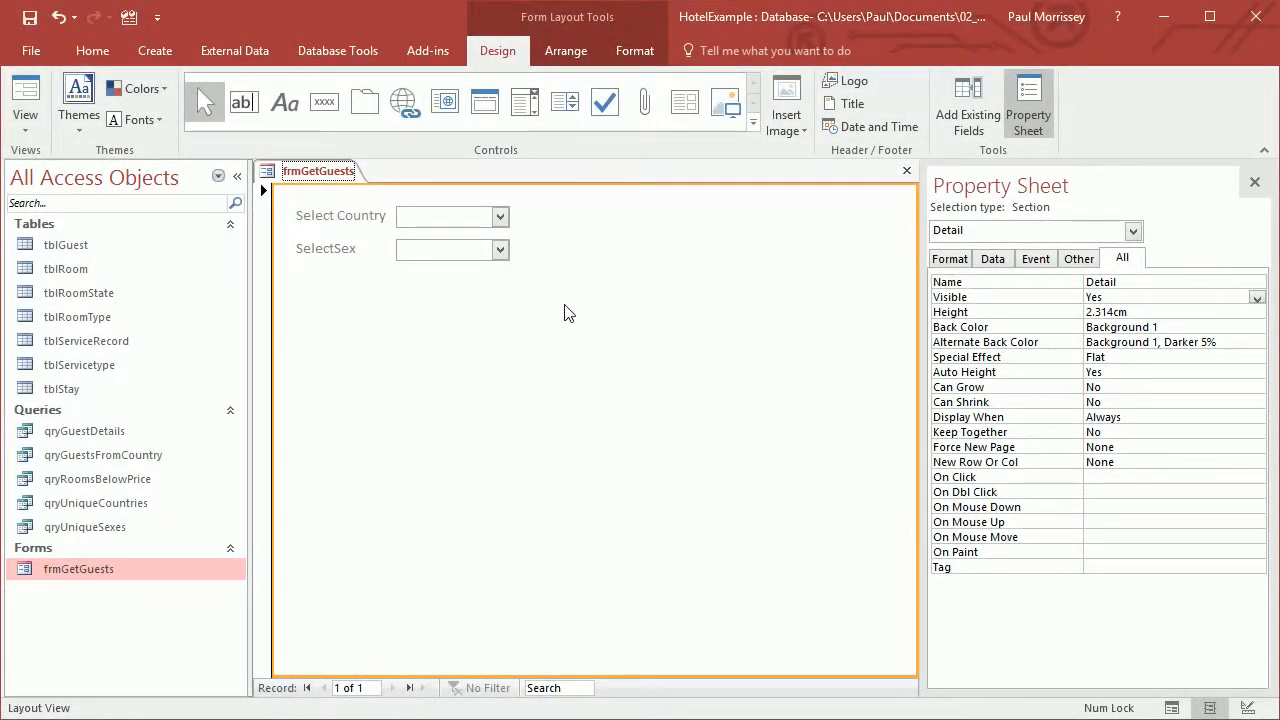
- Add a text box below the SelectSex row and rename its attached label as lblSelectMinDoB
click(252, 110)
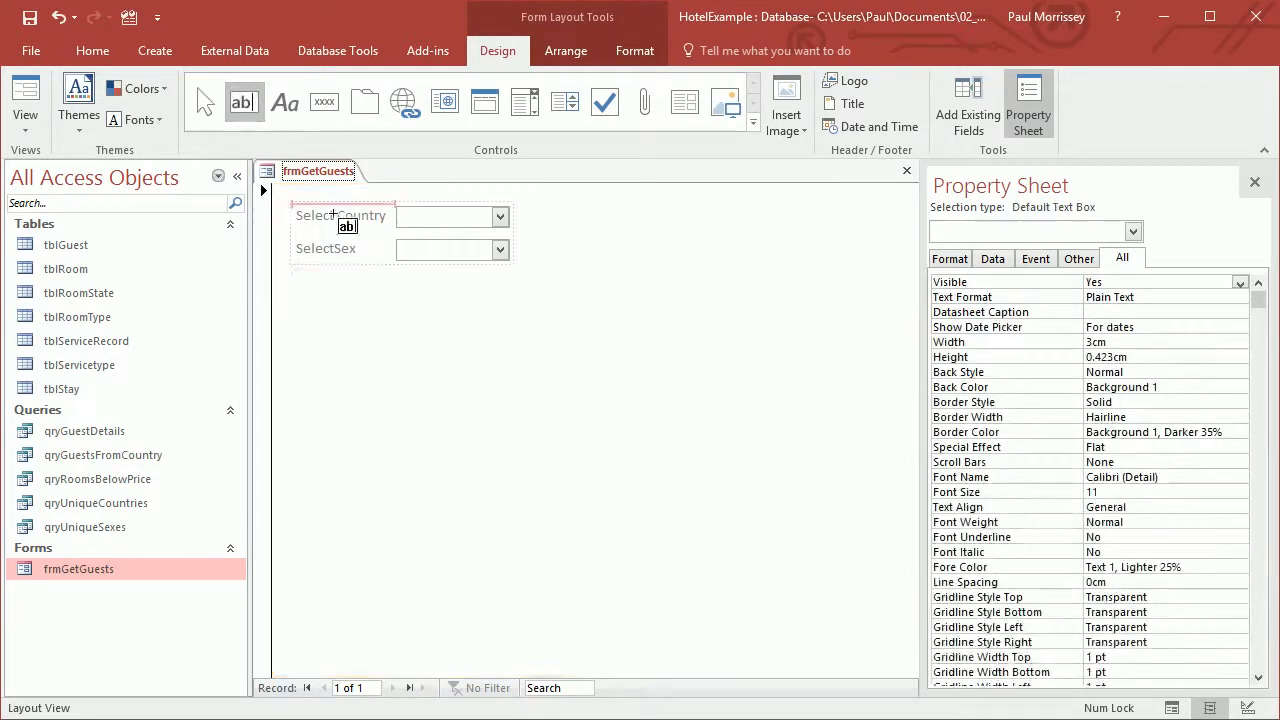
click(328, 281)
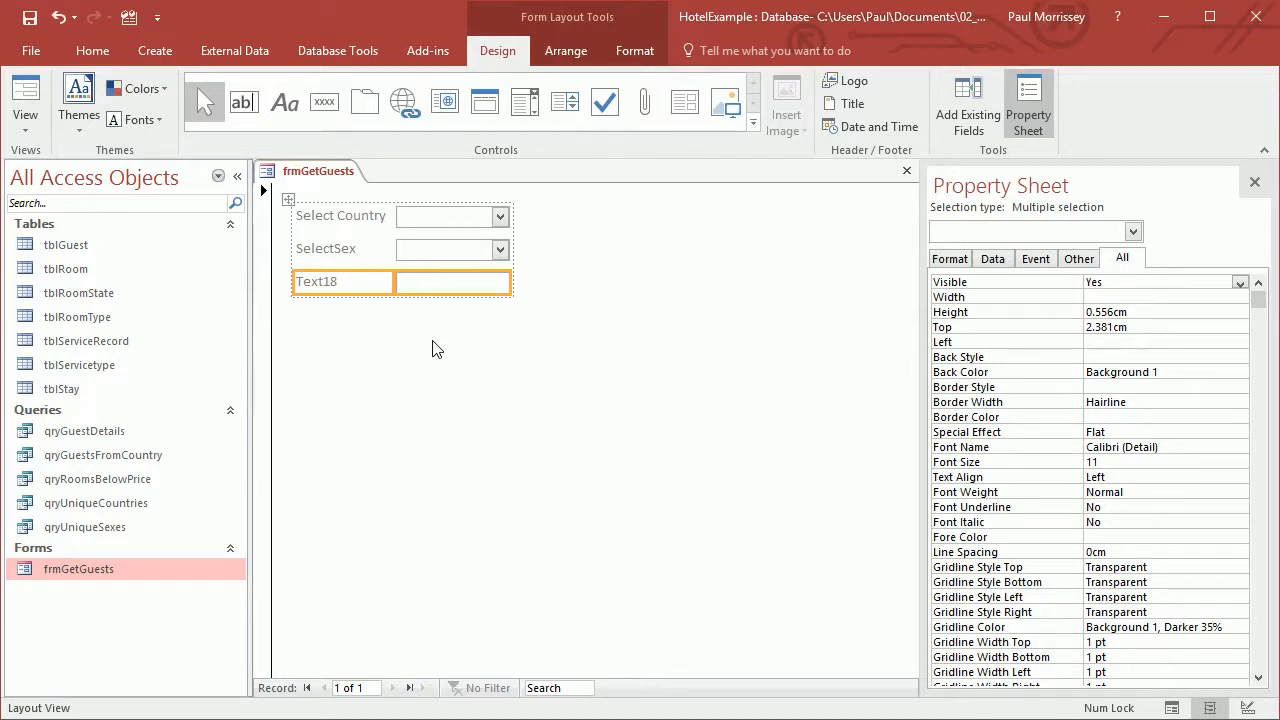
click(349, 287)
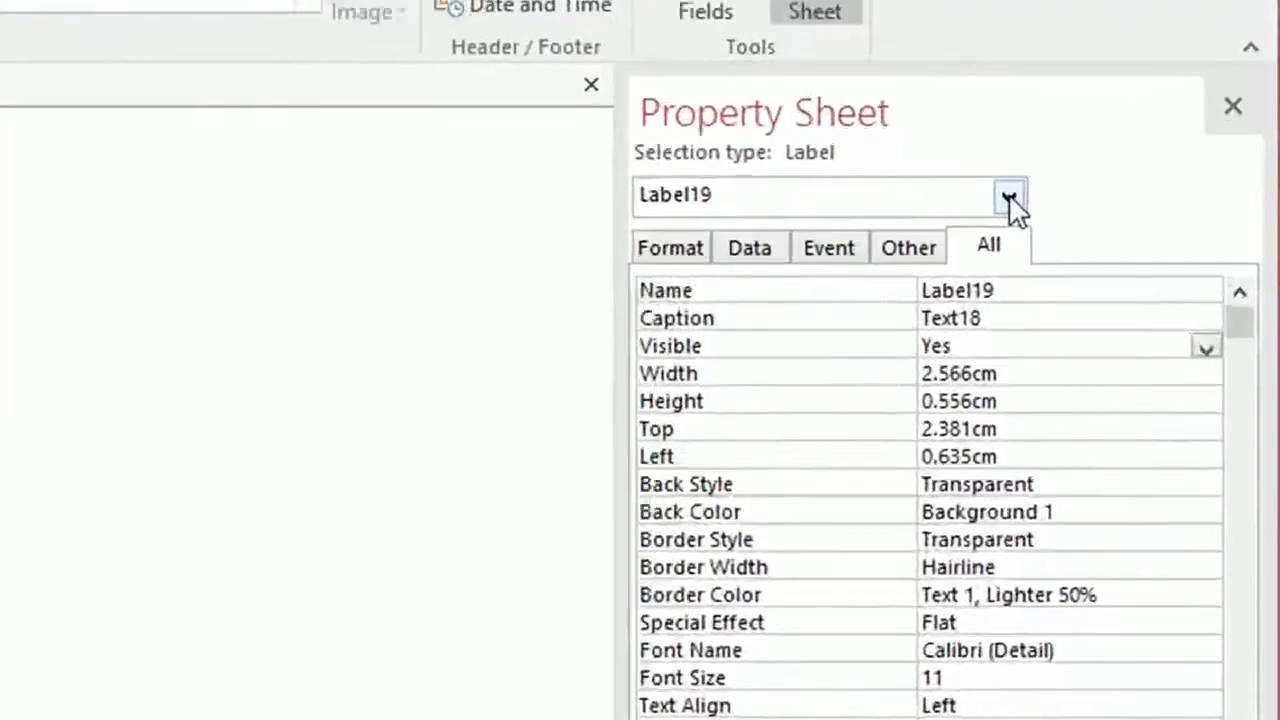
click(874, 288)
text(l)
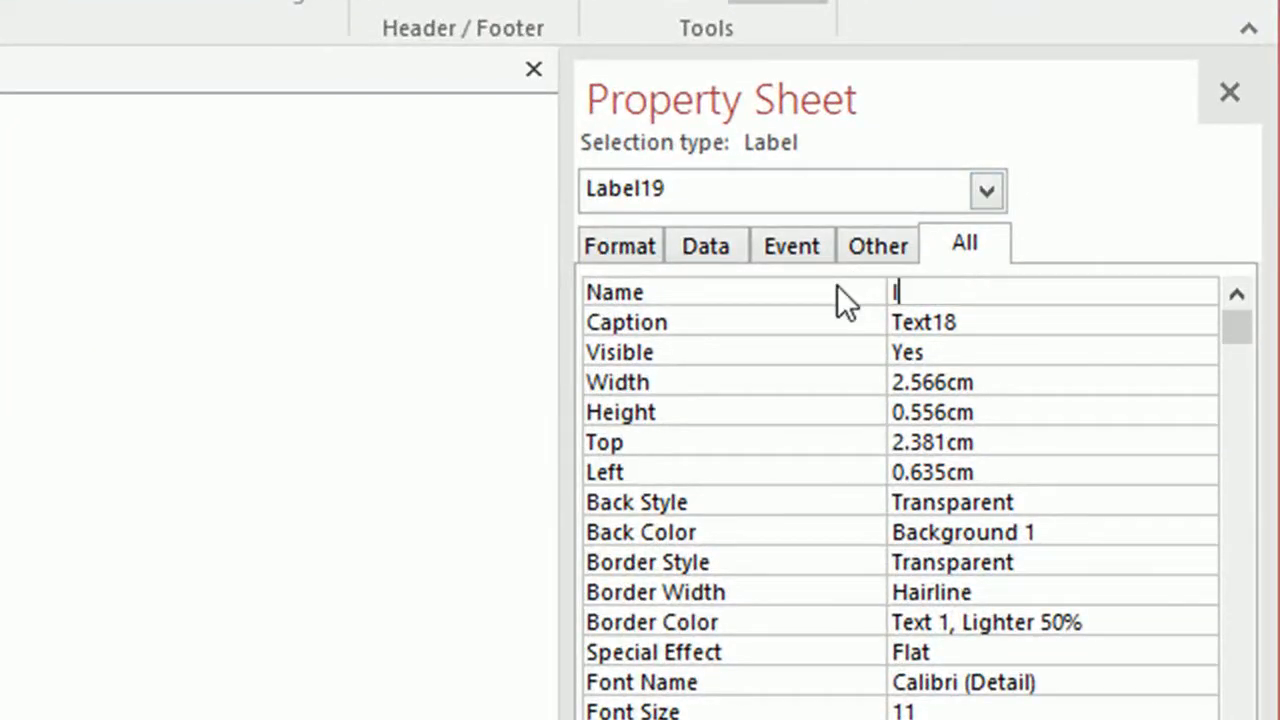
text(blSelect)
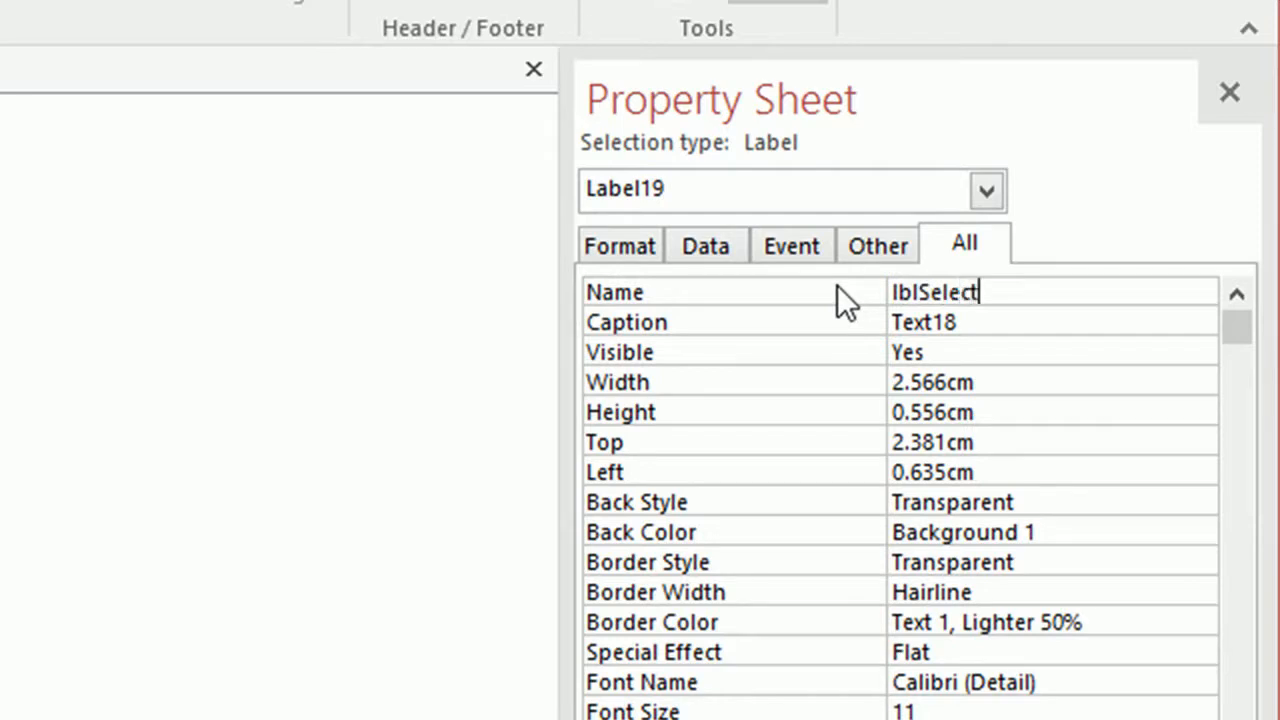
text(MinDoB)
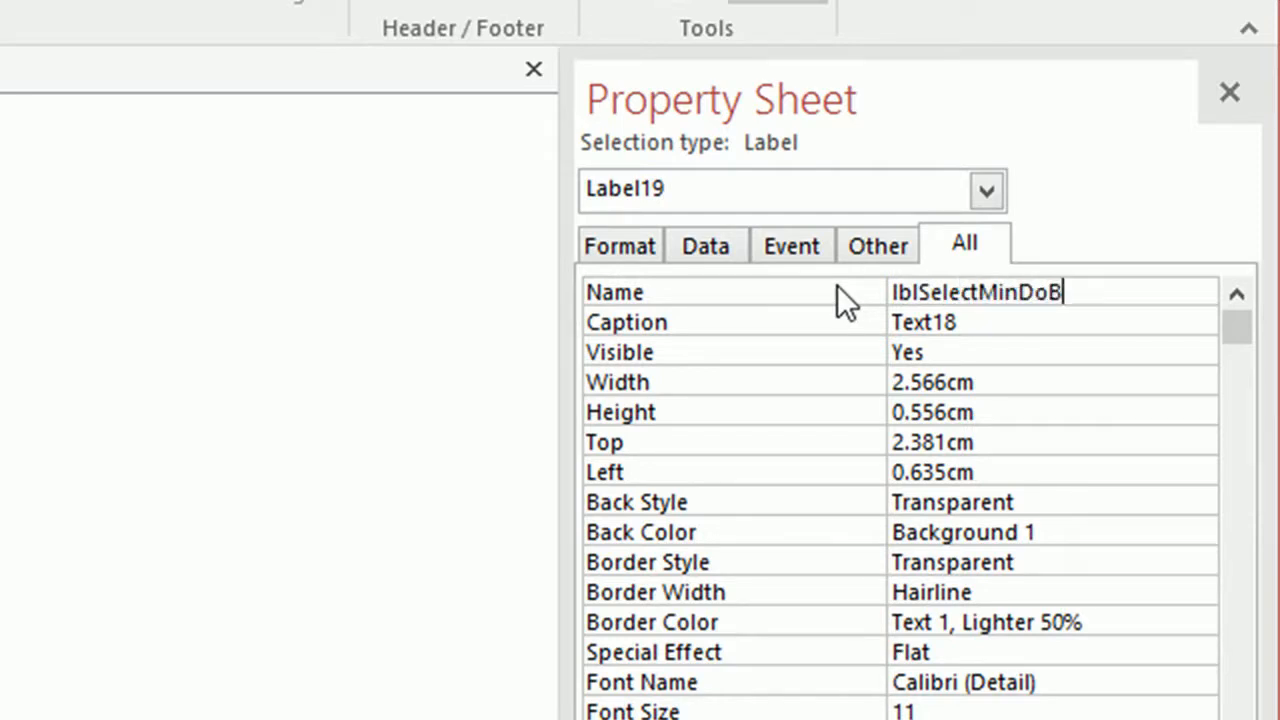
- Set the caption of lblSelectMinDoB to Select Min DoB
click(868, 318)
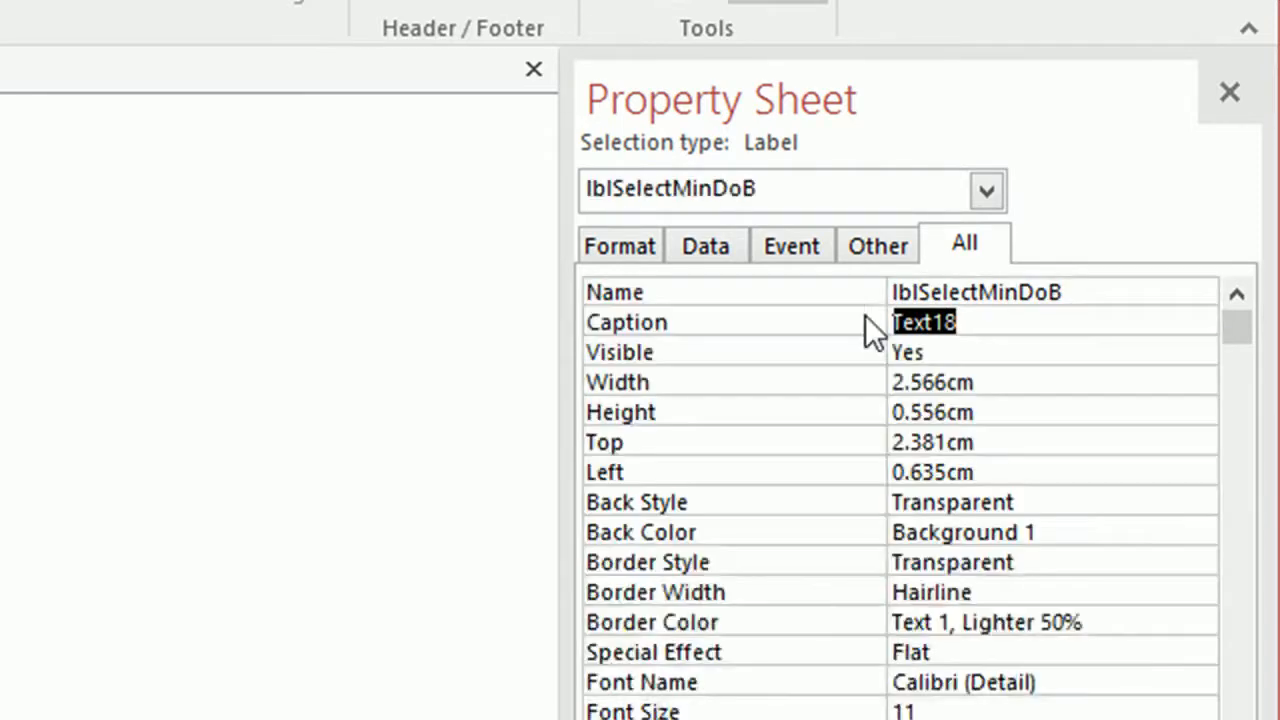
text(Slee)
key(BackSpace)
key(BackSpace)
key(BackSpace)
text(elect Min Do)
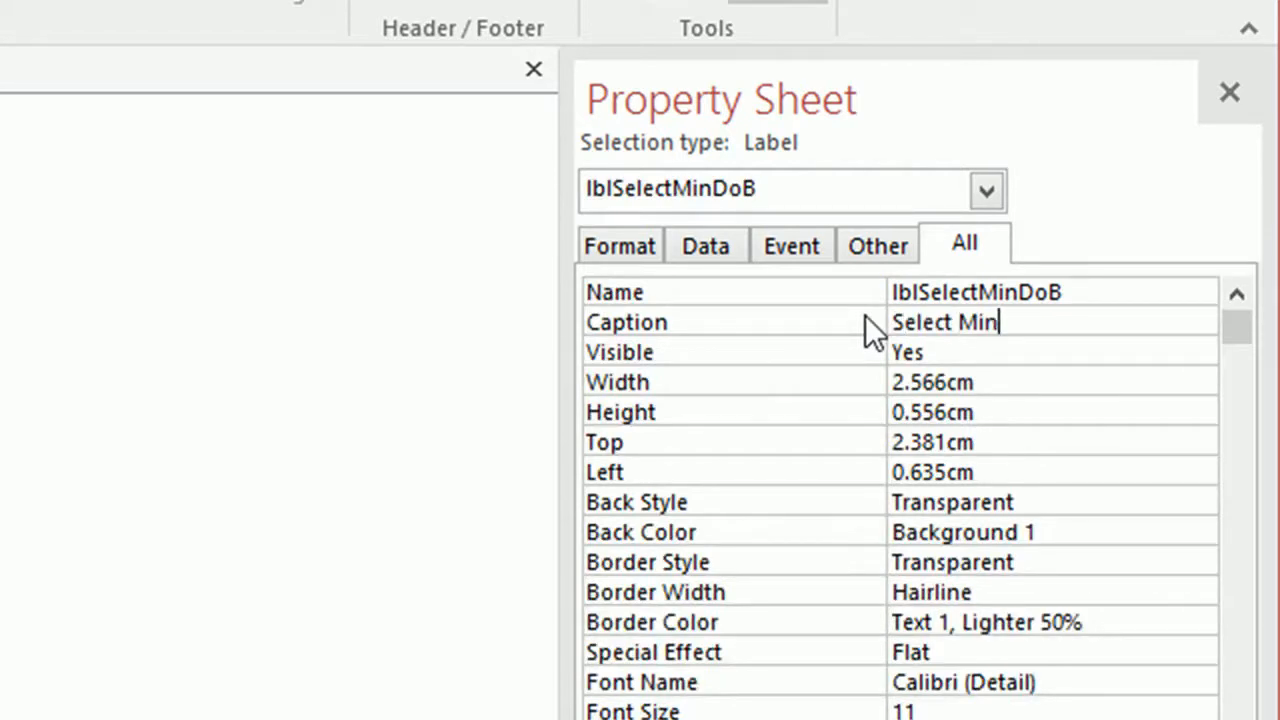
text(B)
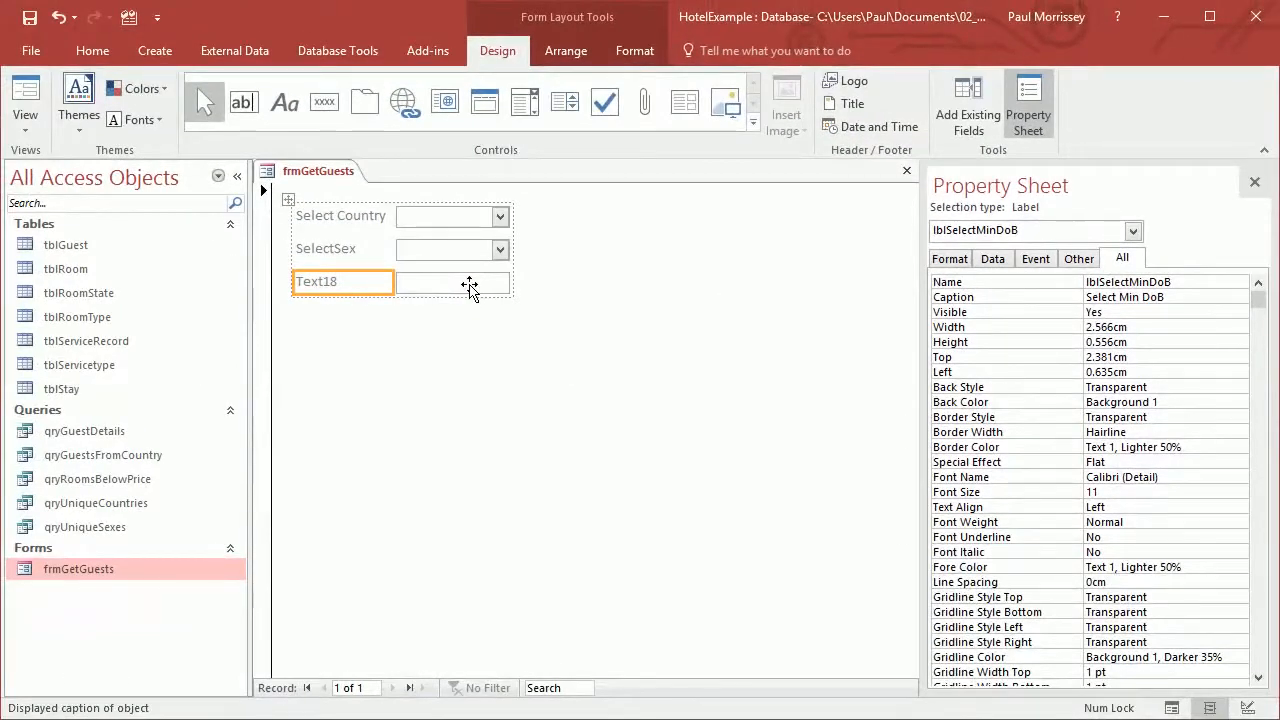
- Rename the text box beside Select Min DoB as txtMinDoB and keep its Show Date Picker property at For dates
click(469, 287)
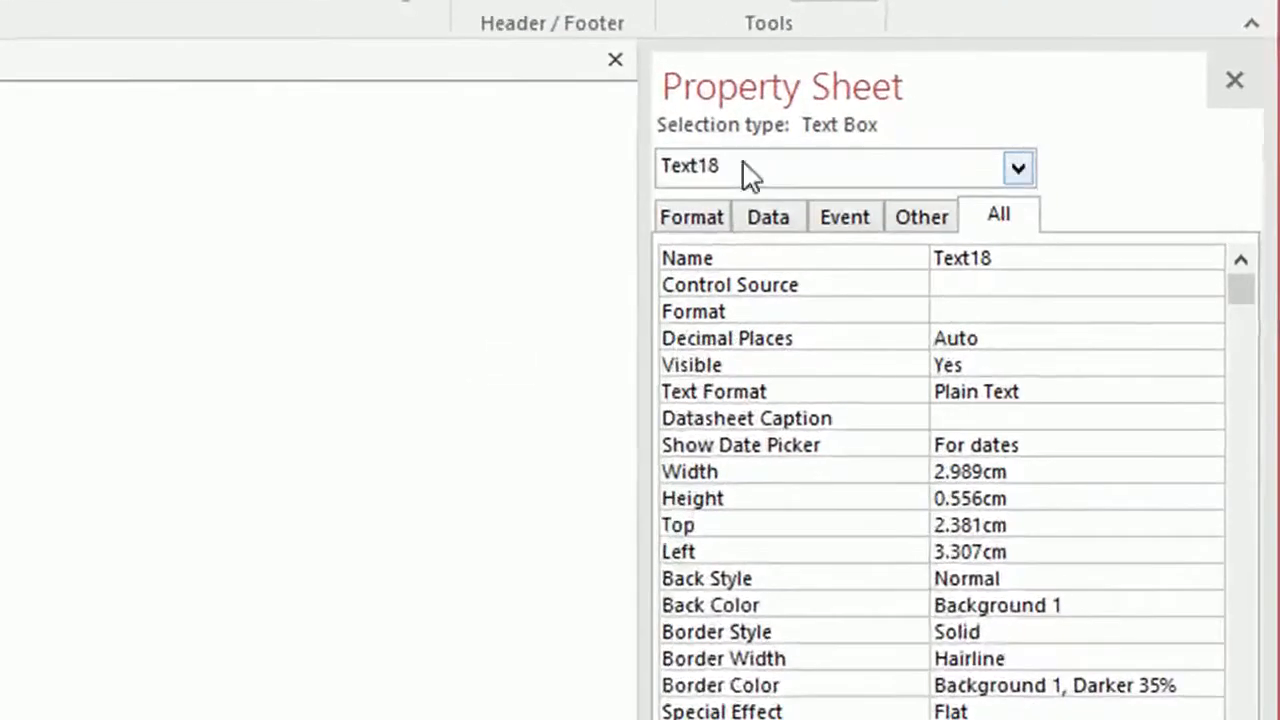
drag(1050, 259, 770, 270)
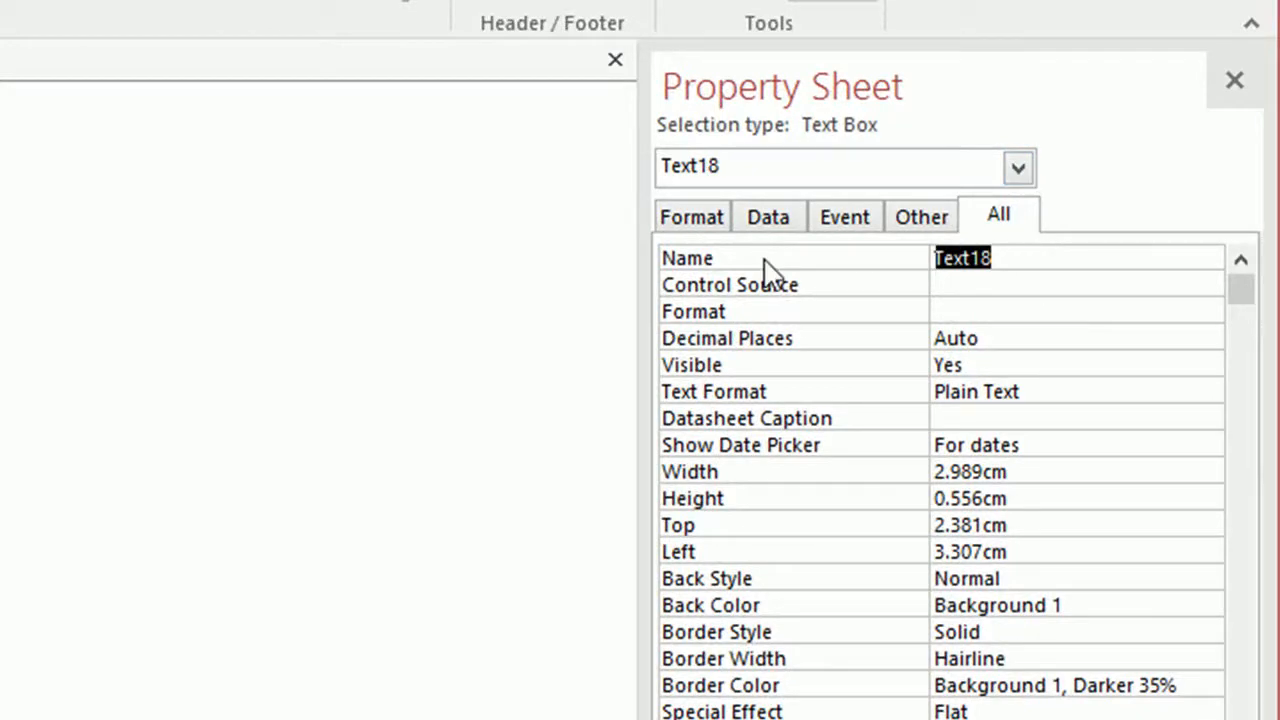
text(txtMinDoB)
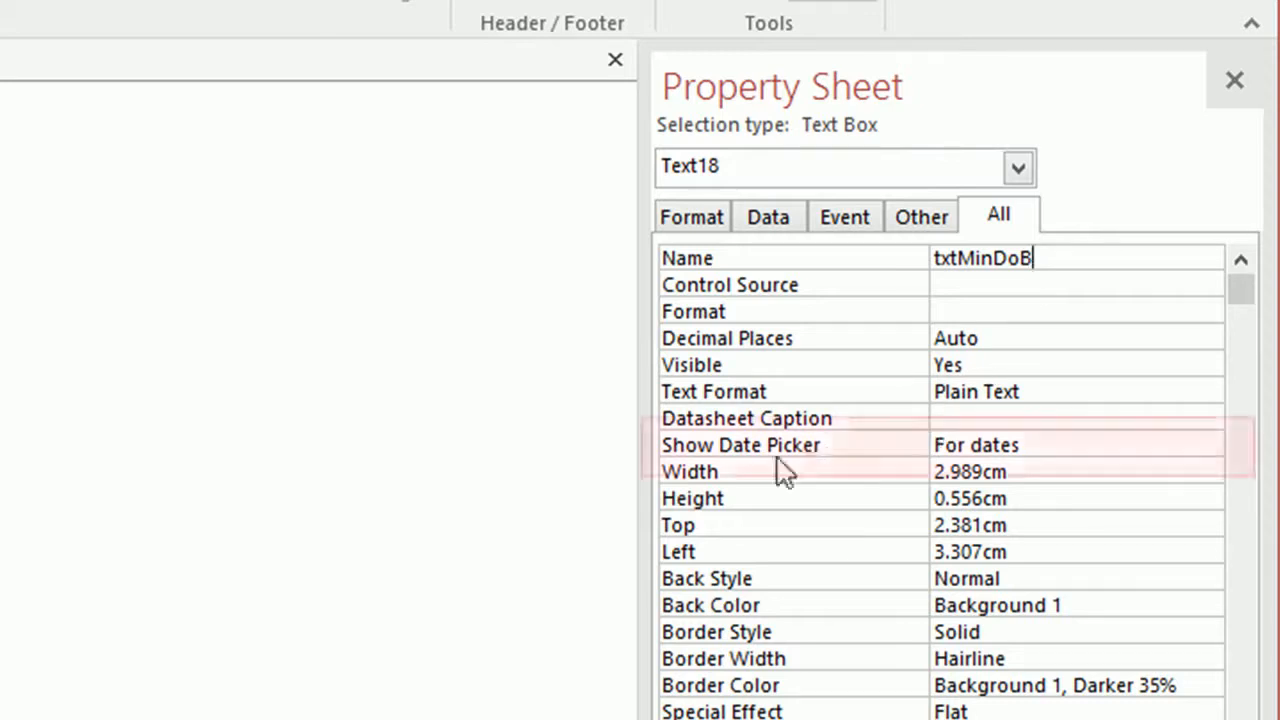
click(1086, 450)
click(1209, 449)
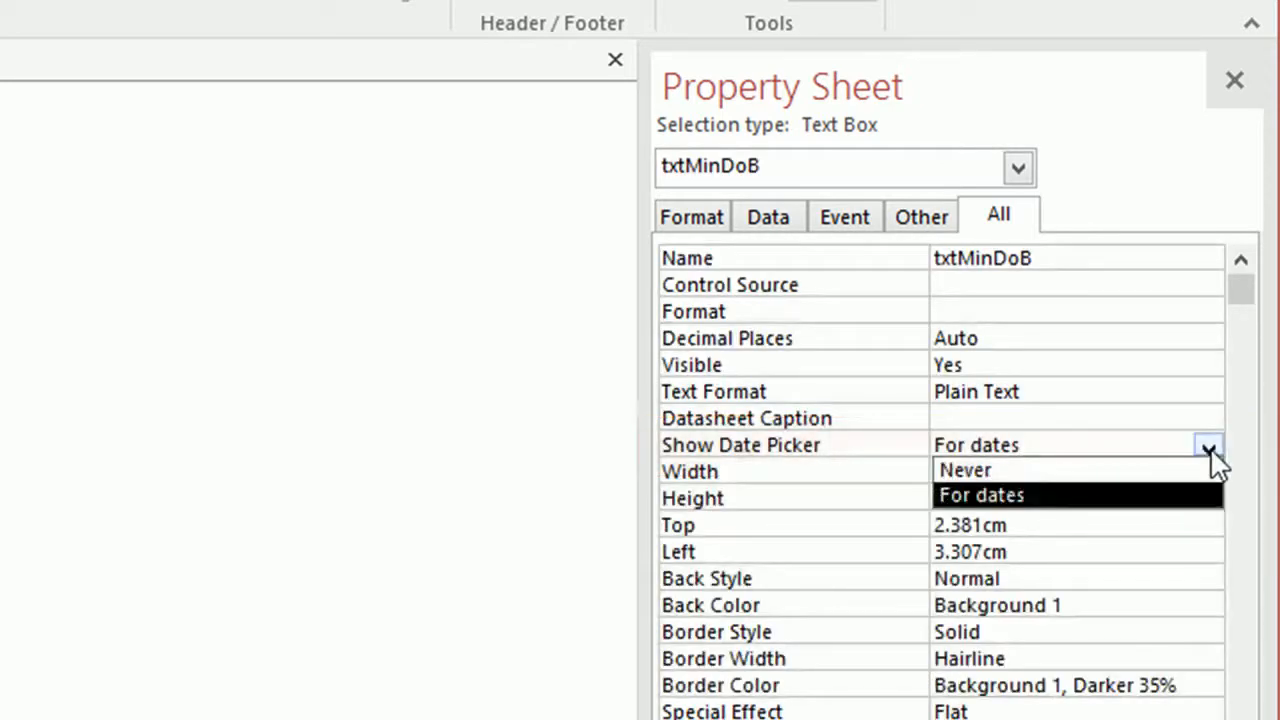
click(1040, 497)
click(1044, 440)
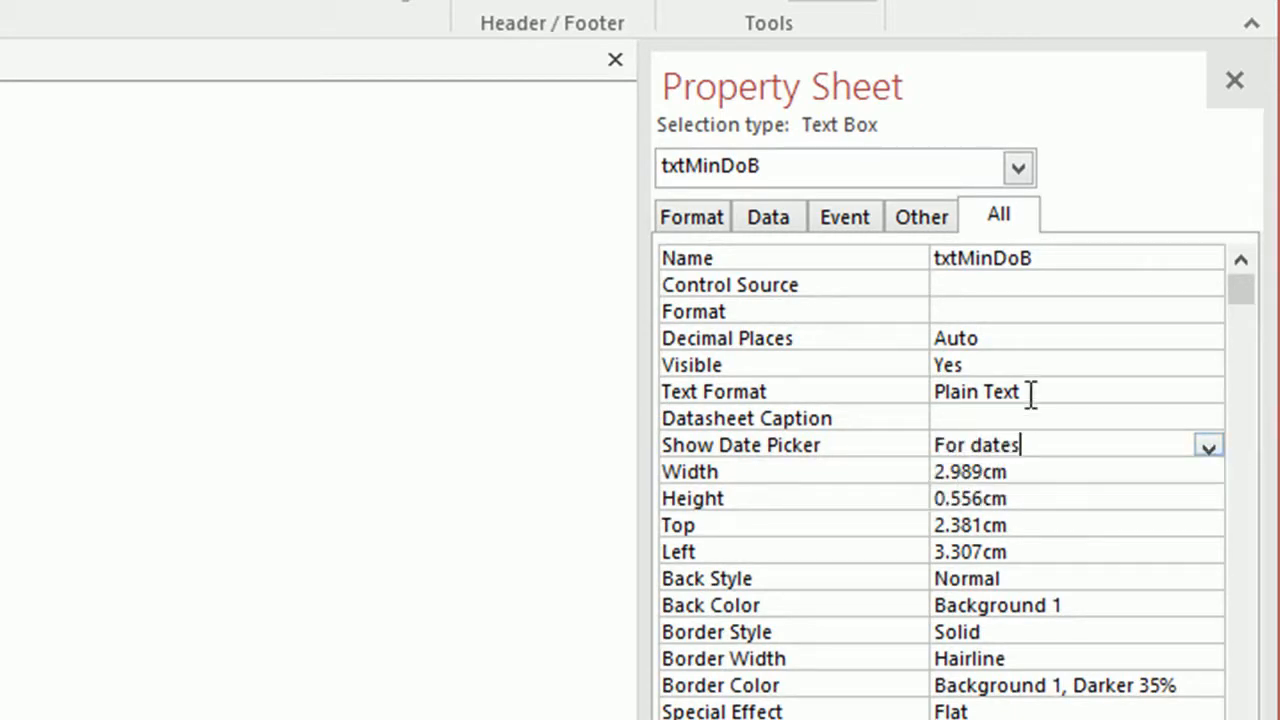
- Set the Format property of txtMinDoB to Short Date
click(995, 304)
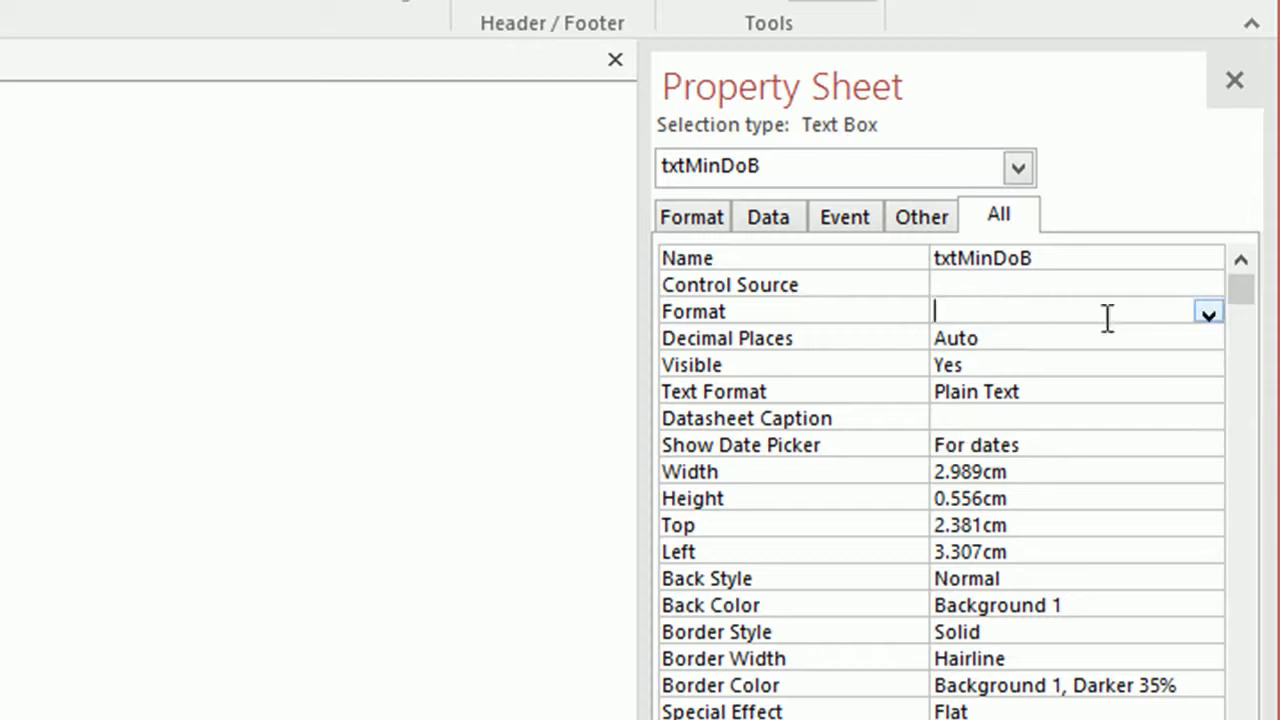
click(1209, 314)
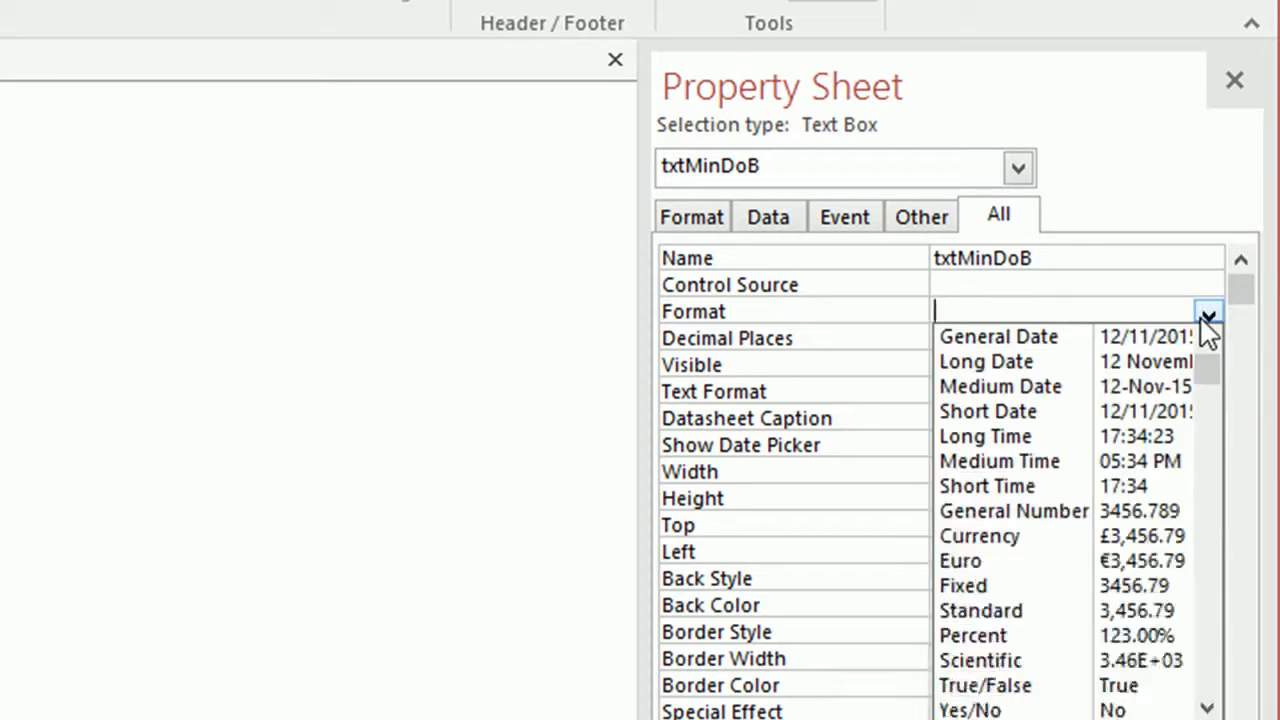
click(1106, 412)
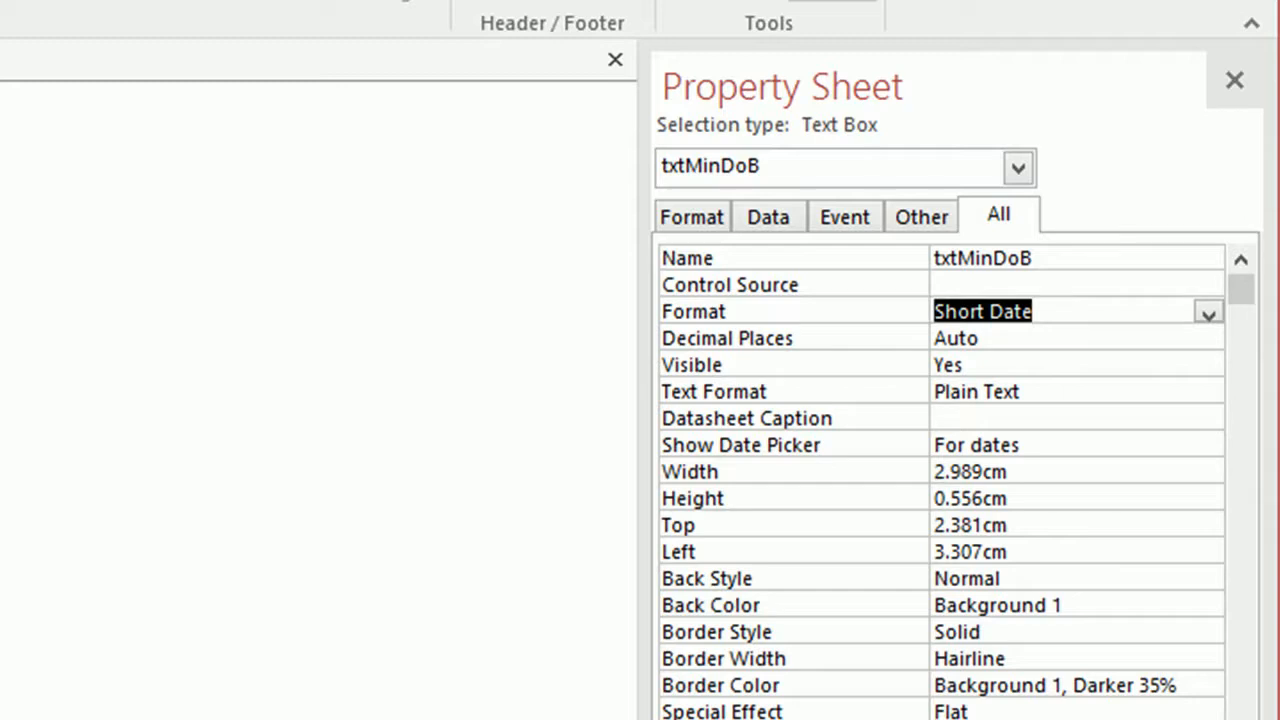
click(114, 300)
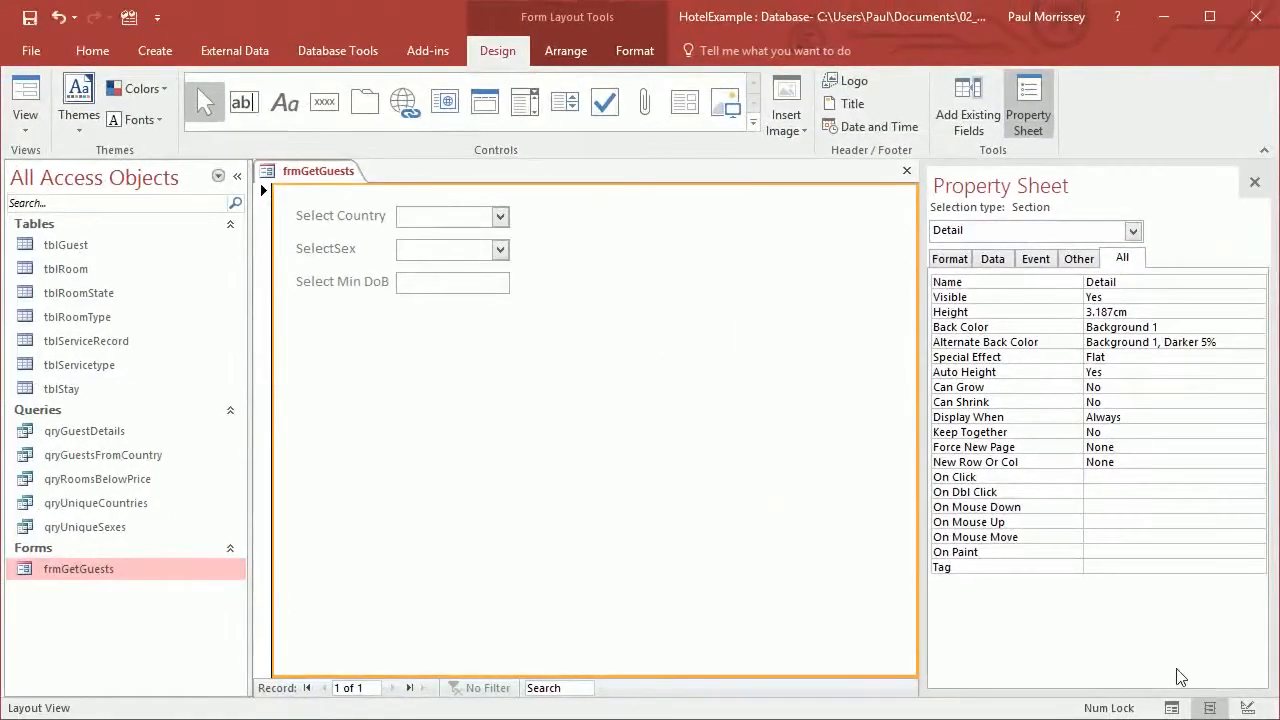
- Test the Min DoB date picker in Form View by choosing 24 August 2016, and return to Layout View
click(1172, 708)
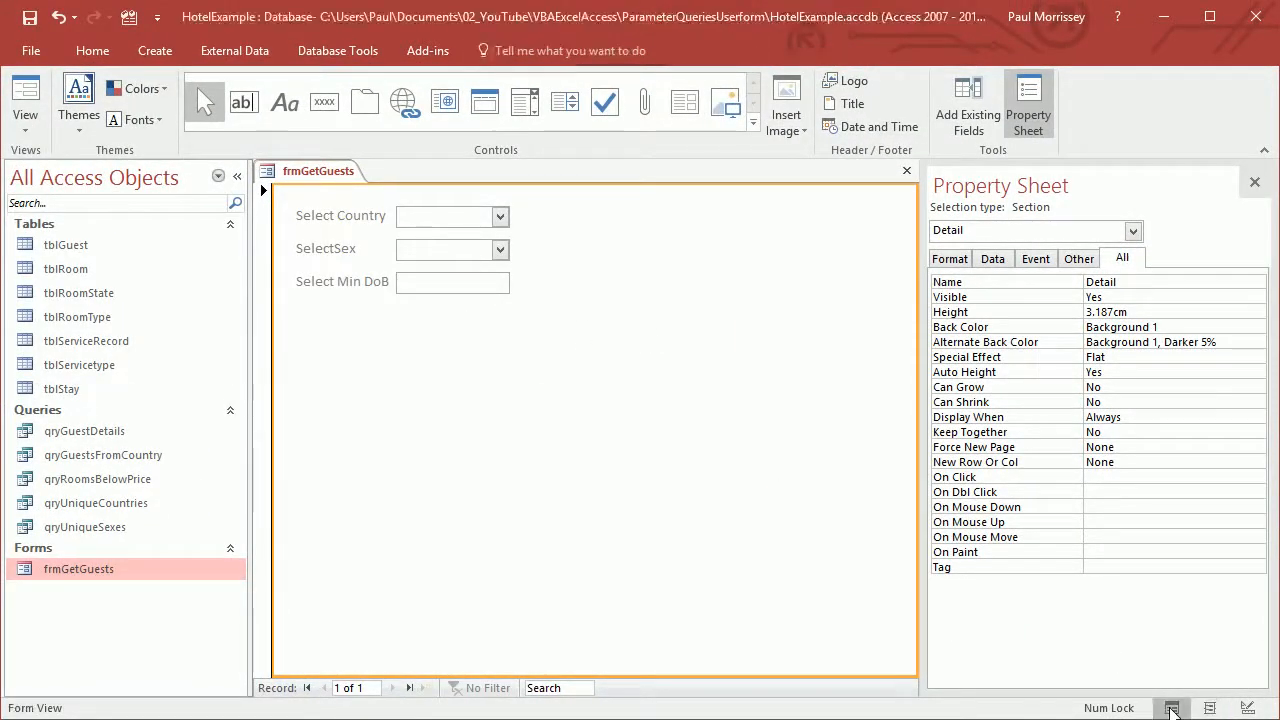
click(455, 282)
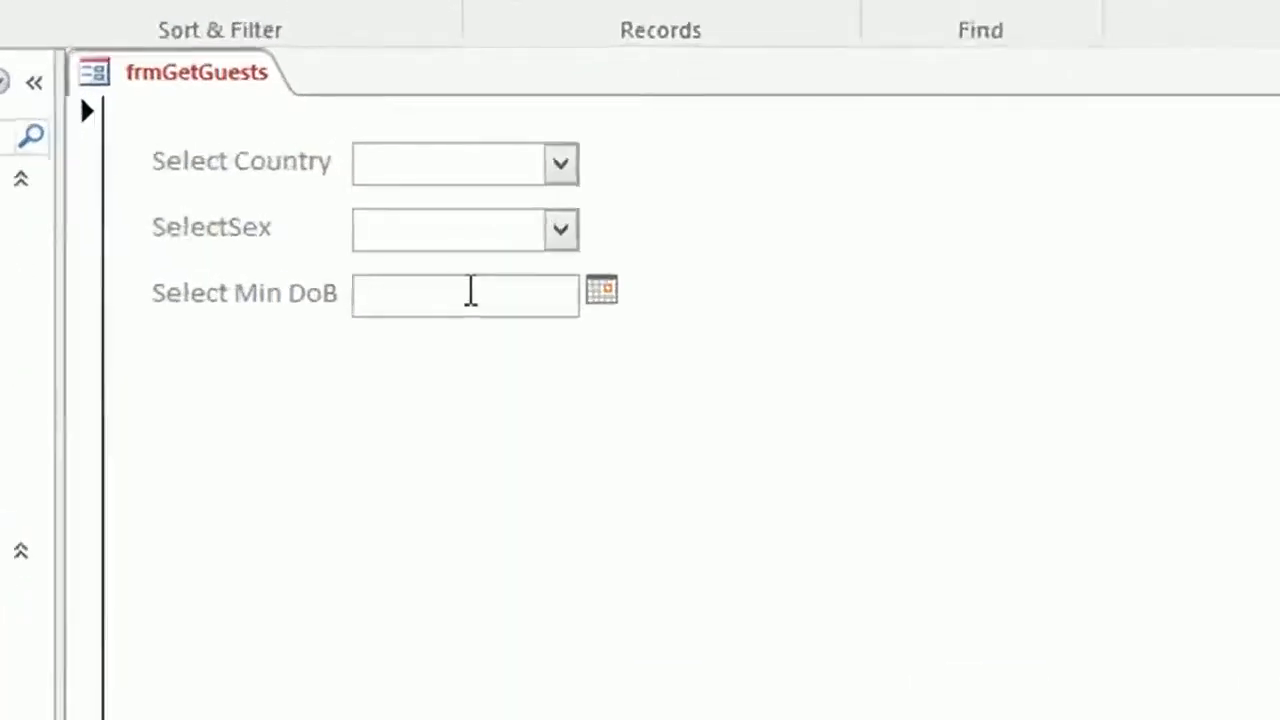
click(603, 292)
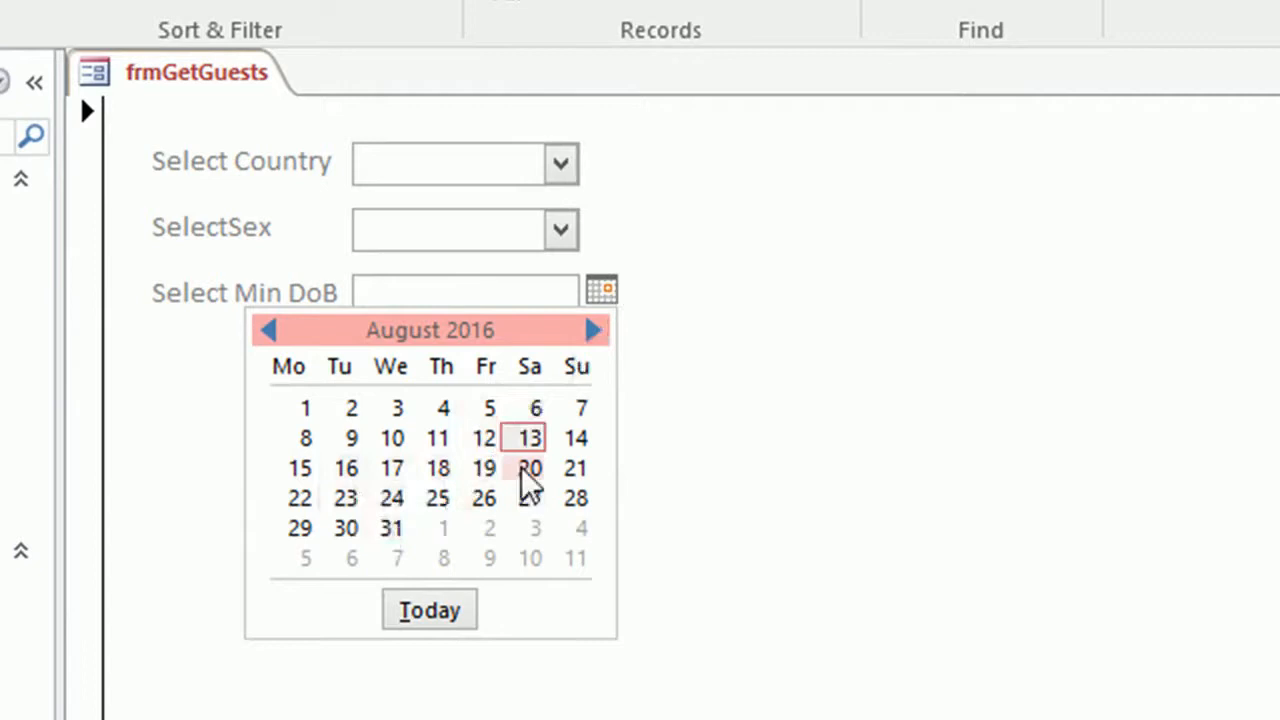
click(394, 499)
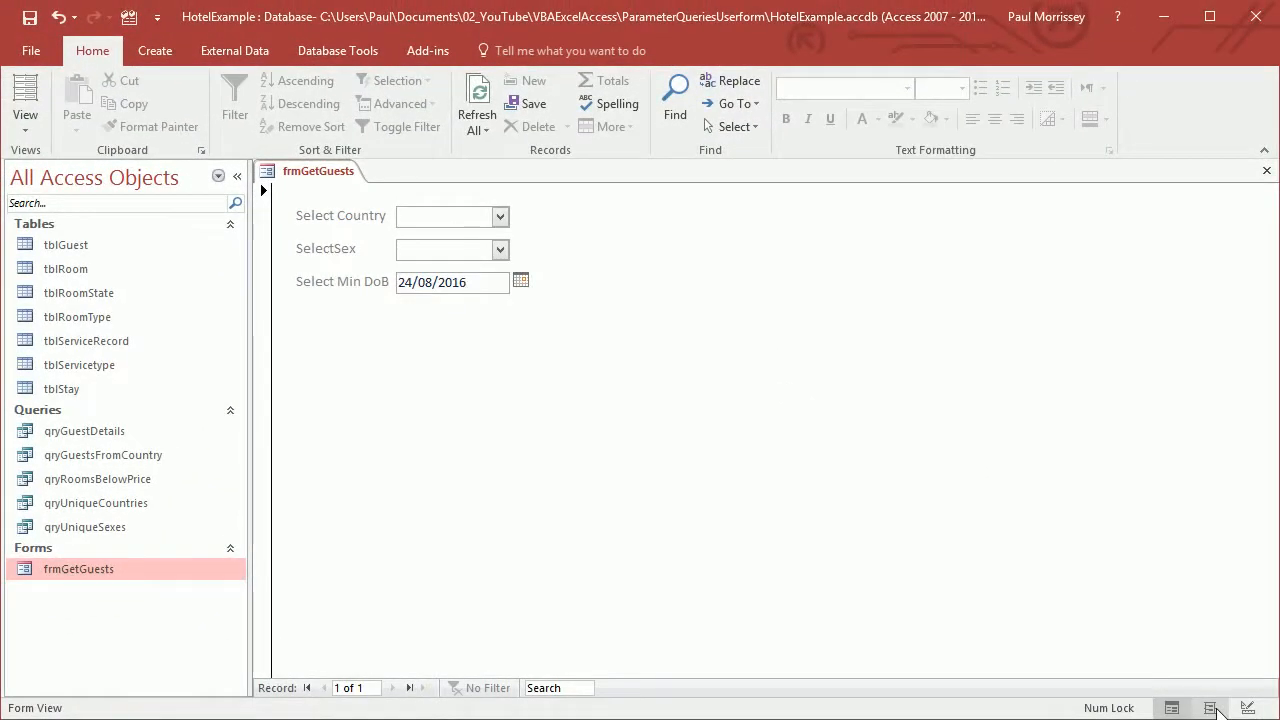
click(1214, 707)
- Add two command buttons side by side in a new row below Select Min DoB
click(645, 358)
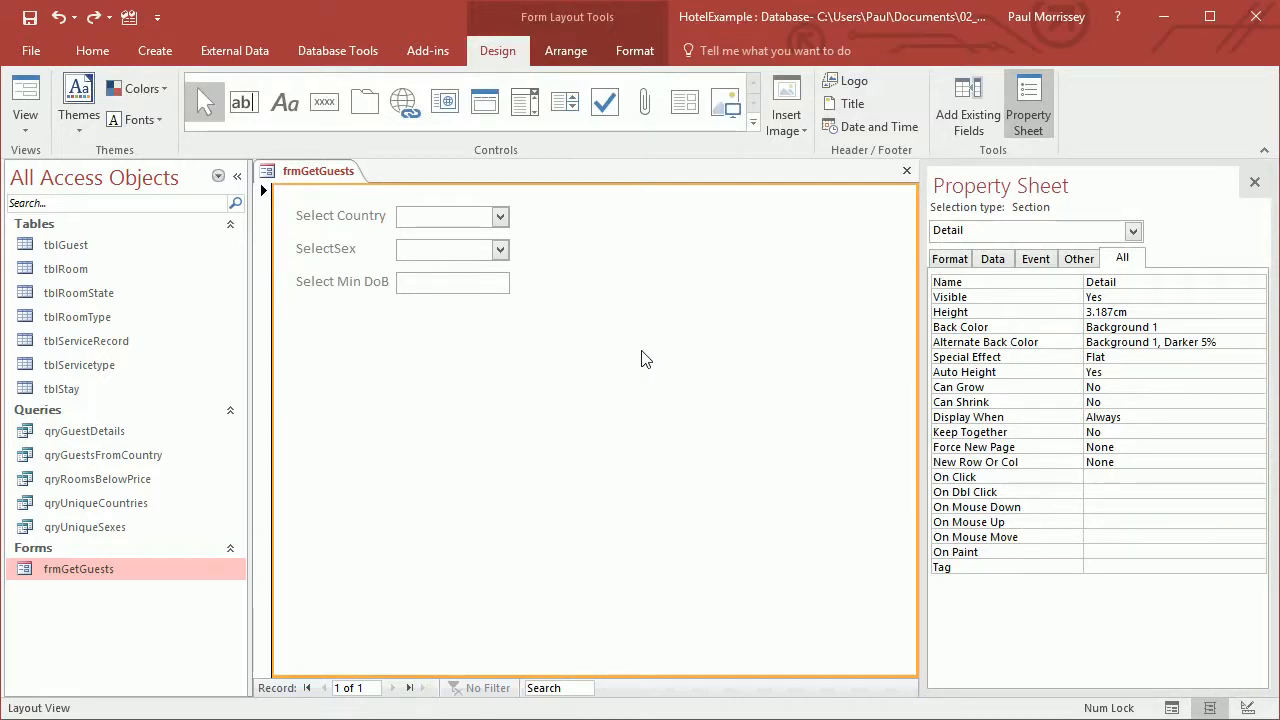
click(324, 104)
click(343, 322)
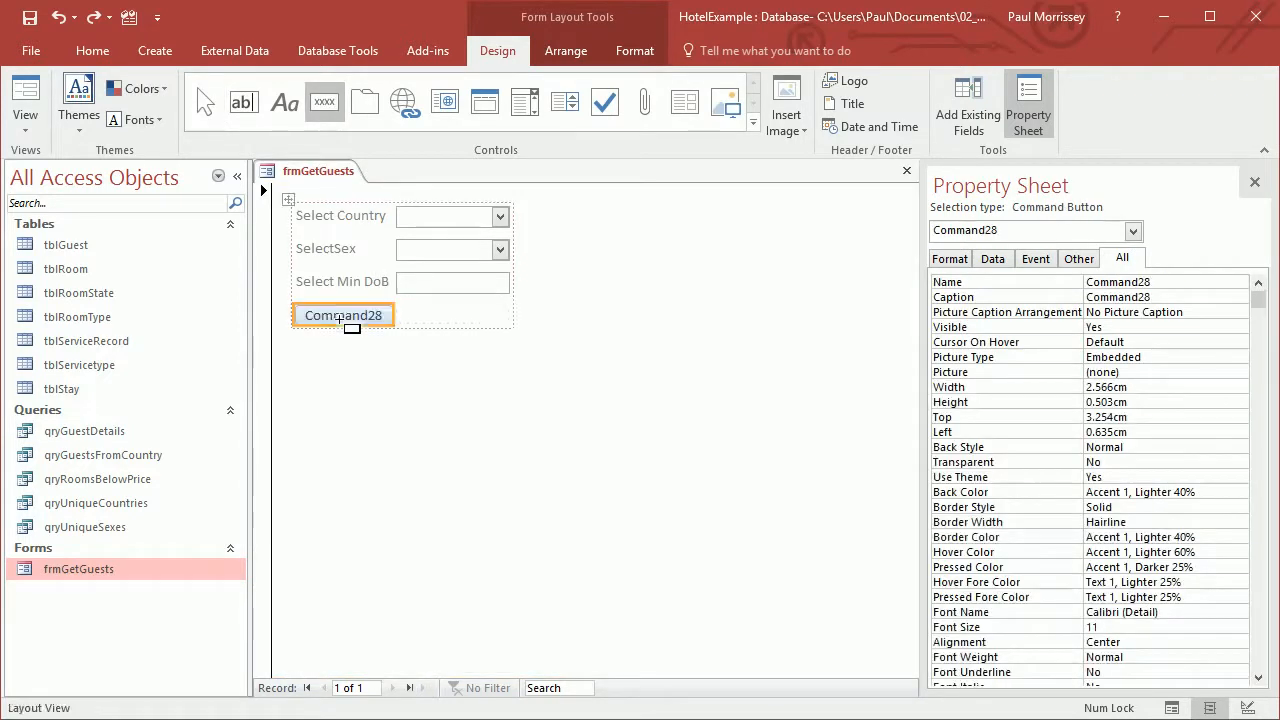
click(324, 104)
click(467, 312)
- Rename the command button under the labels as btnRunQuery and set its caption to Run Query
click(338, 316)
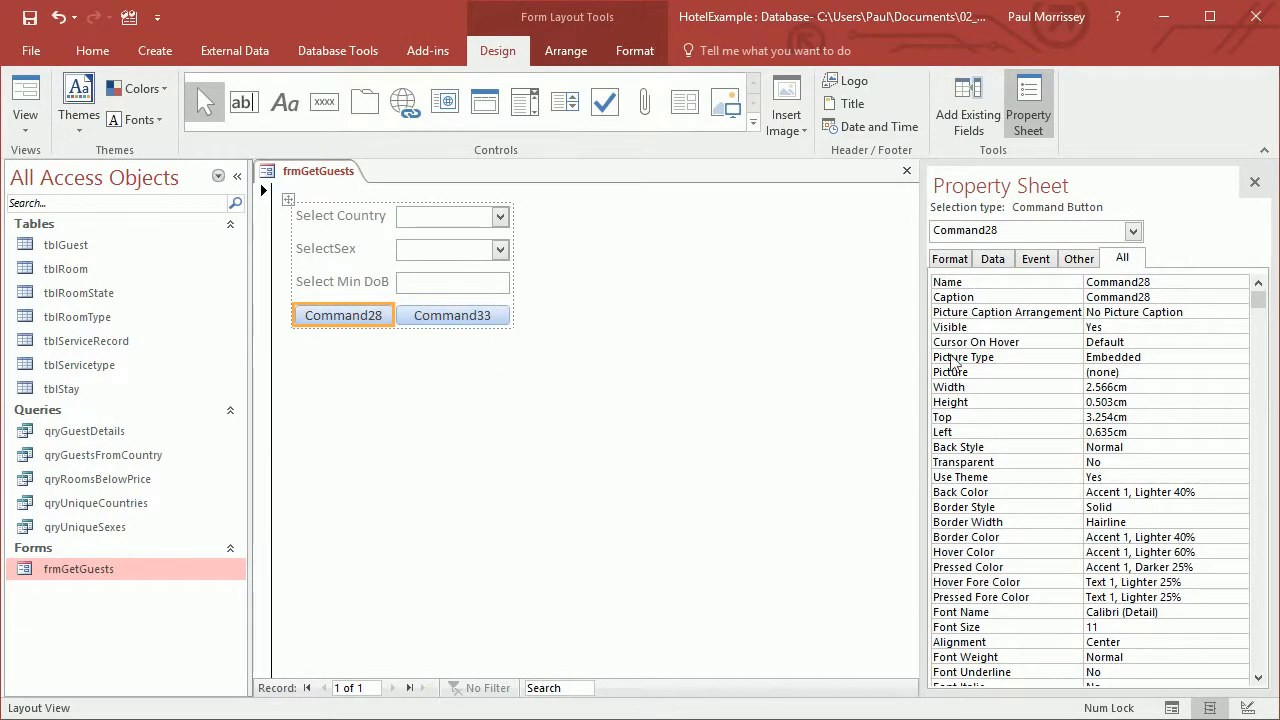
double_click(1160, 283)
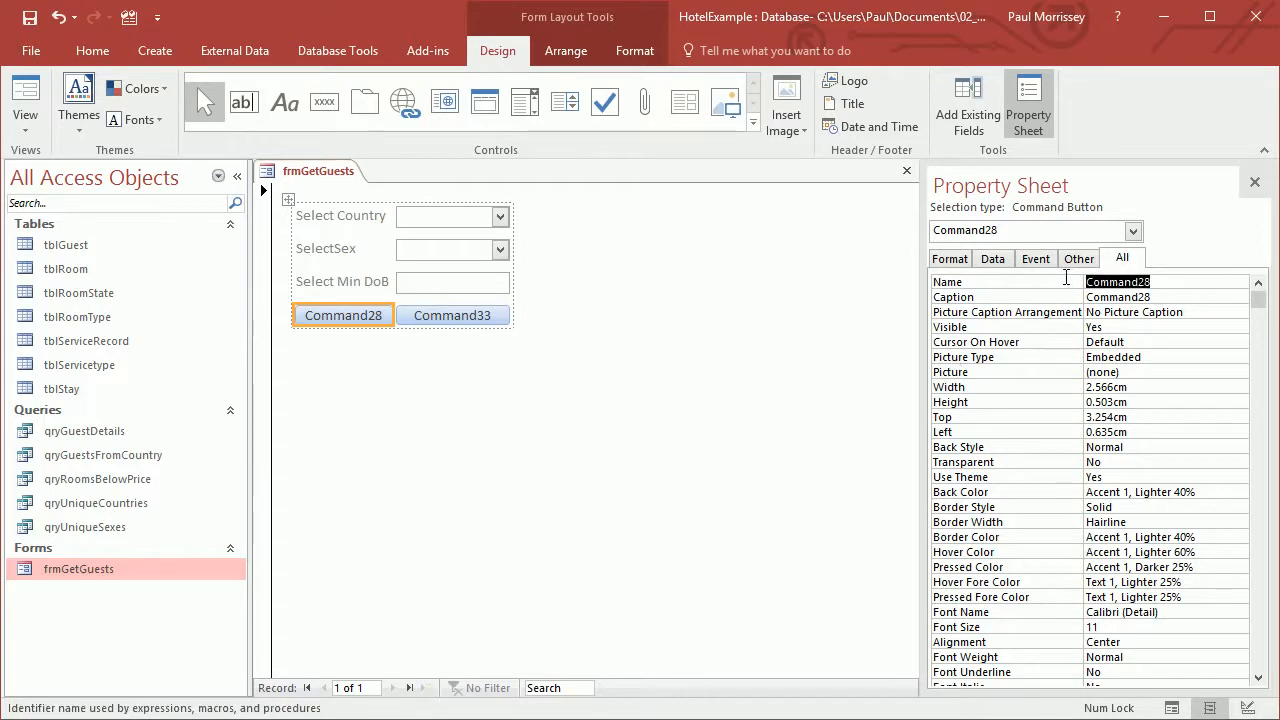
text(m)
text(tnR)
text(unQuery)
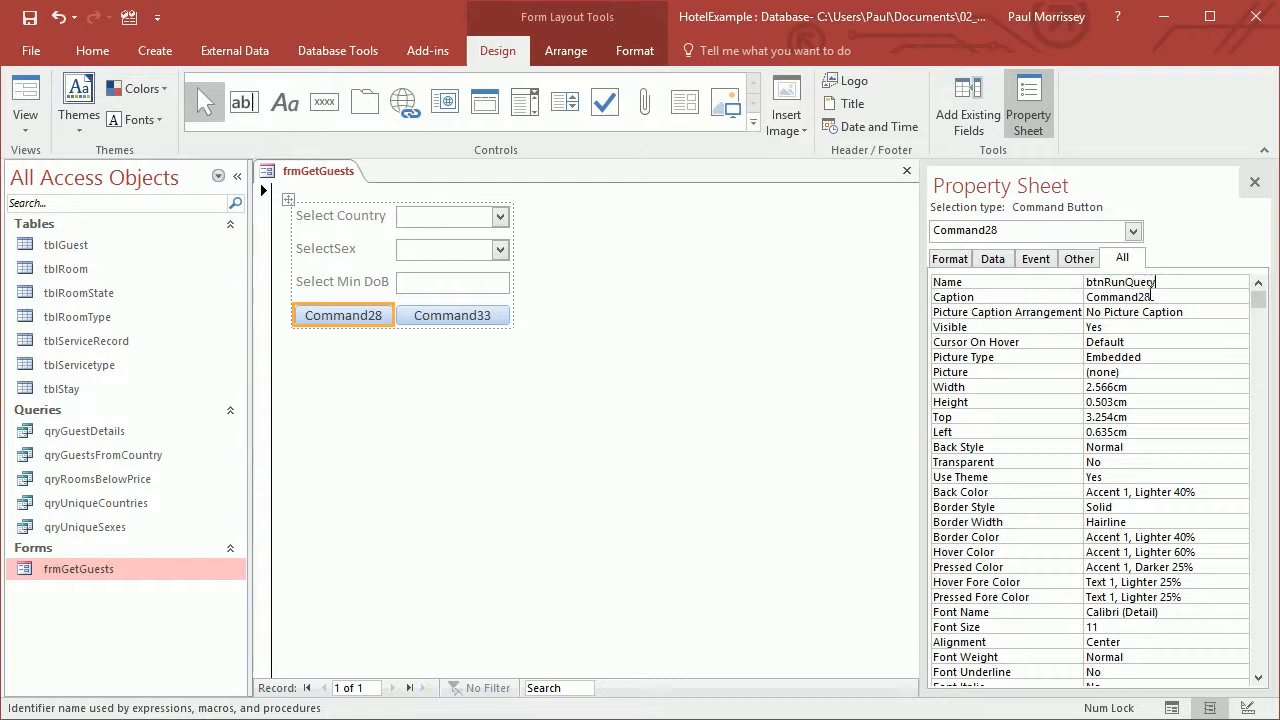
key(Return)
text(Run Query)
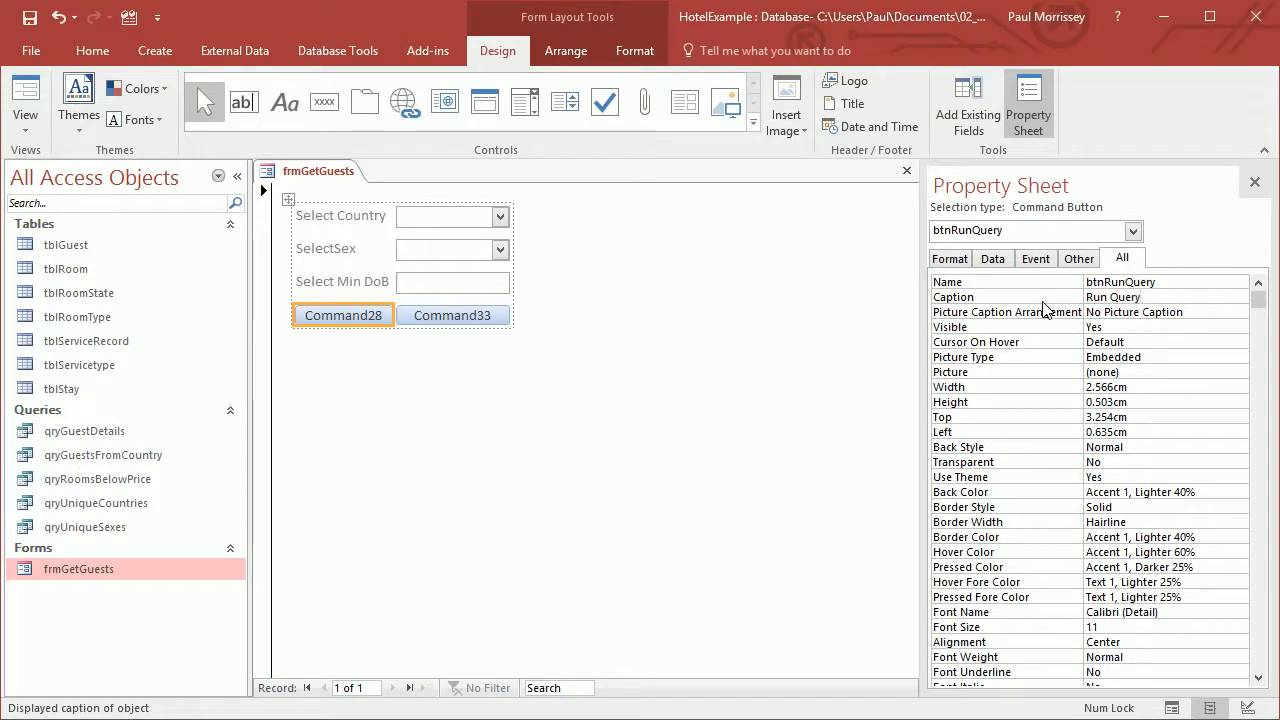
- Rename the command button beside btnRunQuery as btnExit and set its caption to Exit
click(486, 316)
drag(1177, 286, 1034, 286)
text(btnExit)
key(Return)
text(Exit)
click(852, 324)
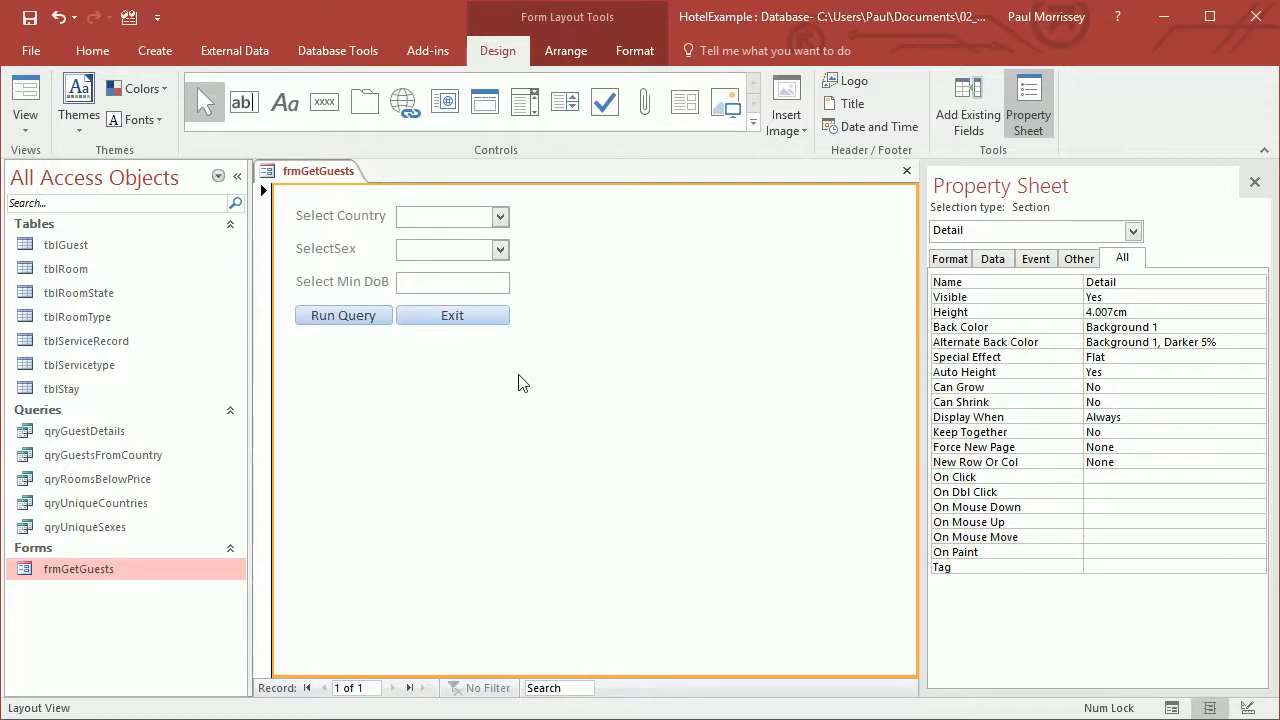
- Set the Pop Up property of the frmGetGuests form to Yes
click(290, 171)
click(1133, 231)
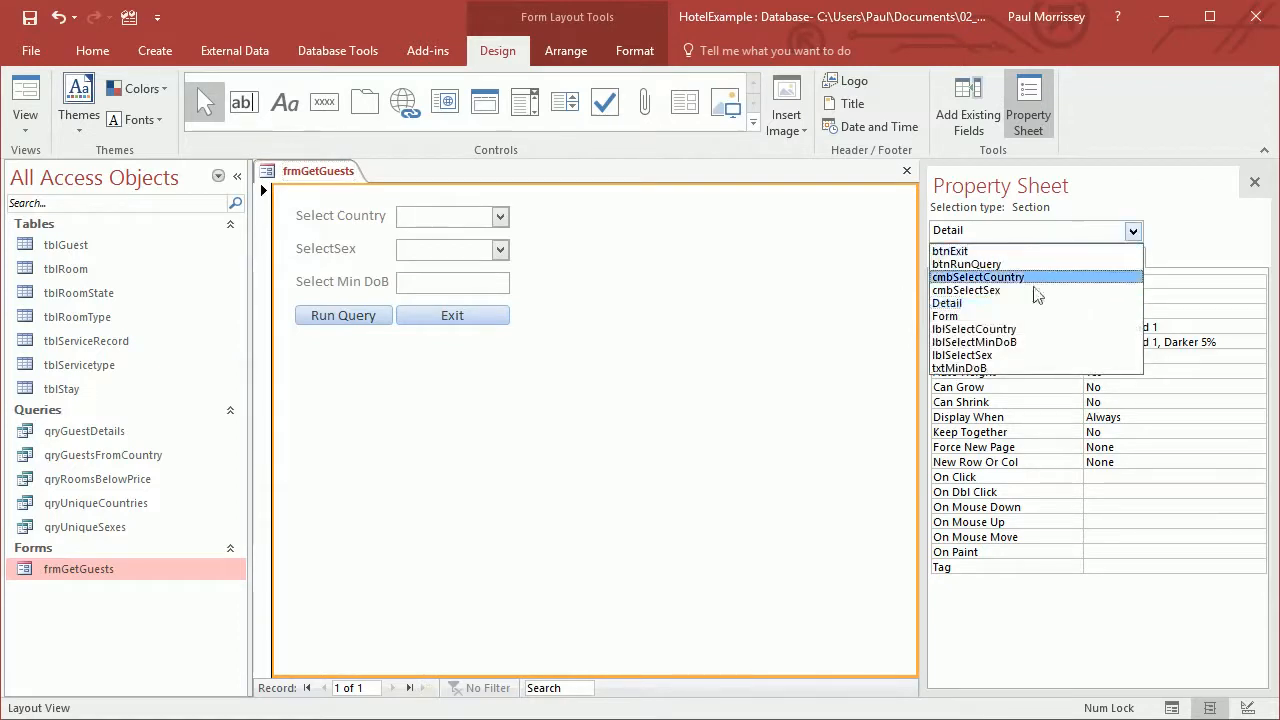
click(1004, 315)
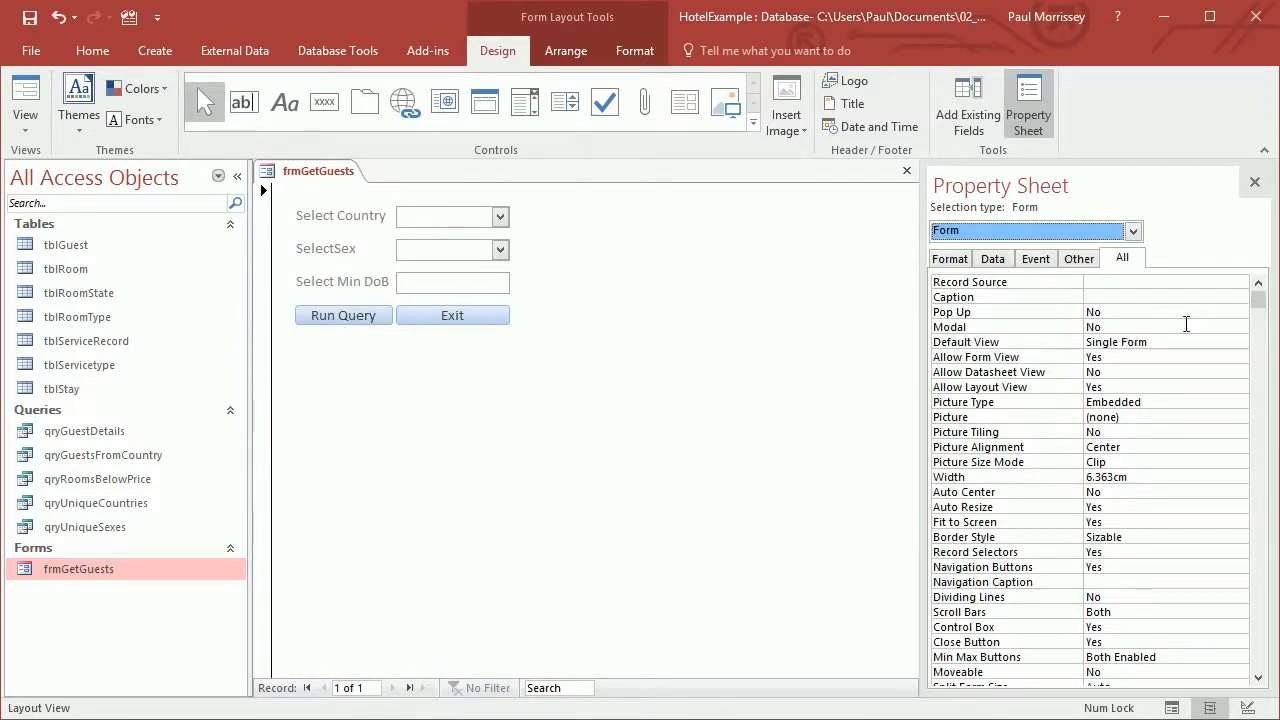
click(1174, 313)
click(1239, 313)
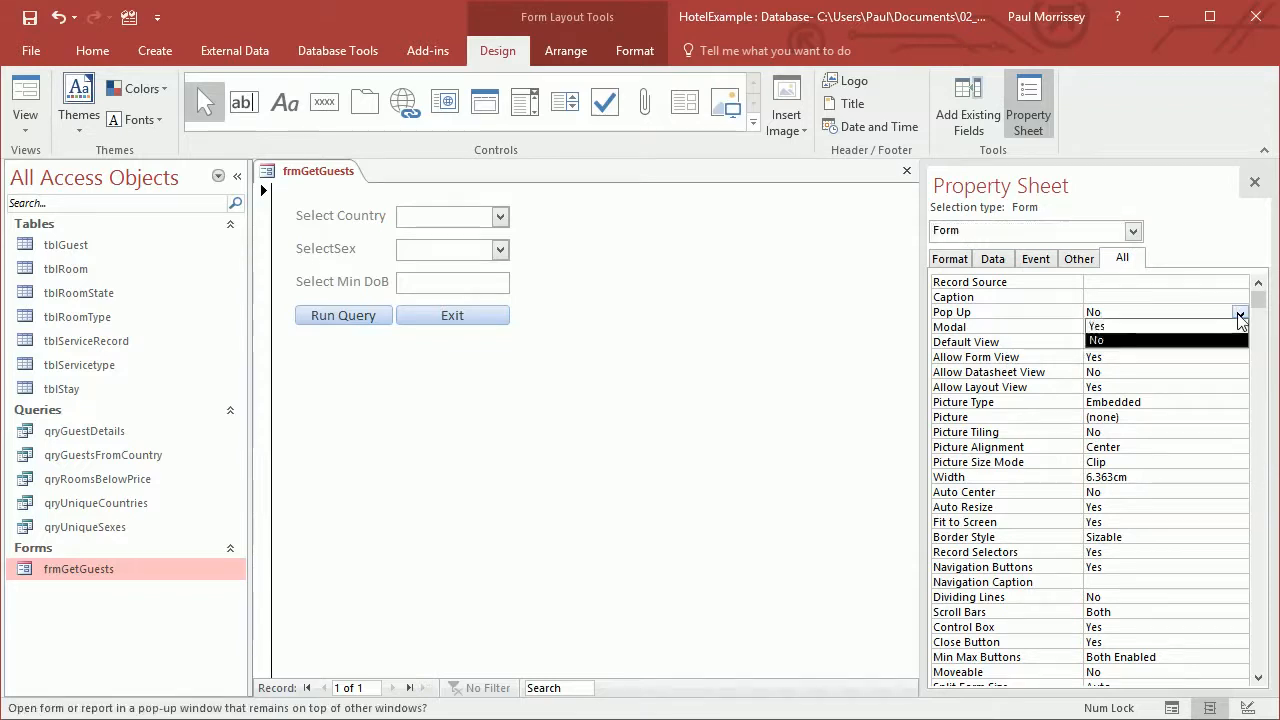
click(1232, 327)
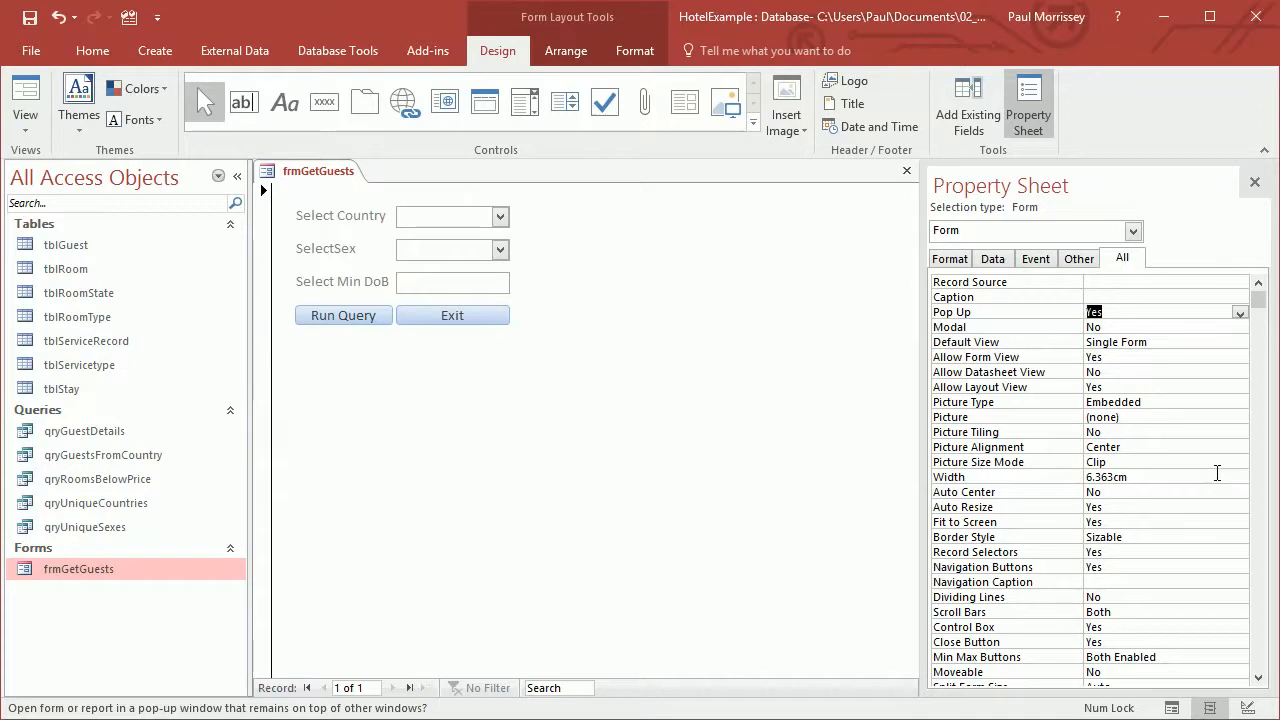
- Set the form's Navigation Buttons and Record Selectors properties to No
click(1202, 567)
click(1240, 568)
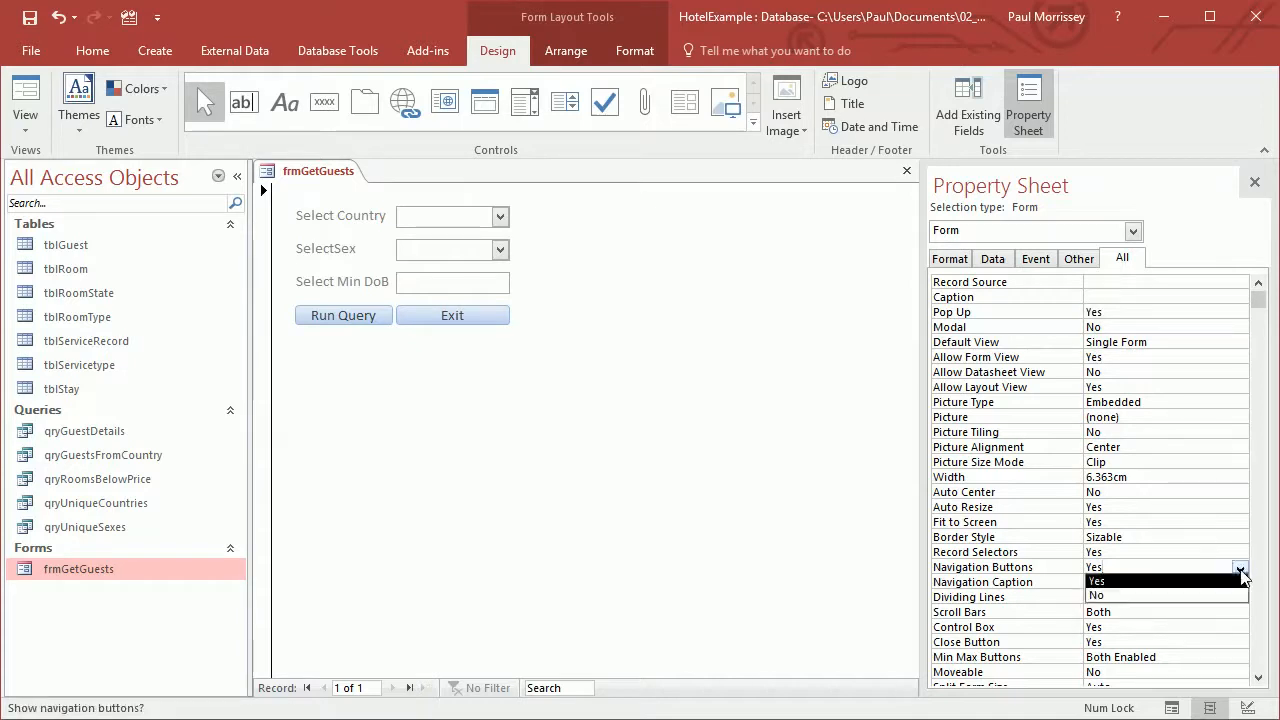
click(1210, 596)
click(1209, 552)
click(1240, 553)
click(1214, 584)
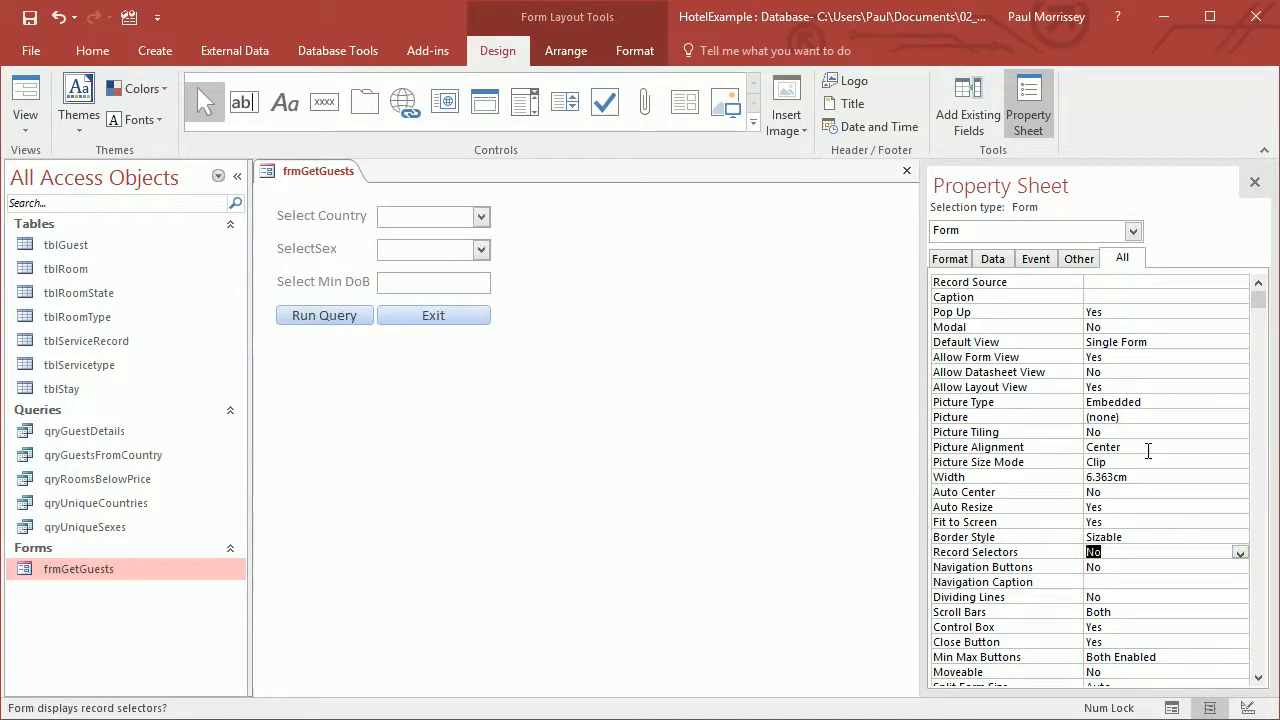
click(1148, 448)
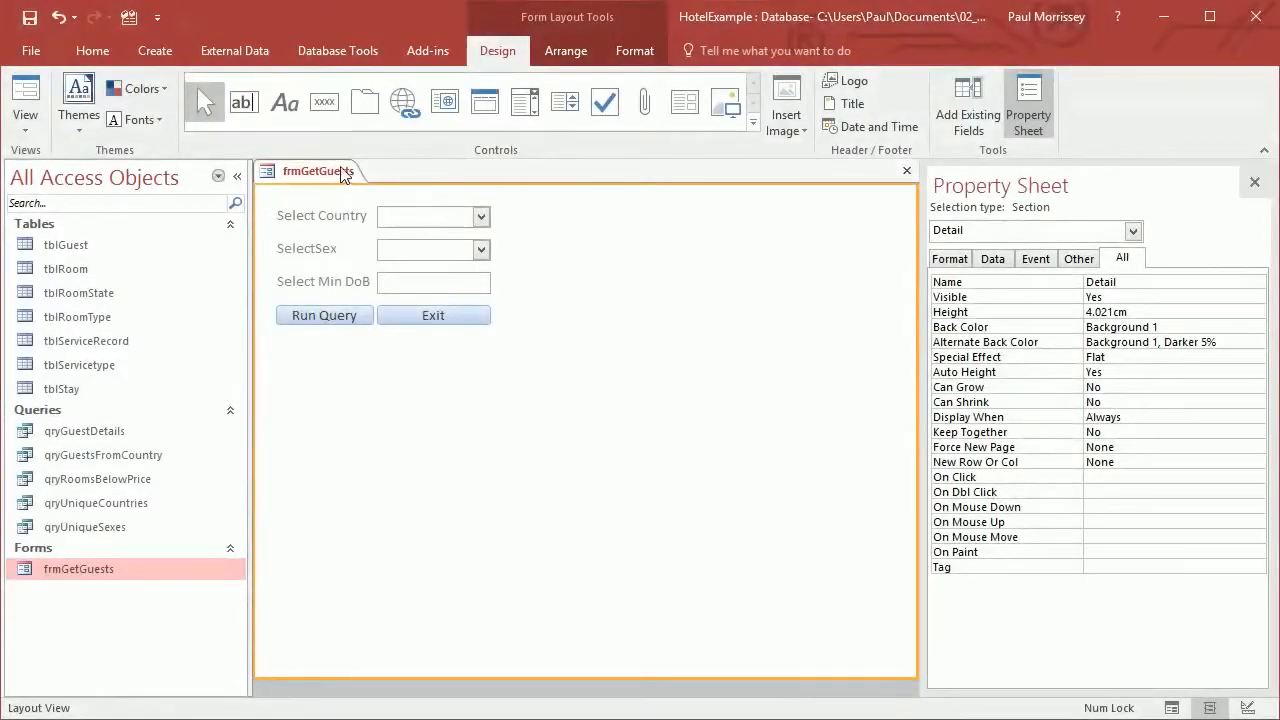
click(344, 174)
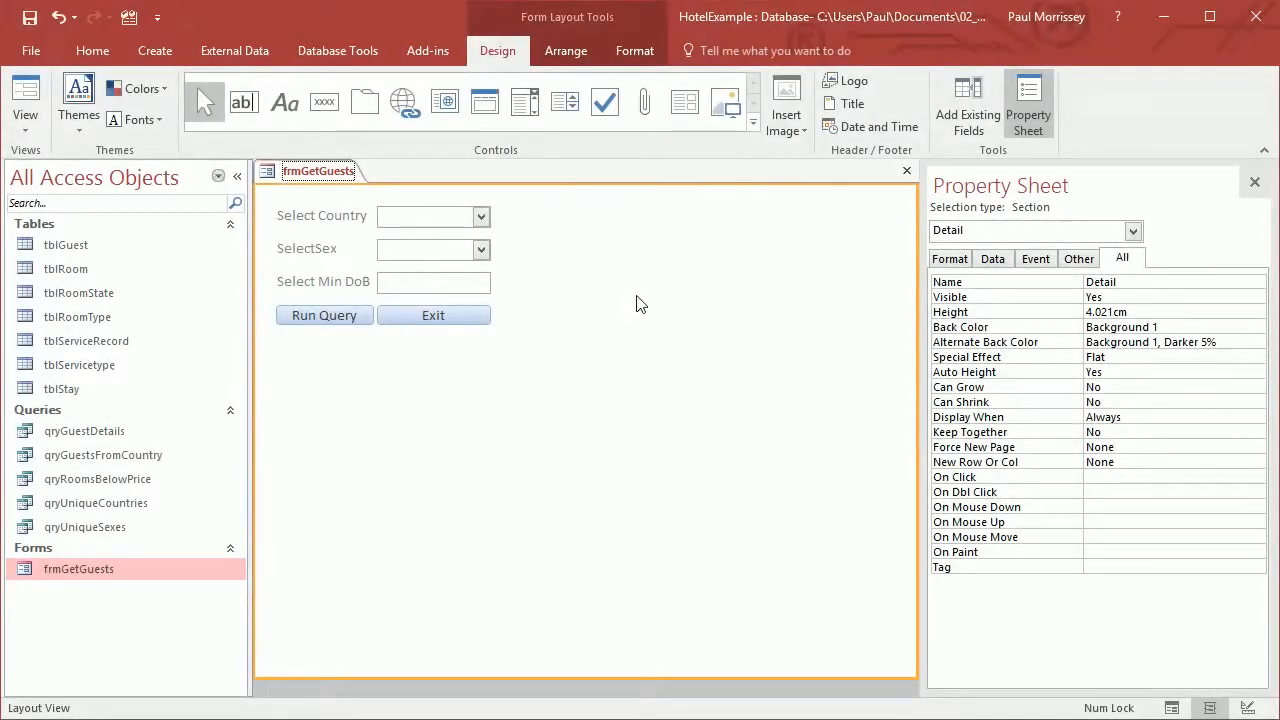
- Set the Picture Caption Arrangement of the Run Query button to General
click(320, 315)
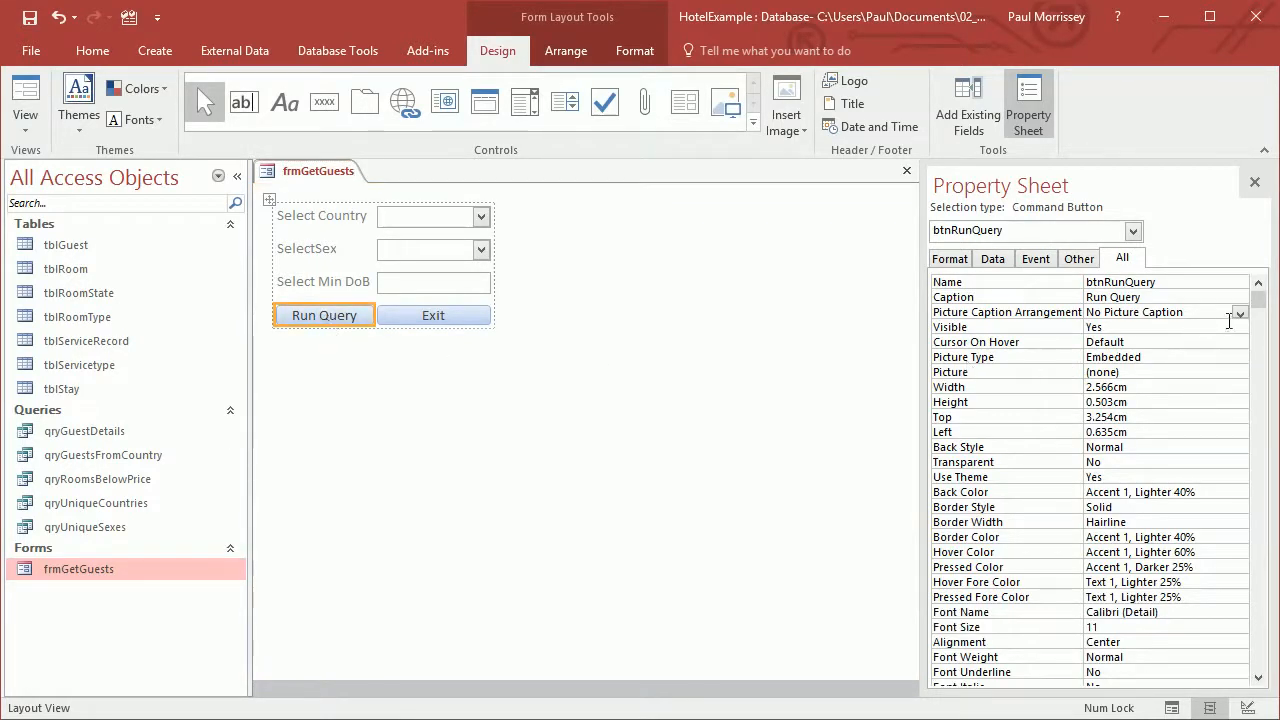
click(1240, 313)
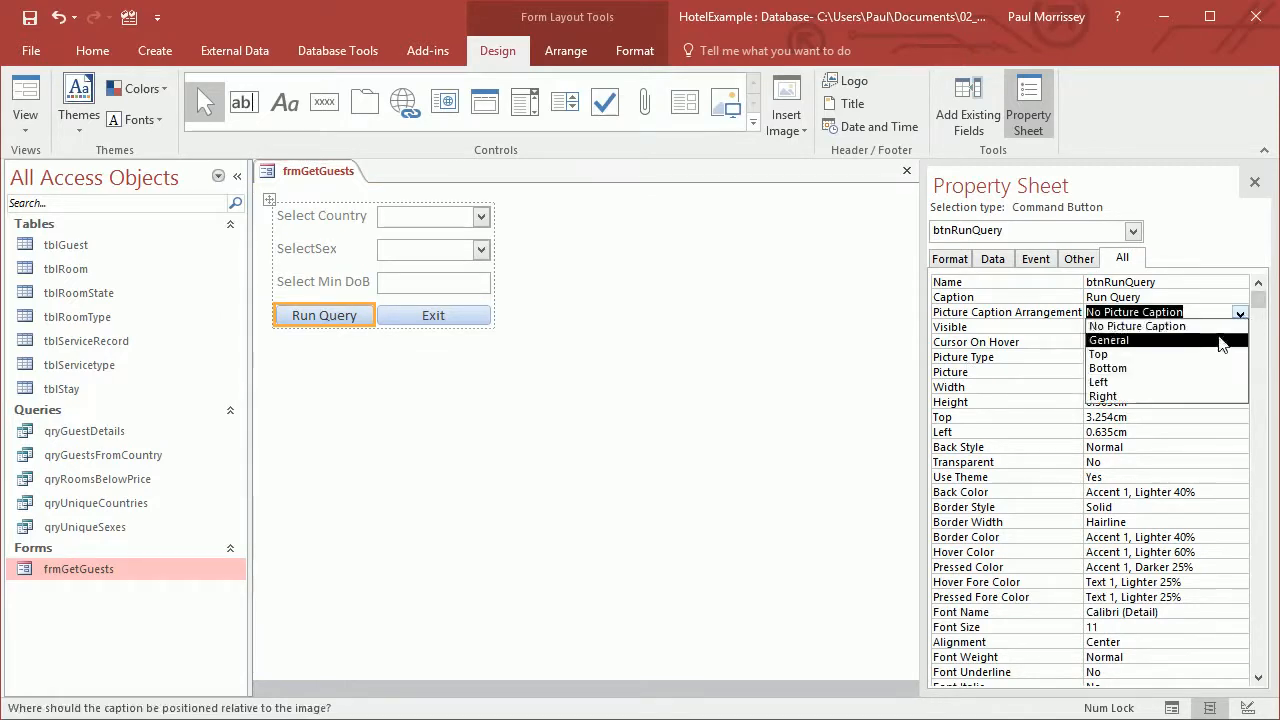
click(1220, 341)
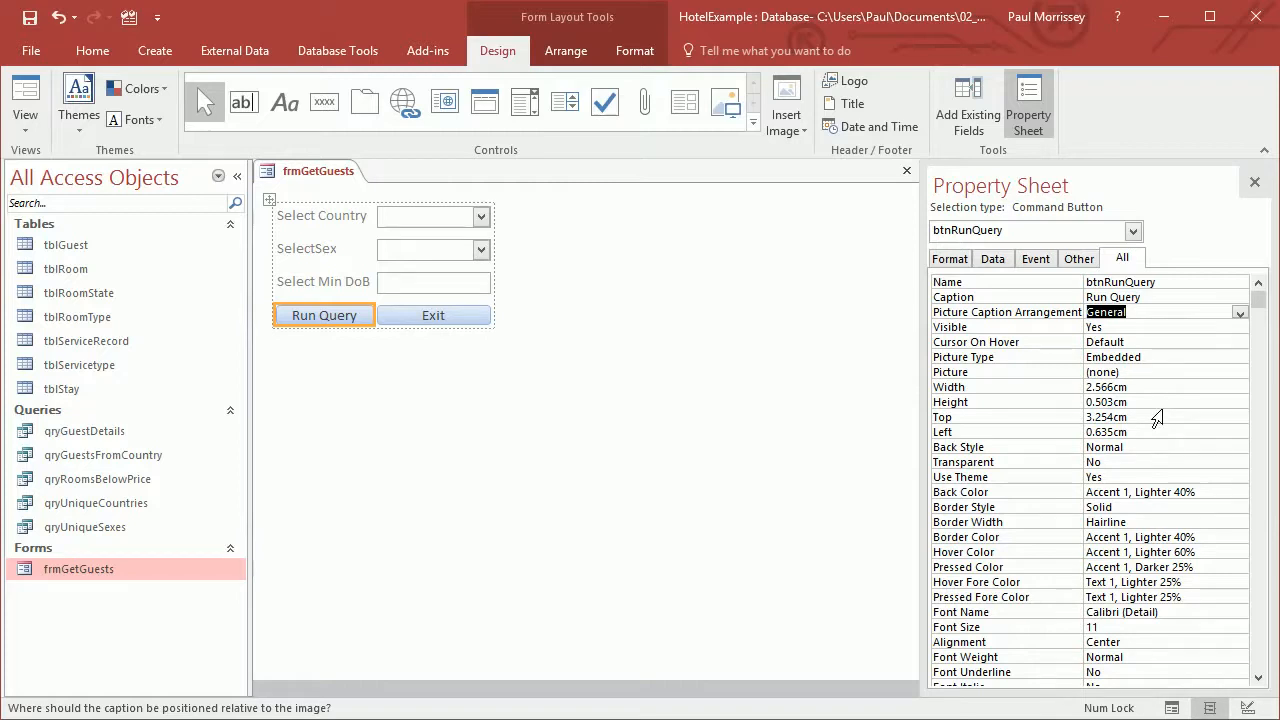
- Give the Run Query button the MS Access Query picture and add leading space before its caption text
click(1160, 372)
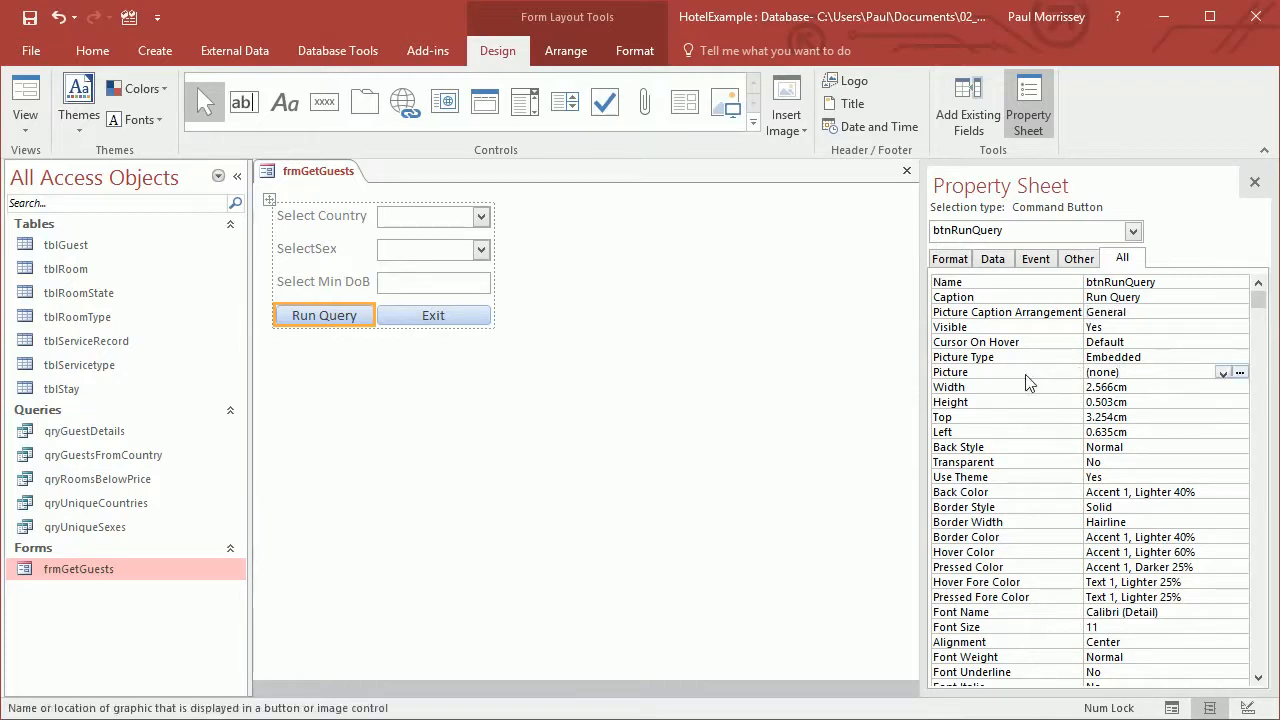
click(1240, 373)
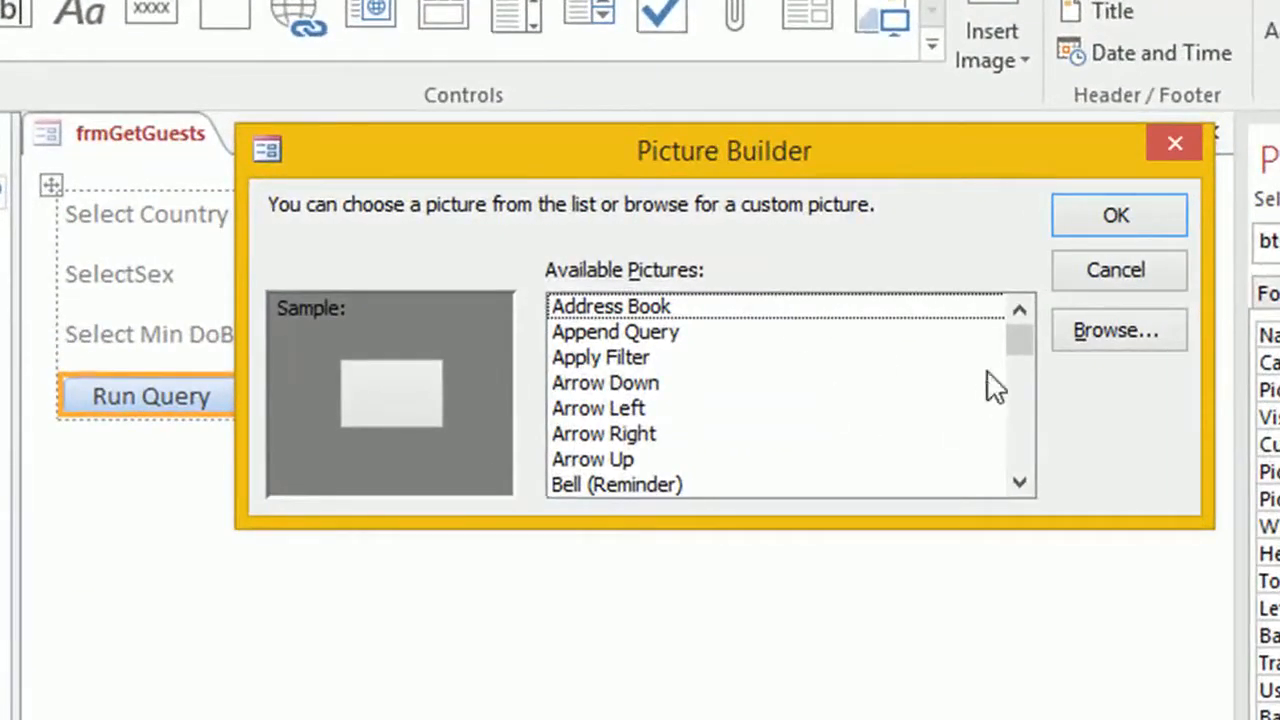
drag(1027, 370, 1027, 376)
scroll(1027, 388, down, 14)
scroll(928, 477, down, 6)
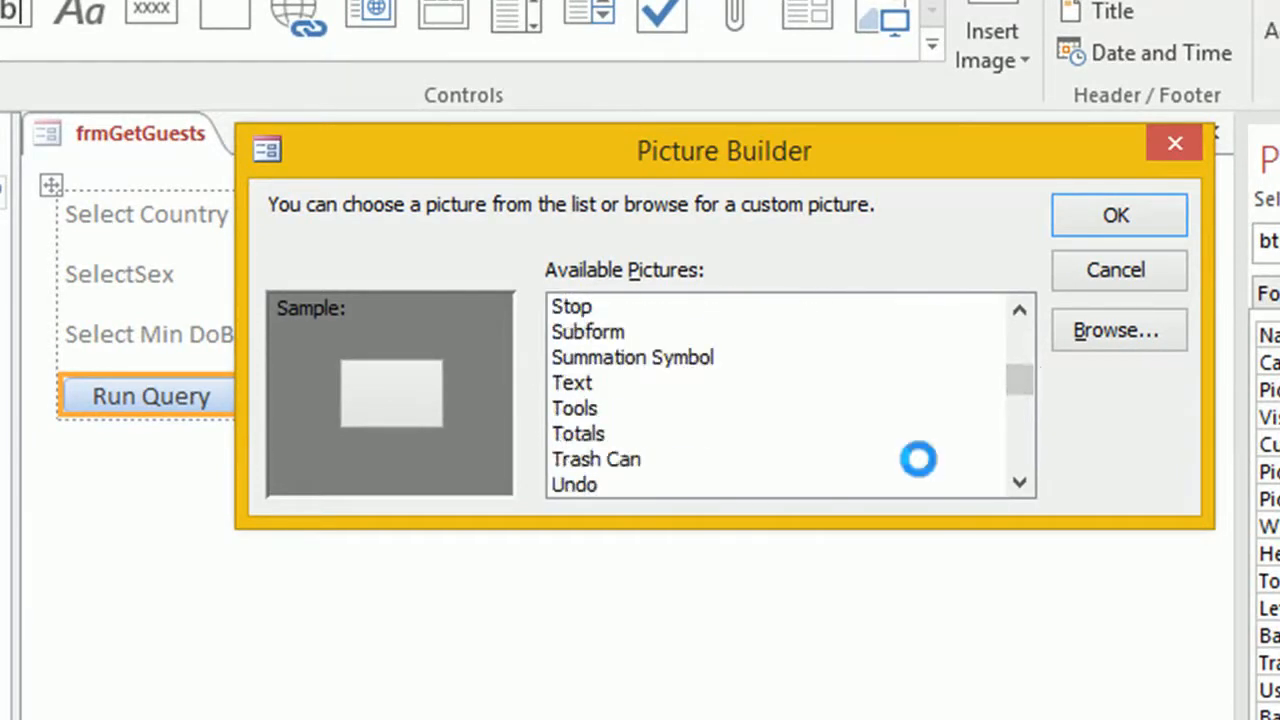
scroll(928, 477, up, 10)
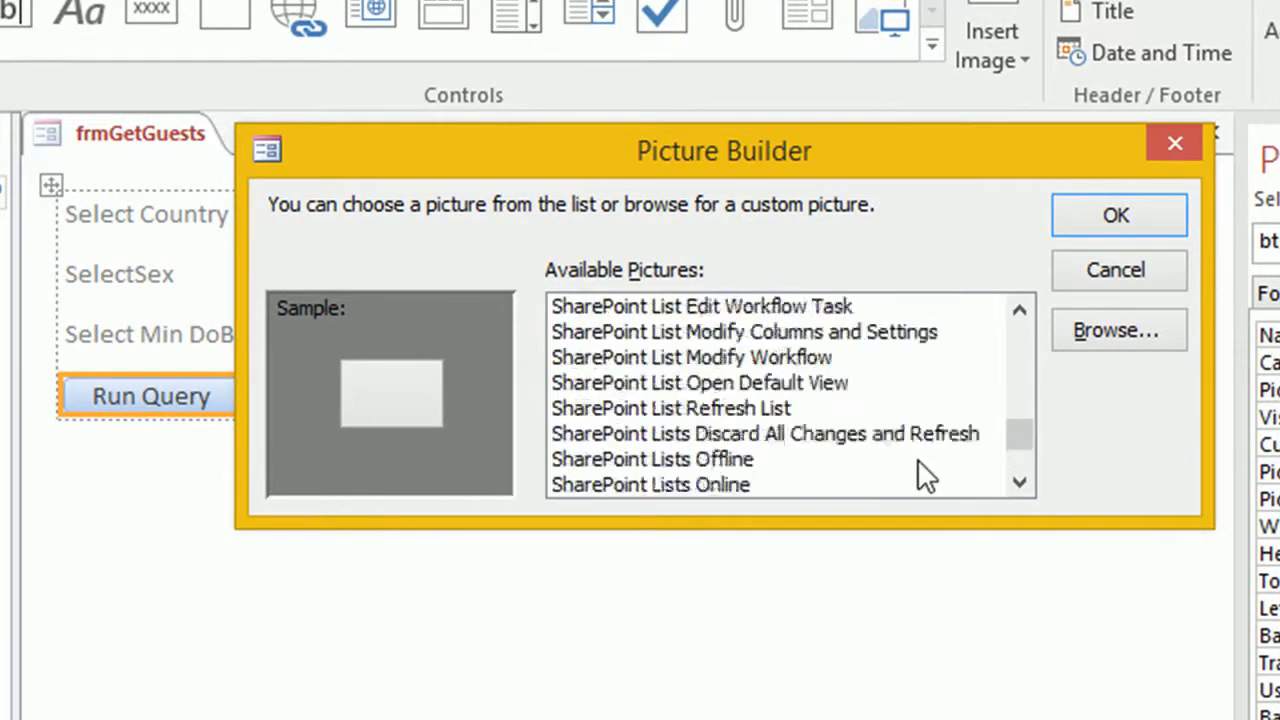
scroll(917, 462, up, 8)
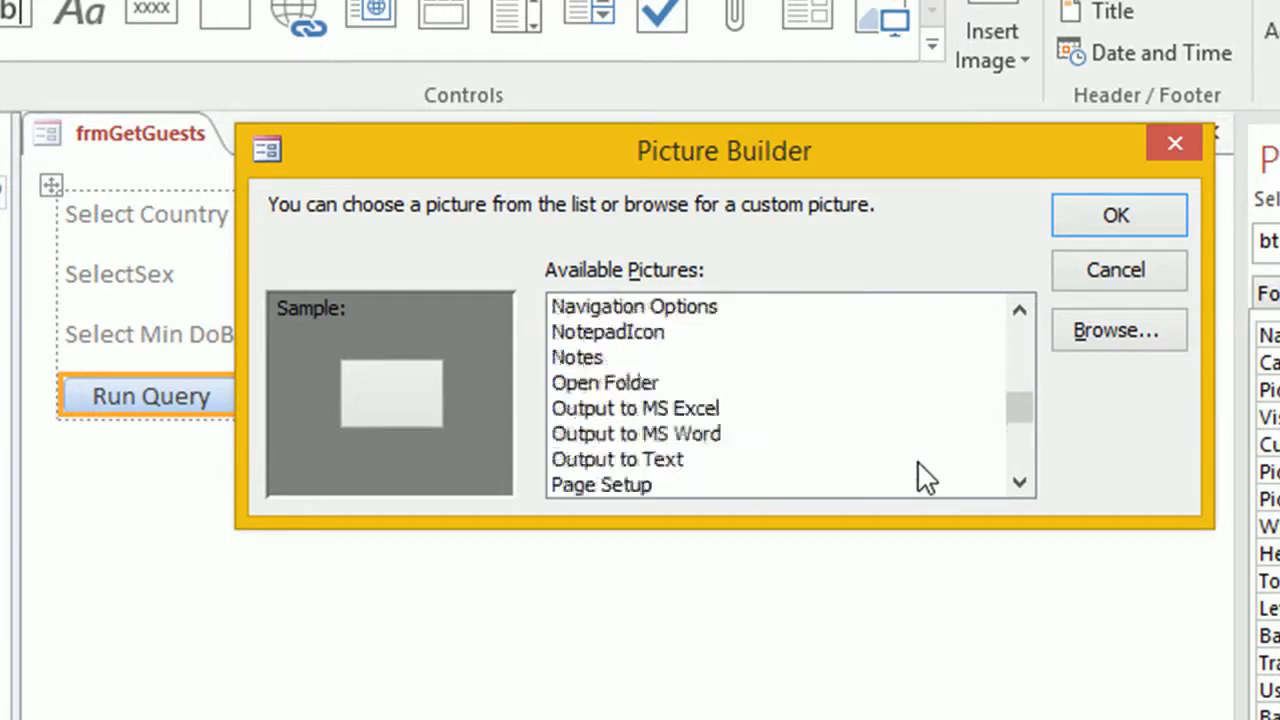
scroll(917, 460, up, 5)
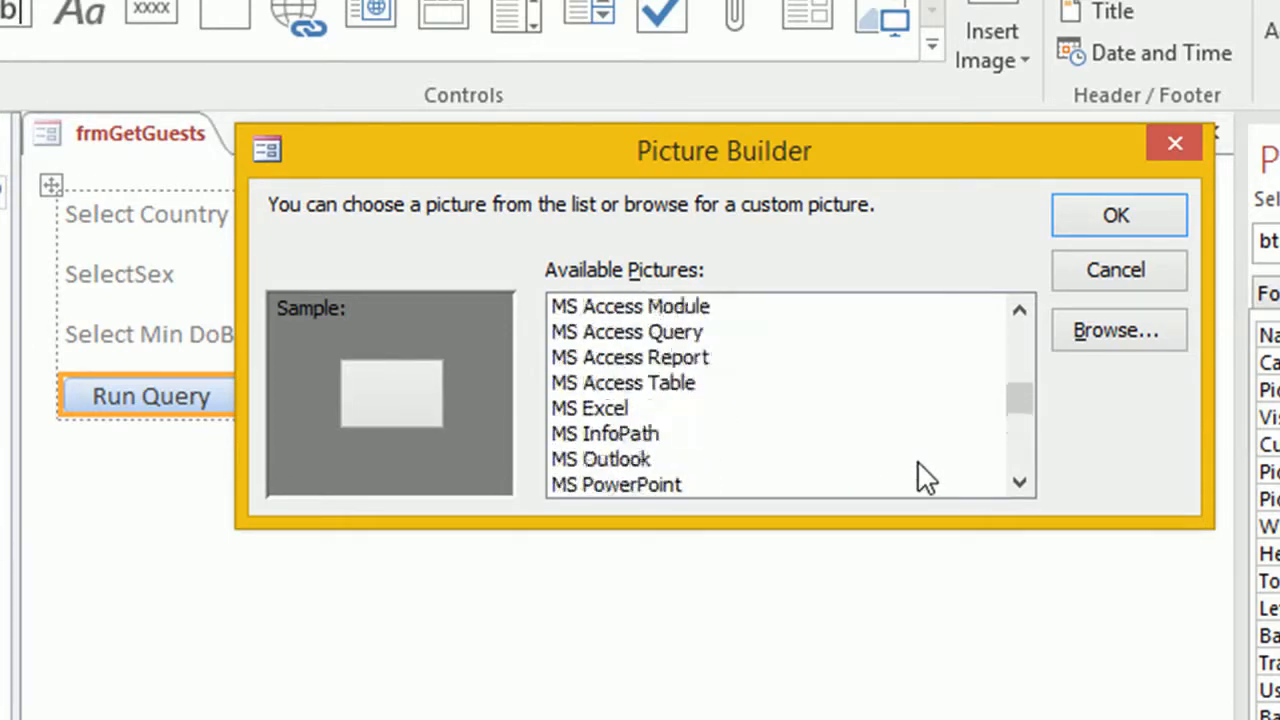
click(700, 365)
click(1113, 213)
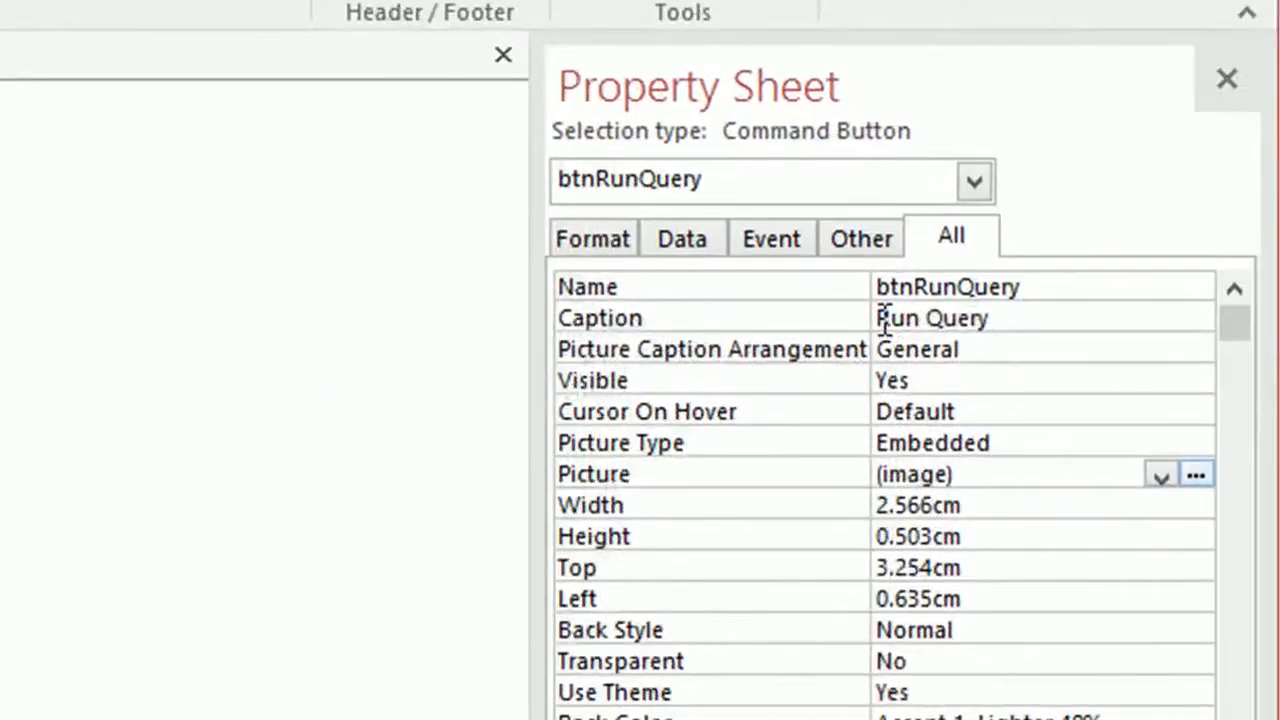
click(884, 320)
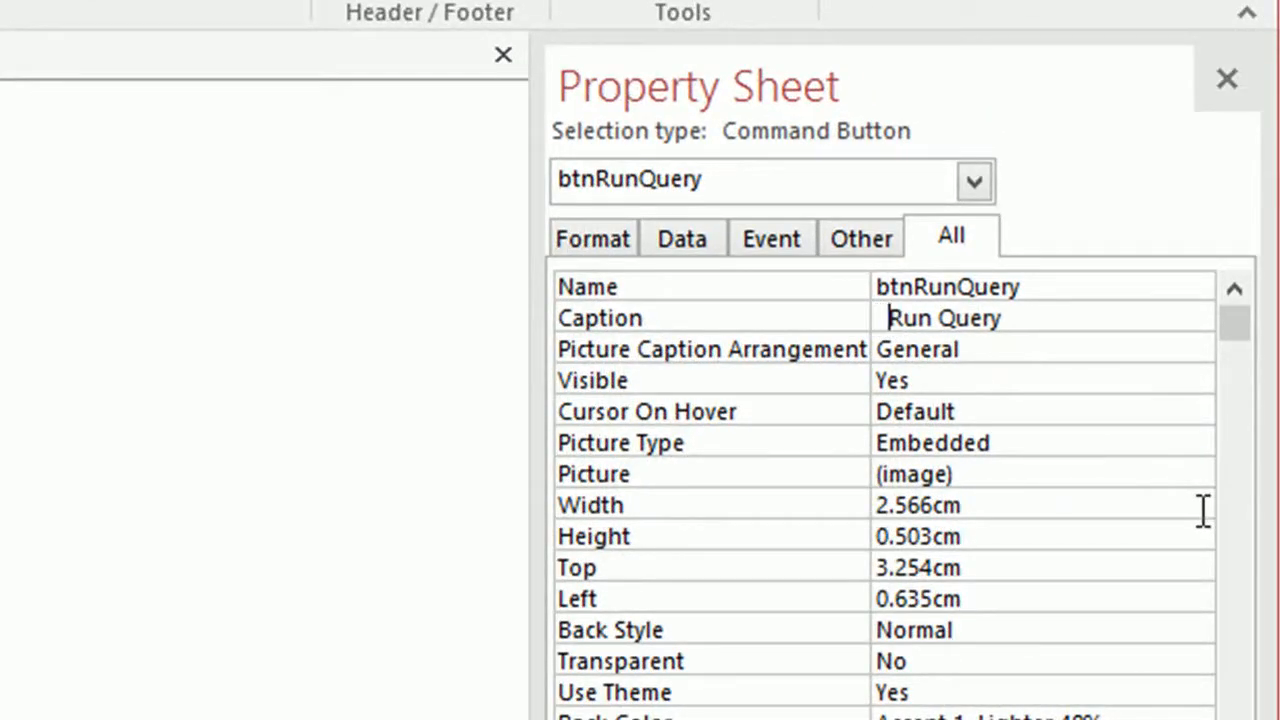
click(666, 383)
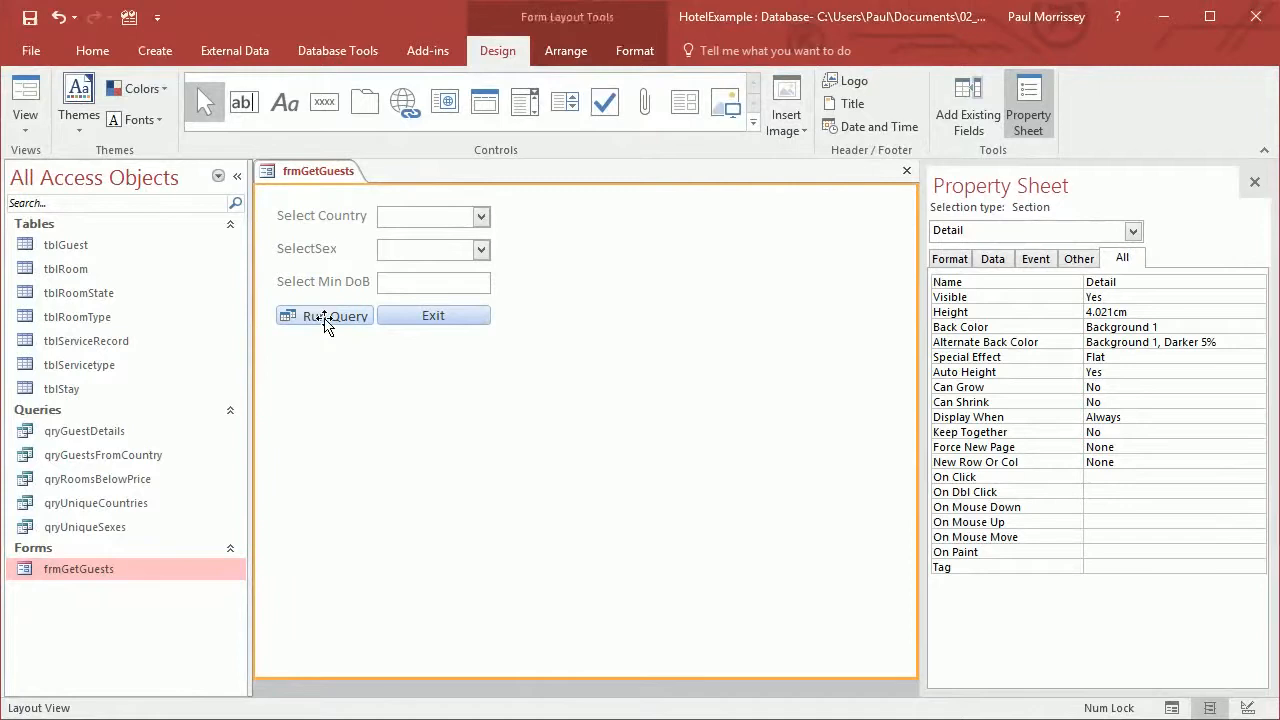
- Set the Picture Caption Arrangement of the Exit button to General
click(433, 316)
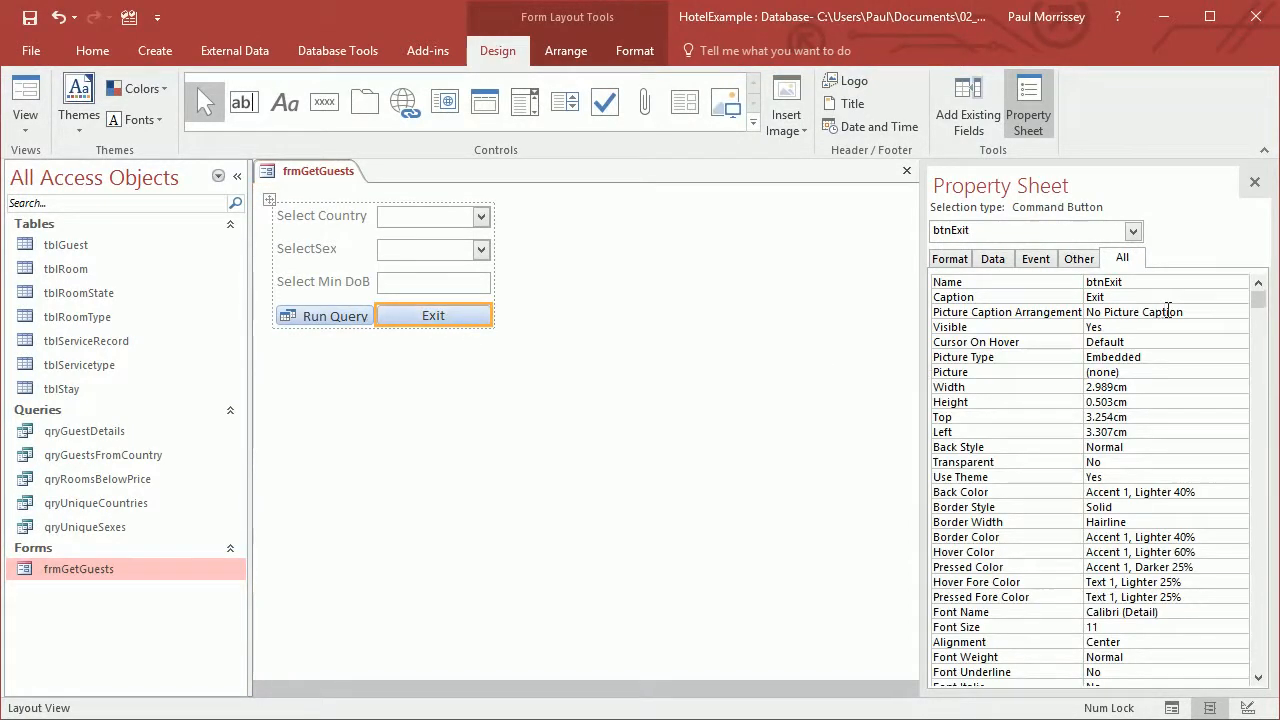
click(1200, 314)
click(1240, 313)
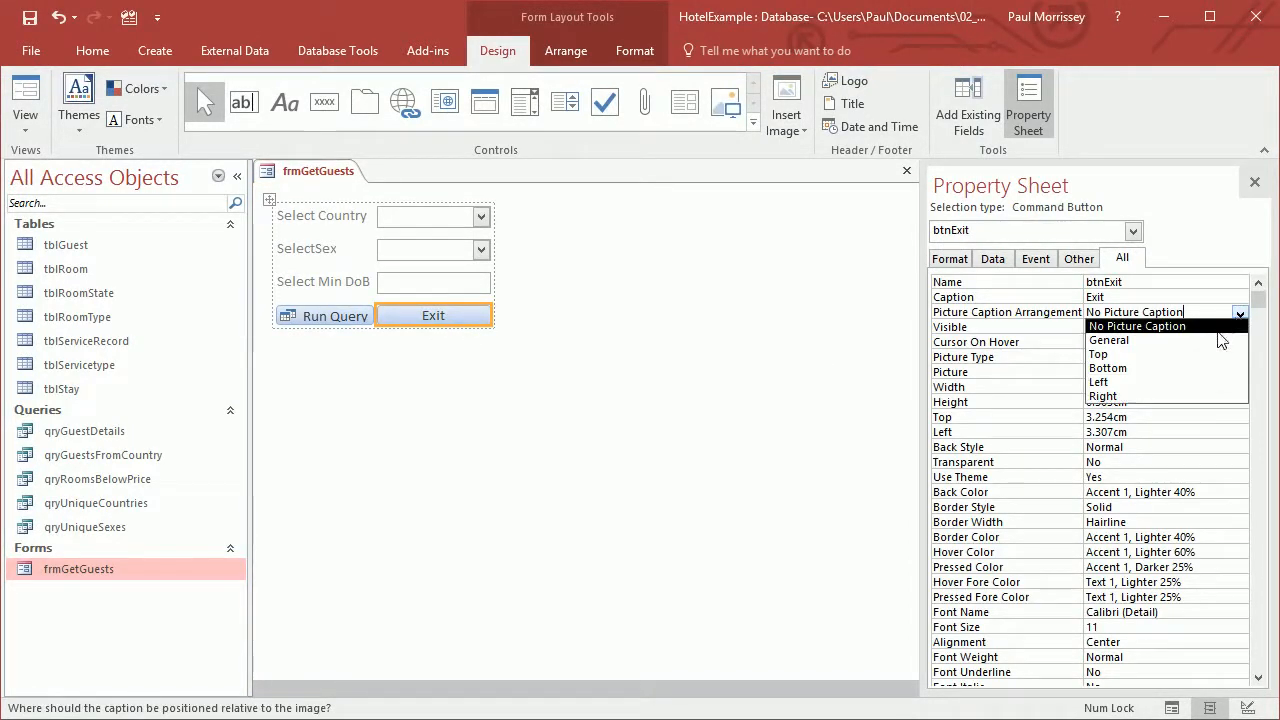
click(1213, 340)
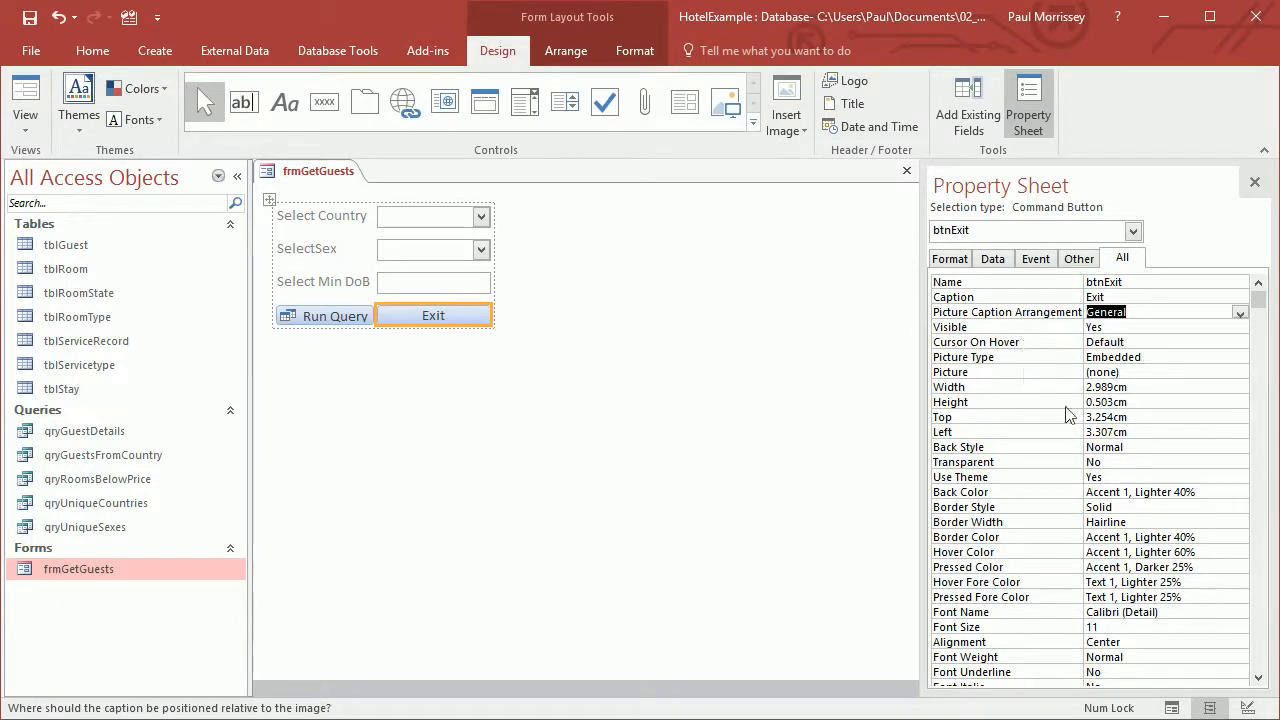
- Give the Exit button the Exit Doorway picture and add leading space before its caption text
click(1210, 372)
click(1240, 372)
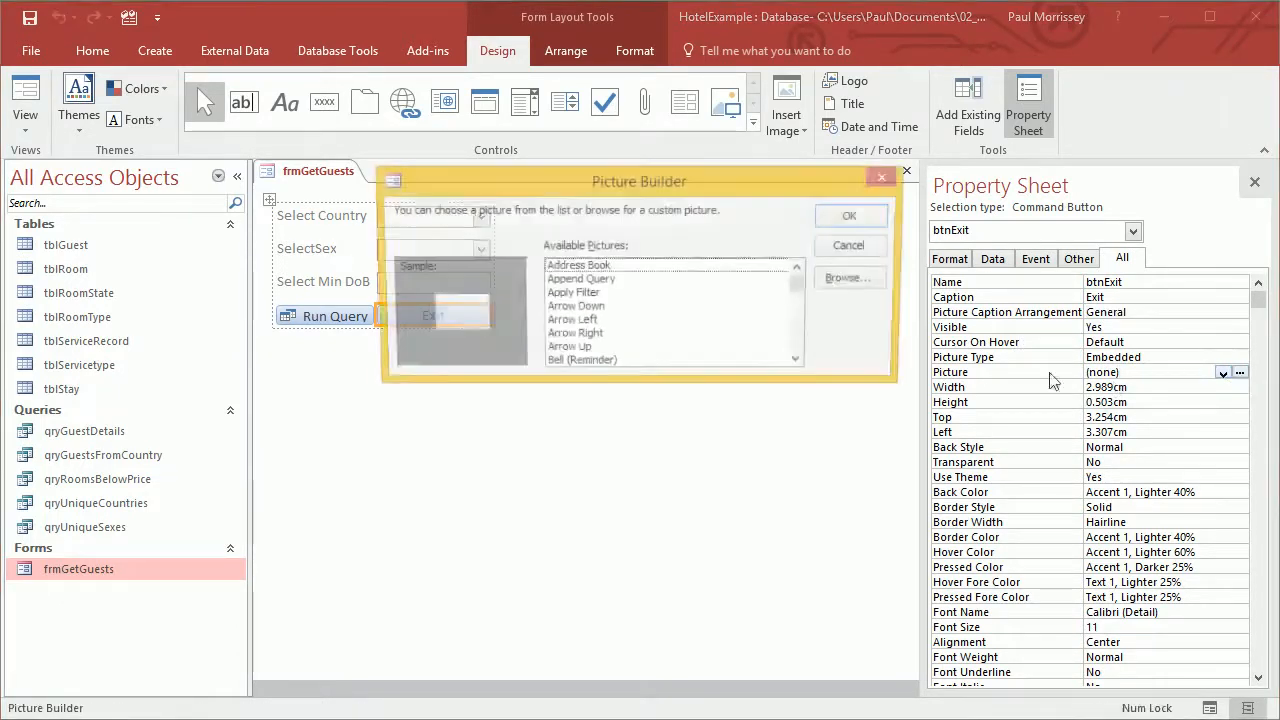
scroll(643, 318, down, 1)
scroll(620, 322, down, 1)
scroll(613, 324, down, 5)
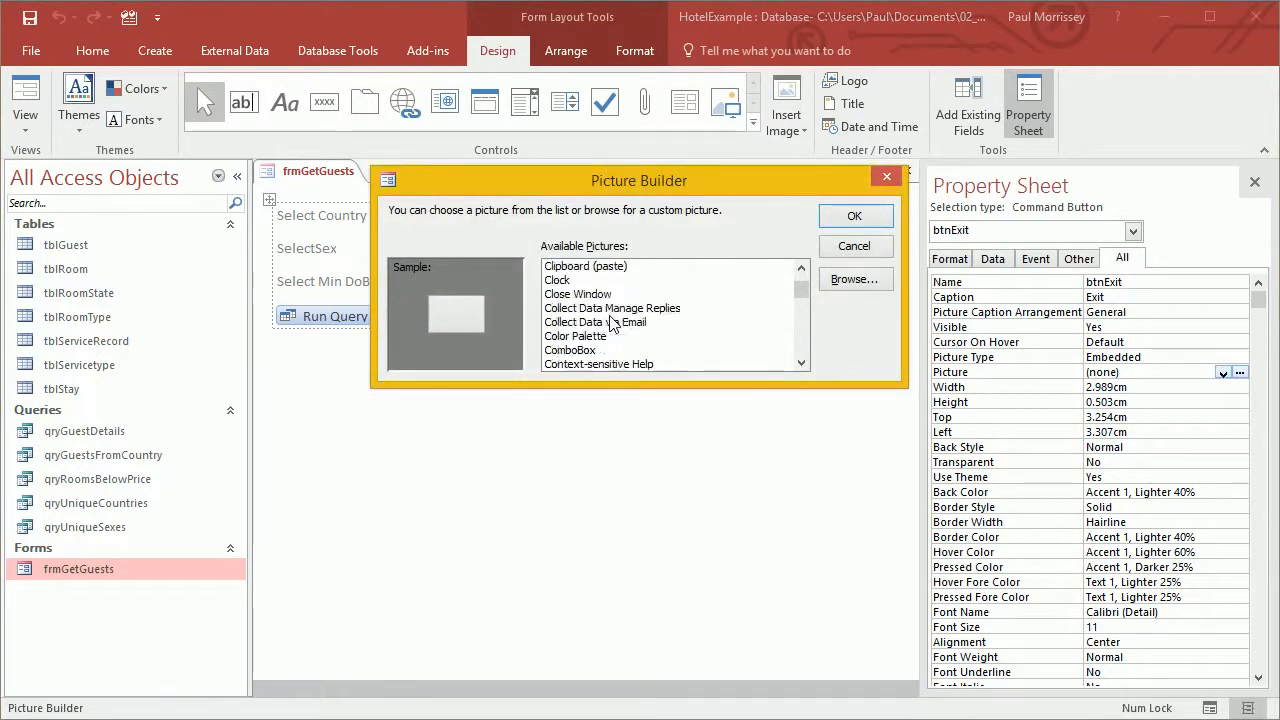
scroll(613, 324, down, 4)
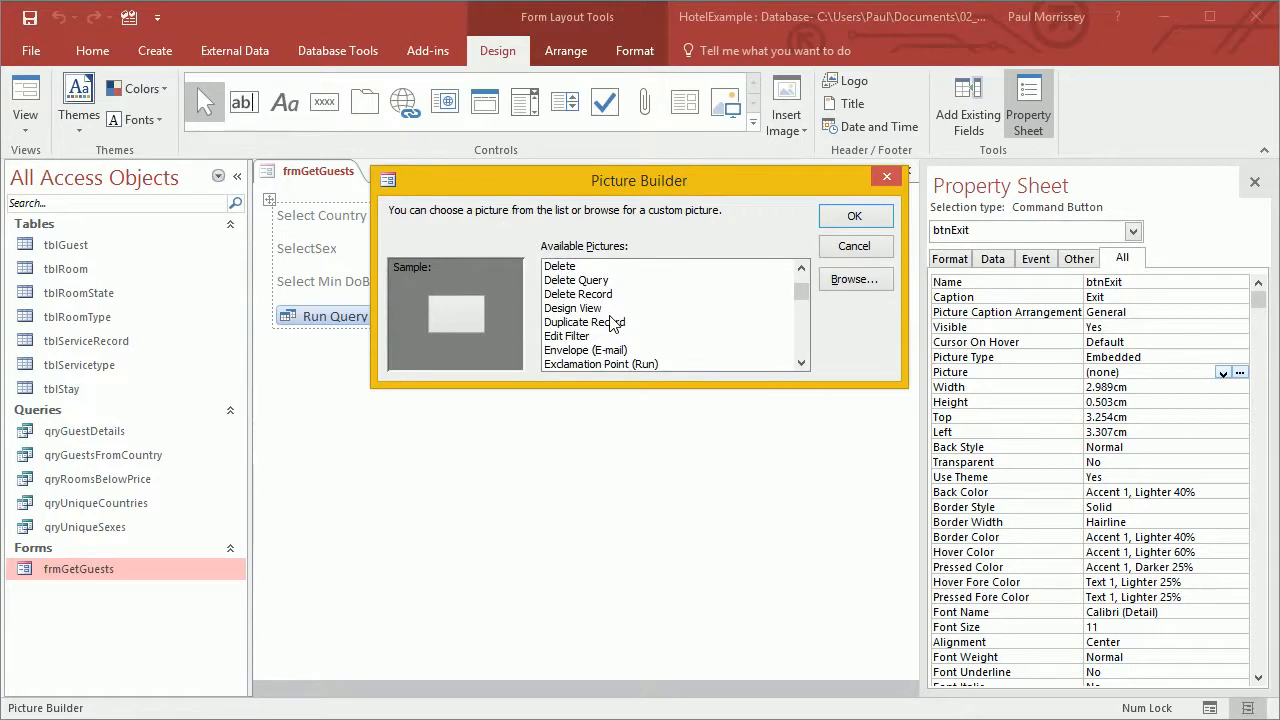
scroll(613, 324, down, 1)
click(560, 337)
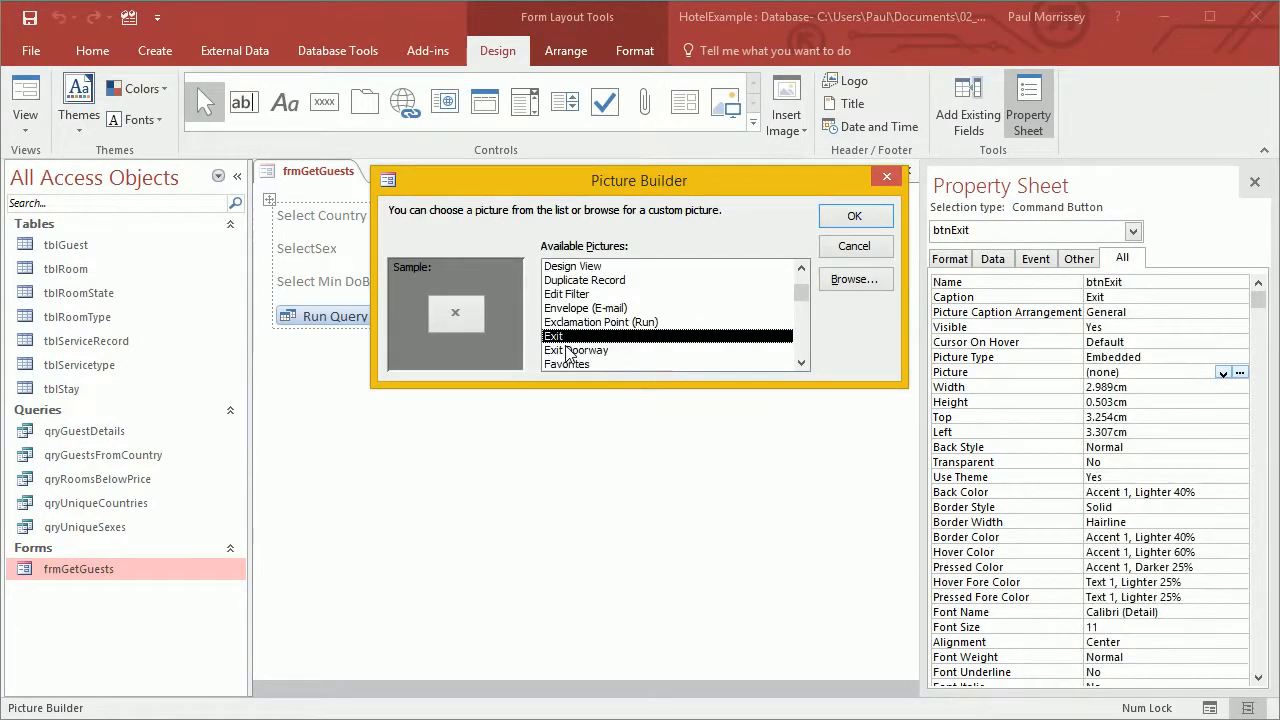
click(570, 350)
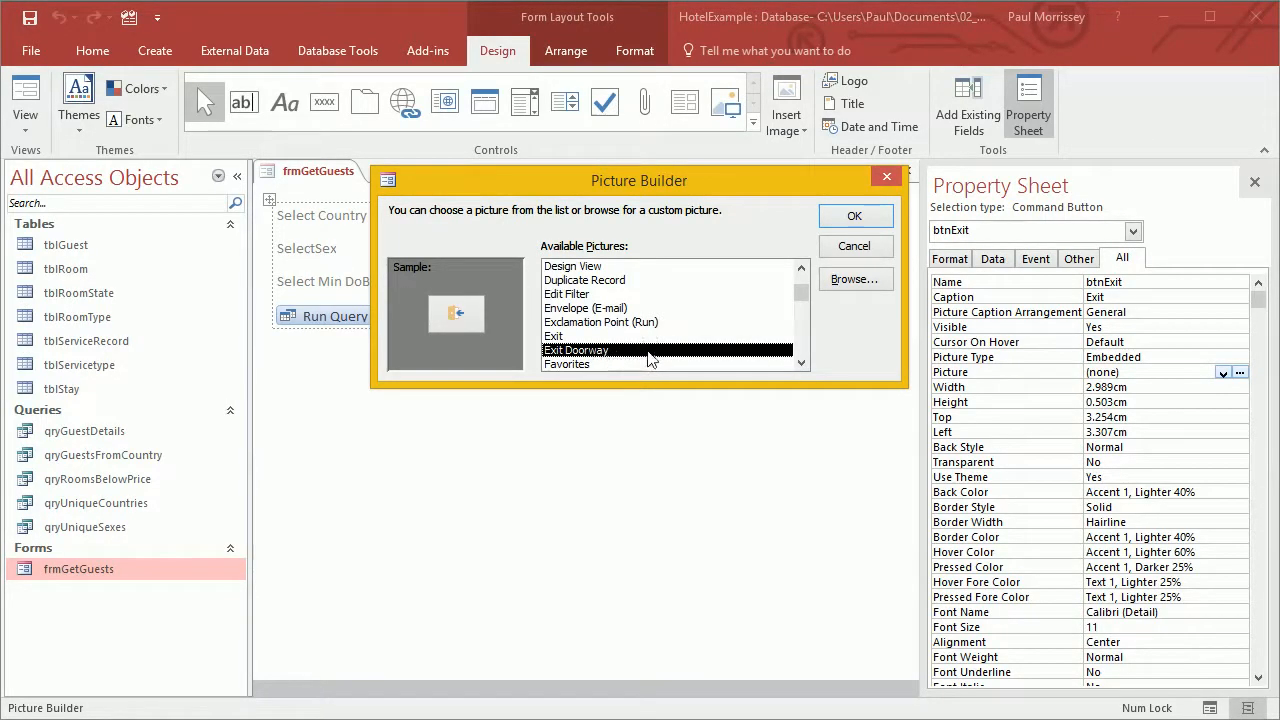
click(851, 217)
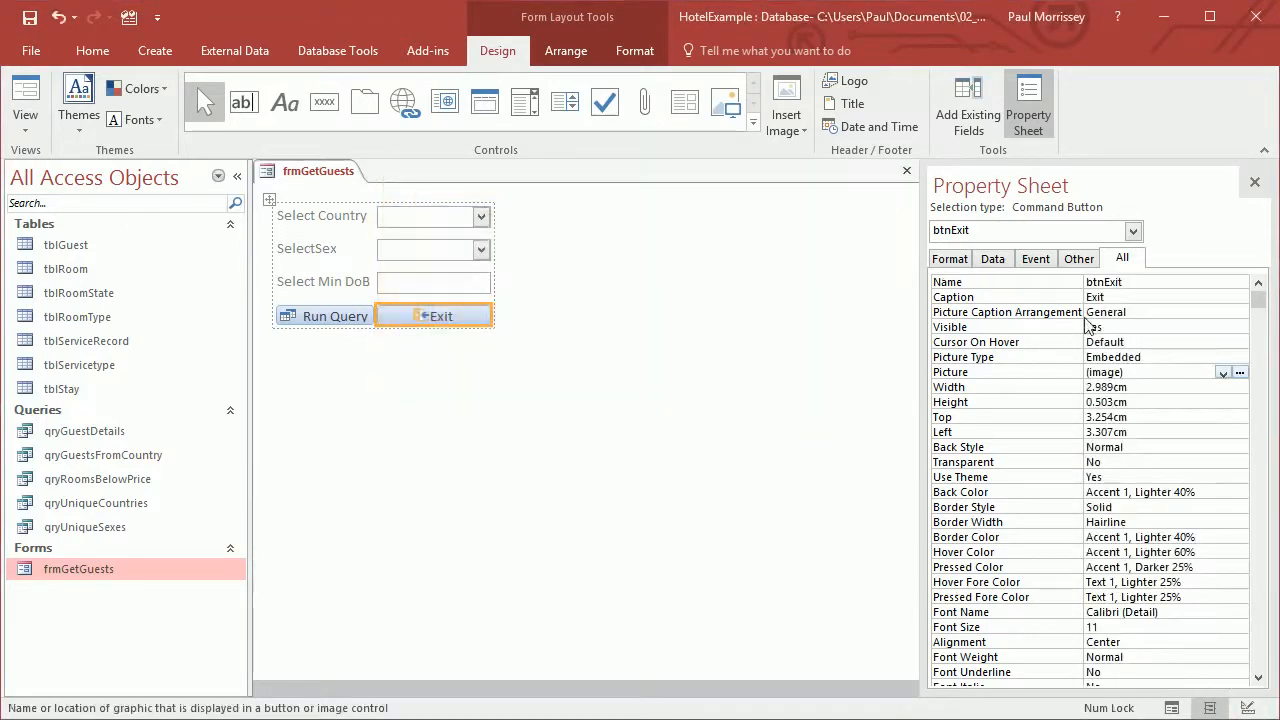
click(1090, 297)
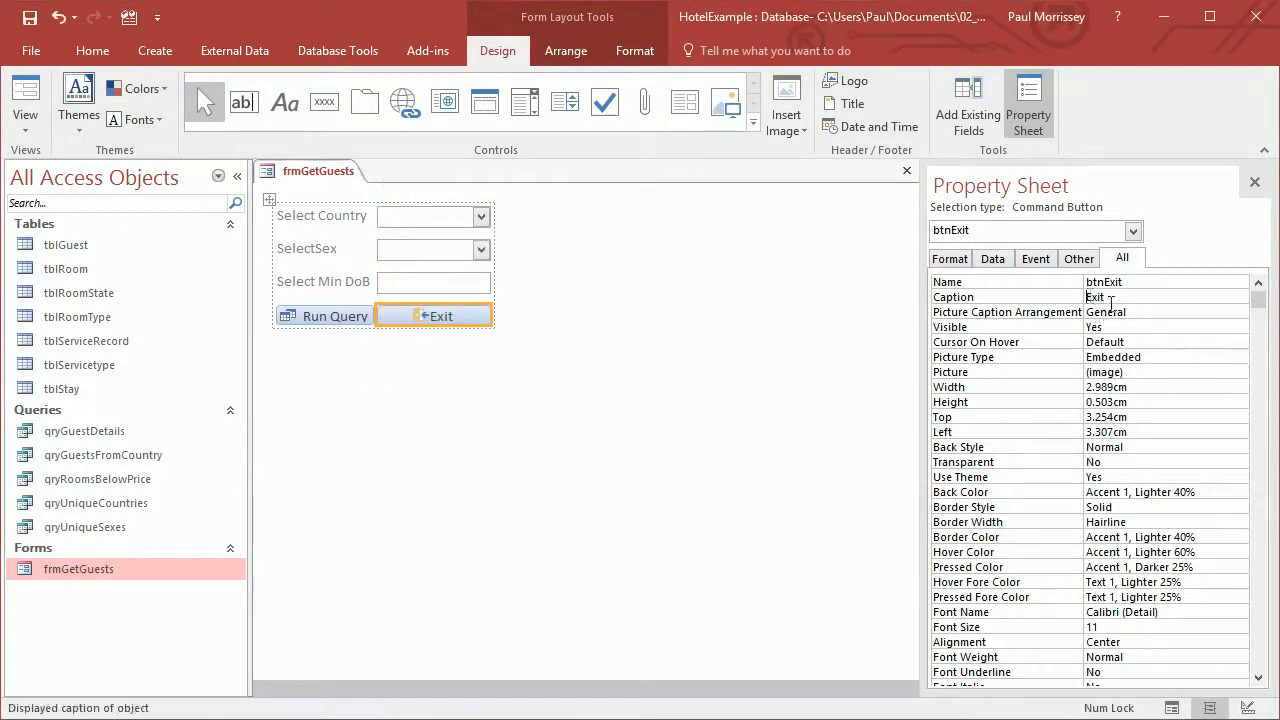
click(730, 367)
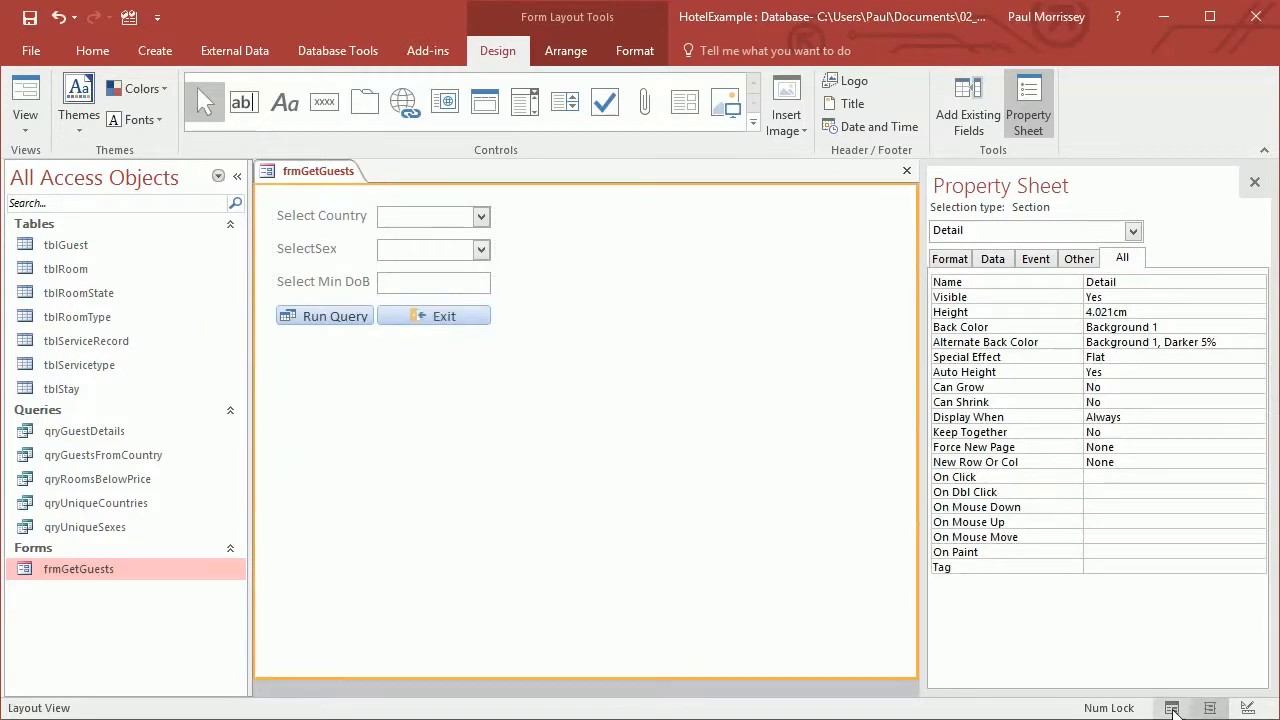
- Show frmGetGuests in Form View and check its buttons, country and sex lists, date picker and movable pop-up window
click(1173, 709)
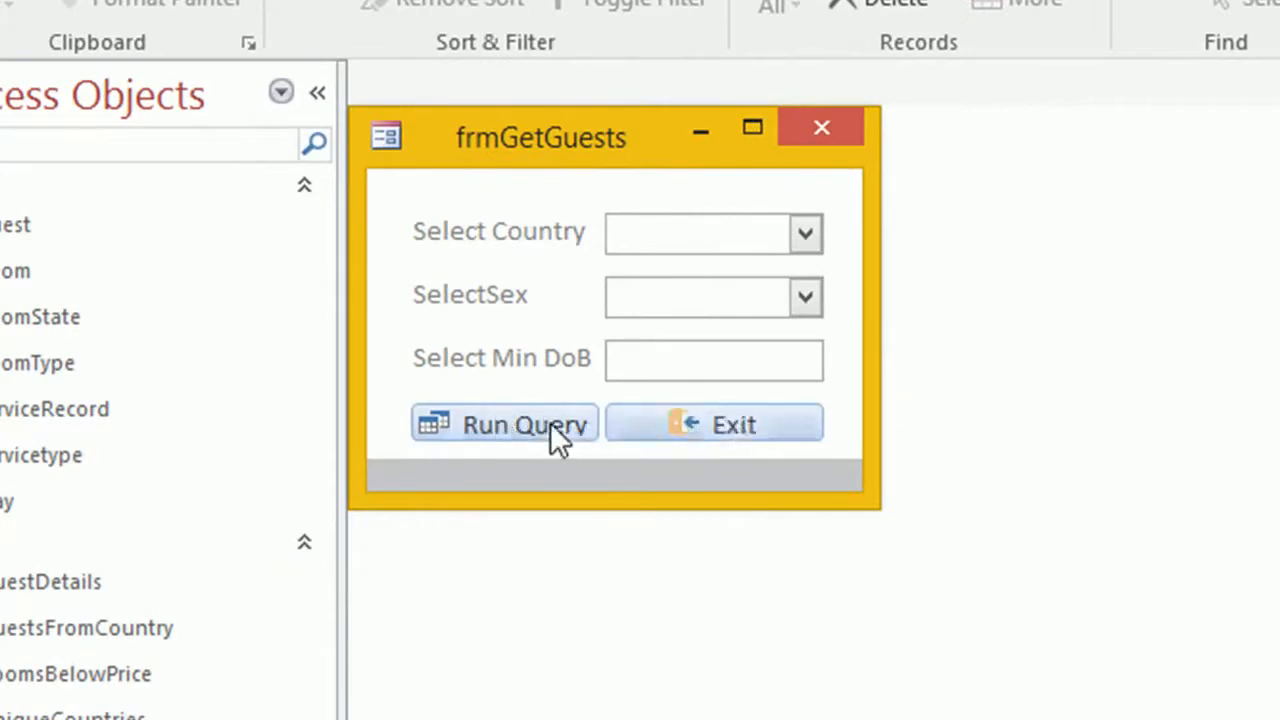
click(707, 438)
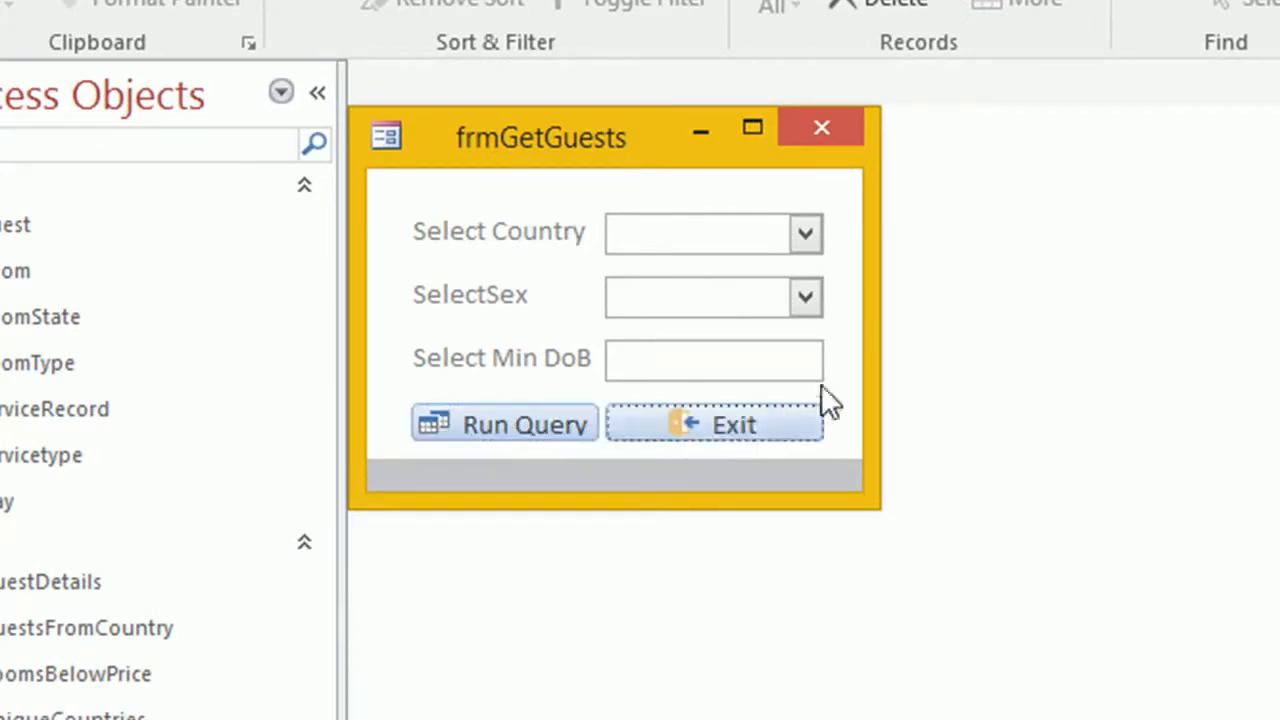
click(805, 232)
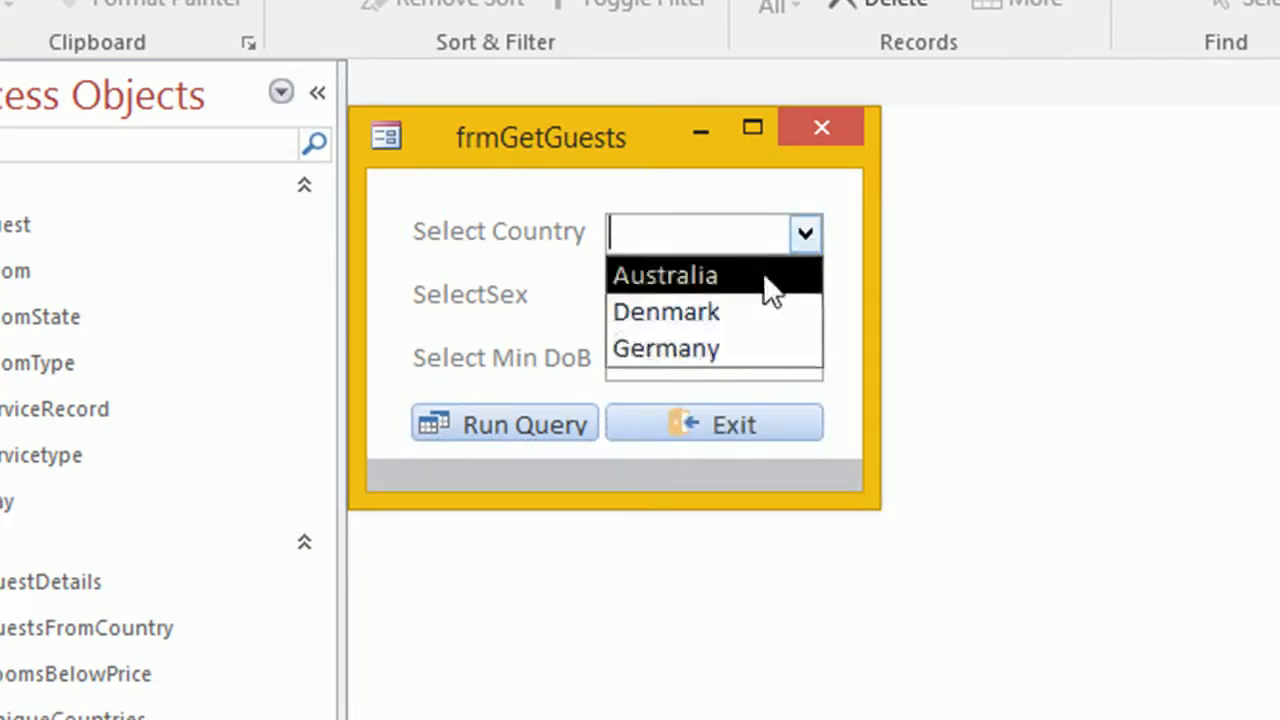
click(697, 172)
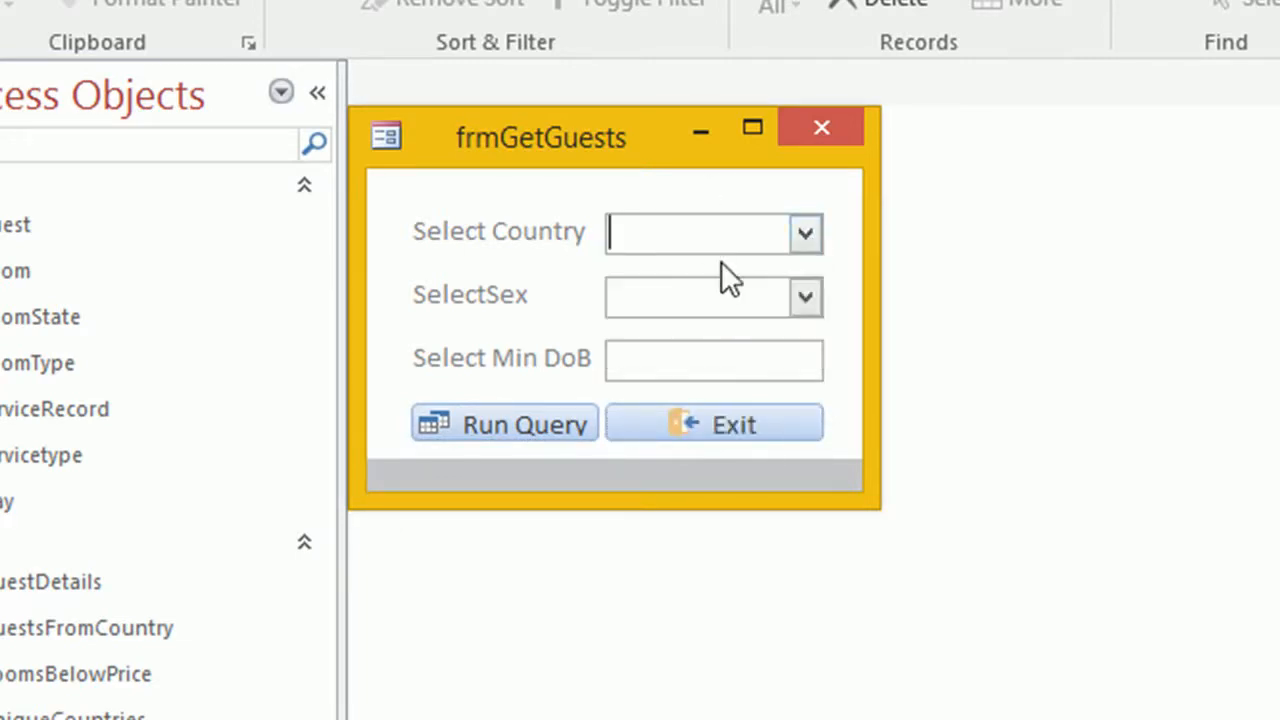
click(805, 296)
click(723, 185)
click(726, 368)
click(846, 357)
click(590, 140)
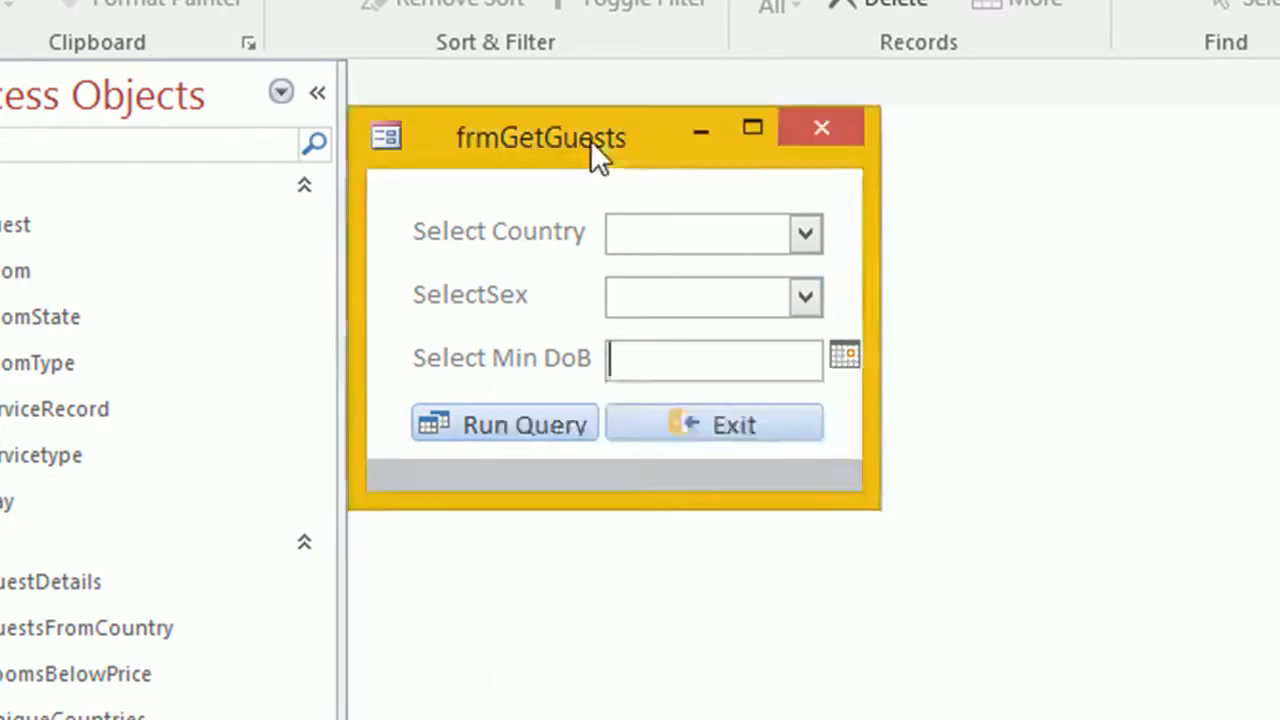
drag(590, 140, 1200, 347)
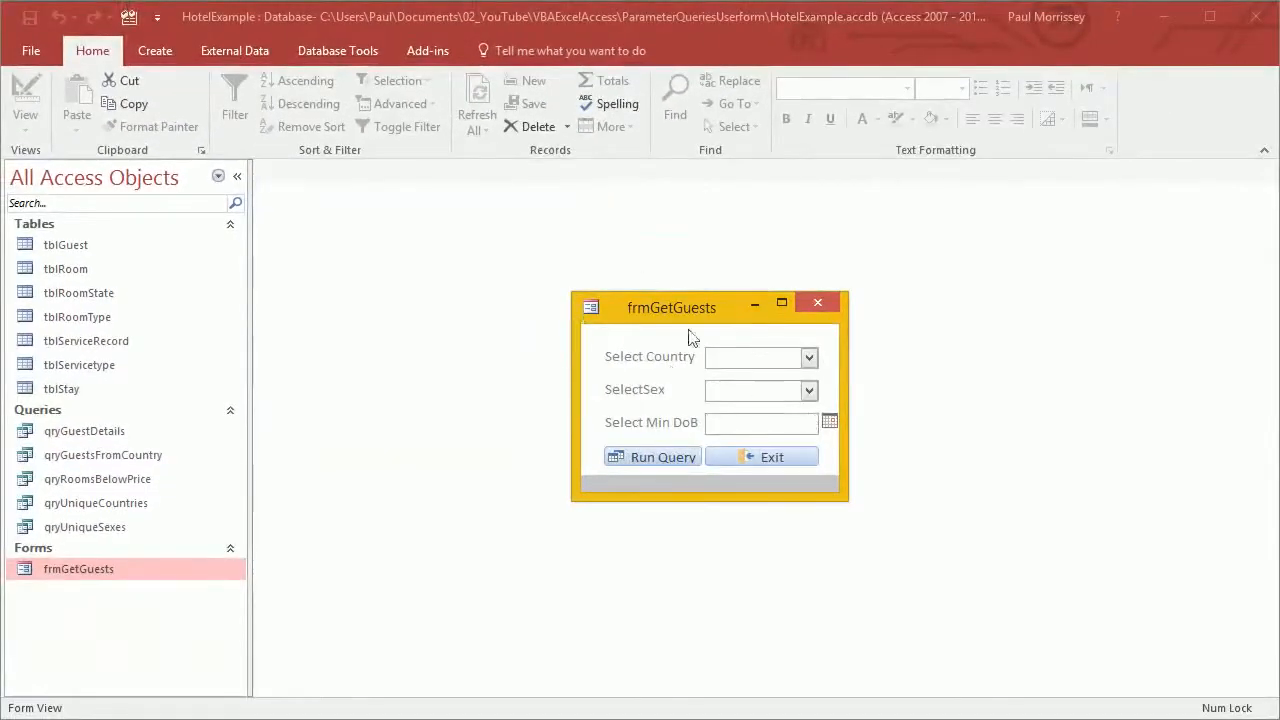
- Close the frmGetGuests form and save its design changes
click(772, 420)
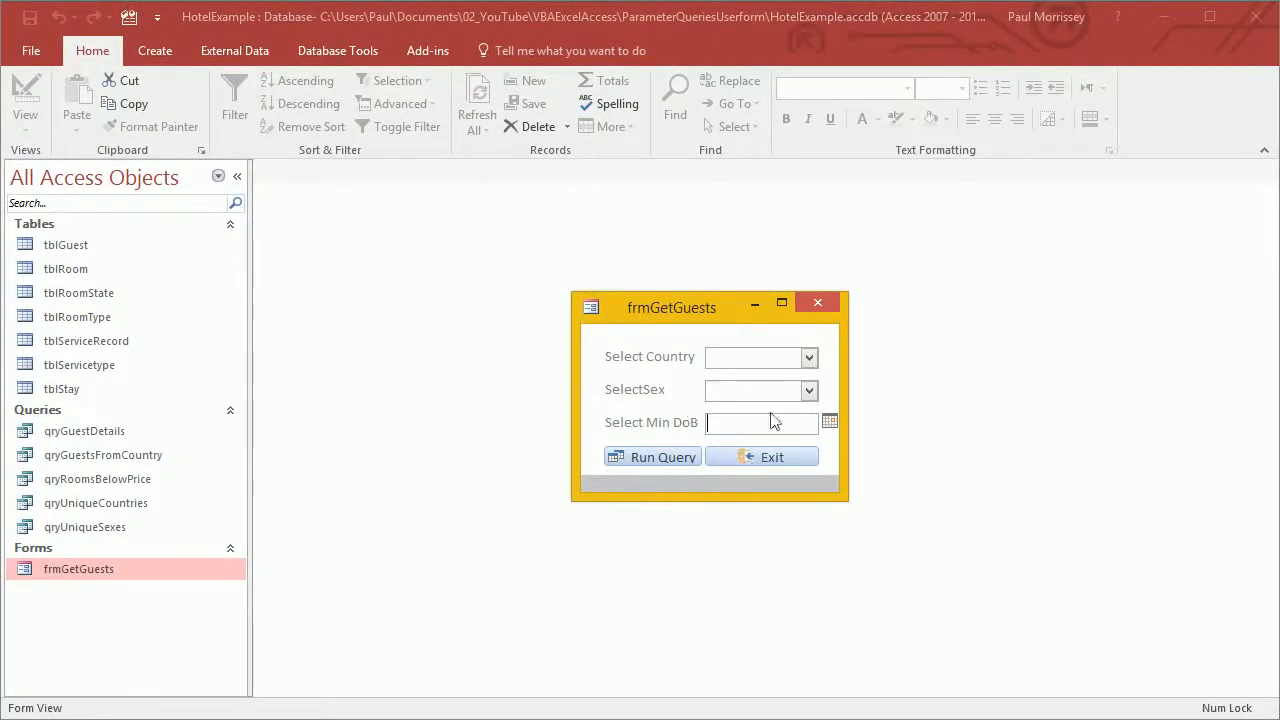
click(813, 304)
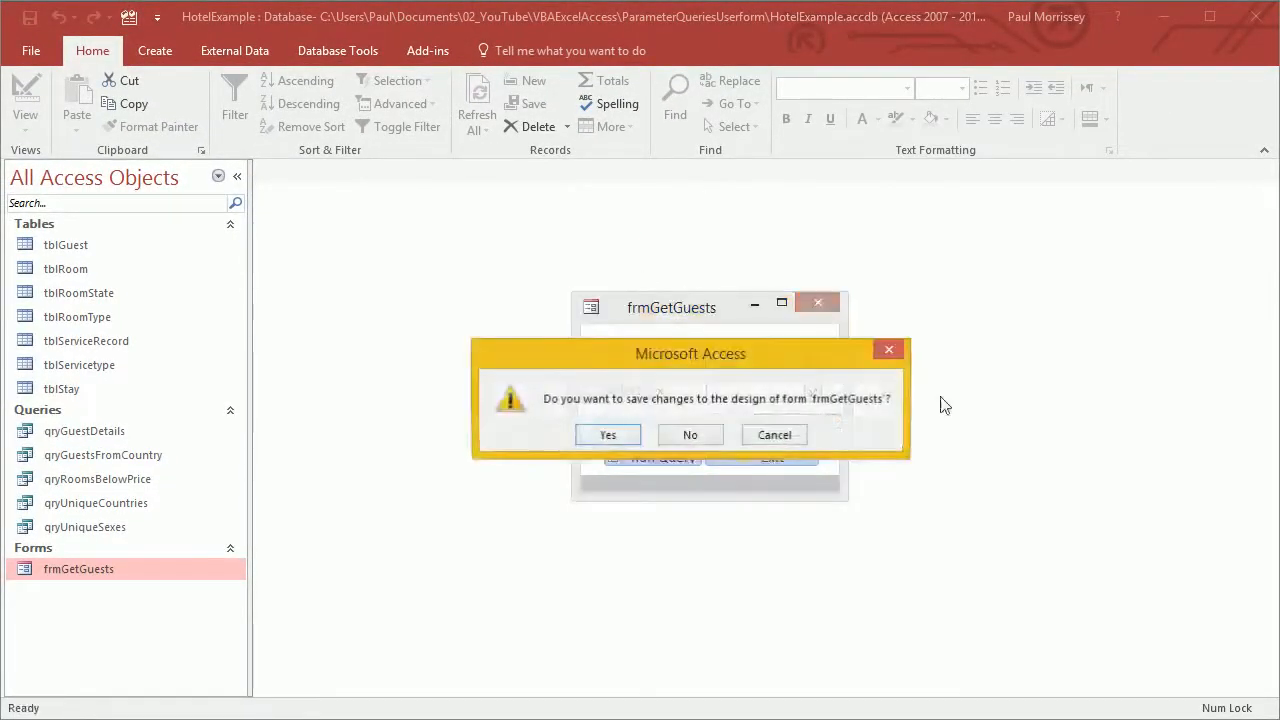
click(604, 435)
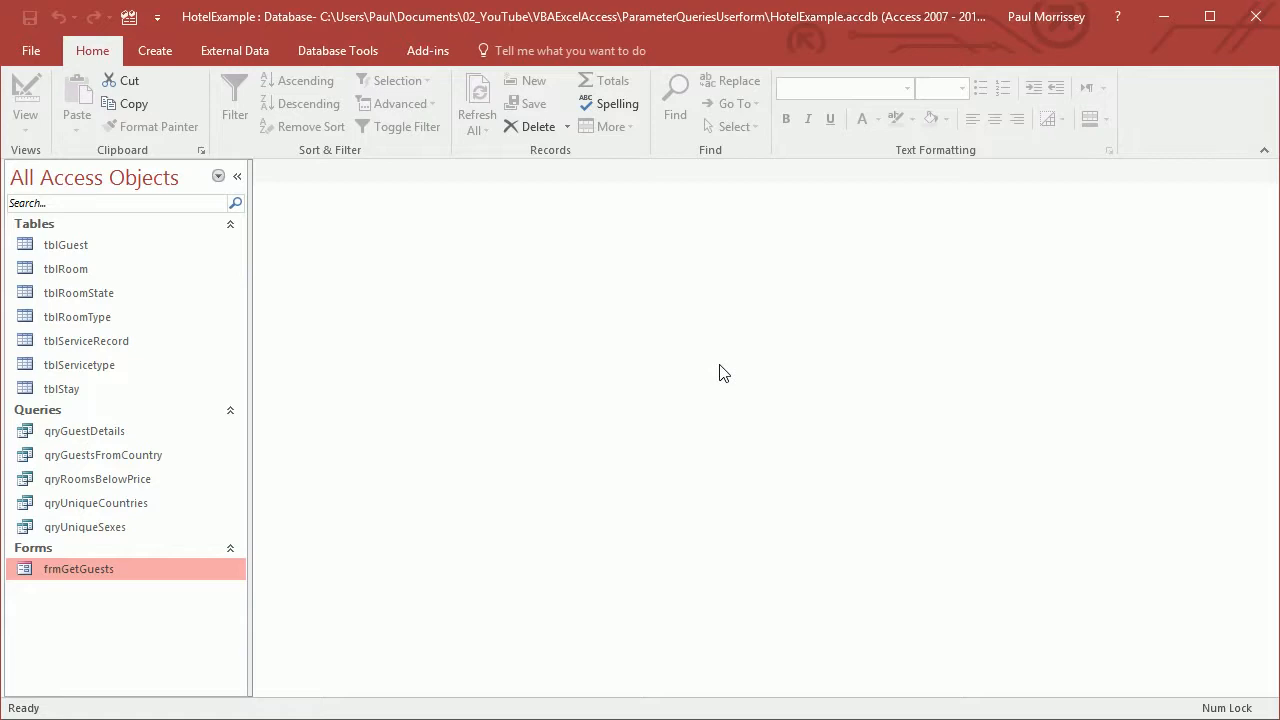
- Copy the qryGuestDetails query and paste it into the database as a new query
click(88, 432)
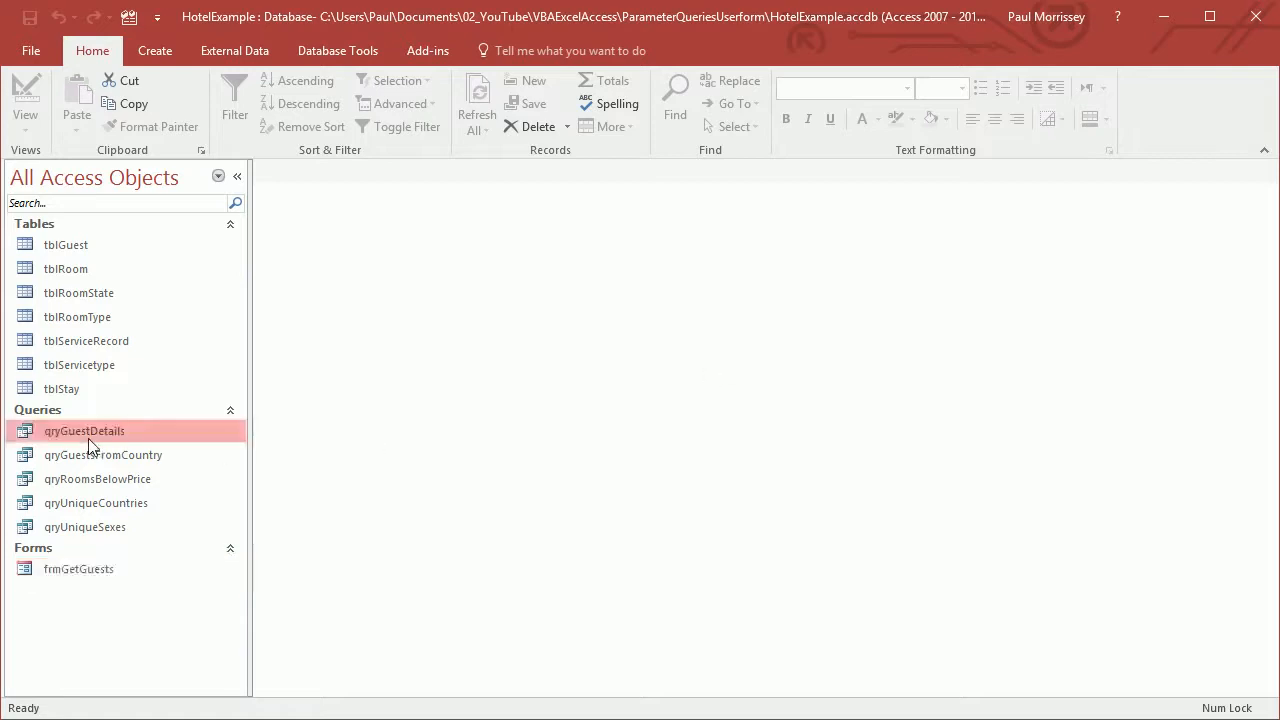
right_click(157, 435)
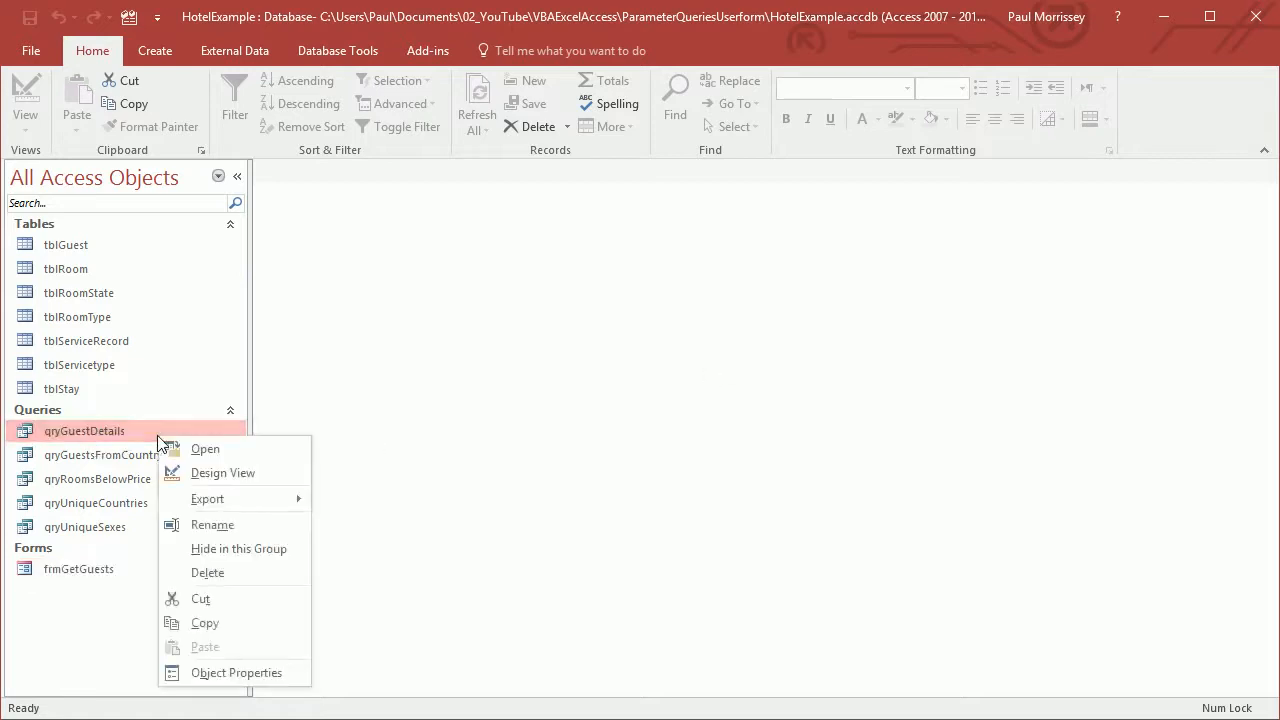
click(221, 620)
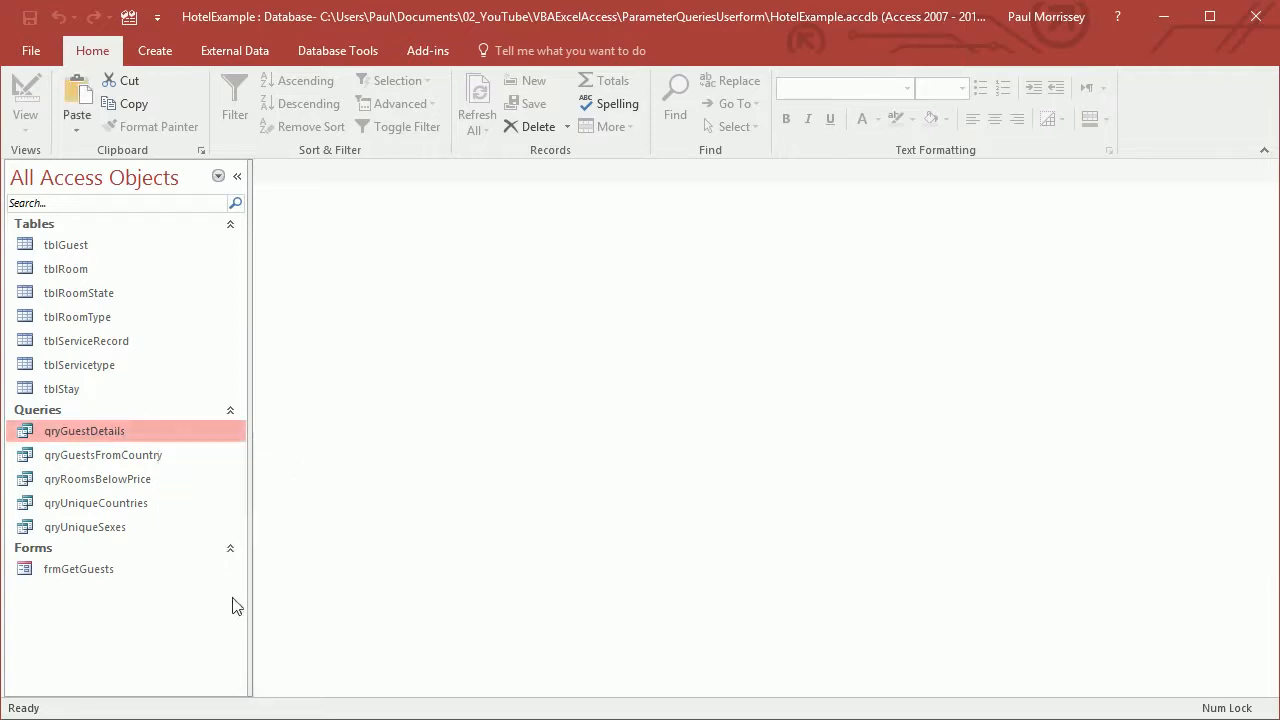
right_click(208, 462)
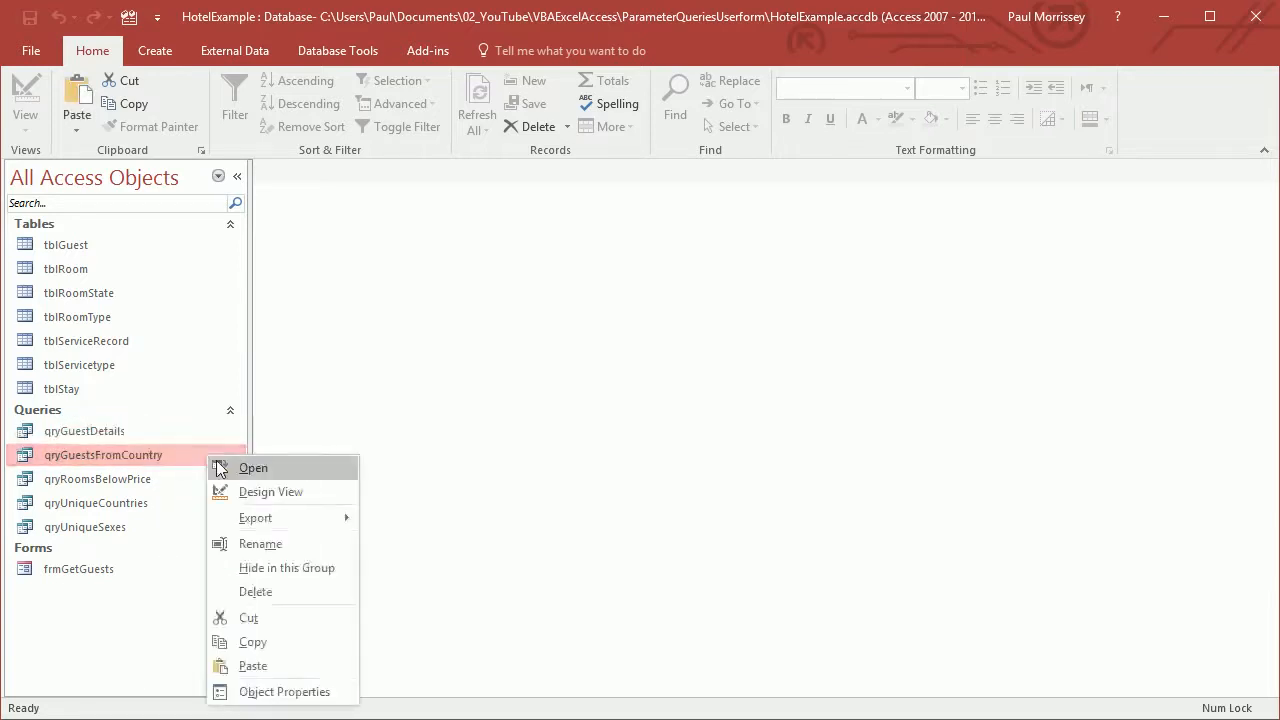
click(260, 660)
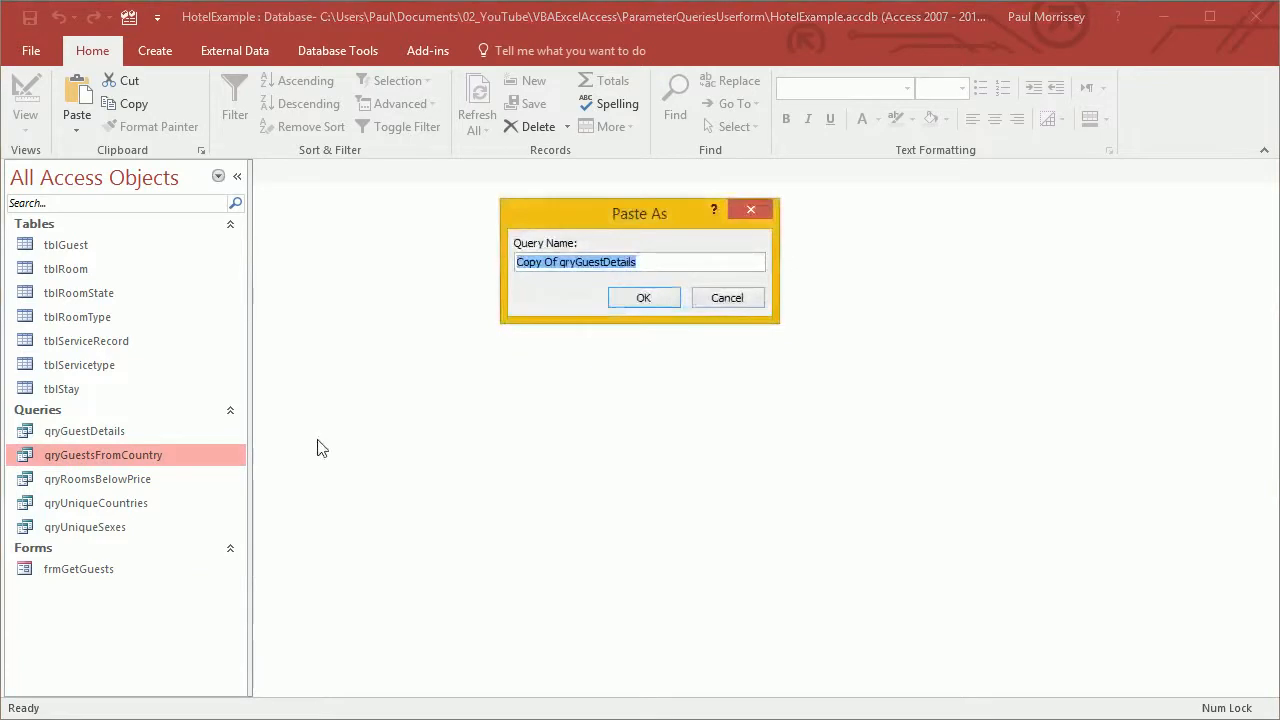
- Name the pasted query qryGuestDetailsForm and confirm the copy
click(641, 262)
click(642, 262)
text(Form)
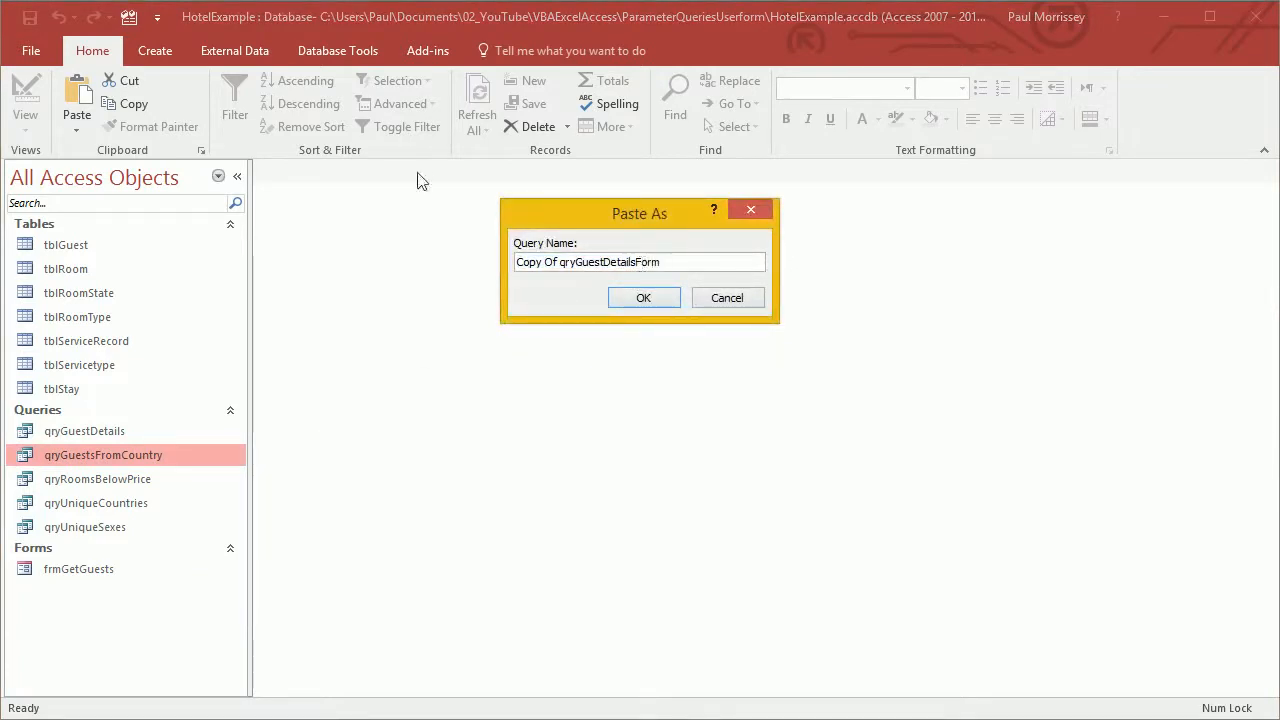
click(558, 263)
key(BackSpace)
key(BackSpace)
key(BackSpace)
key(BackSpace)
key(BackSpace)
key(BackSpace)
key(BackSpace)
key(BackSpace)
click(640, 300)
click(138, 429)
click(152, 457)
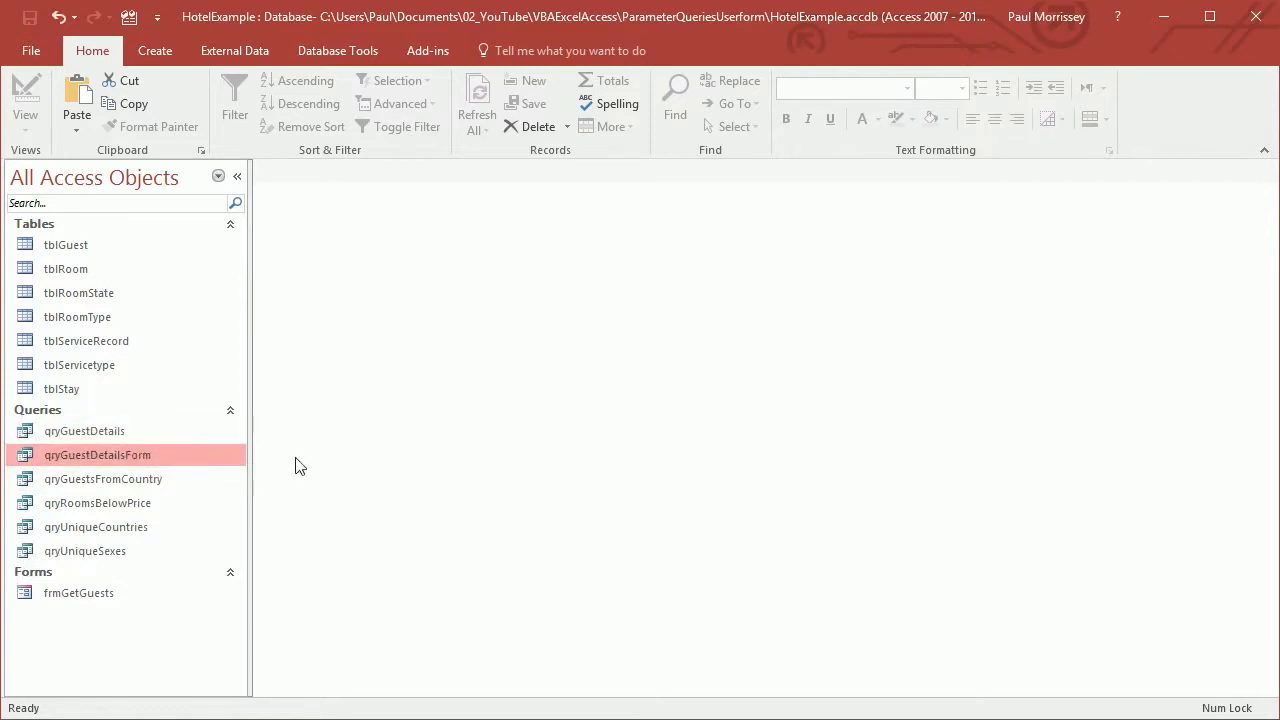
- Open qryGuestDetailsForm in Design View and widen the address3, Sex and DoB columns of the query grid
right_click(221, 455)
click(270, 492)
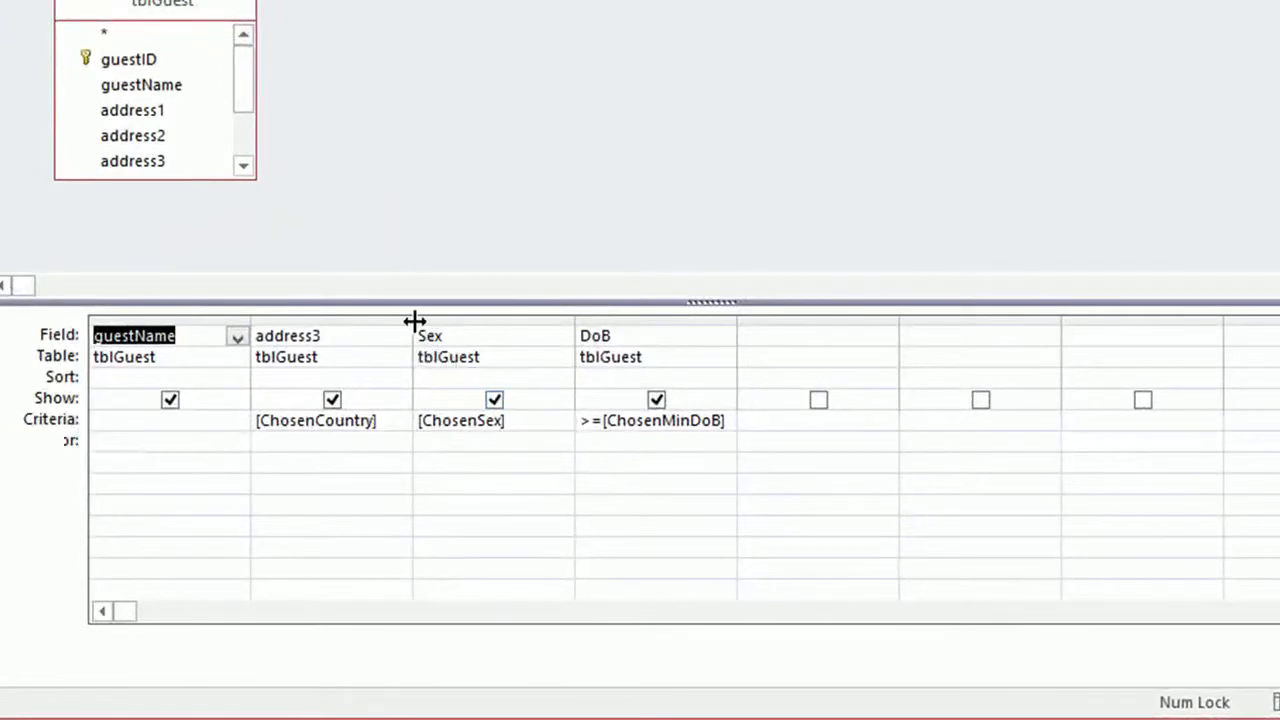
drag(414, 320, 586, 318)
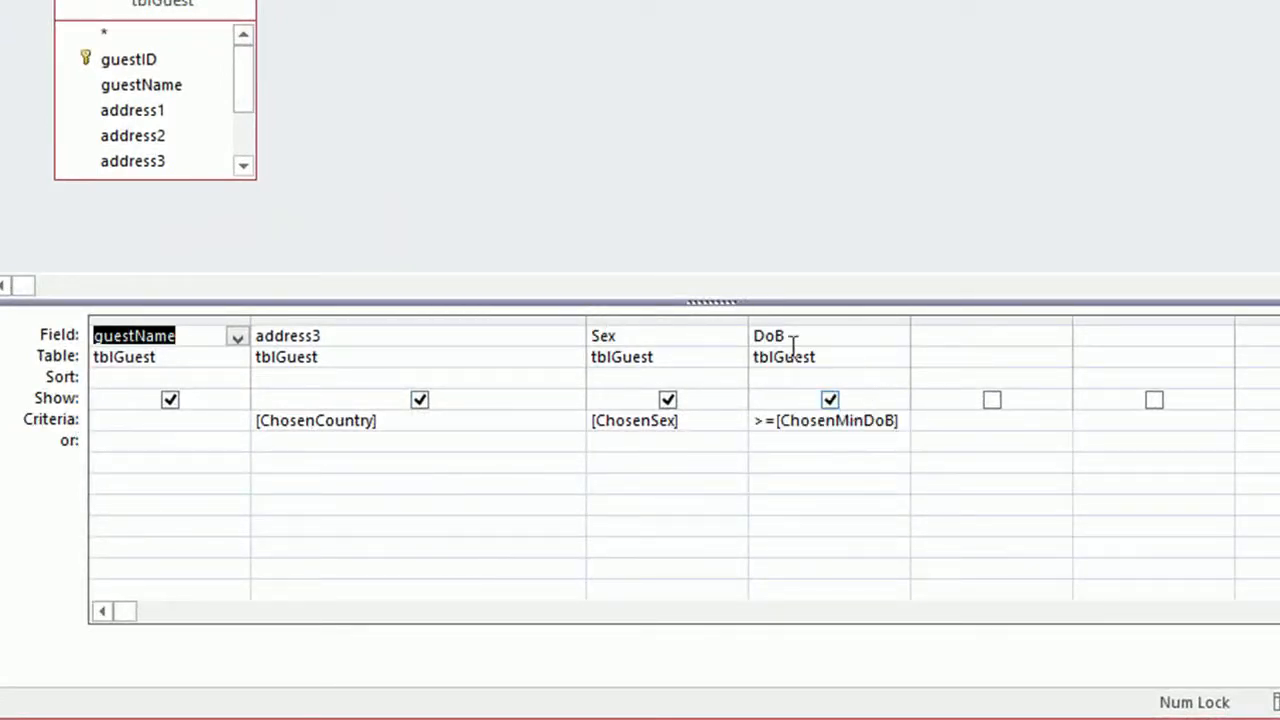
drag(745, 322, 877, 322)
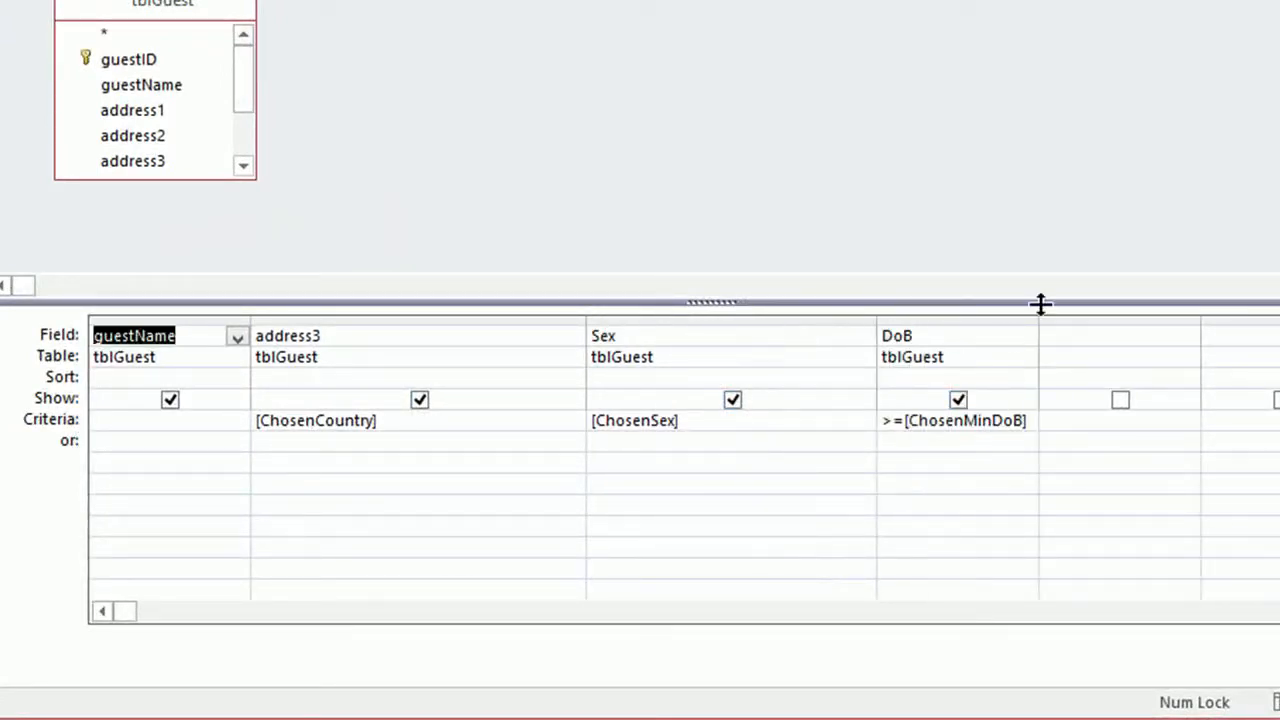
drag(1040, 318, 1171, 320)
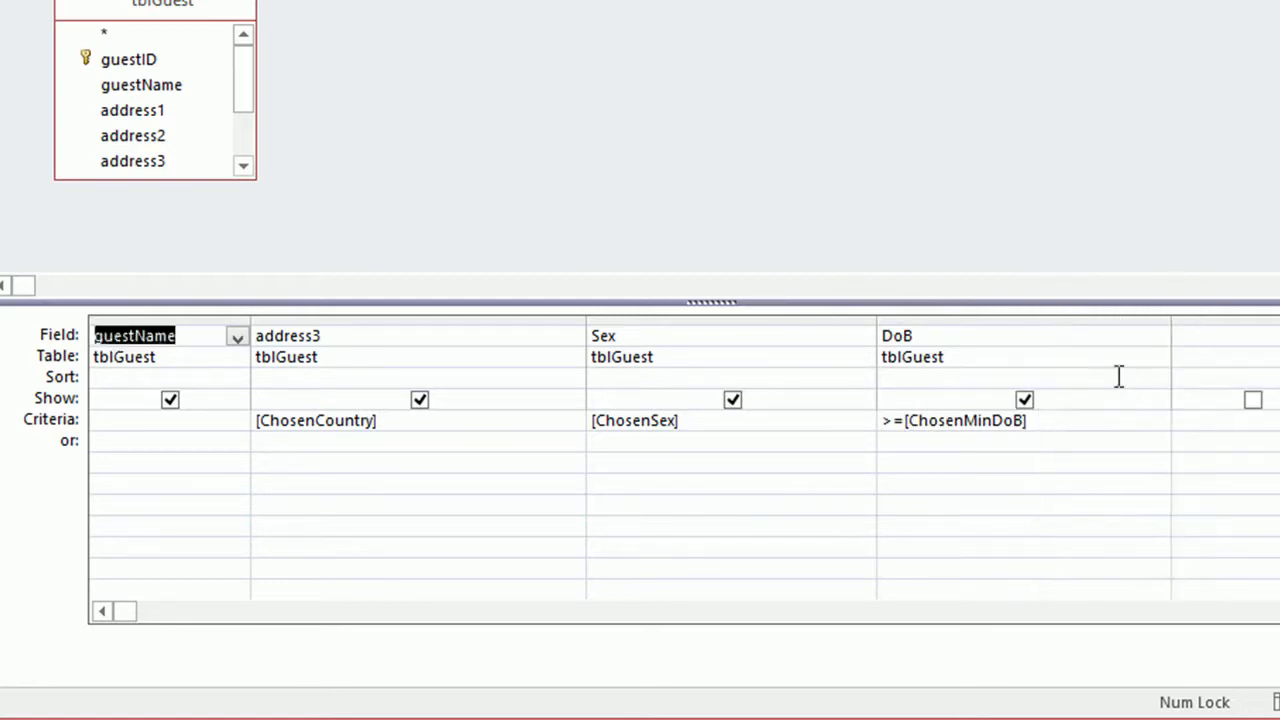
- Replace the address3 criterion with [Forms]![frmGetGuests]![cmbSelectCountry]
click(450, 421)
key(BackSpace)
key(BackSpace)
key(BackSpace)
key(BackSpace)
key(BackSpace)
key(BackSpace)
key(BackSpace)
key(BackSpace)
key(BackSpace)
key(BackSpace)
key(BackSpace)
key(BackSpace)
key(BackSpace)
key(BackSpace)
key(BackSpace)
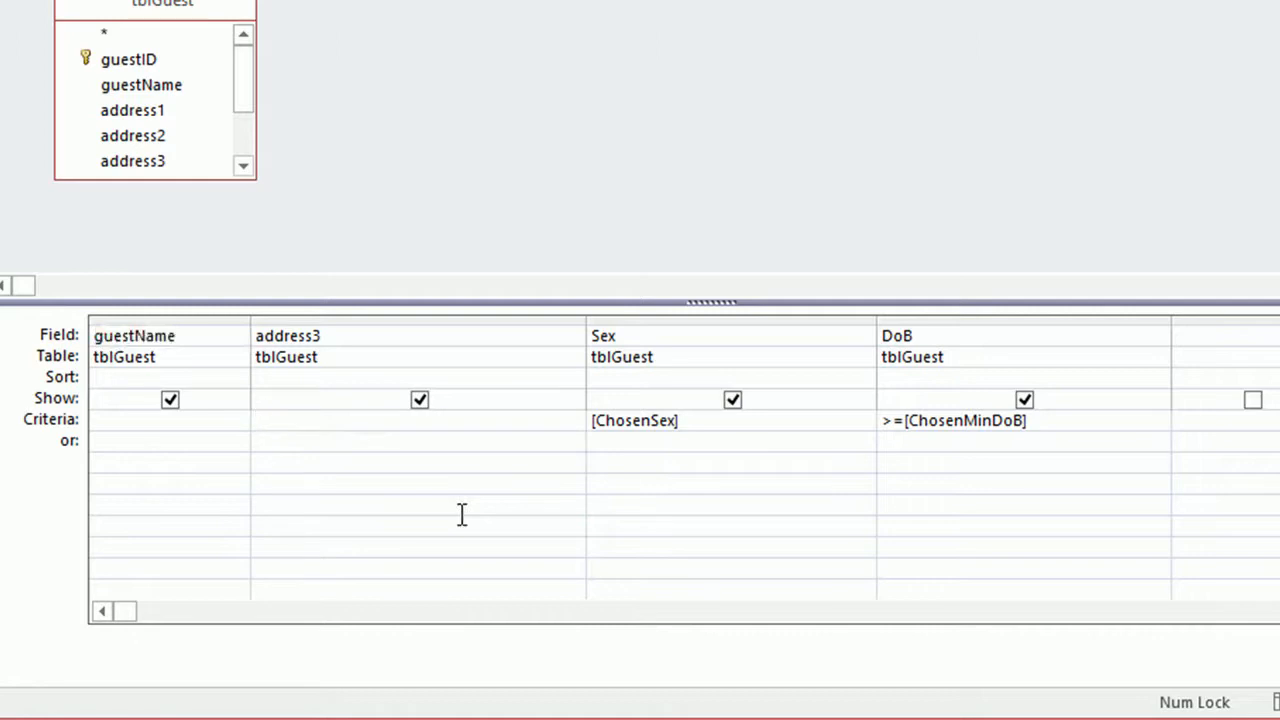
text([For)
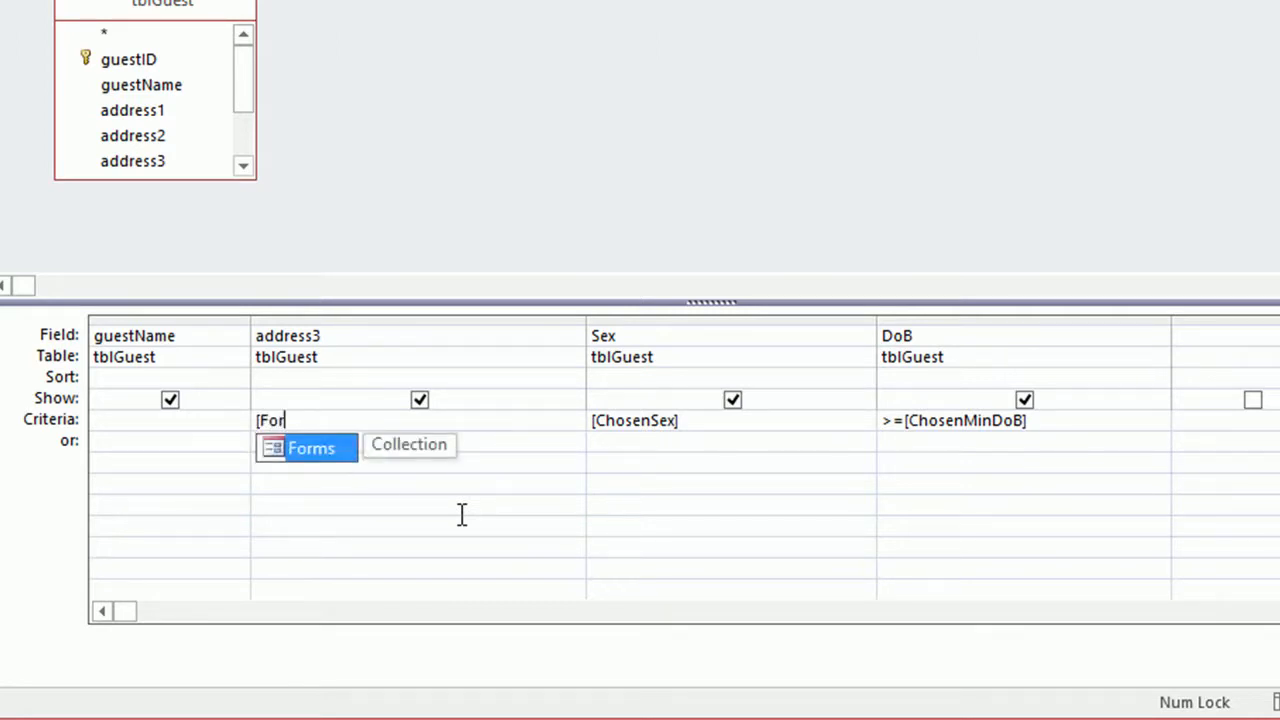
key(Tab)
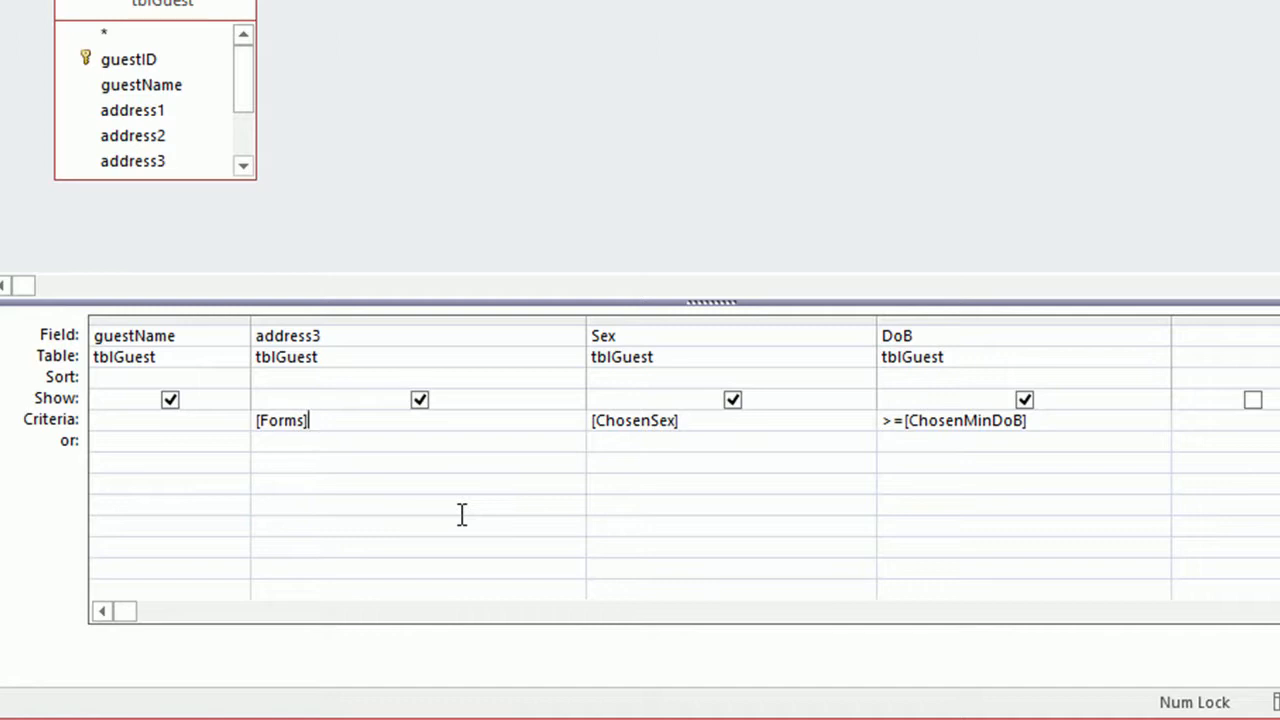
text(!)
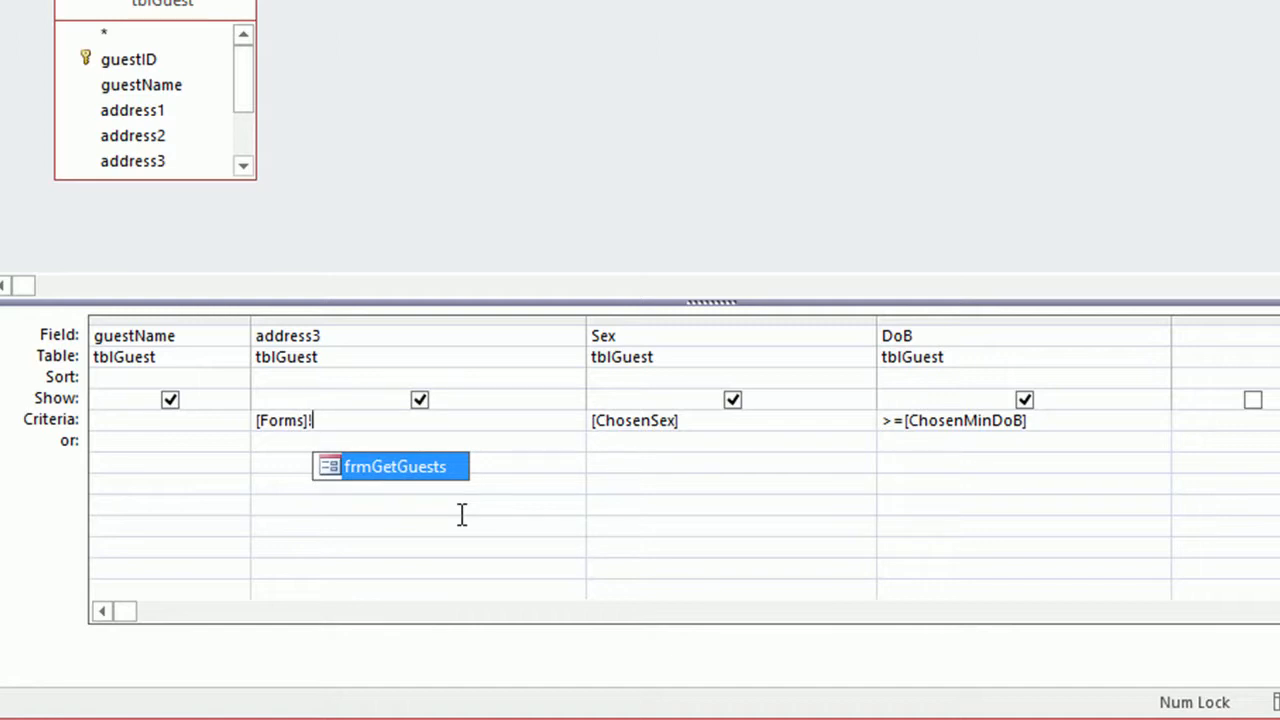
key(Tab)
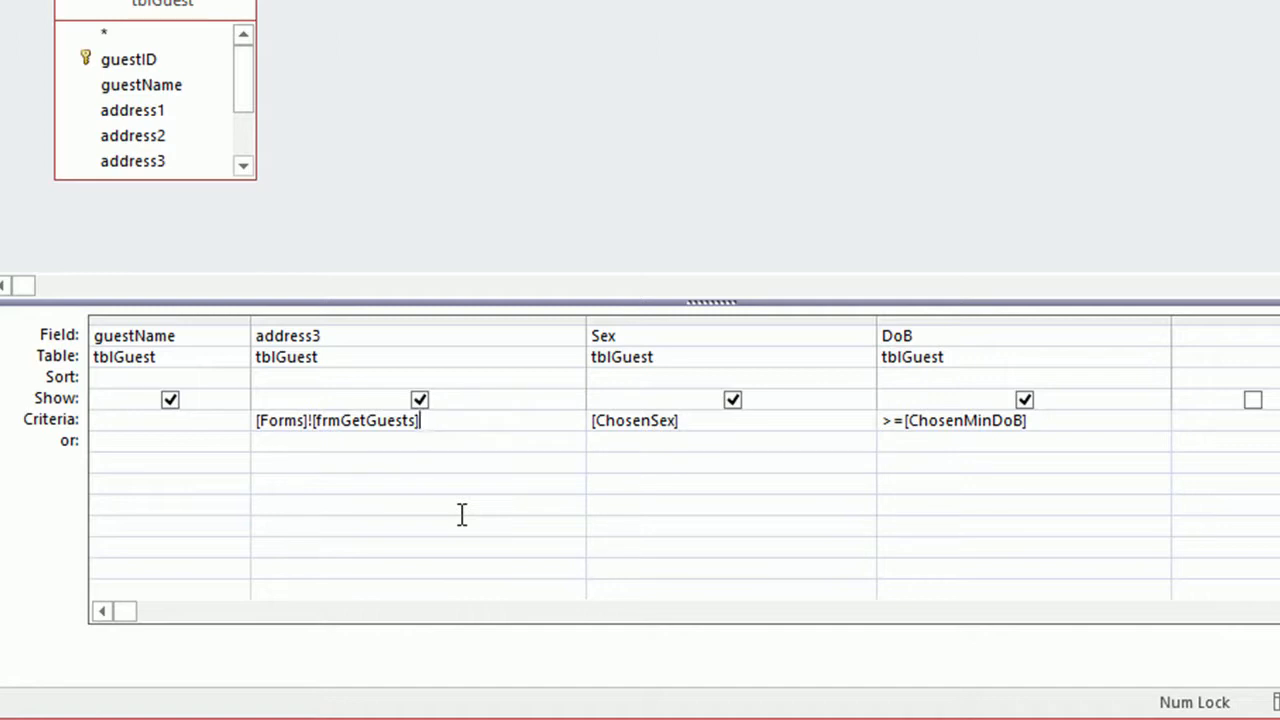
text(!)
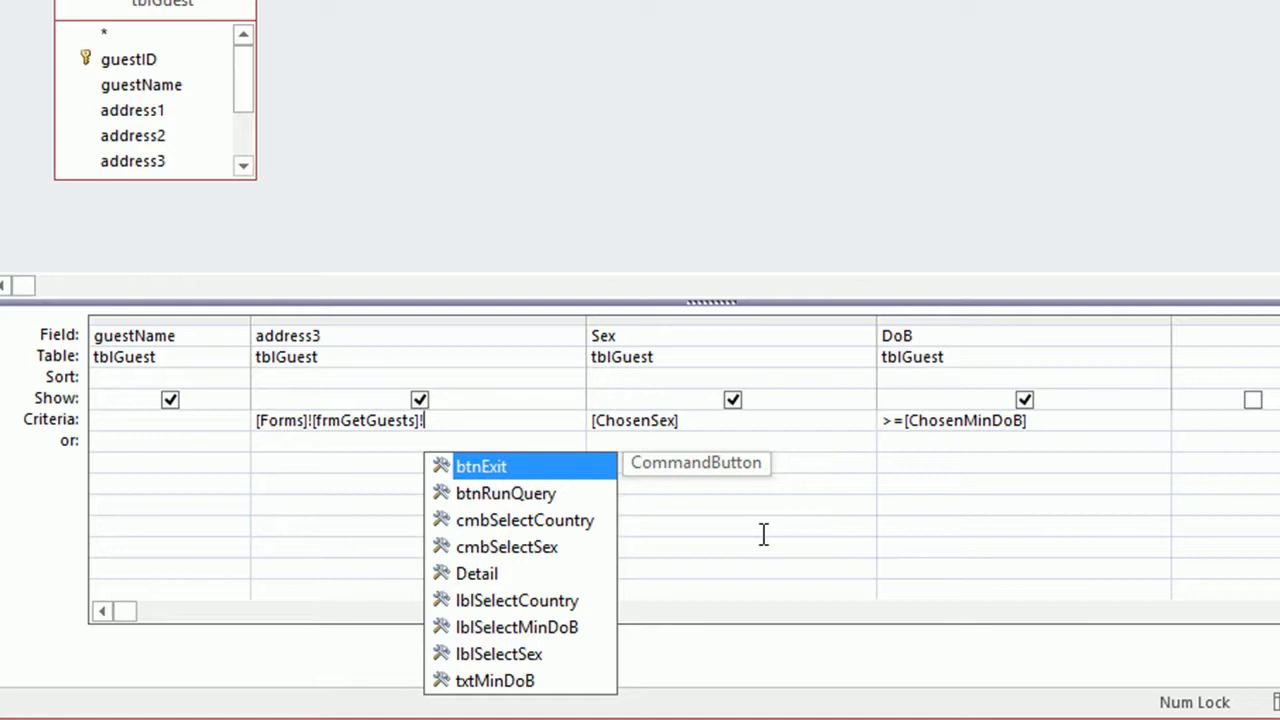
key(Down)
key(Down)
key(Down)
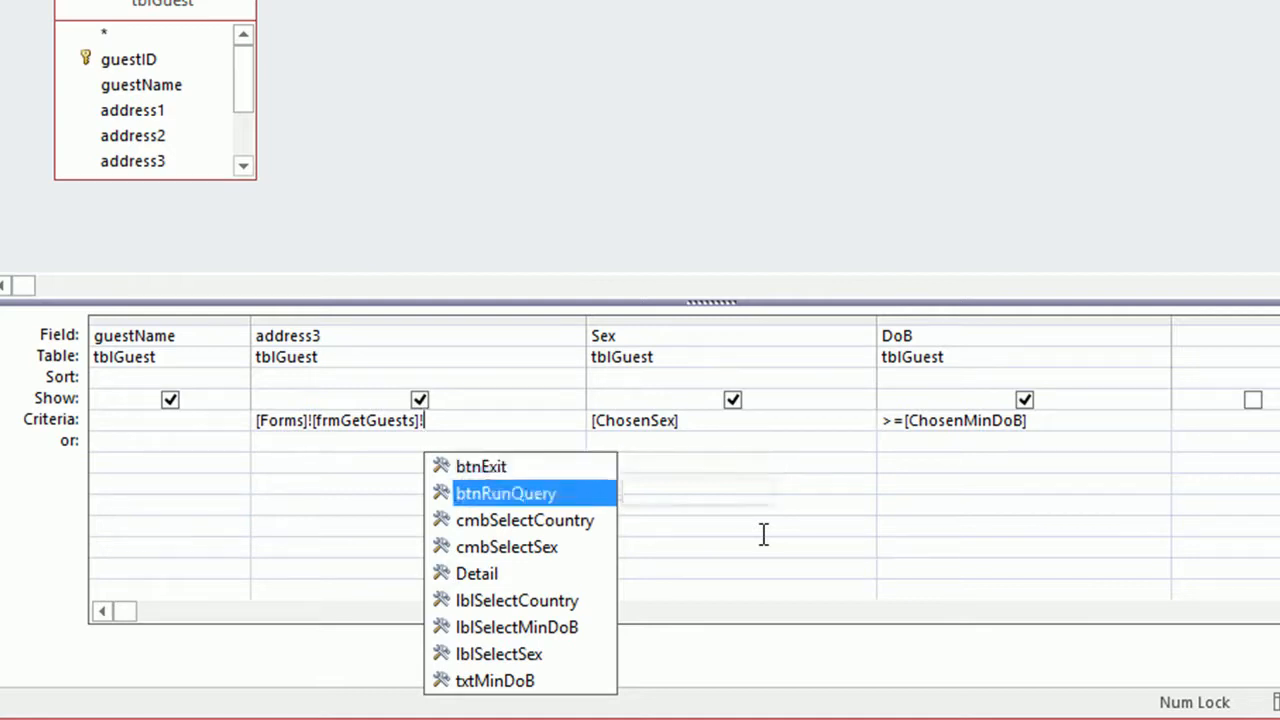
key(Up)
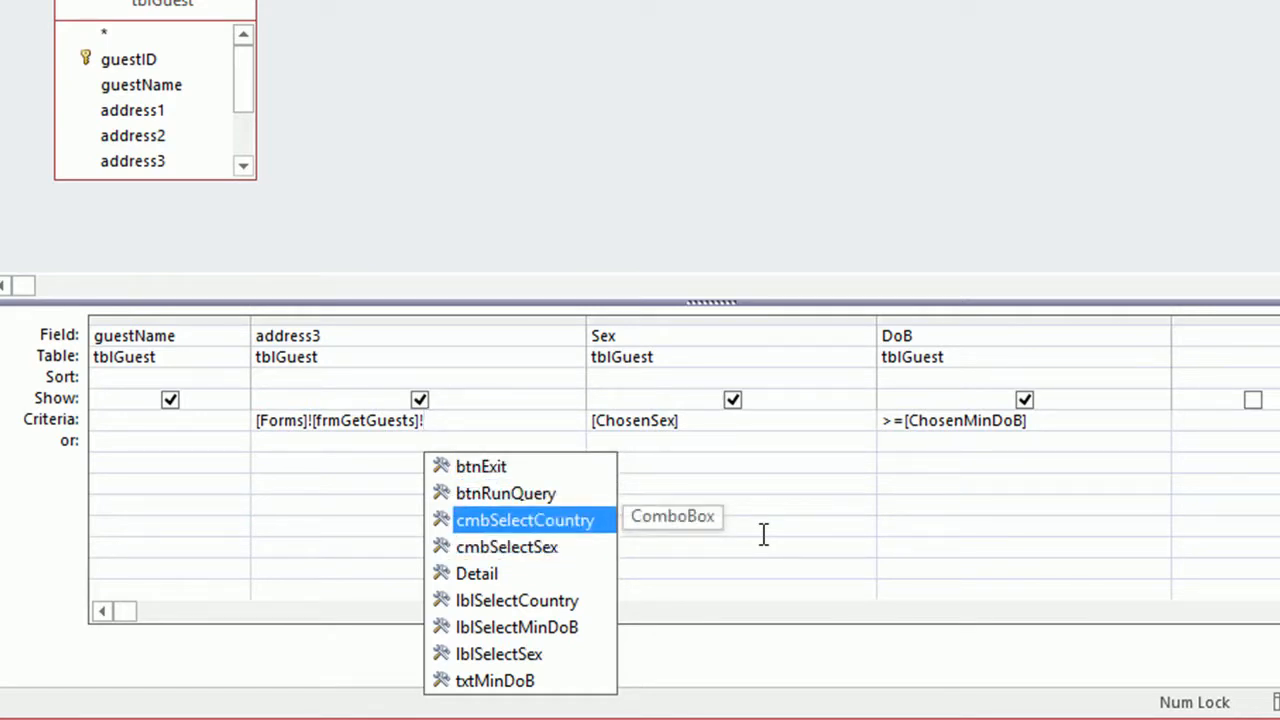
key(Return)
- Replace the Sex criterion with [Forms]![frmGetGuests]![cmbSelectSex]
click(744, 421)
key(BackSpace)
key(BackSpace)
key(BackSpace)
key(BackSpace)
key(BackSpace)
key(BackSpace)
key(BackSpace)
key(BackSpace)
key(BackSpace)
key(BackSpace)
key(BackSpace)
text([Forms])
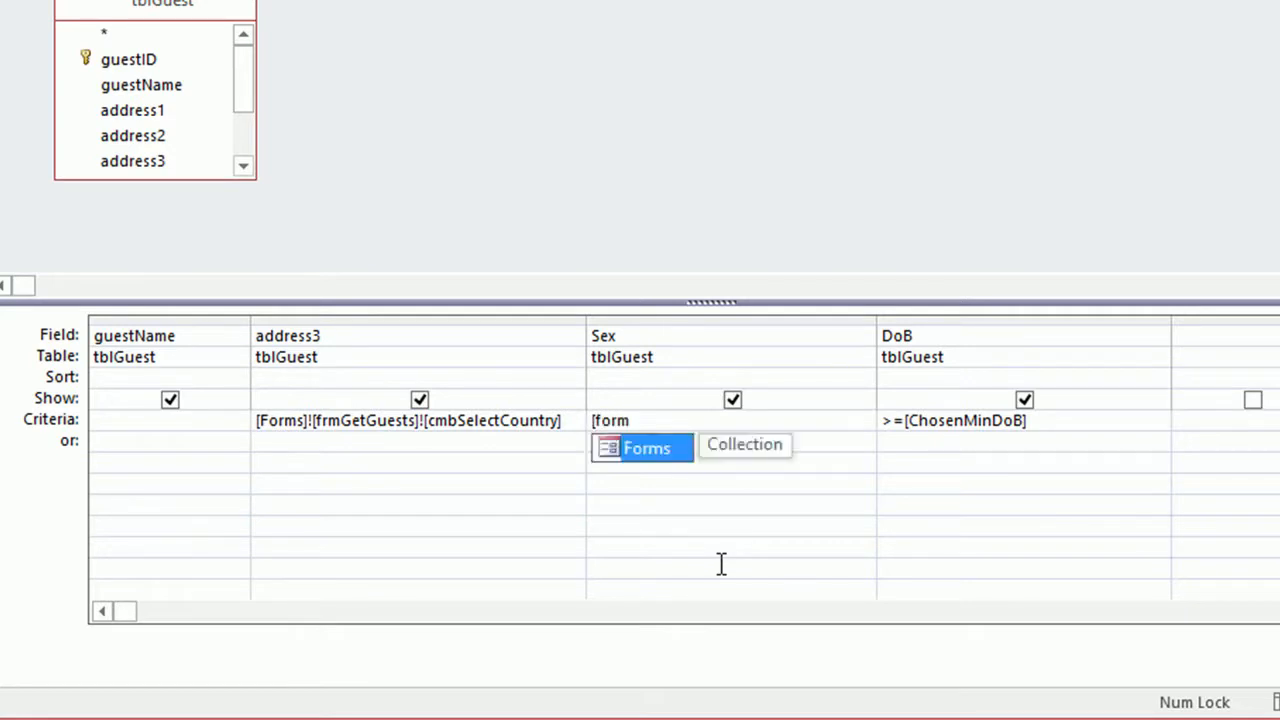
text(!)
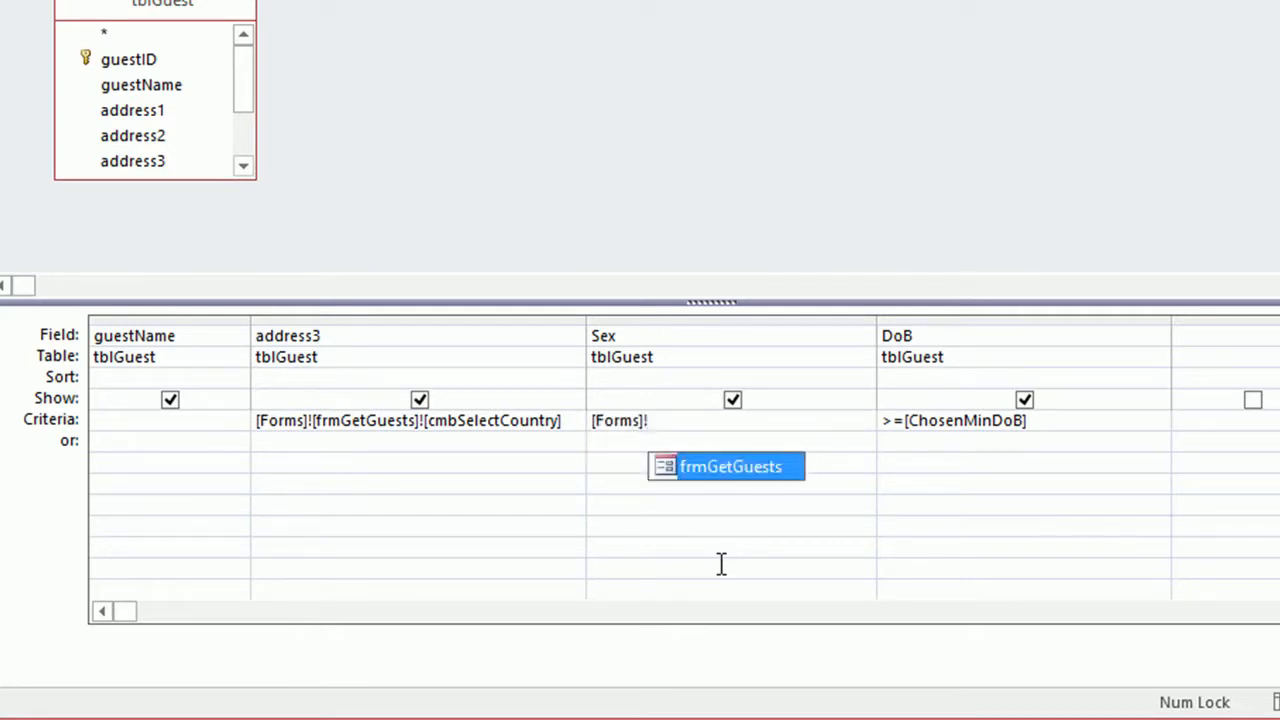
key(Tab)
text(!)
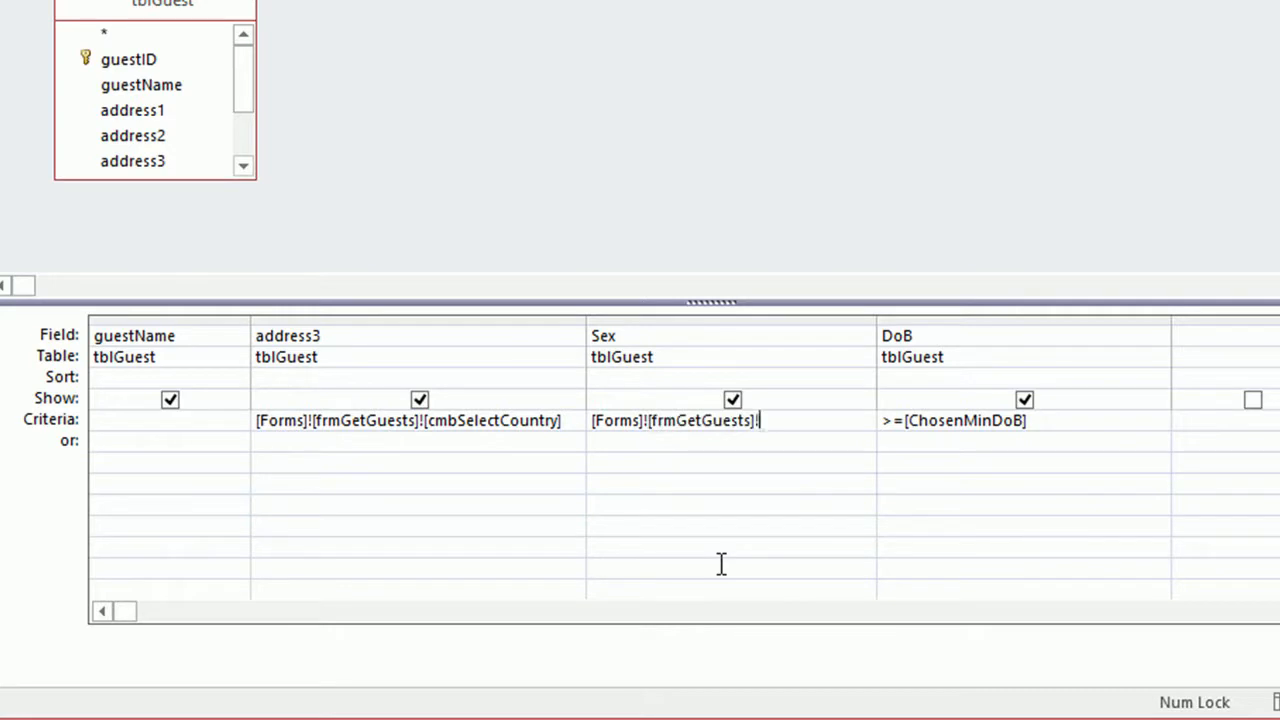
key(Down)
key(Down)
key(Down)
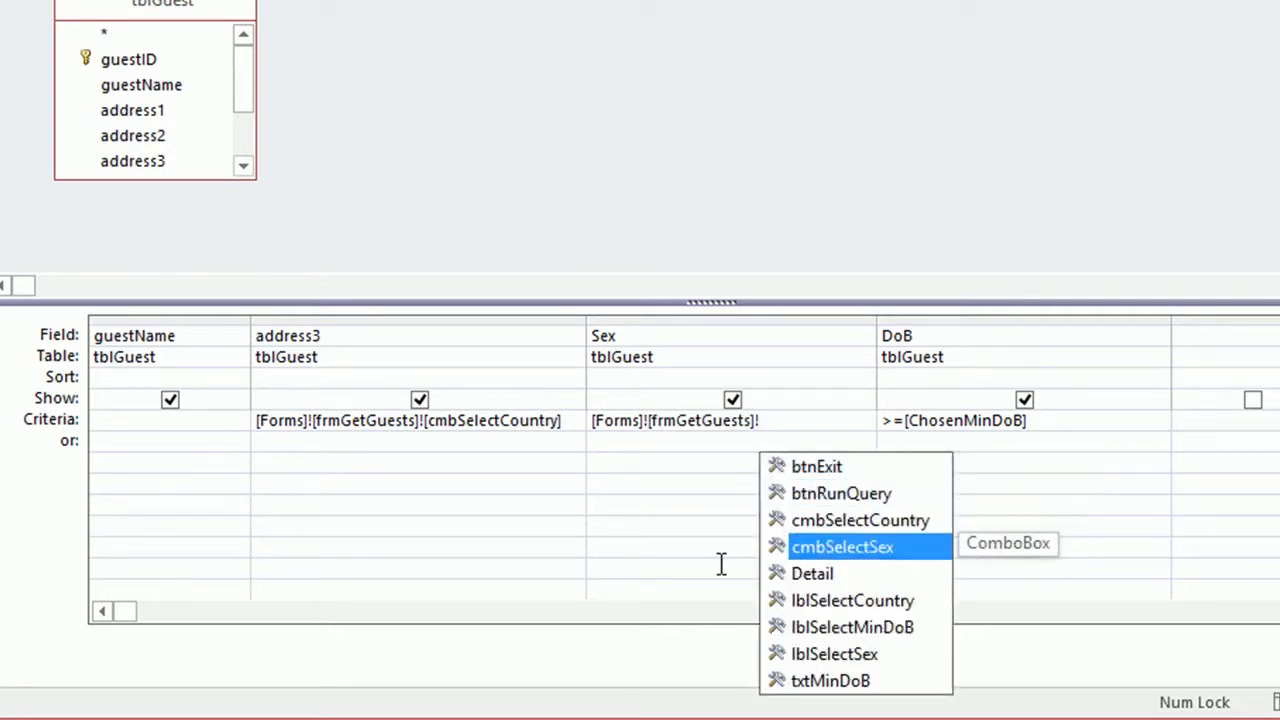
key(Tab)
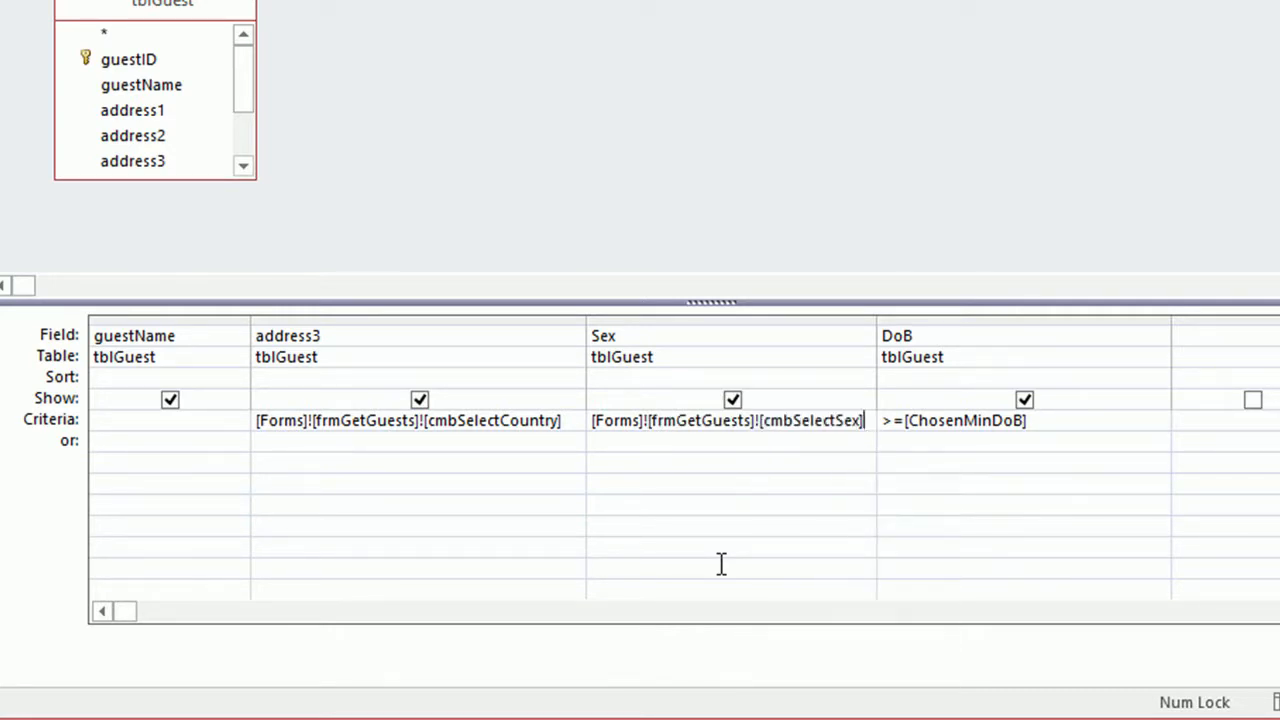
- Change the DoB criterion to >=[Forms]![frmGetGuests]![txtMinDoB]
drag(904, 420, 1049, 428)
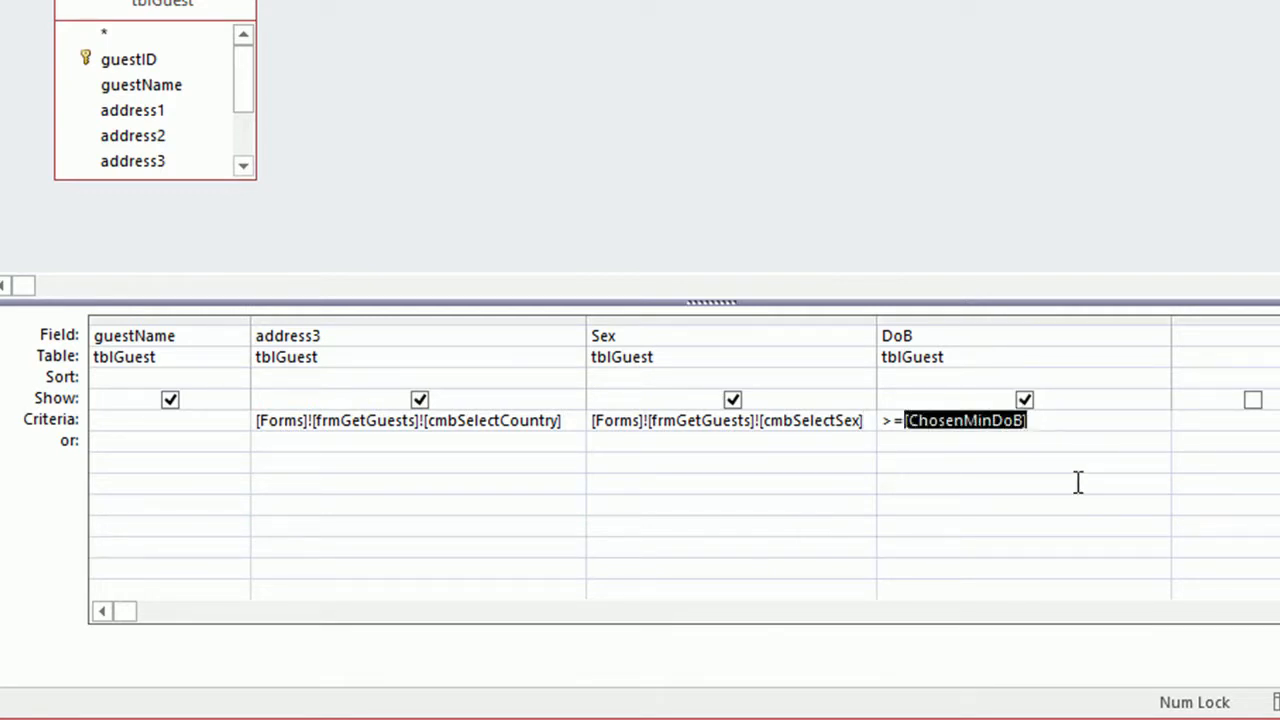
text([)
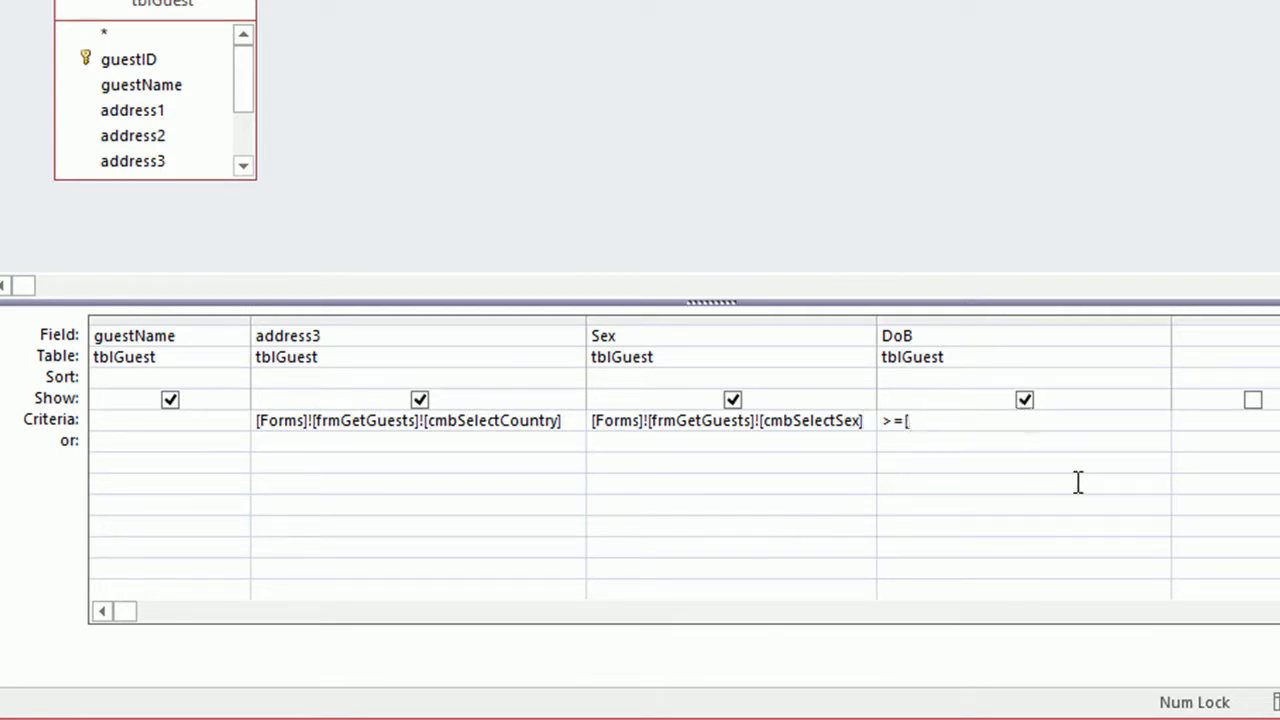
text(from)
key(BackSpace)
key(BackSpace)
key(BackSpace)
key(BackSpace)
text(for)
key(Tab)
text(!)
key(Tab)
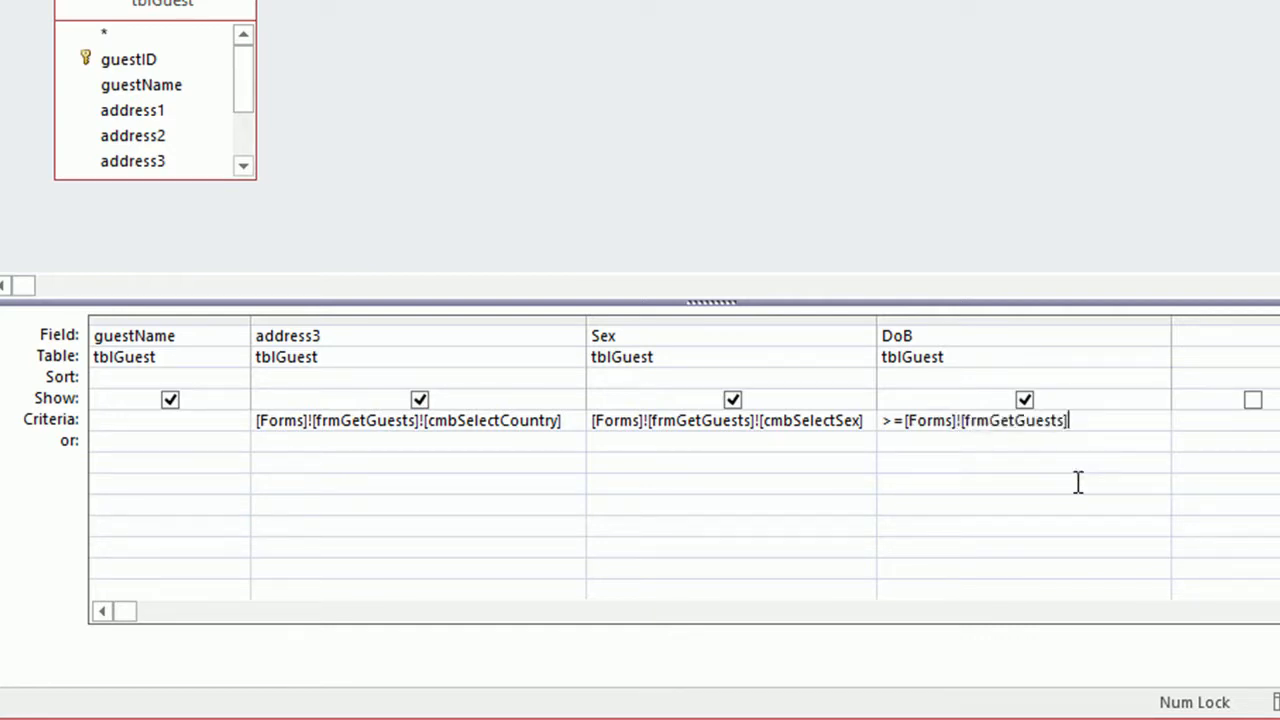
text(!)
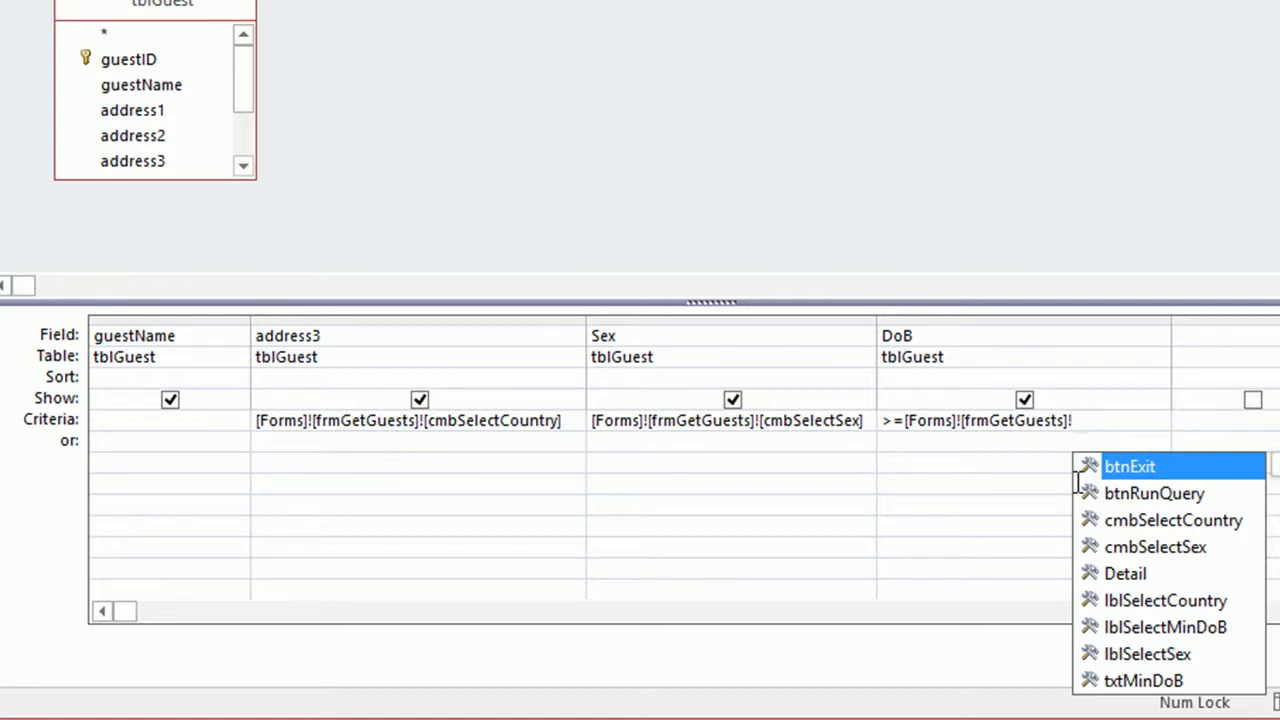
key(Down)
key(Down)
key(Down)
key(Down)
key(Down)
key(Down)
key(Down)
key(Down)
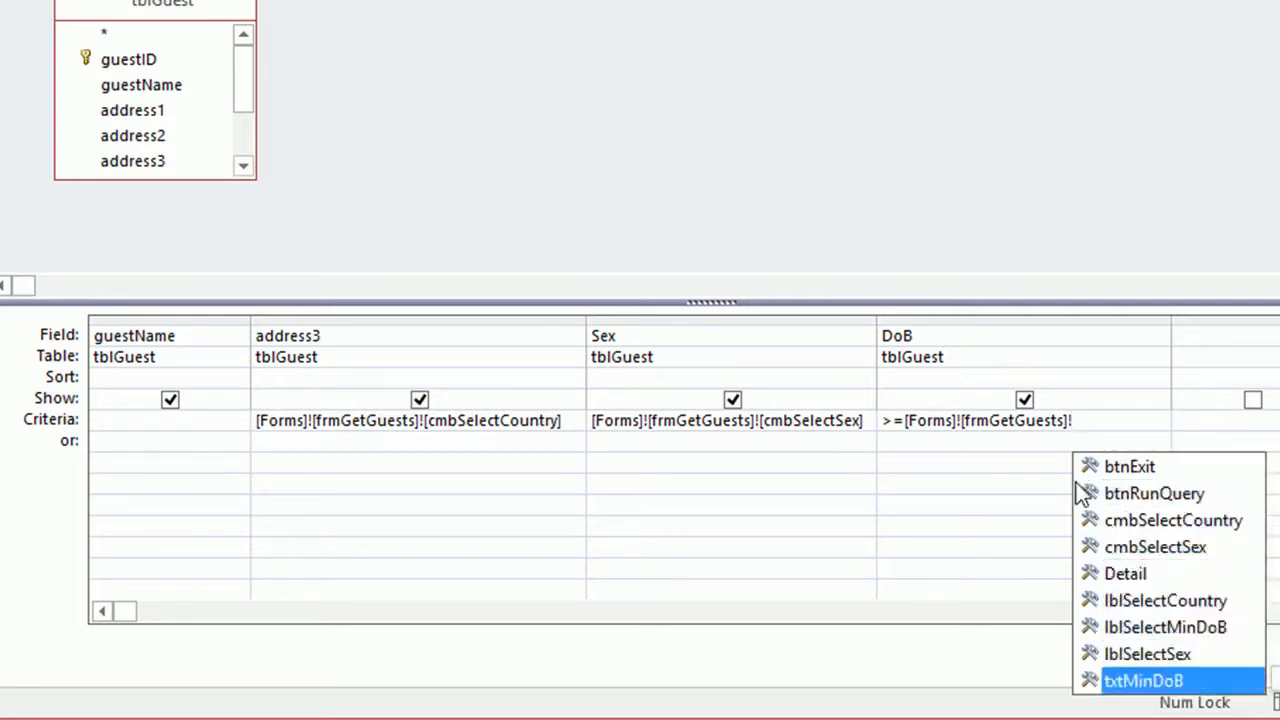
key(Tab)
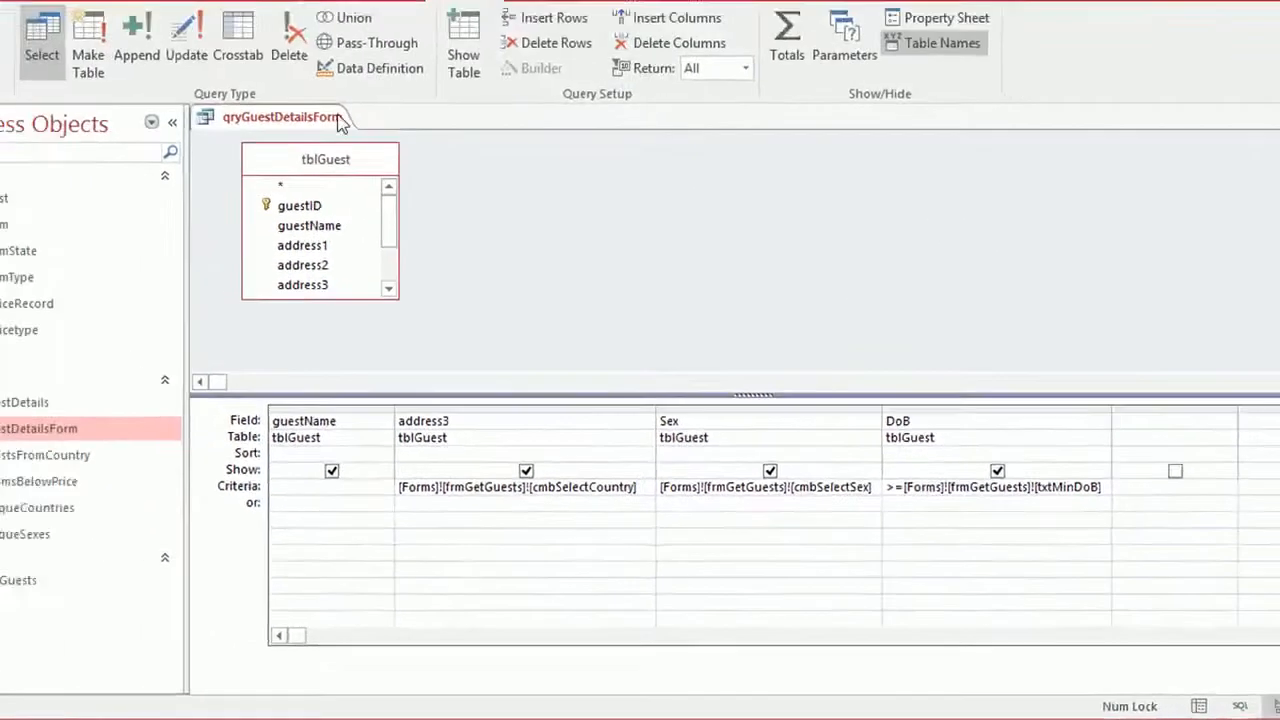
- Save the qryGuestDetailsForm query and close it
right_click(366, 172)
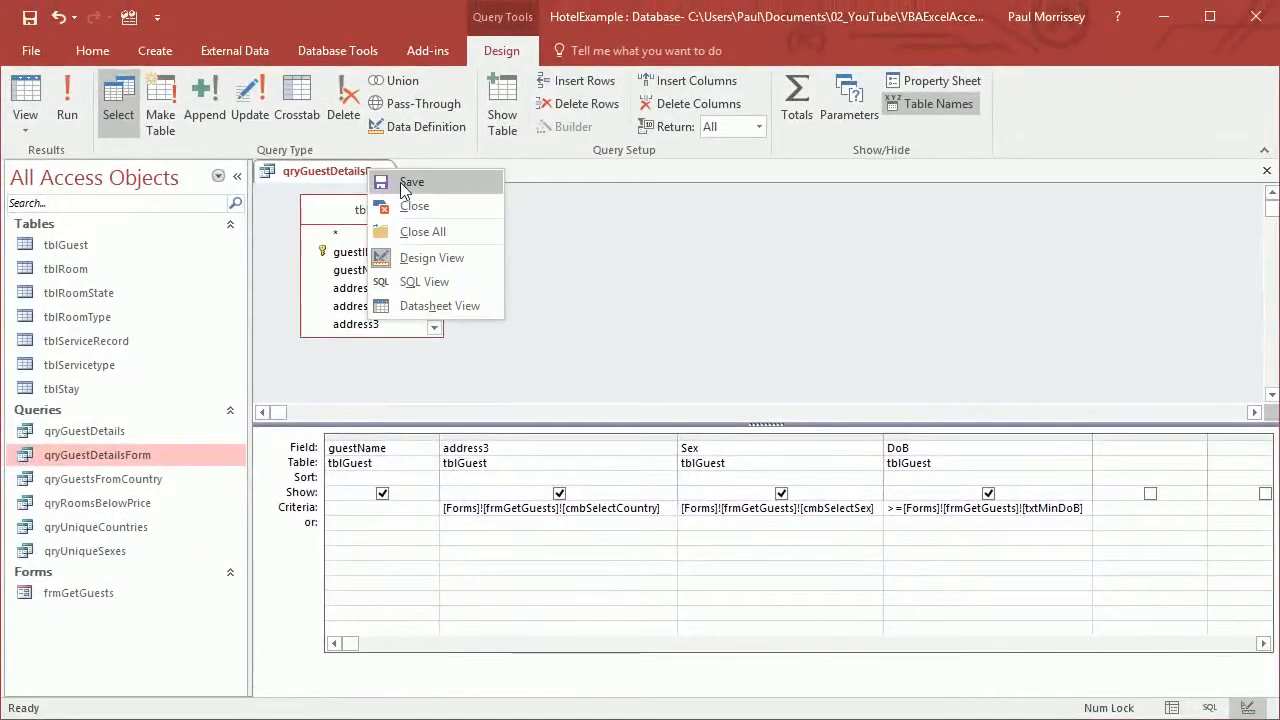
click(447, 184)
right_click(368, 172)
click(405, 208)
- Switch to the Visual Basic editor and open the code module of Form_frmGetGuests in the Hotel project
click(161, 592)
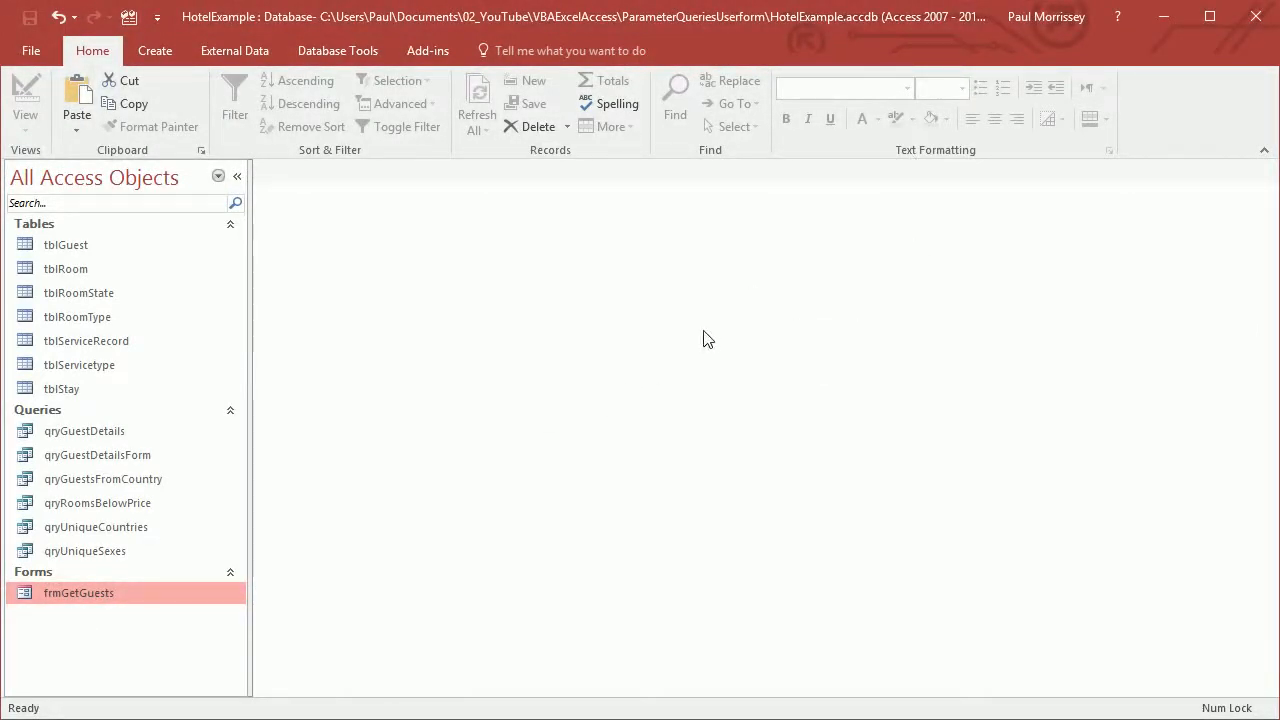
key(alt+F11)
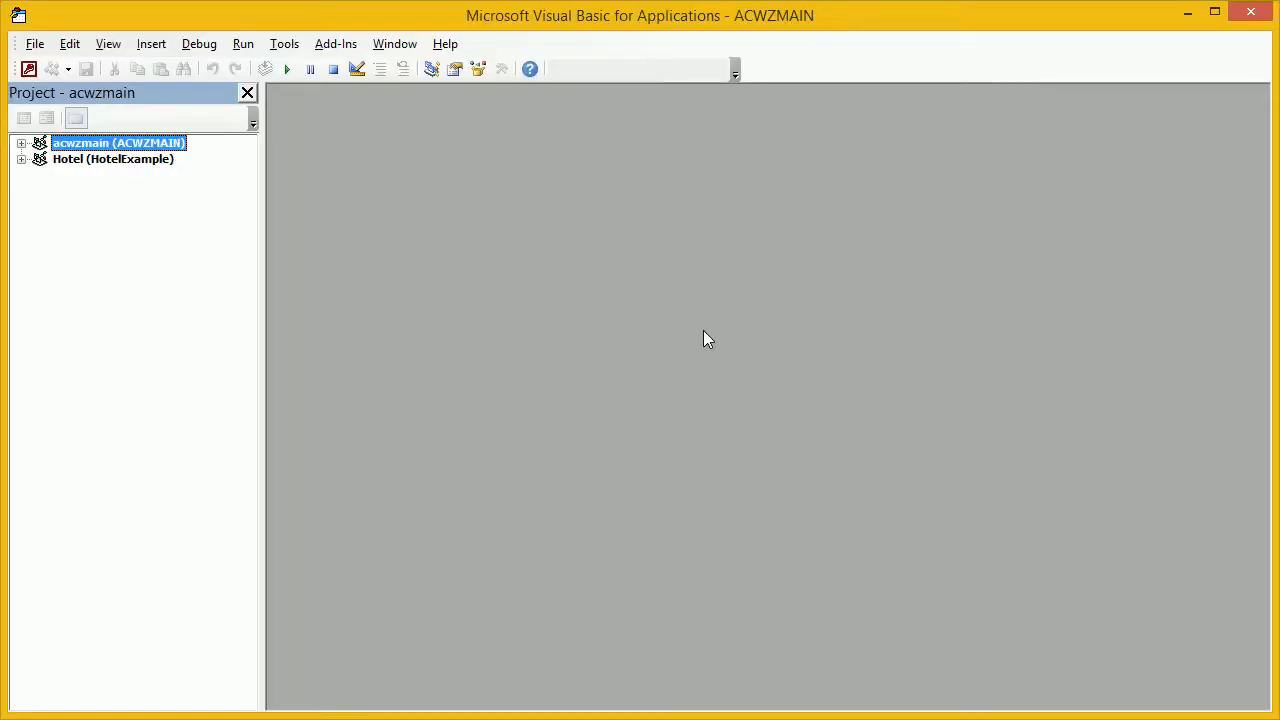
click(110, 163)
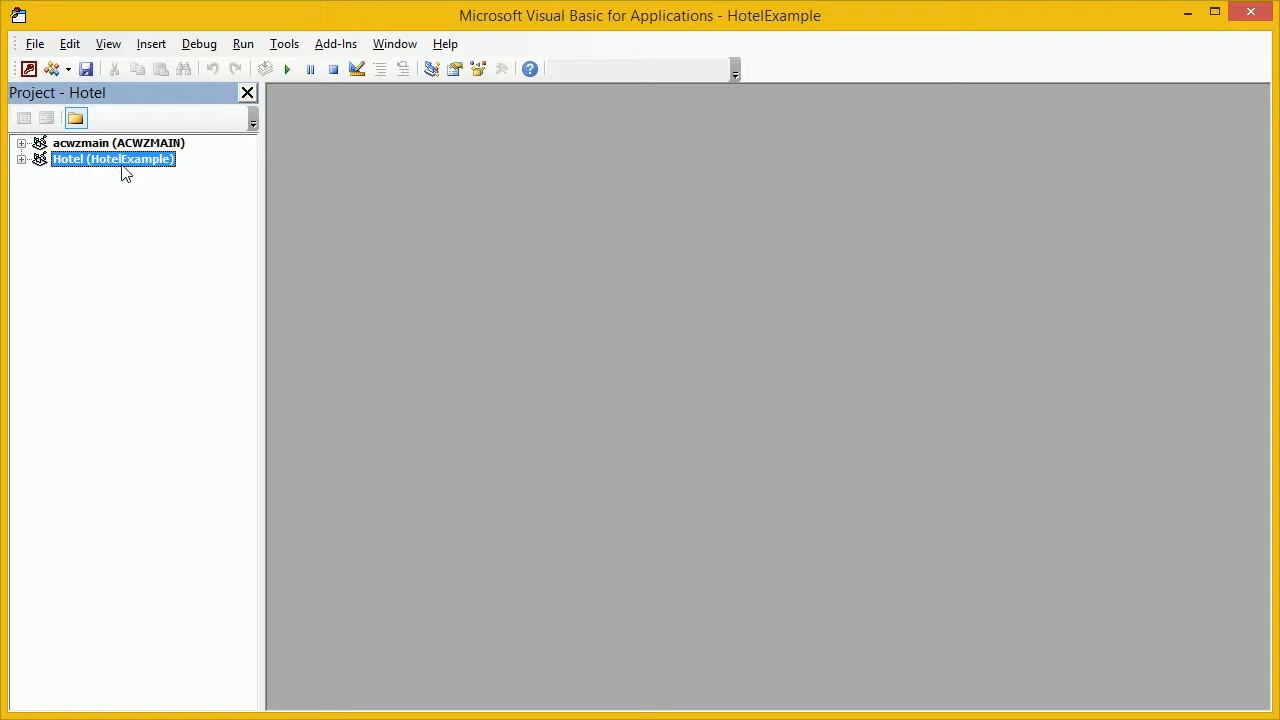
click(21, 160)
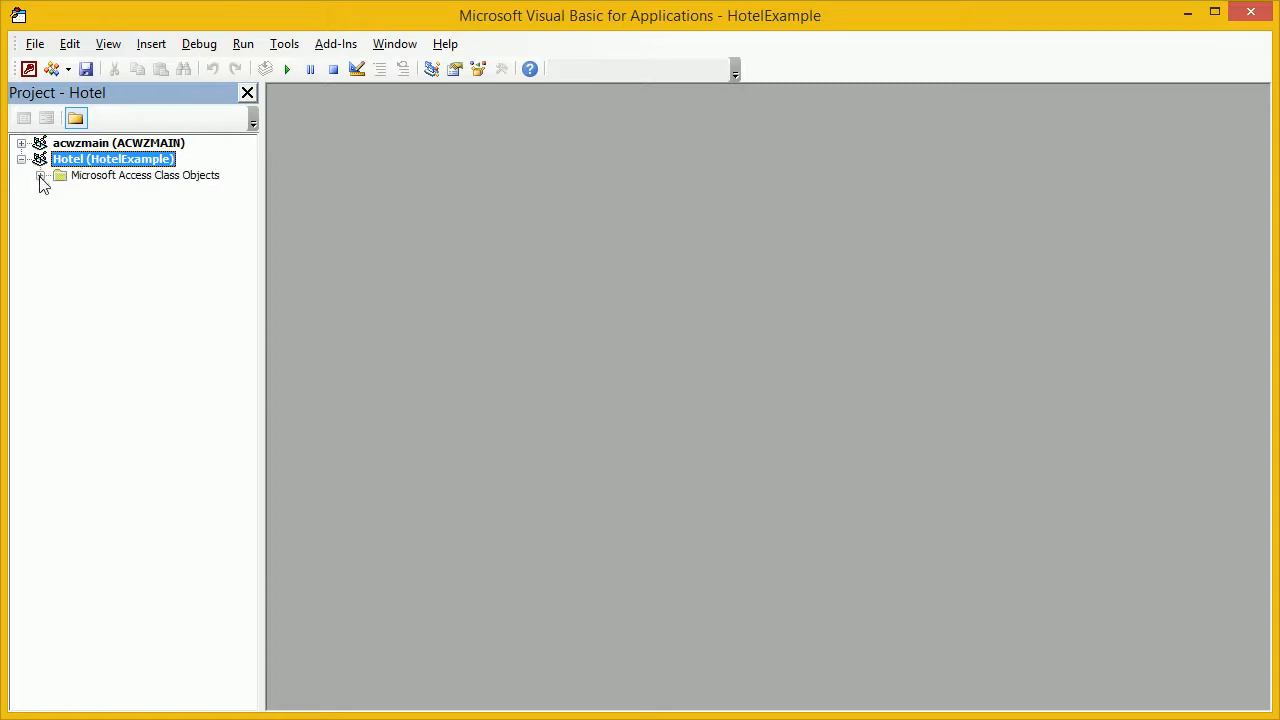
click(40, 176)
click(152, 192)
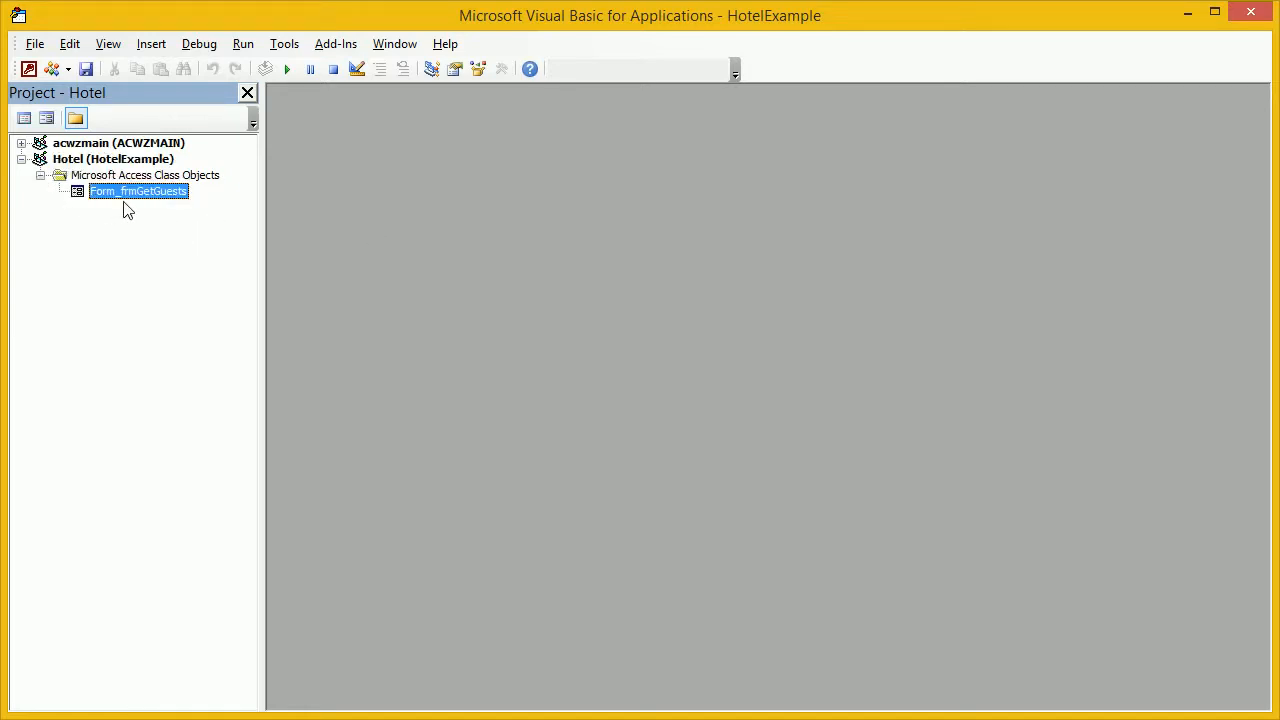
right_click(176, 198)
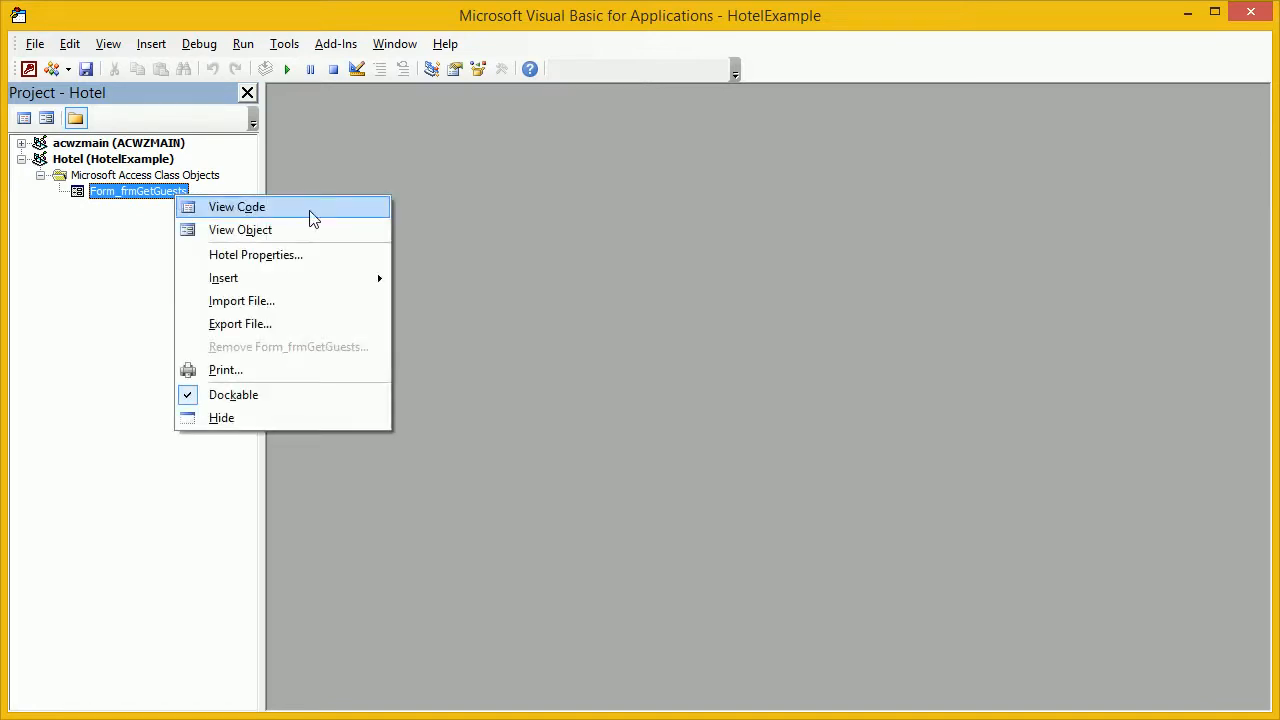
right_click(157, 200)
right_click(155, 198)
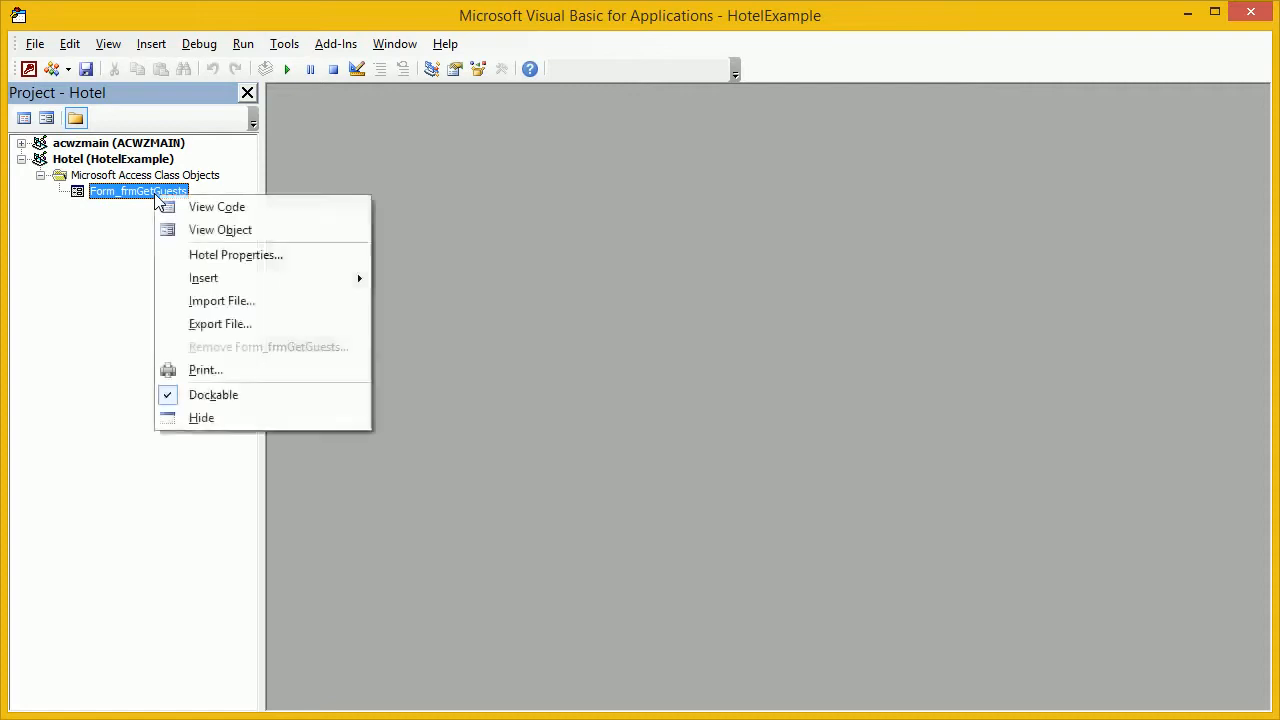
click(317, 215)
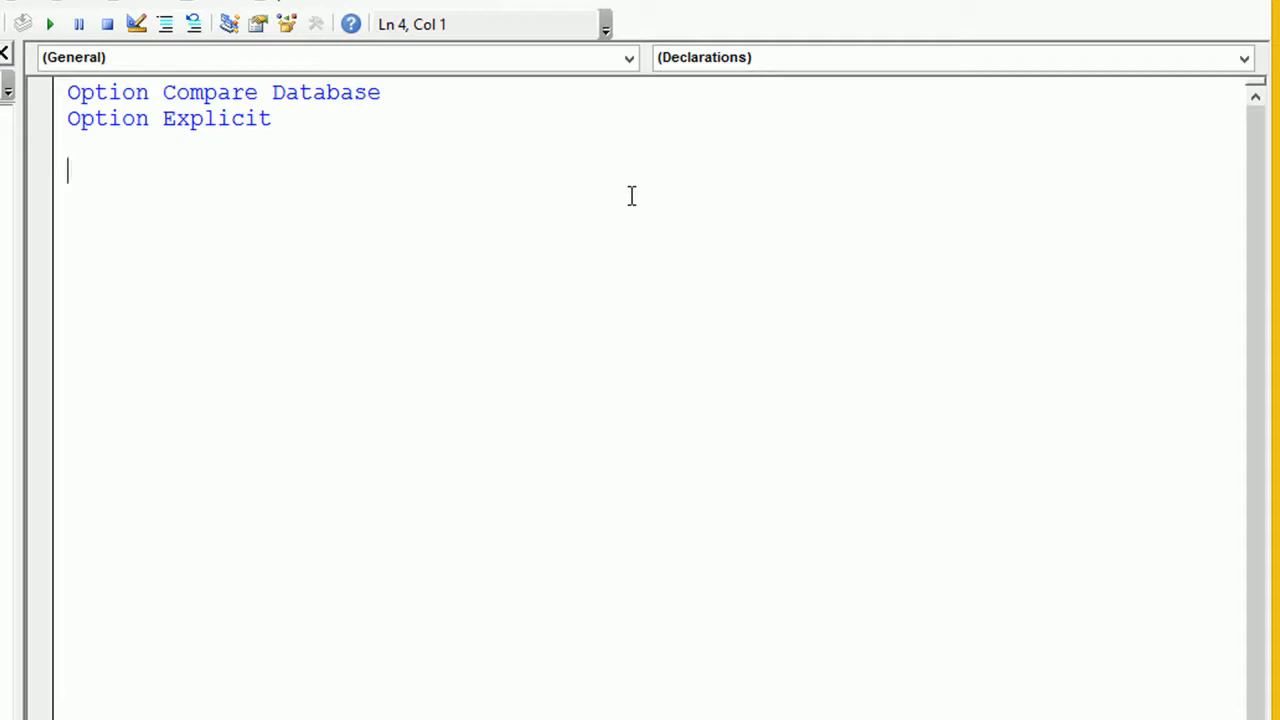
- Create the Click event procedure for btnExit in the form's code module
click(630, 60)
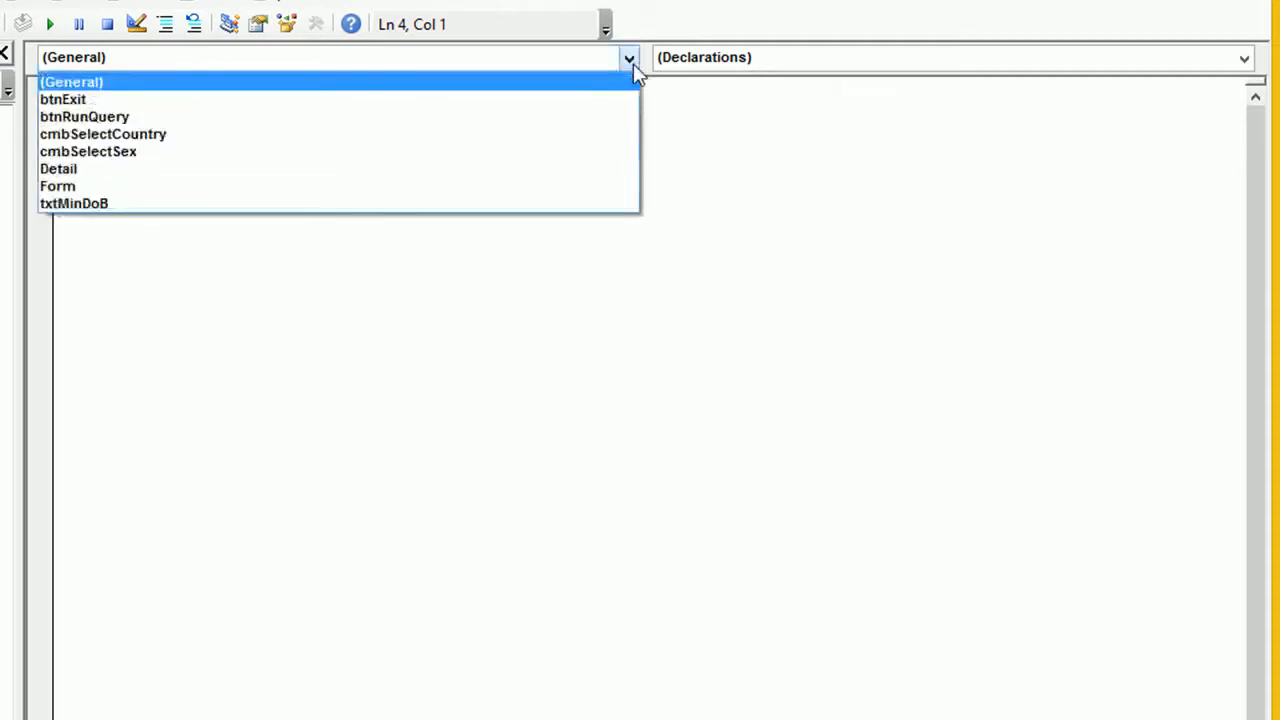
click(588, 112)
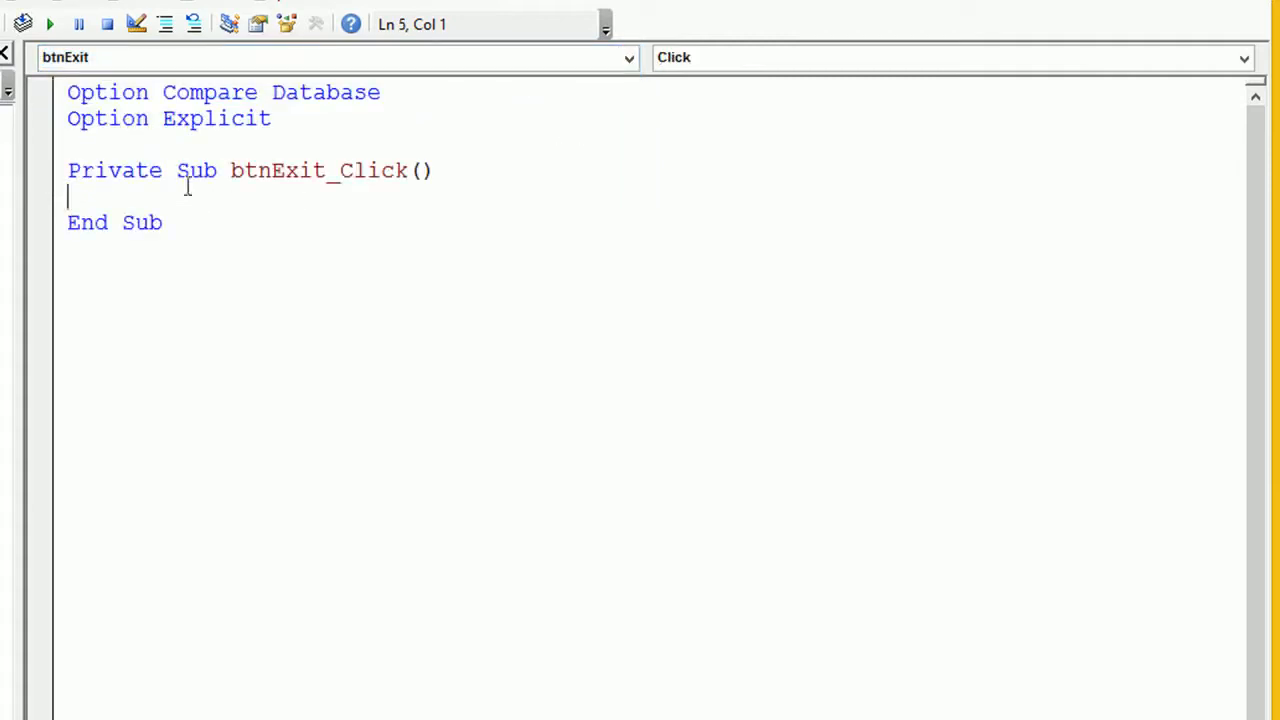
click(634, 64)
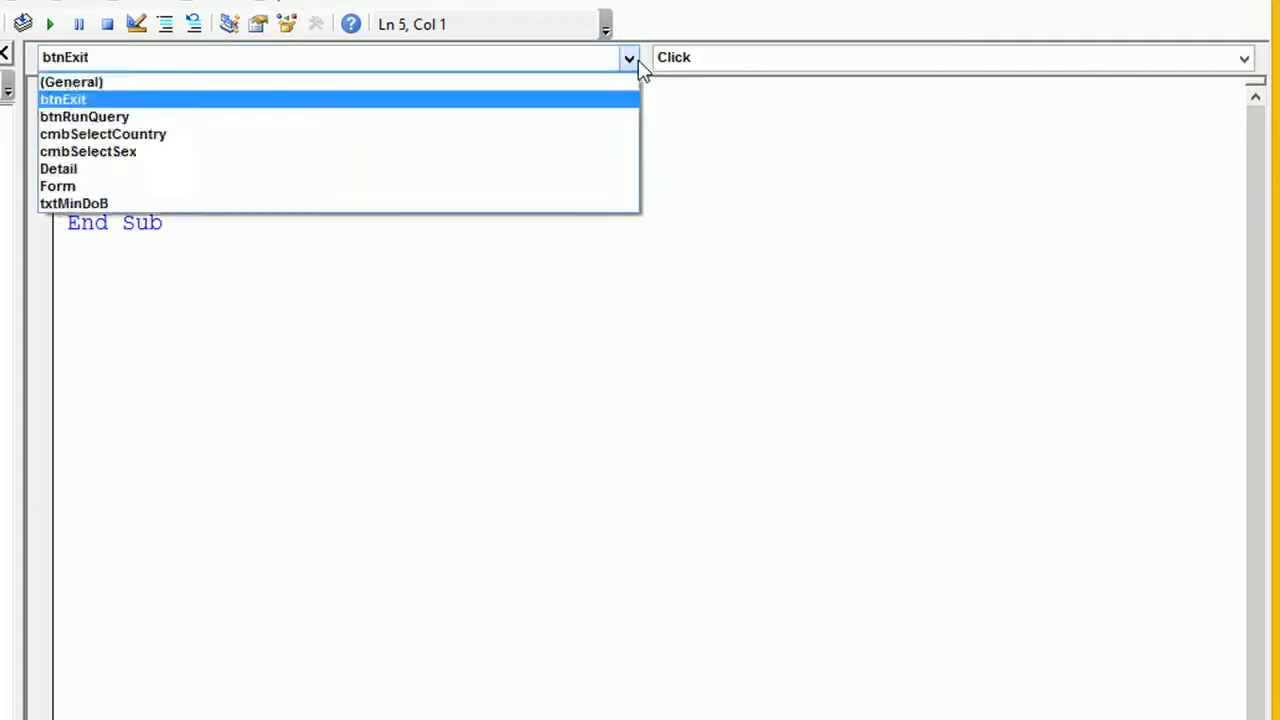
click(520, 112)
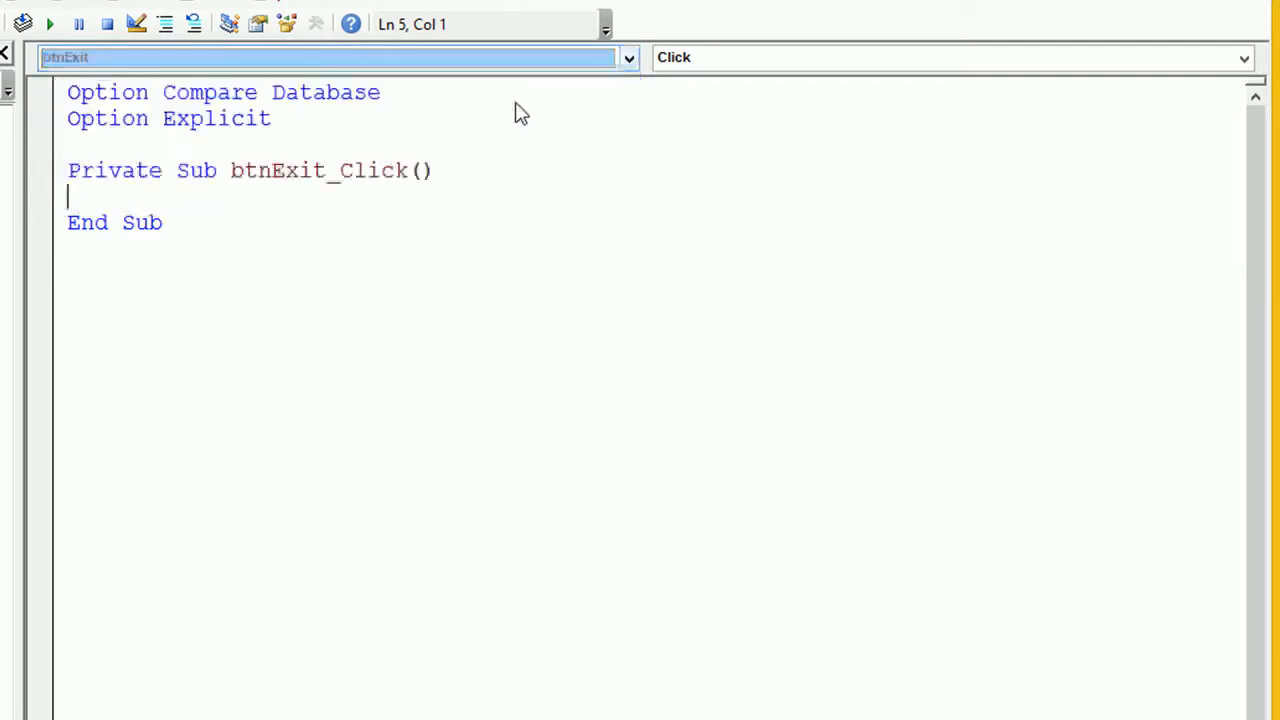
click(1245, 58)
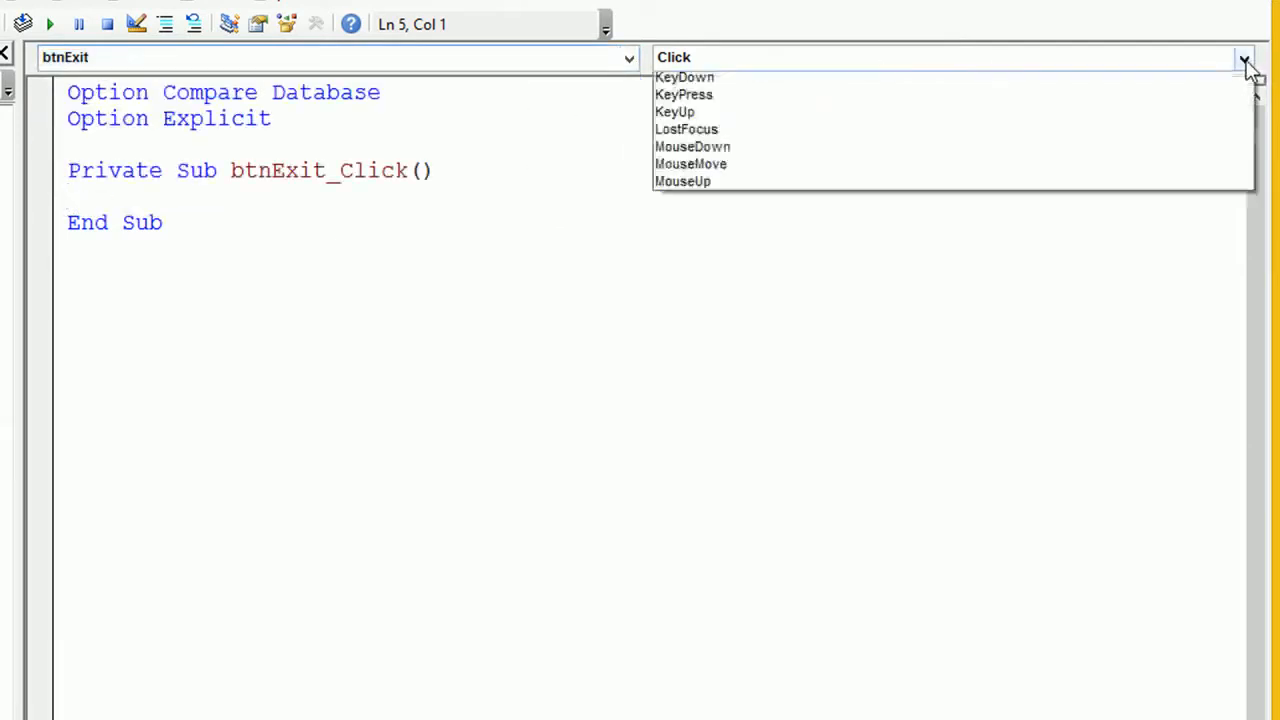
click(1196, 85)
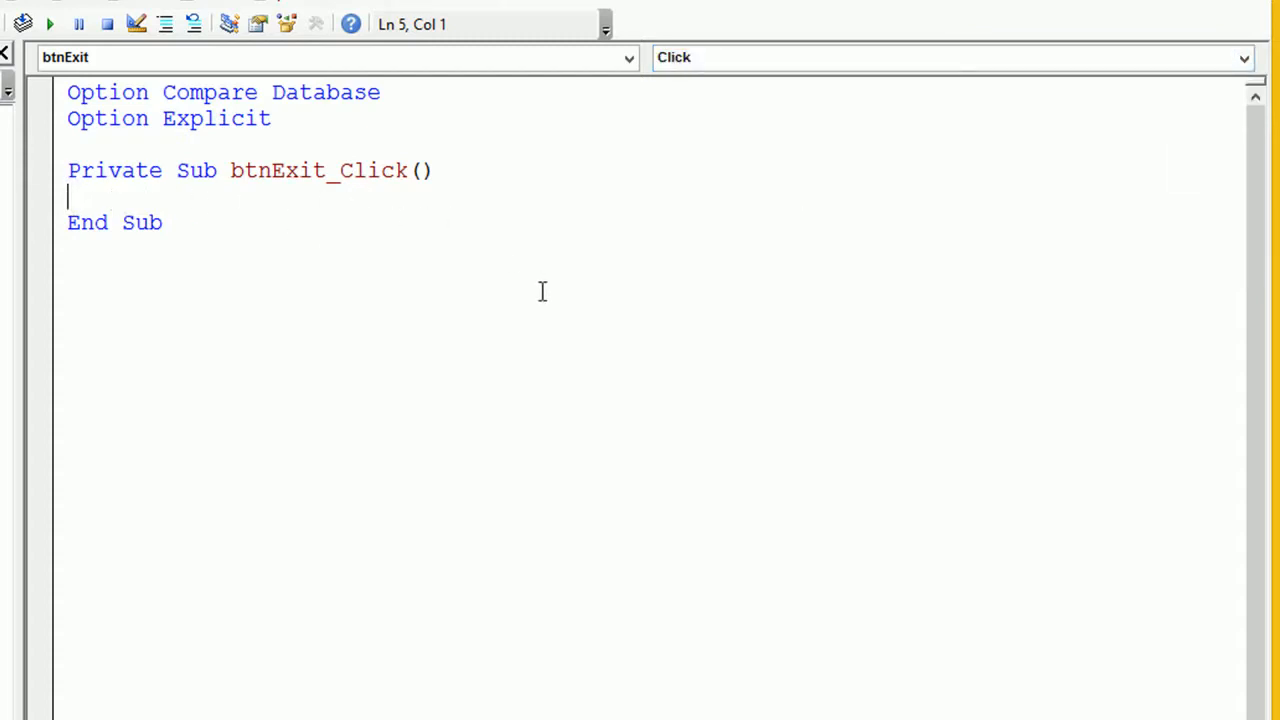
- Add DoCmd.Close as the body of btnExit_Click and leave blank lines below the procedure
key(Tab)
text(docmd)
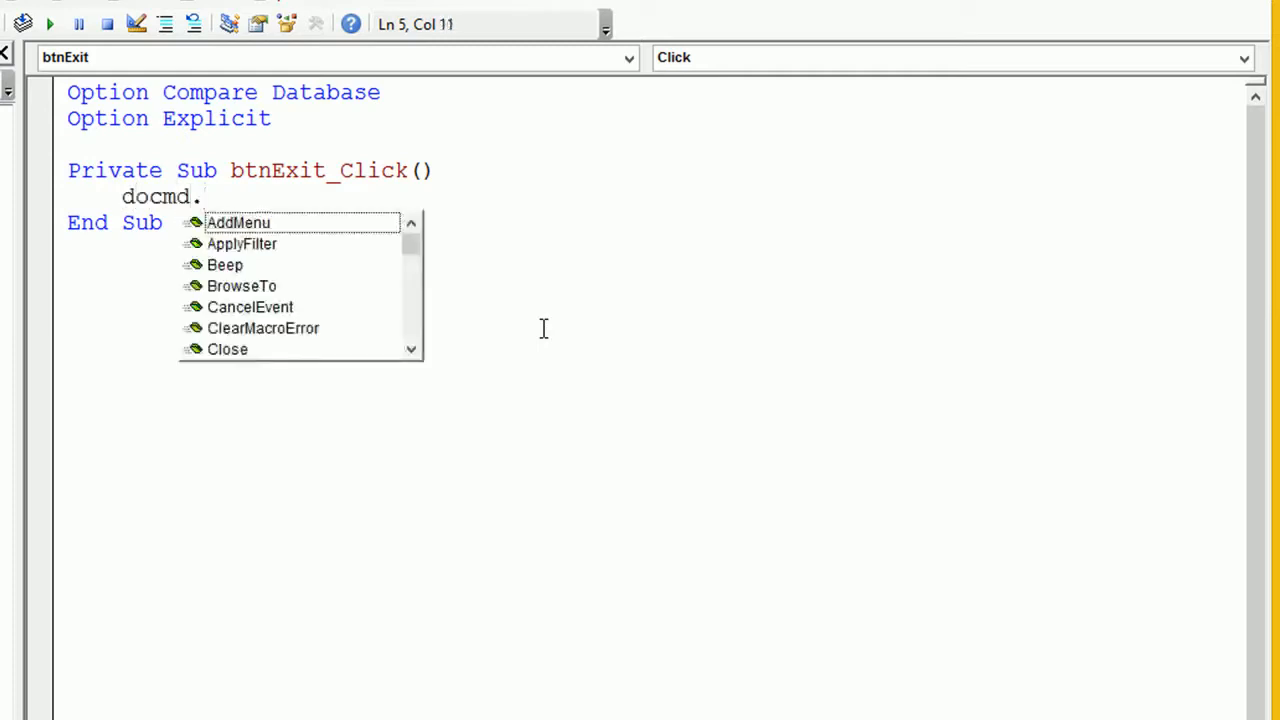
text(co)
key(BackSpace)
text(lo)
key(Tab)
key(Down)
key(Return)
key(Return)
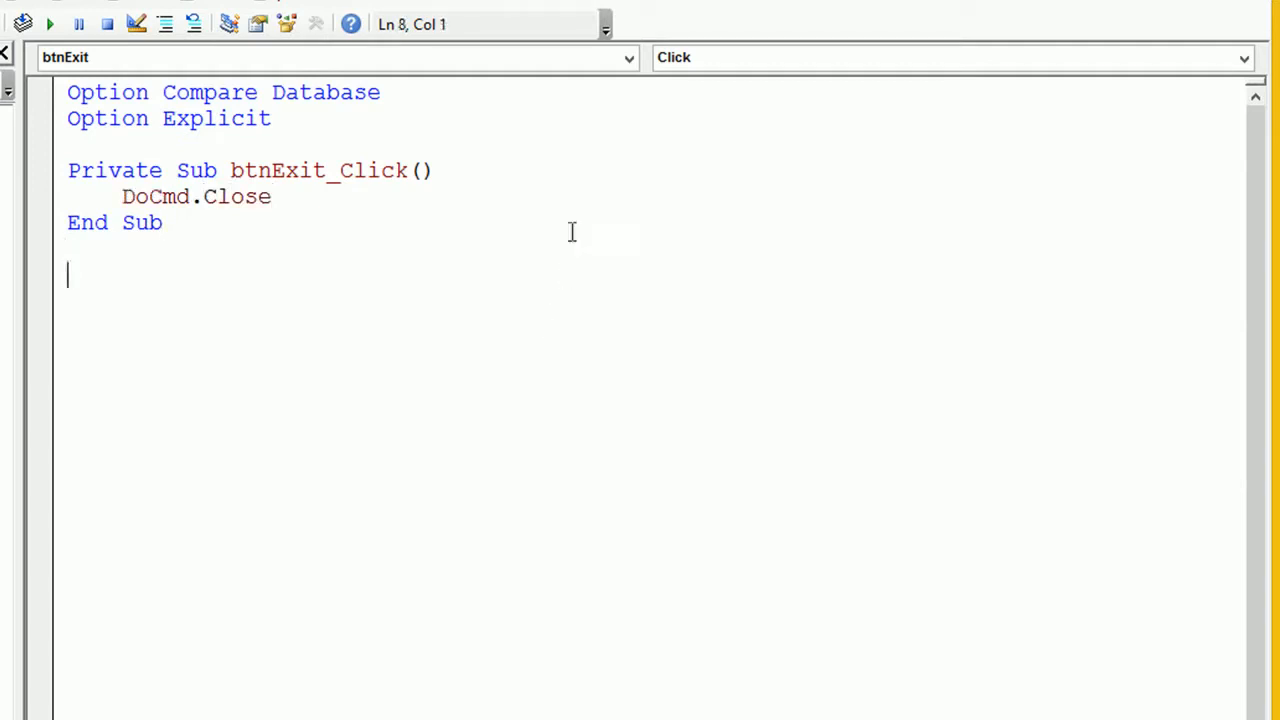
- Create the Click event procedure for btnRunQuery below btnExit_Click
click(630, 60)
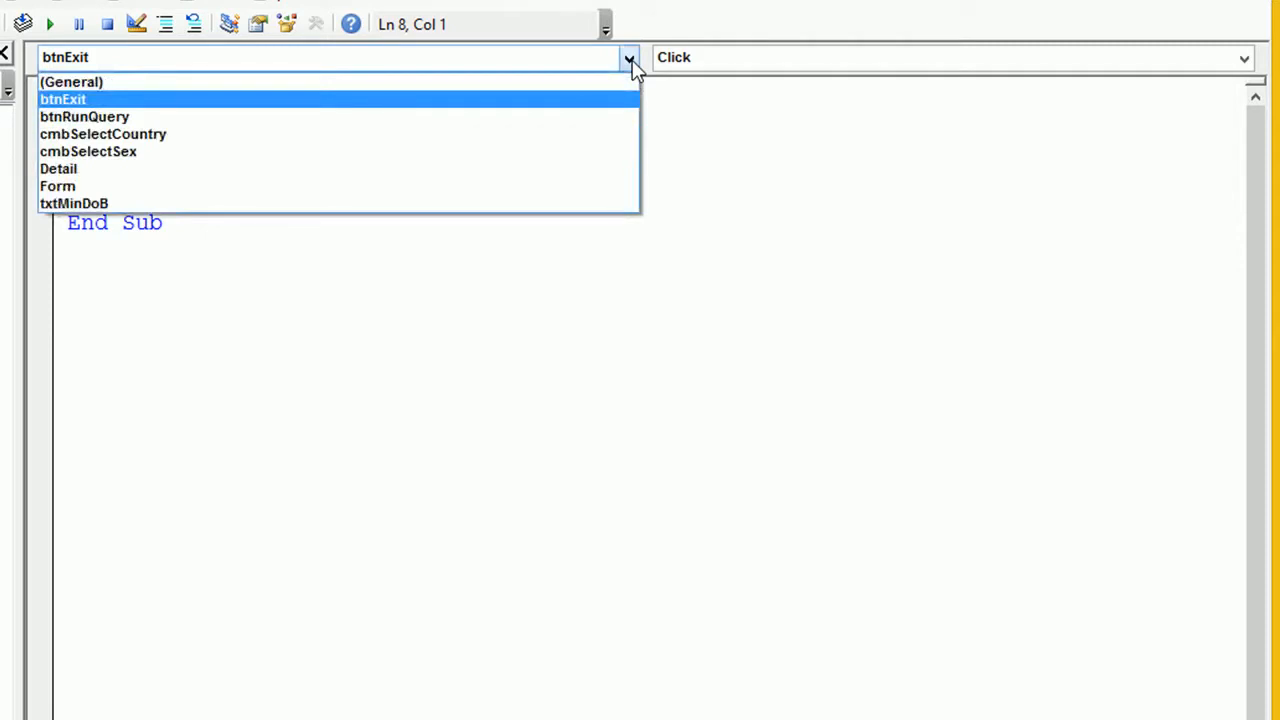
click(555, 118)
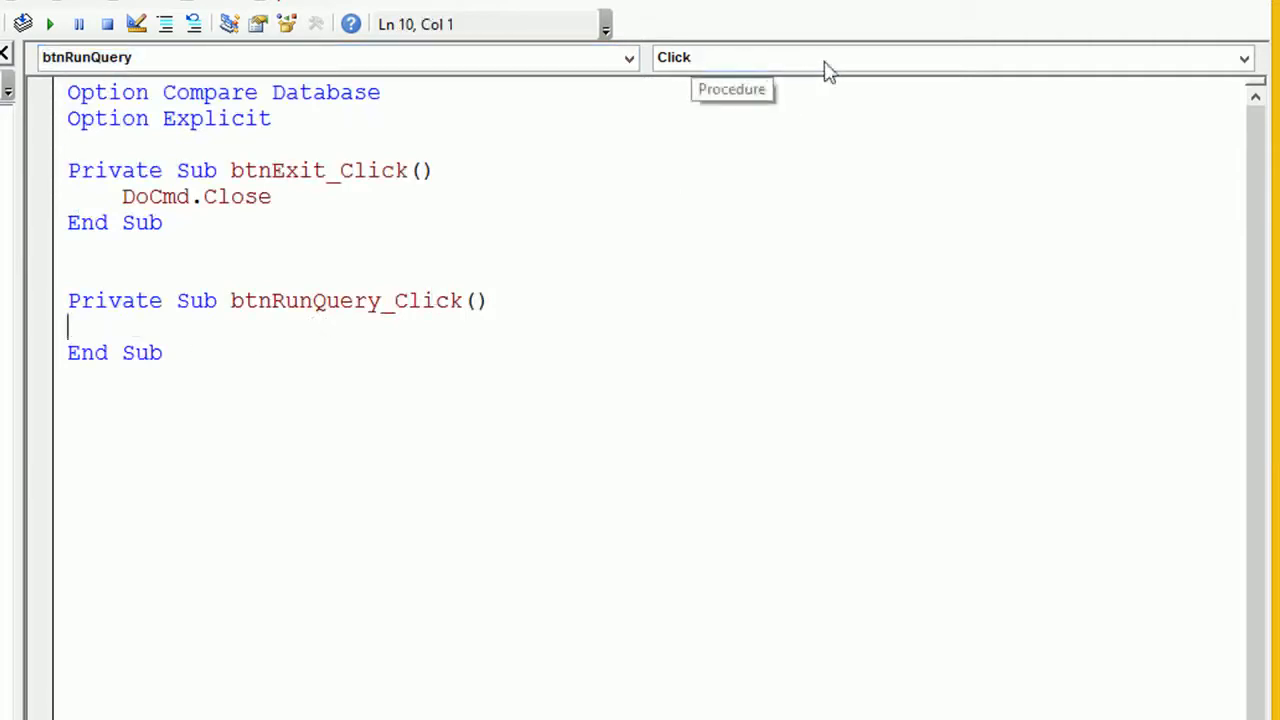
click(1244, 58)
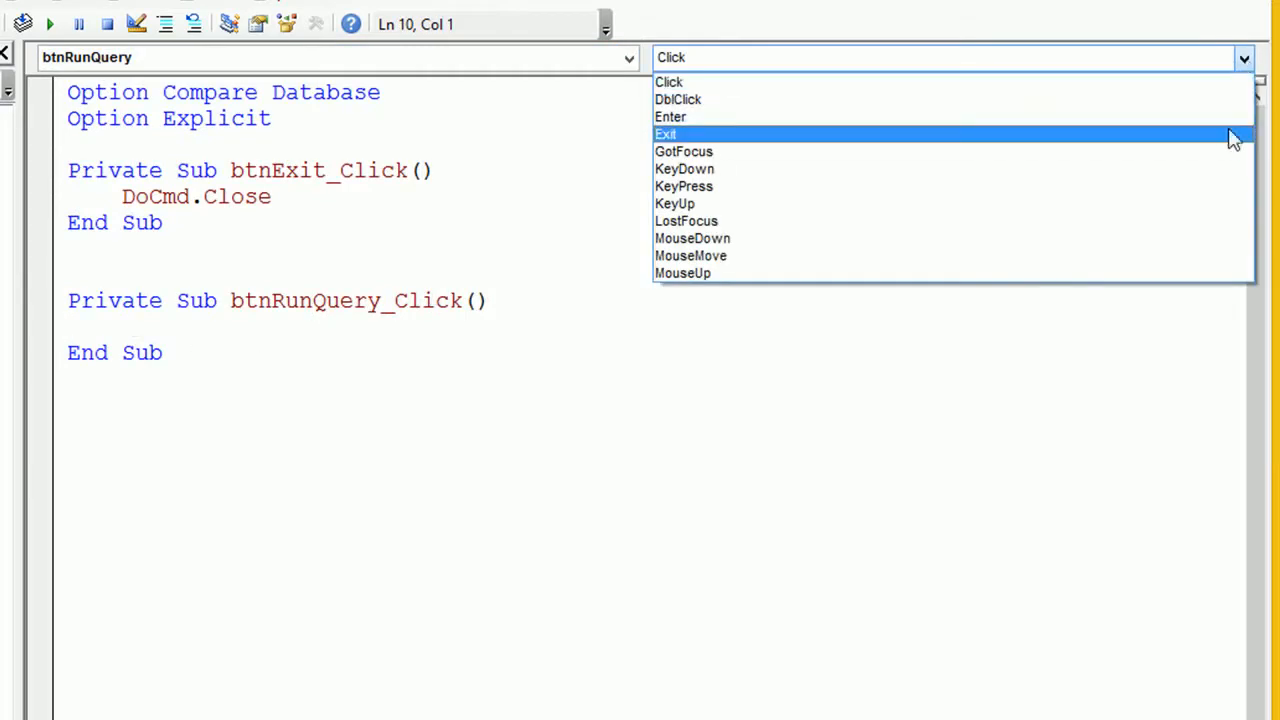
click(1214, 84)
- Begin an indented DoCmd.OpenQuery statement in btnRunQuery_Click, with a line continuation for its arguments
key(Tab)
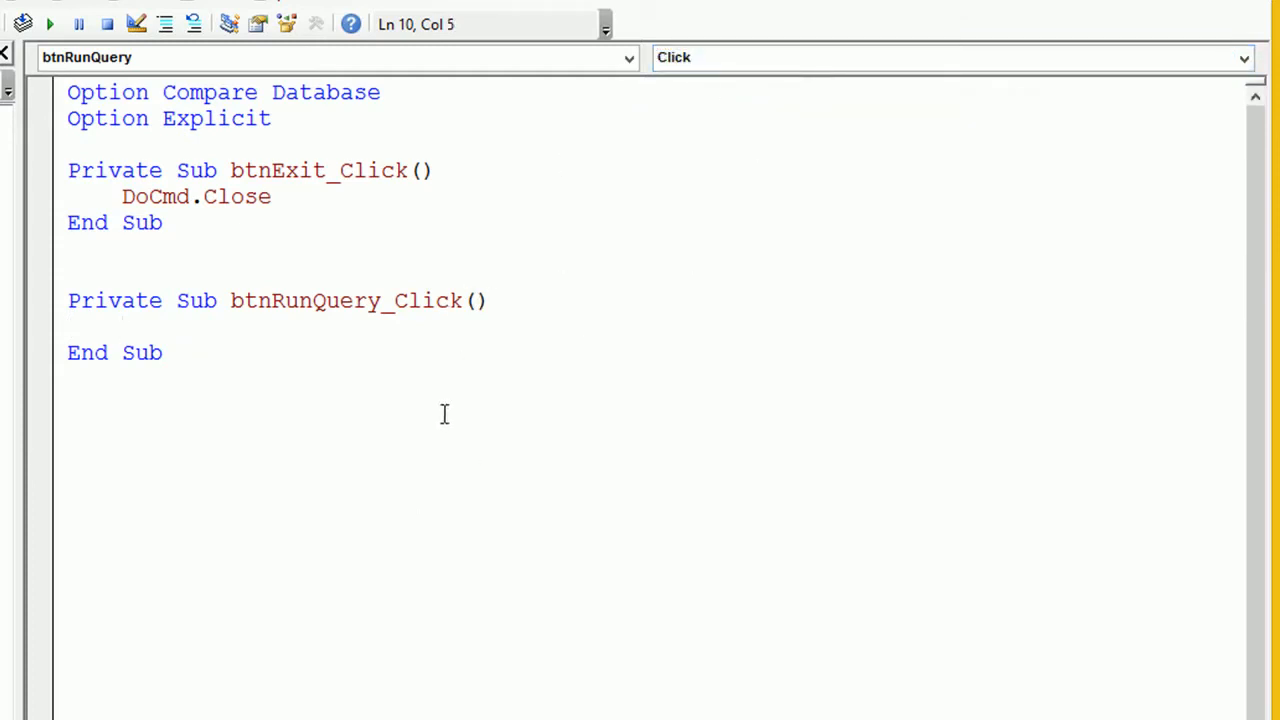
text(docmd.)
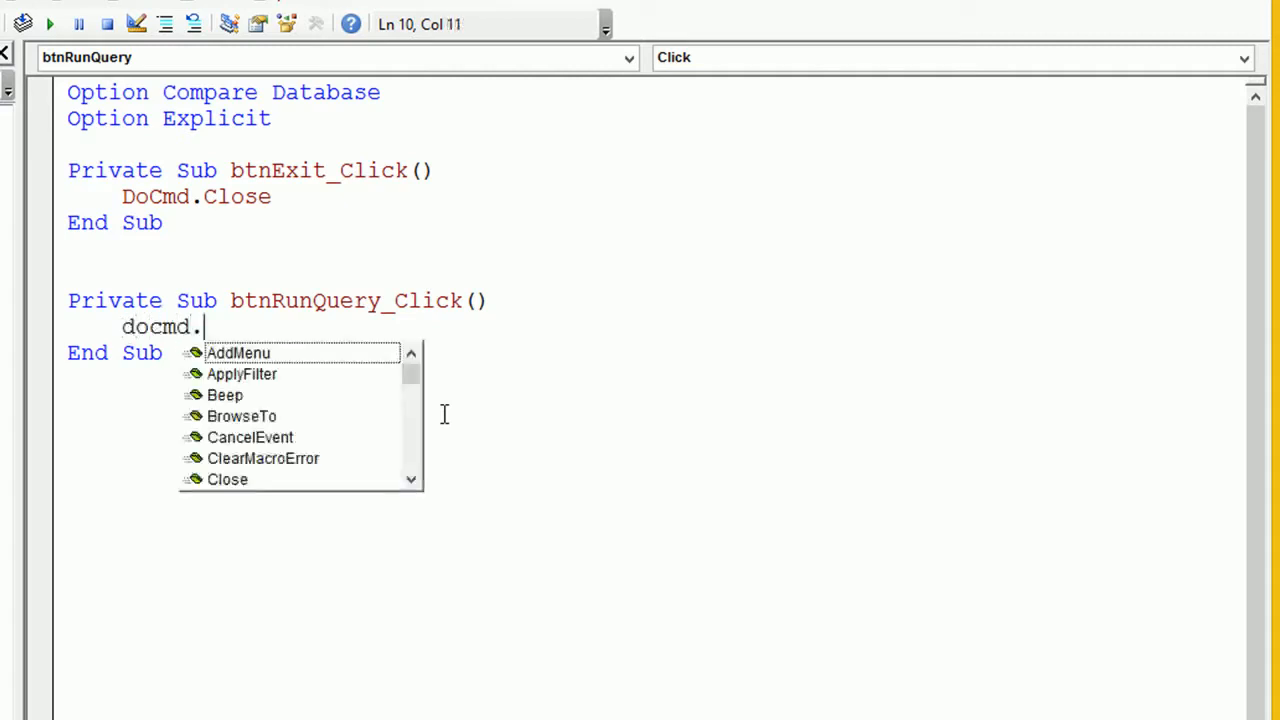
text(openq)
key(Tab)
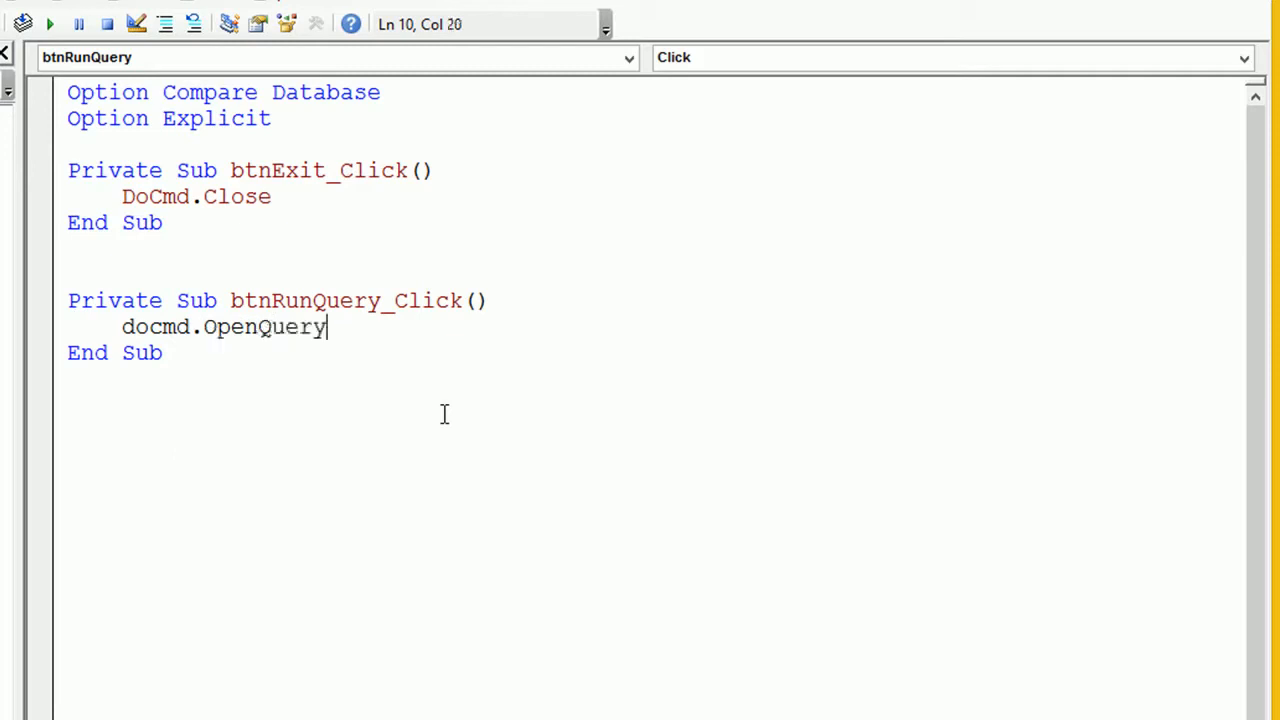
text(_)
key(Return)
key(Tab)
- Add the argument QueryName:="qryGuestDetailsForm" to the OpenQuery statement and continue it on a new line
text(Q)
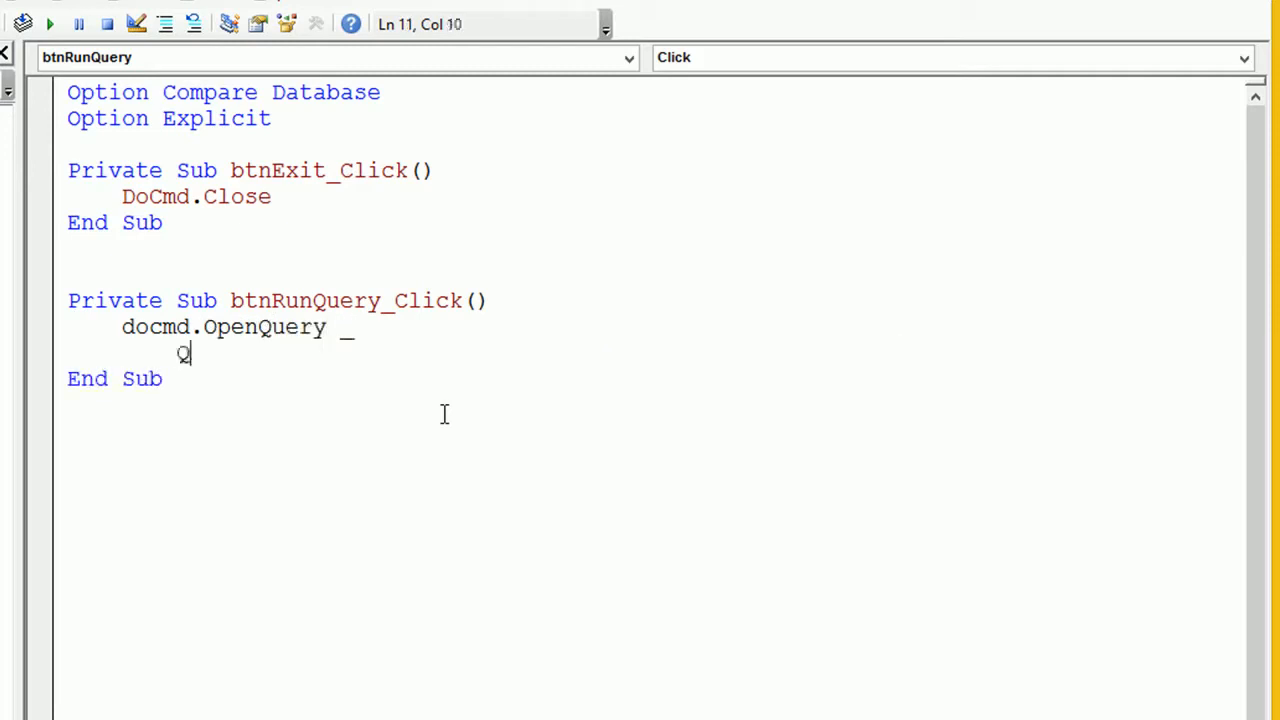
text(ueryName:)
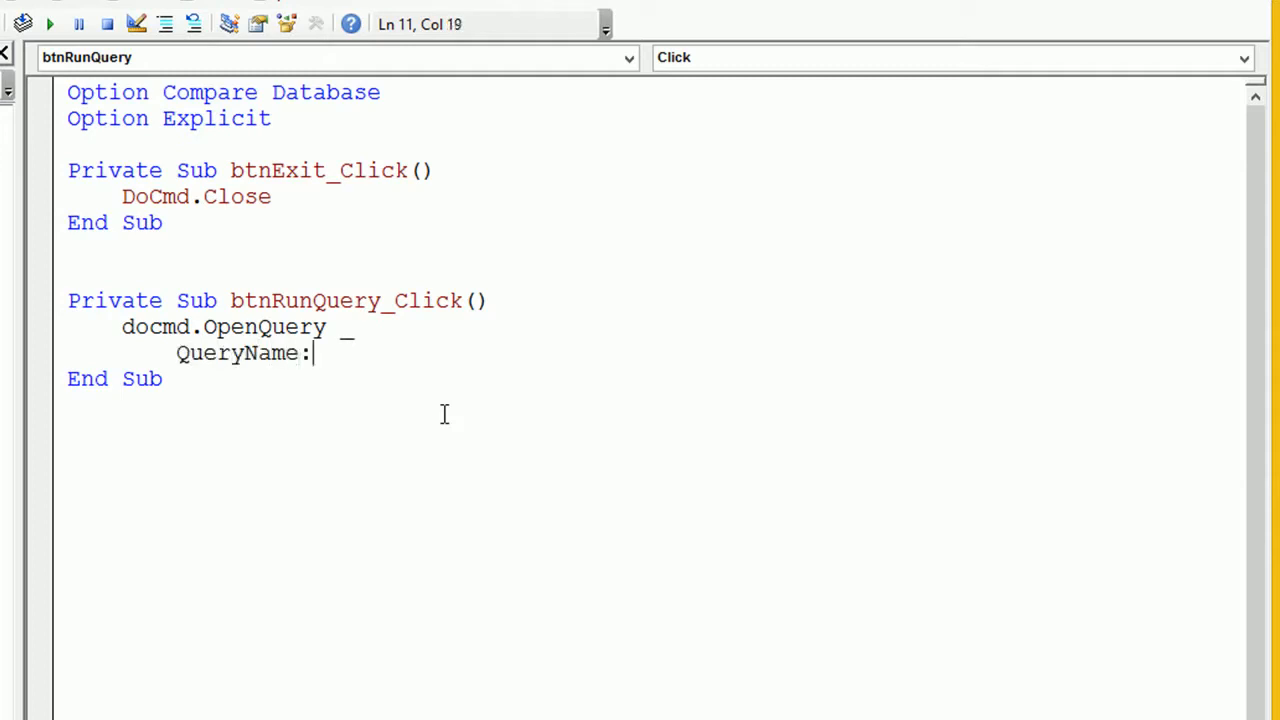
text(="qry)
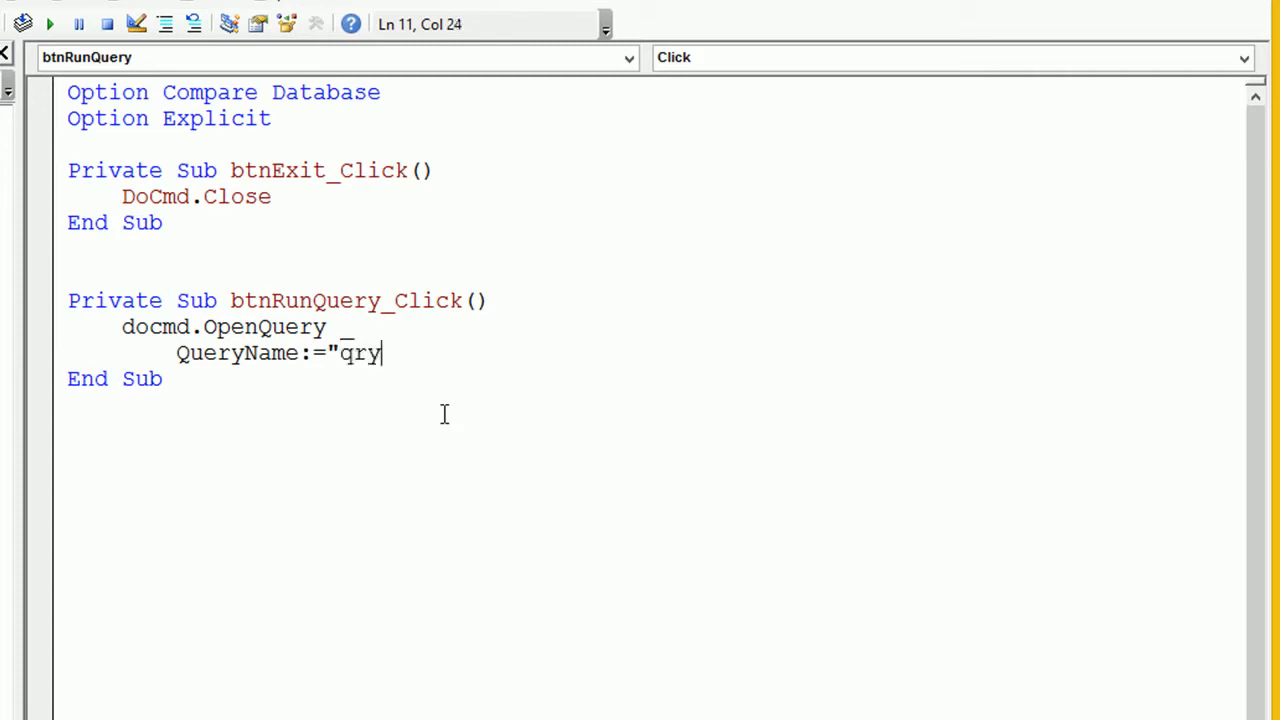
text(GuestDetail)
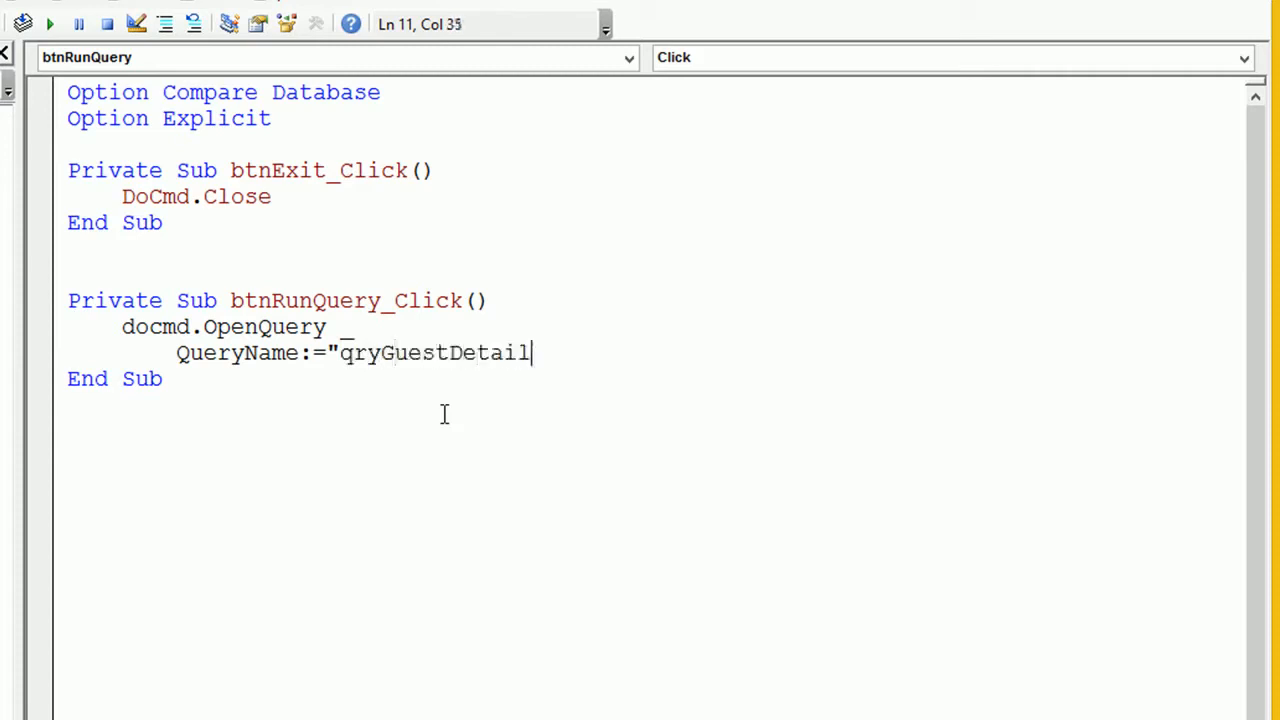
text(sForm", )
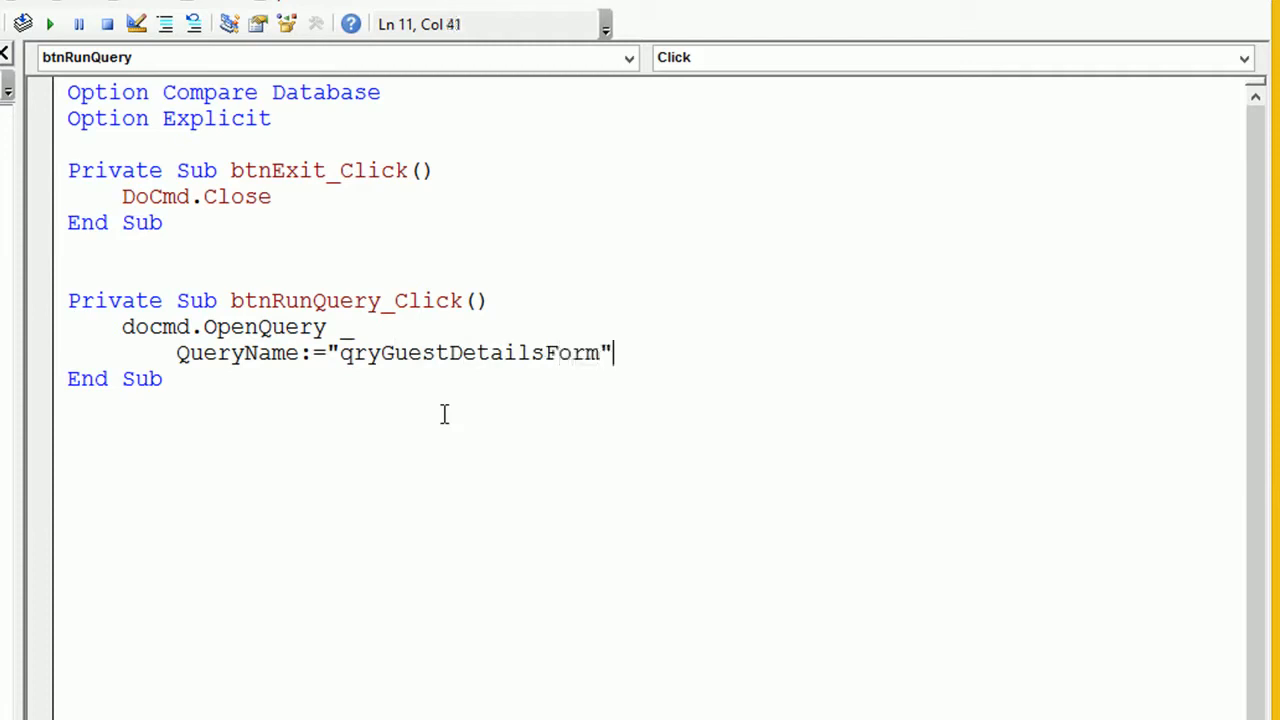
text(_)
key(Return)
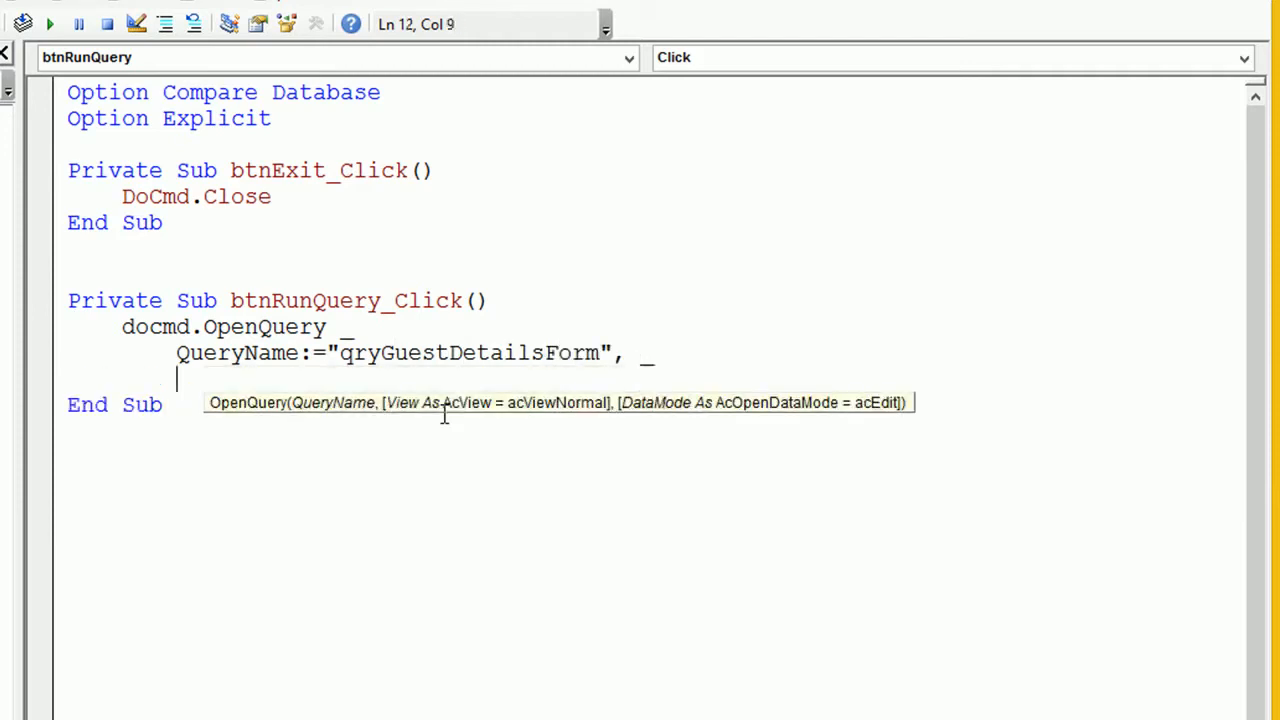
- Add the argument view:=acViewNormal to the OpenQuery statement and continue it on a new line
text(view:=ac)
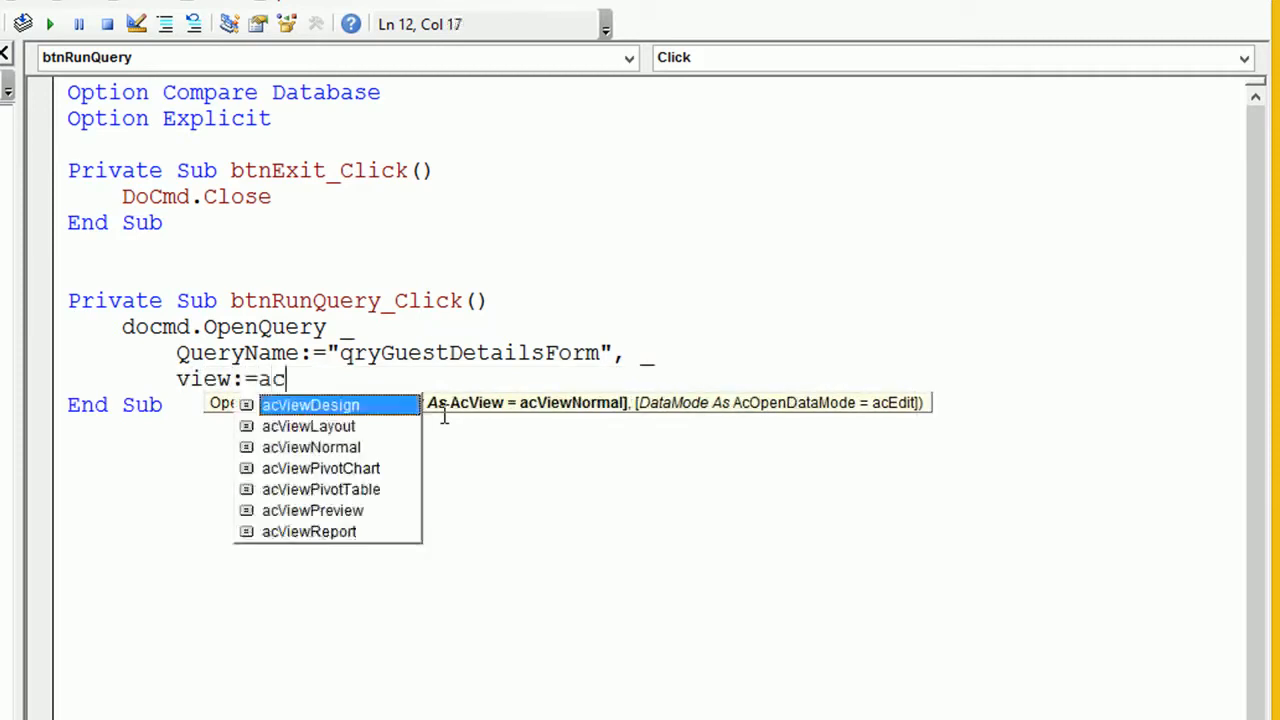
text(viewn)
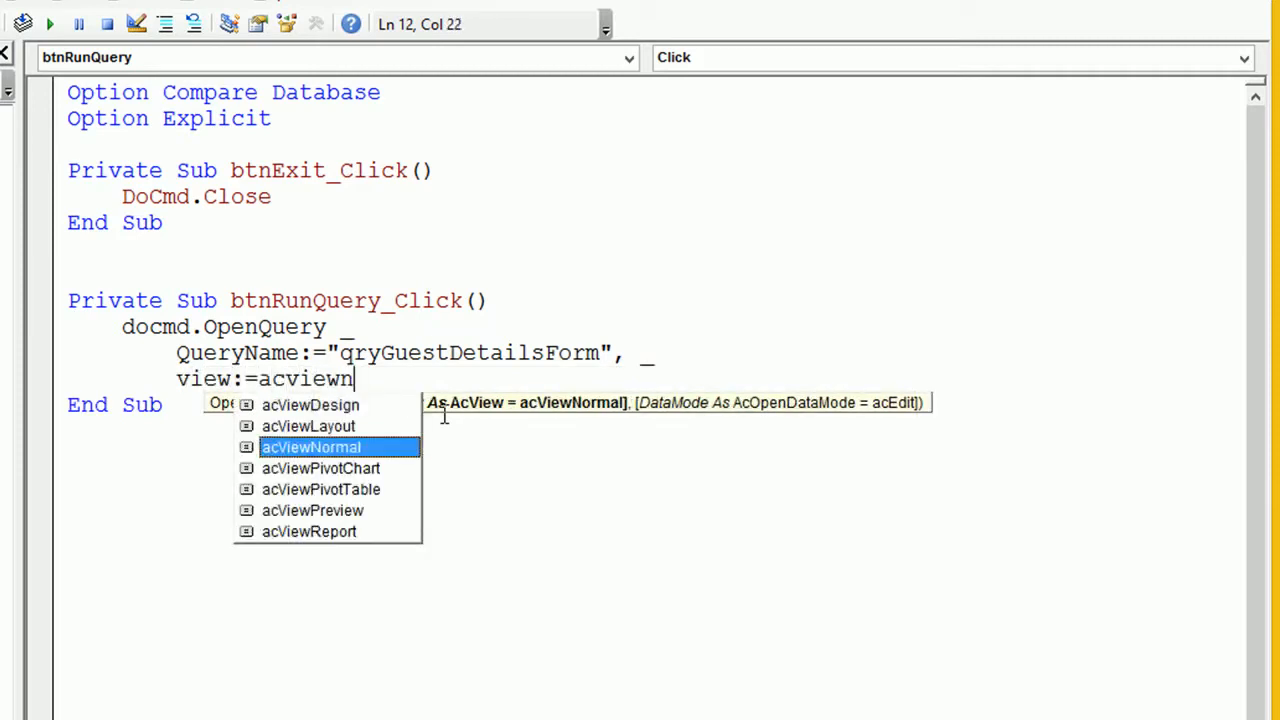
key(Tab)
text(, _)
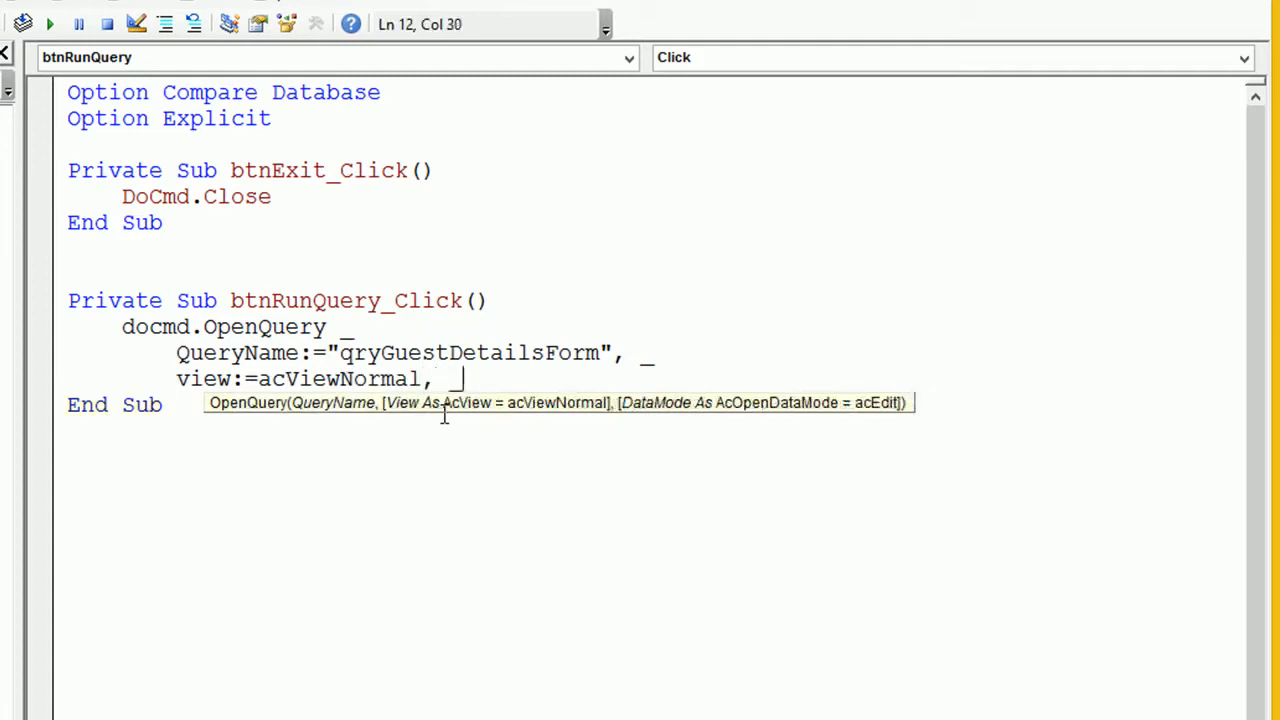
key(Return)
- Complete the OpenQuery statement with the argument dataMode:=acReadOnly
text(data)
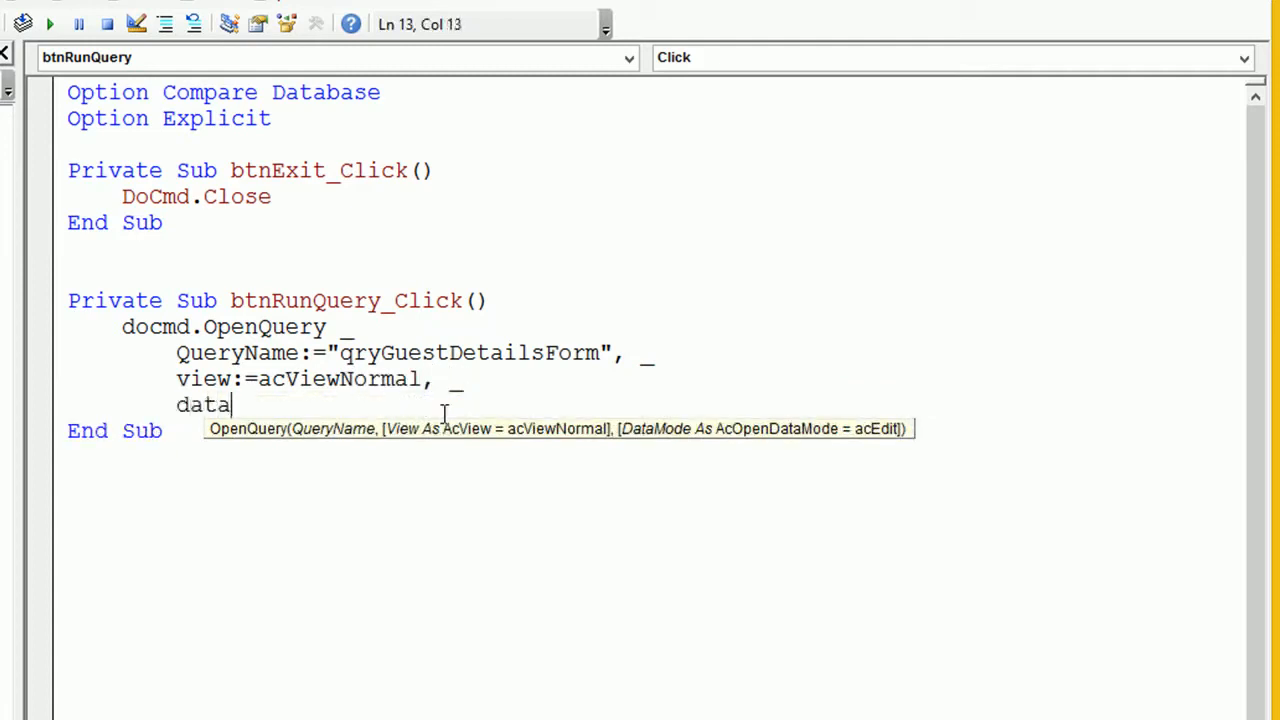
text(Mode:=)
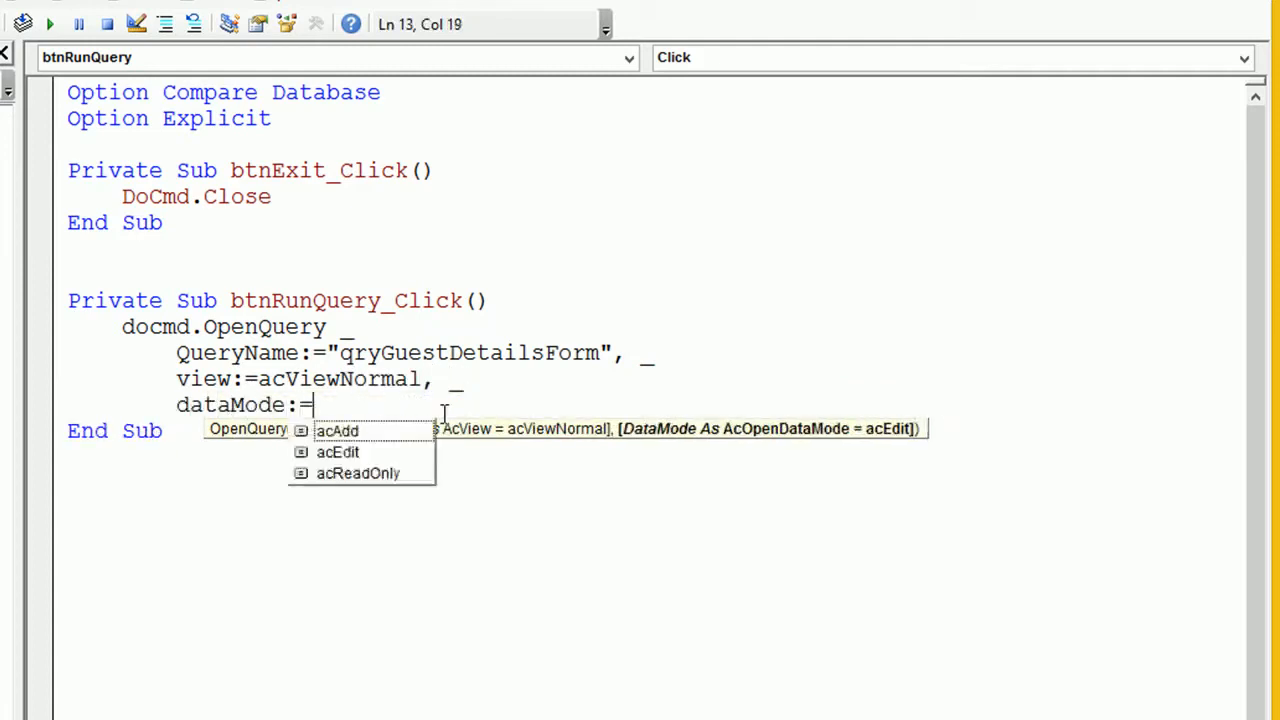
text(acReadOnly)
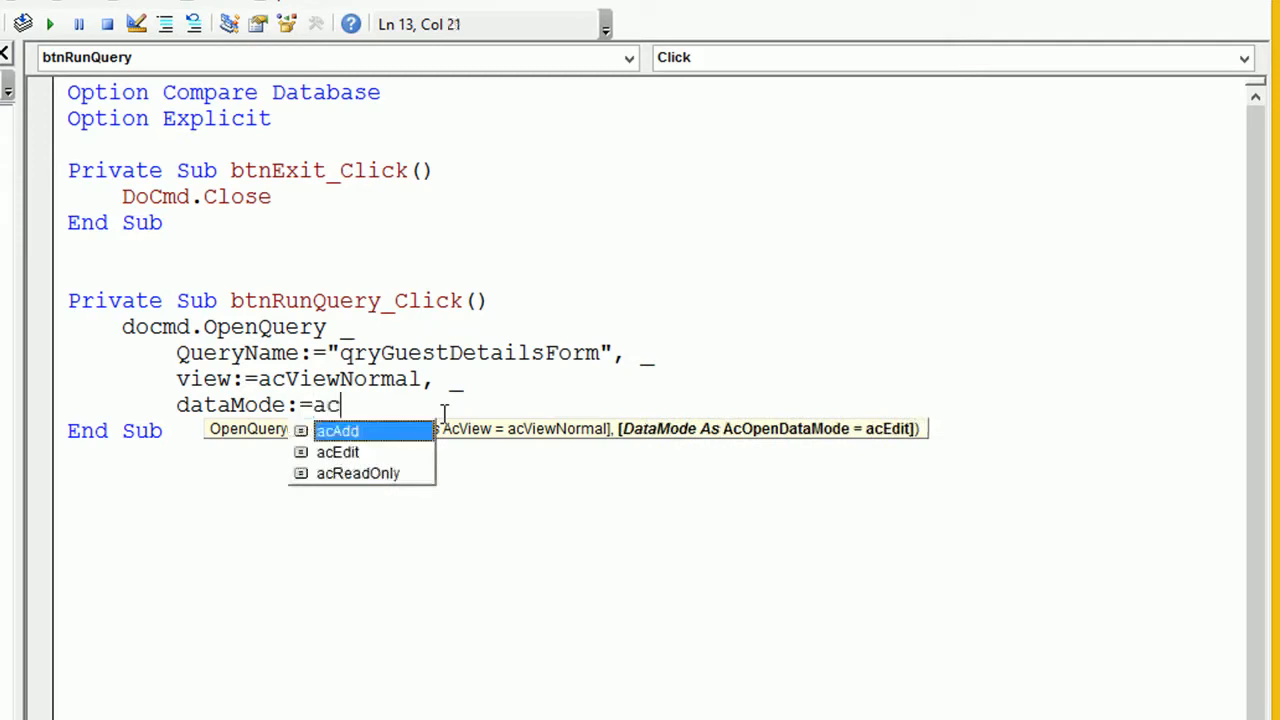
key(Tab)
key(Down)
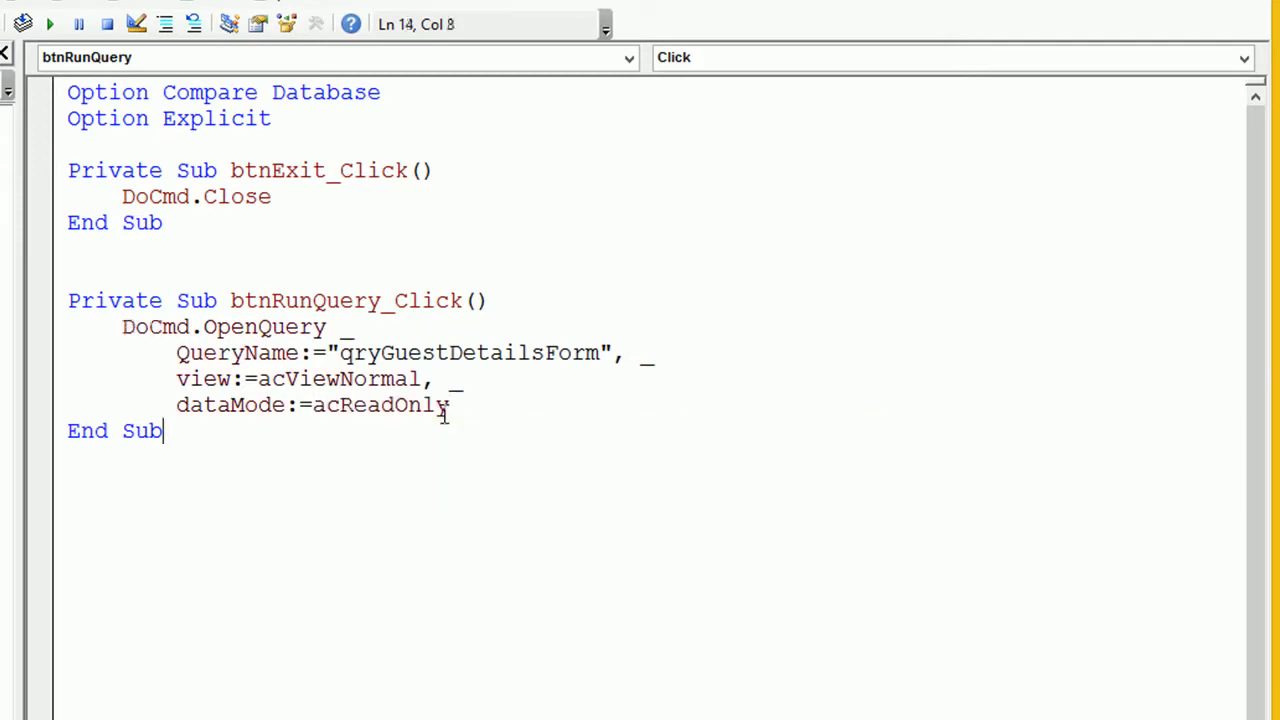
- Capitalise the argument names View and DataMode in the OpenQuery statement and remove the extra blank line above btnRunQuery_Click
key(Up)
key(Up)
key(Left)
key(Left)
key(Left)
key(Left)
key(Left)
key(Left)
key(Left)
key(Left)
key(Left)
key(Left)
key(Left)
key(Left)
key(Left)
key(Left)
key(Left)
key(Left)
key(Left)
key(Left)
key(Left)
key(BackSpace)
text(V)
key(Down)
key(BackSpace)
text(D)
key(Down)
click(140, 269)
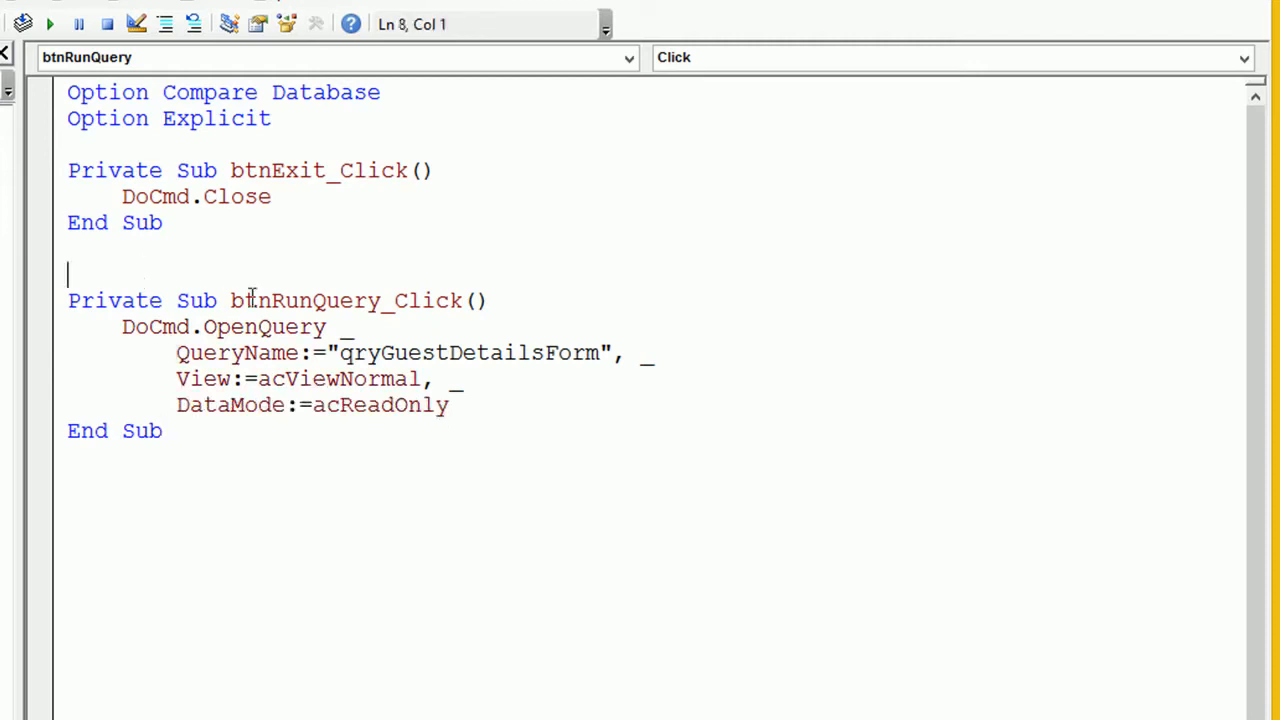
key(Delete)
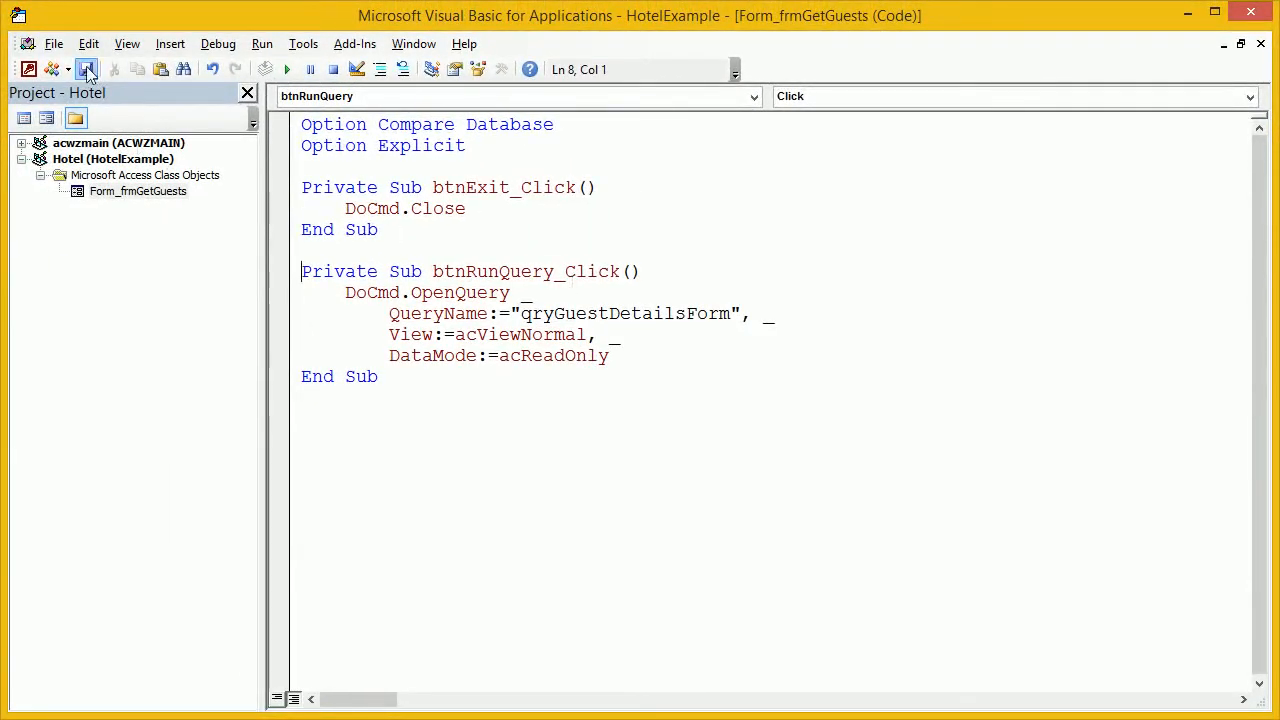
- Close the code editor and the frmGetGuests design, and reopen frmGetGuests in Form View
click(1251, 12)
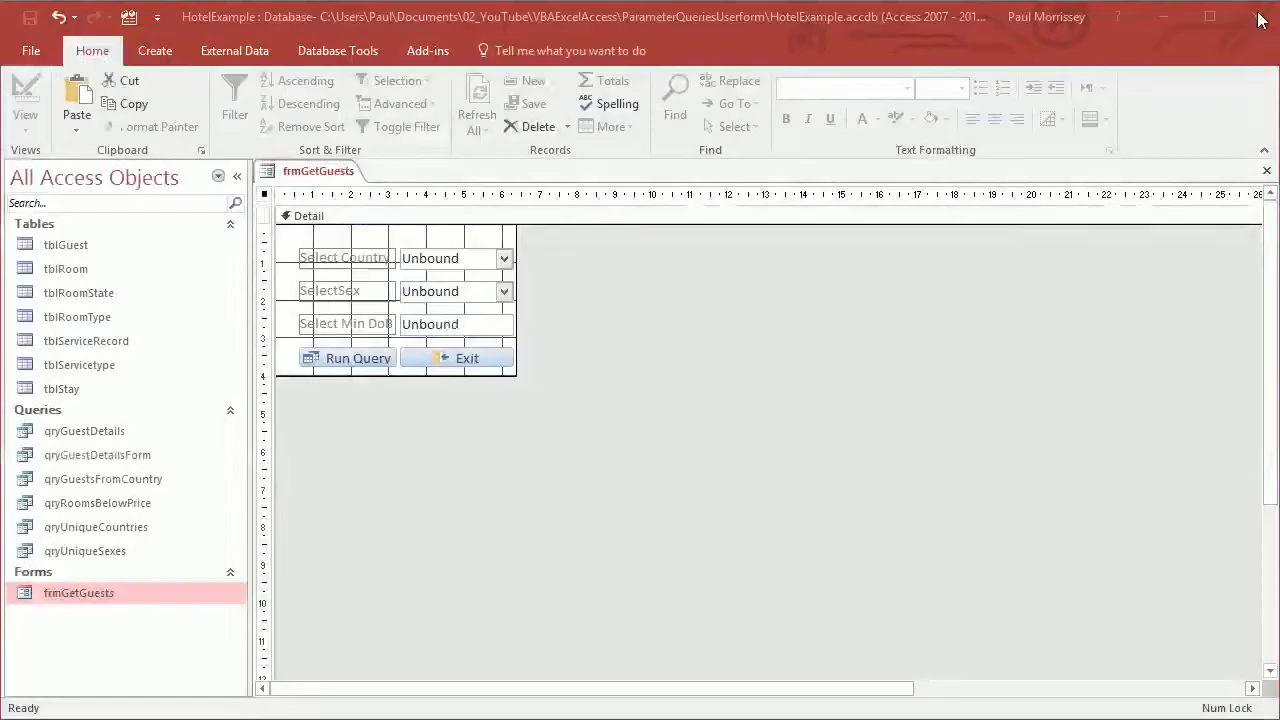
right_click(320, 175)
click(370, 217)
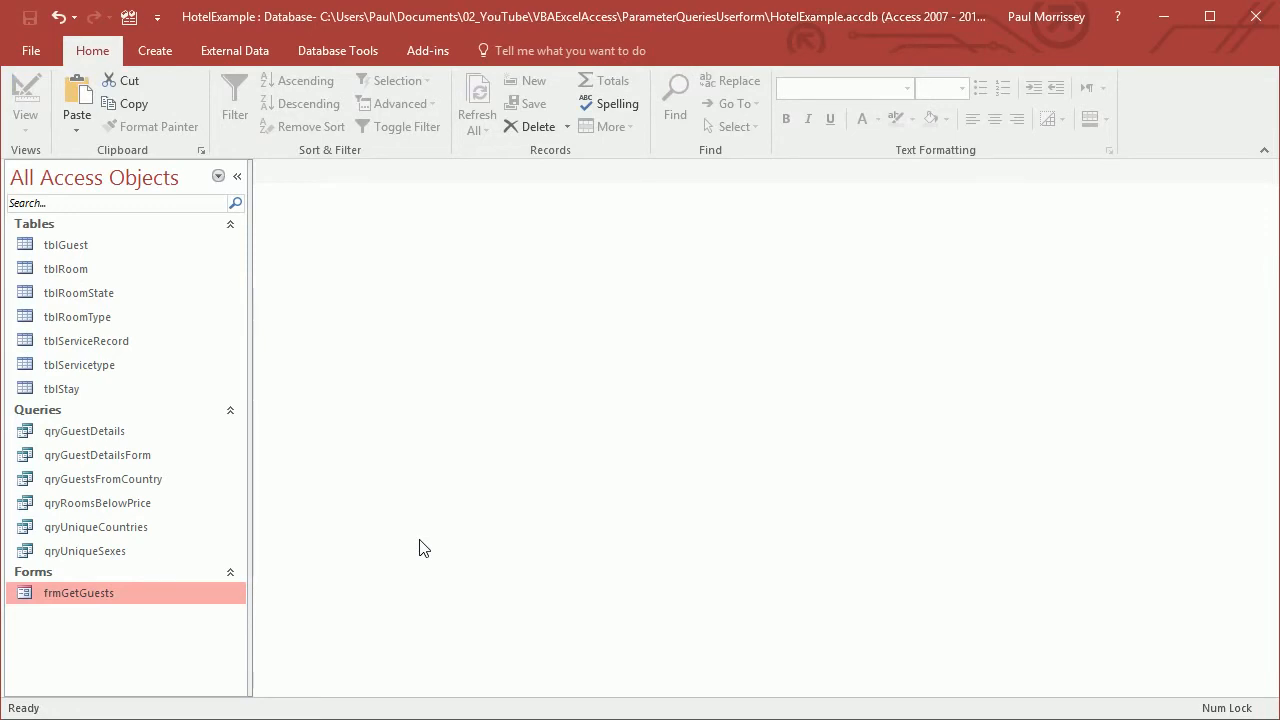
double_click(148, 593)
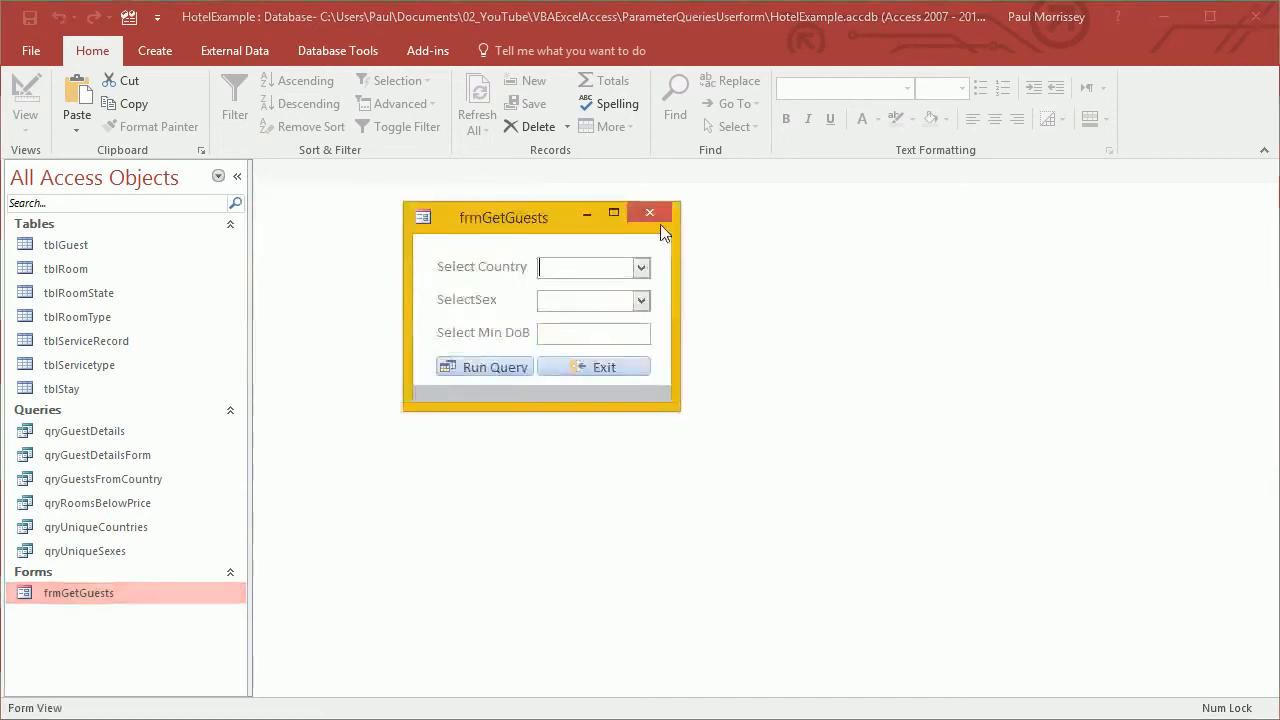
- Select Australia as the country and Male as the sex in the frmGetGuests form
click(783, 277)
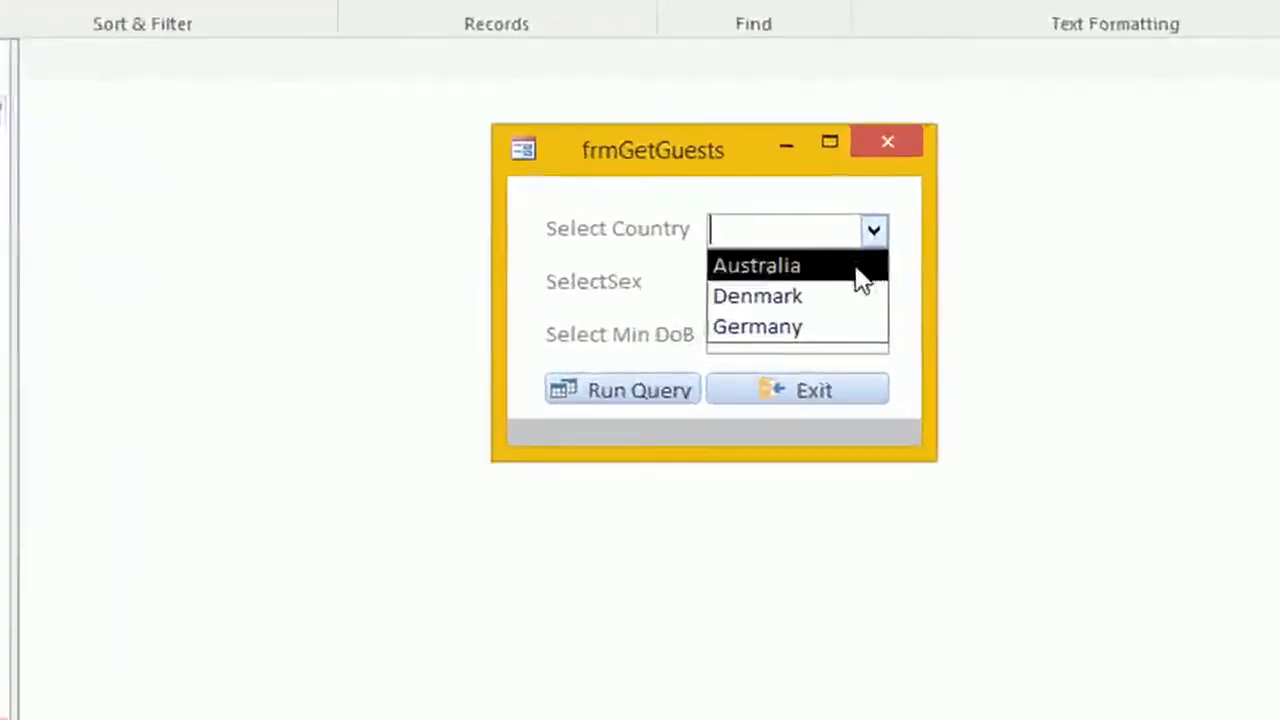
click(860, 280)
click(874, 283)
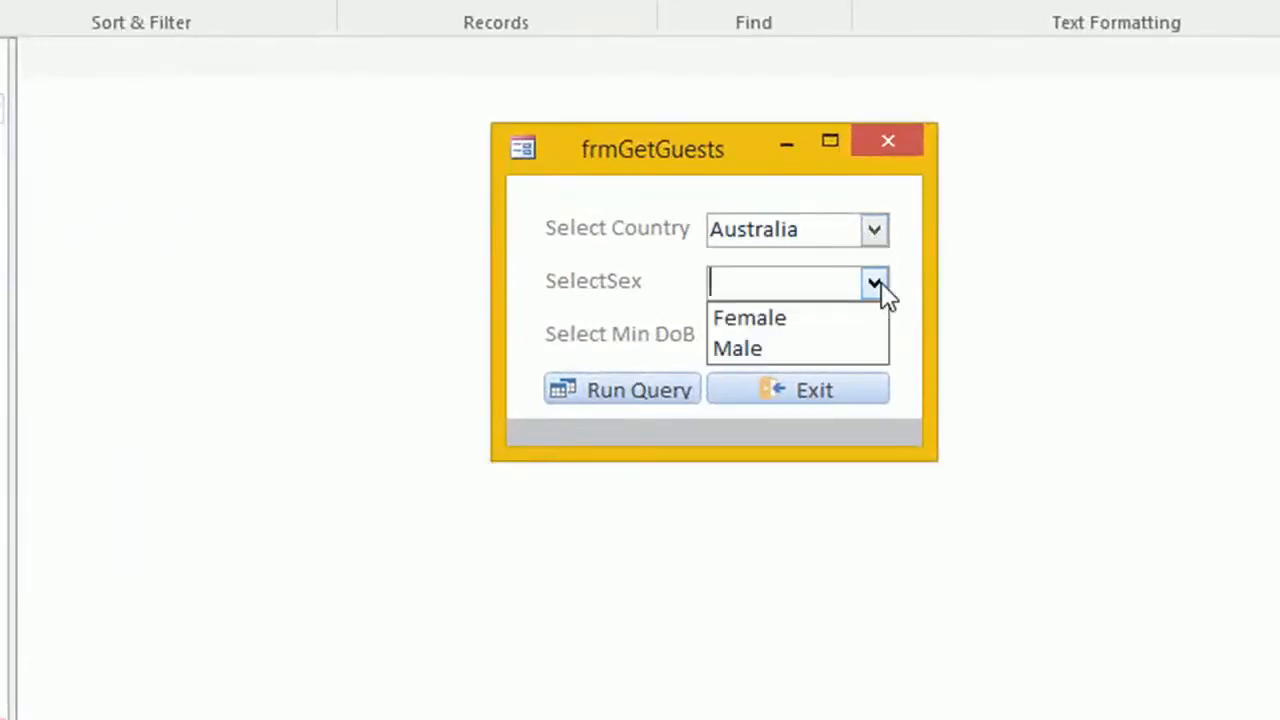
click(840, 350)
- Set the Select Min DoB criterion to 17/08/1980
click(797, 340)
click(907, 333)
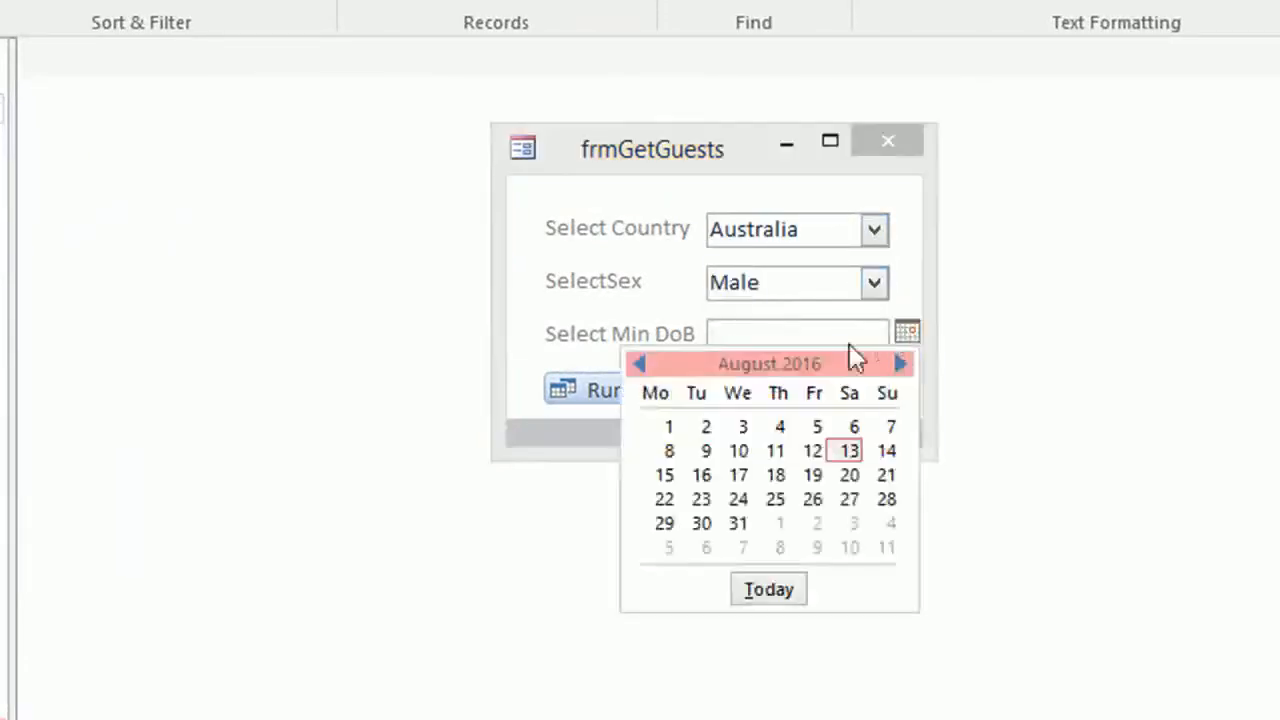
click(738, 475)
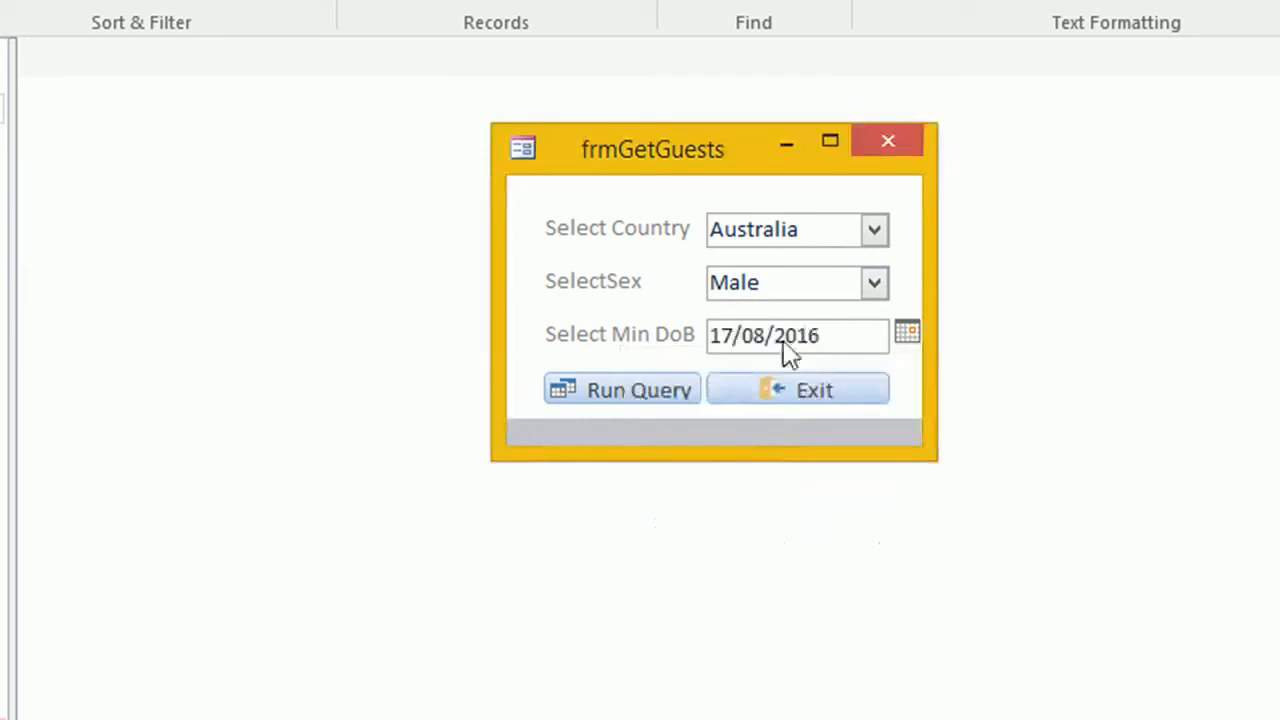
drag(776, 337, 866, 338)
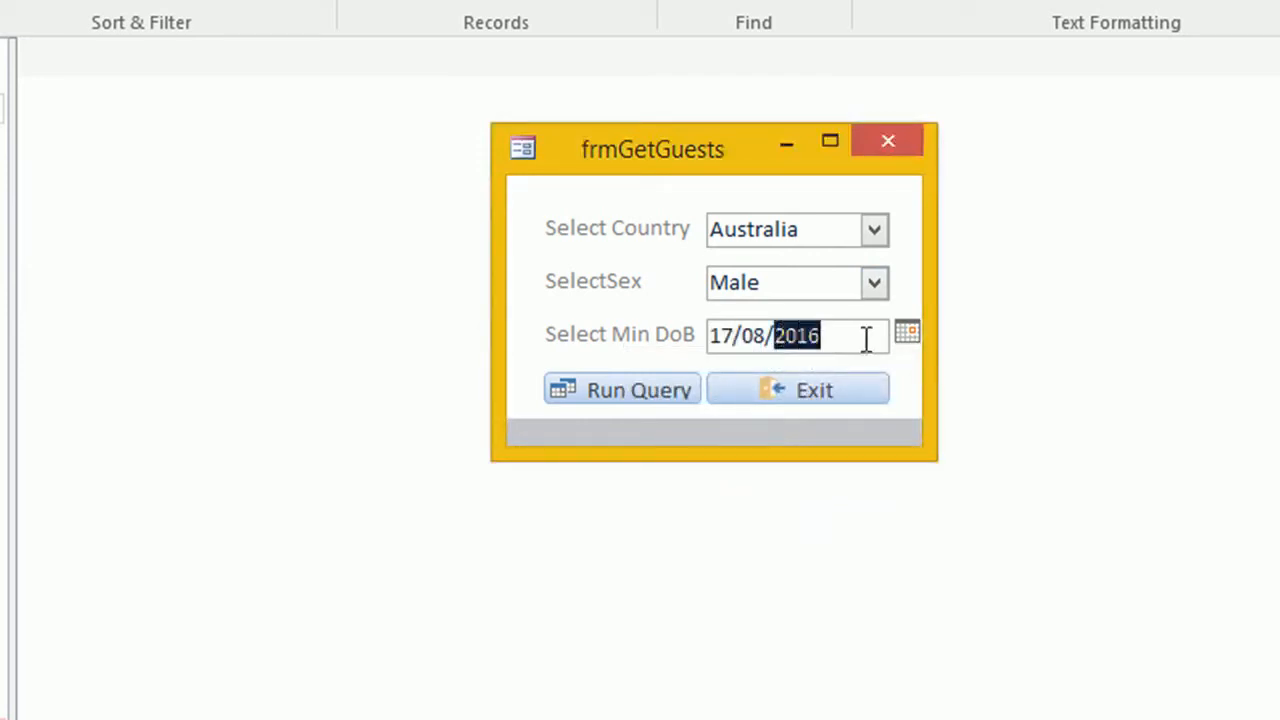
text(1980)
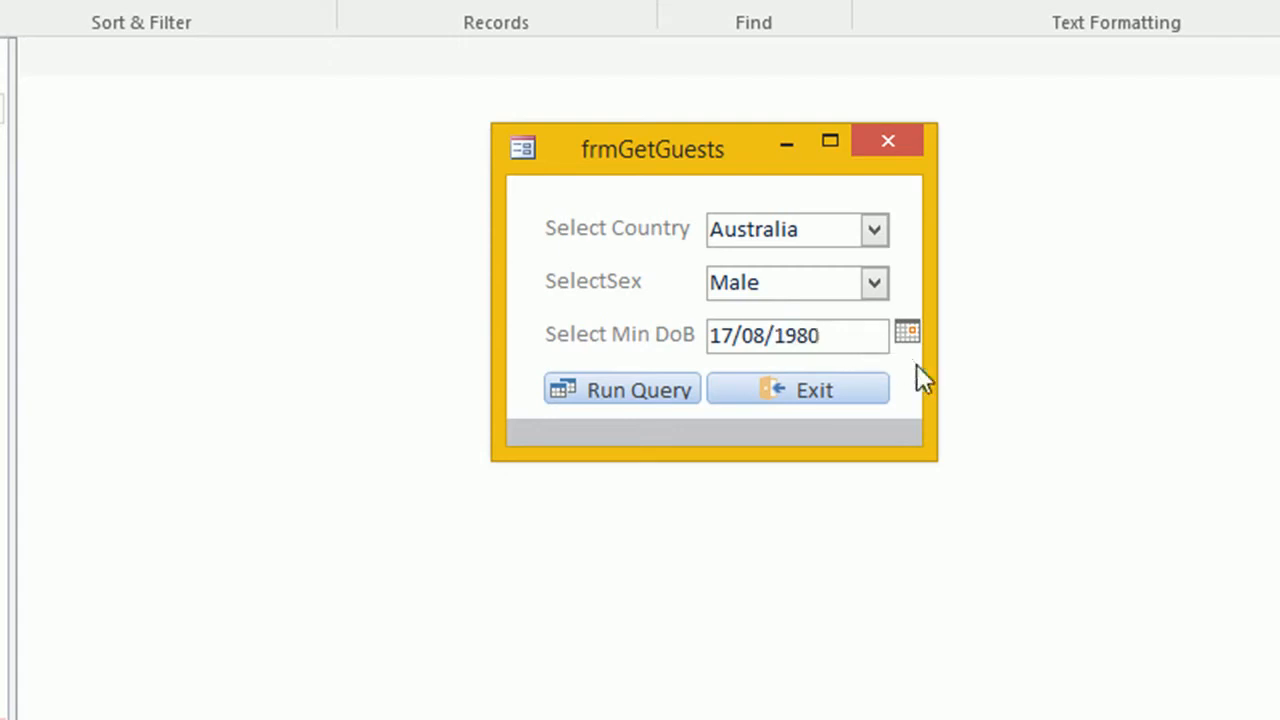
- Test the form's Run Query and Exit functions, moving the pop-up clear of the query results before exiting it
click(628, 391)
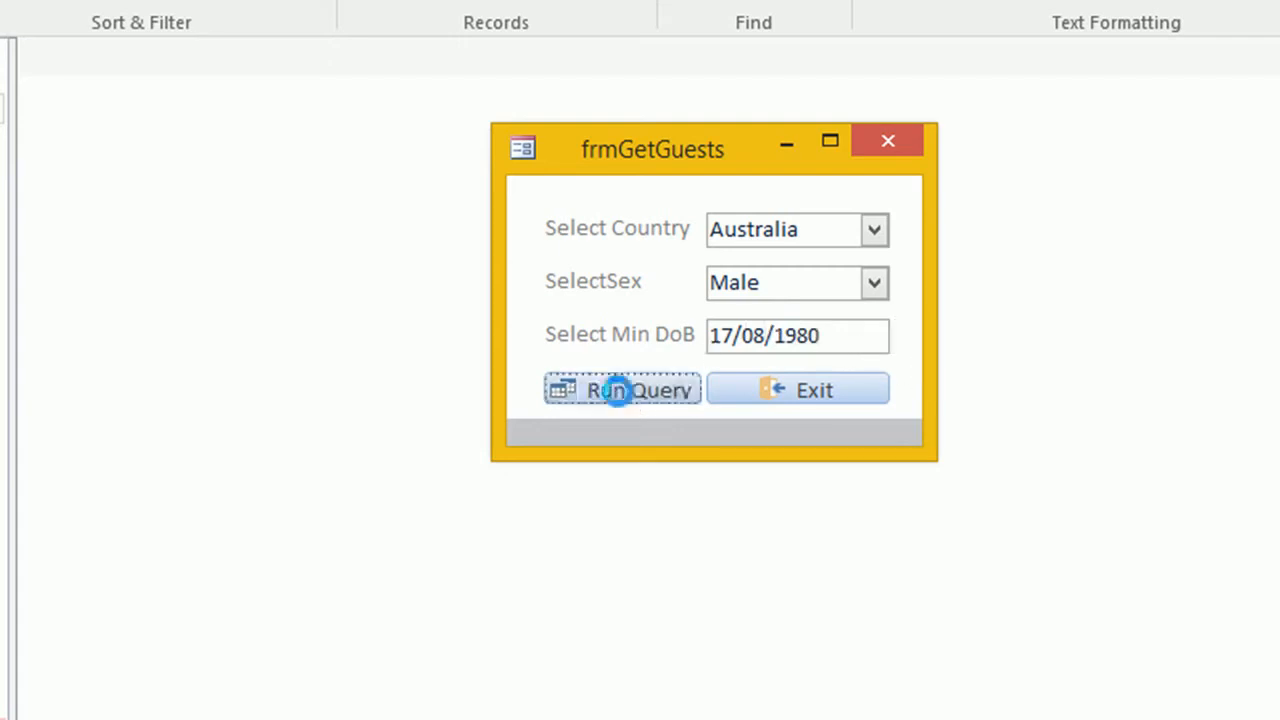
drag(630, 172, 494, 386)
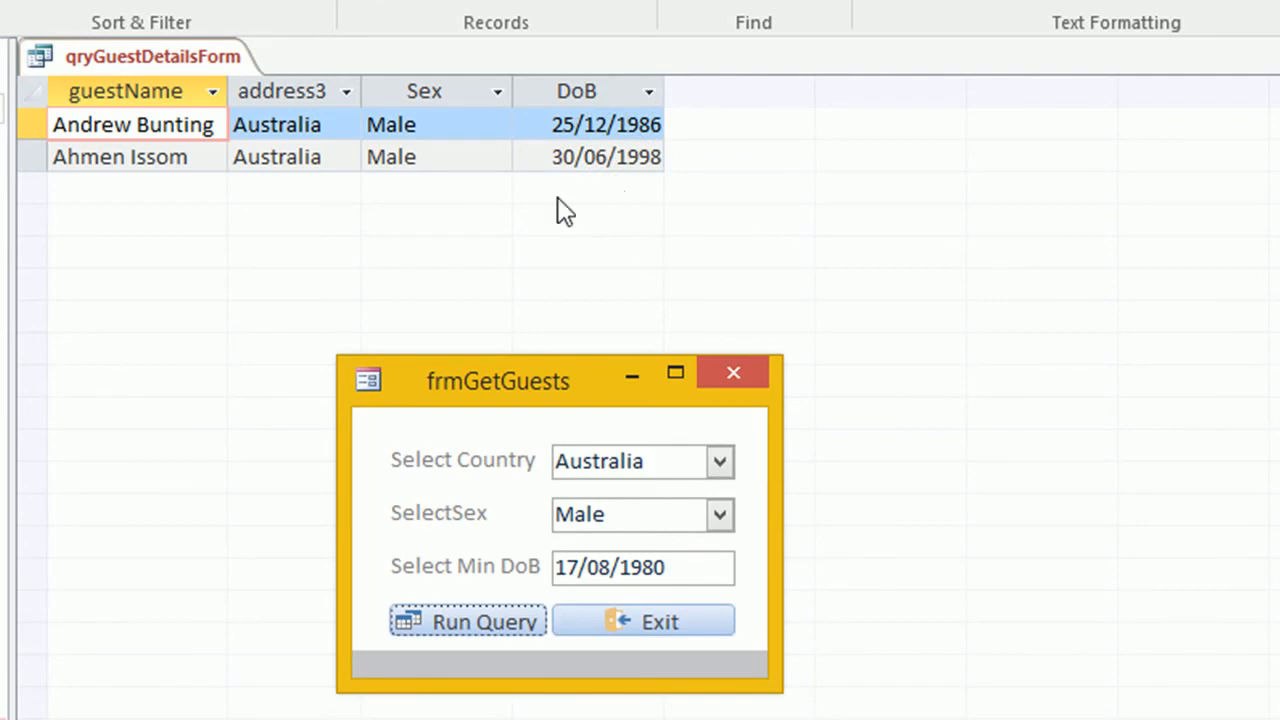
click(638, 620)
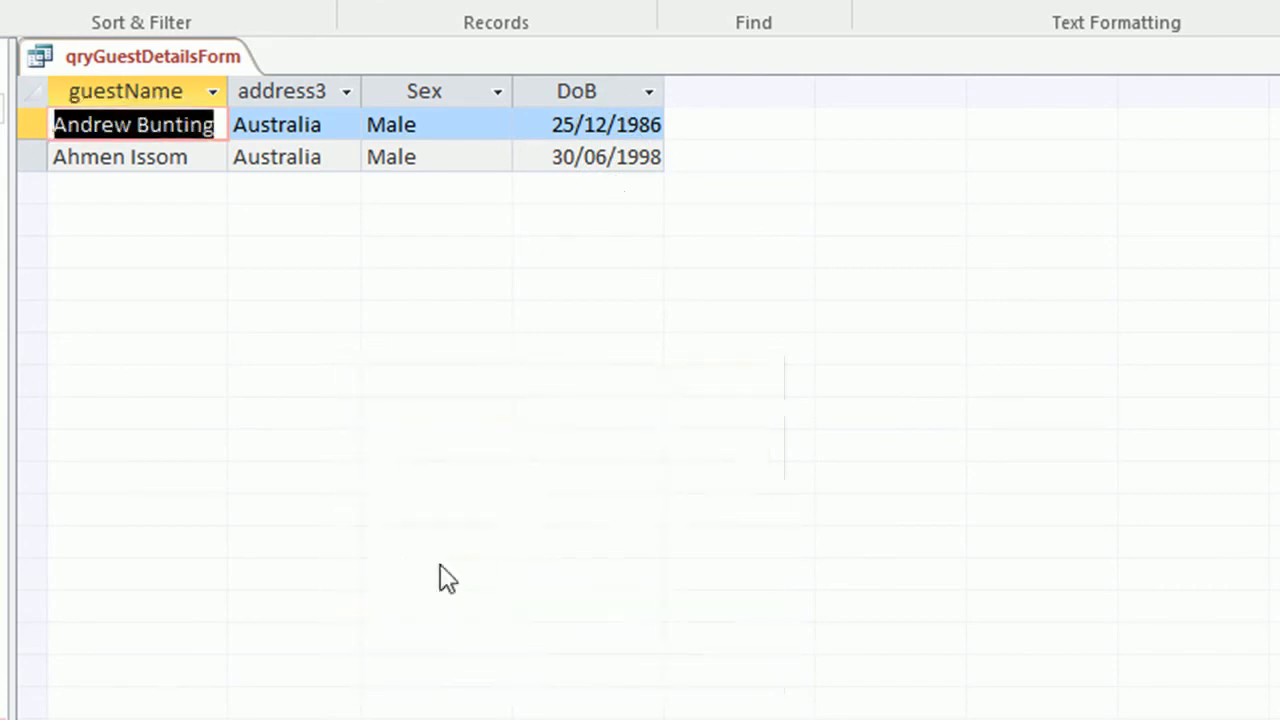